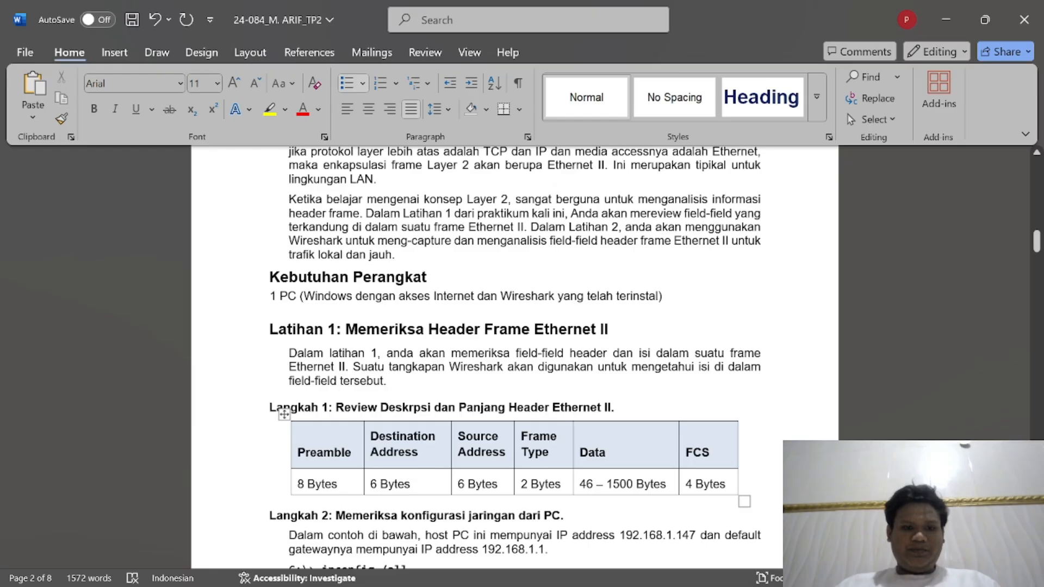
Step: Review the Ethernet II header field table in Langkah 1 and the command requested in Langkah 2
{"action": "left_click_drag", "start_coordinate": [379, 436], "coordinate": [413, 436]}
{"action": "left_click", "coordinate": [479, 435]}
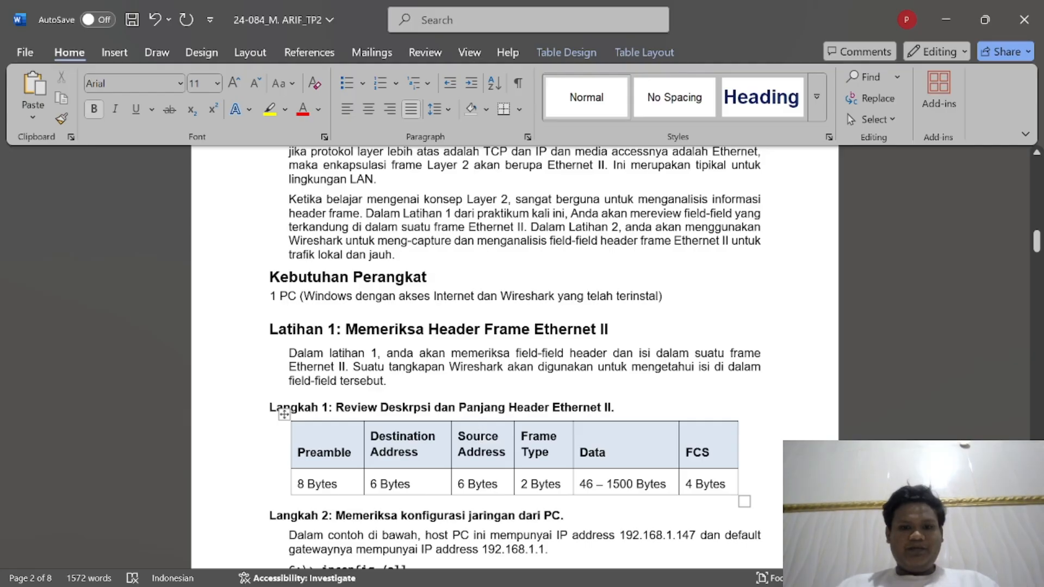
{"action": "scroll", "coordinate": [514, 358], "scroll_direction": "down", "scroll_amount": 5}
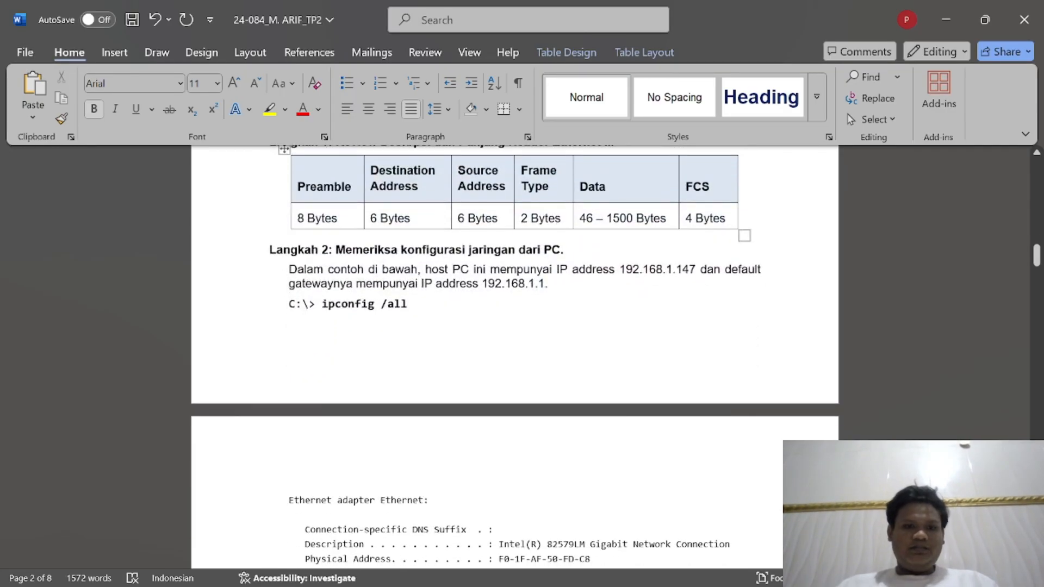
{"action": "scroll", "coordinate": [514, 358], "scroll_direction": "up", "scroll_amount": 1}
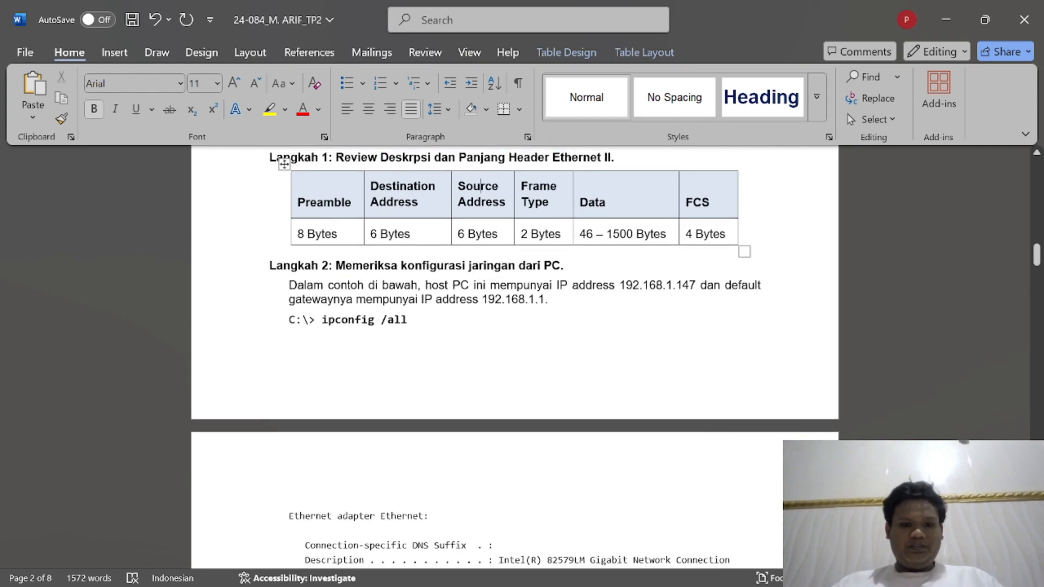
Step: Open a new Command Prompt window and run ipconfig/all to list the PC's full network configuration
{"action": "mouse_move", "coordinate": [427, 585]}
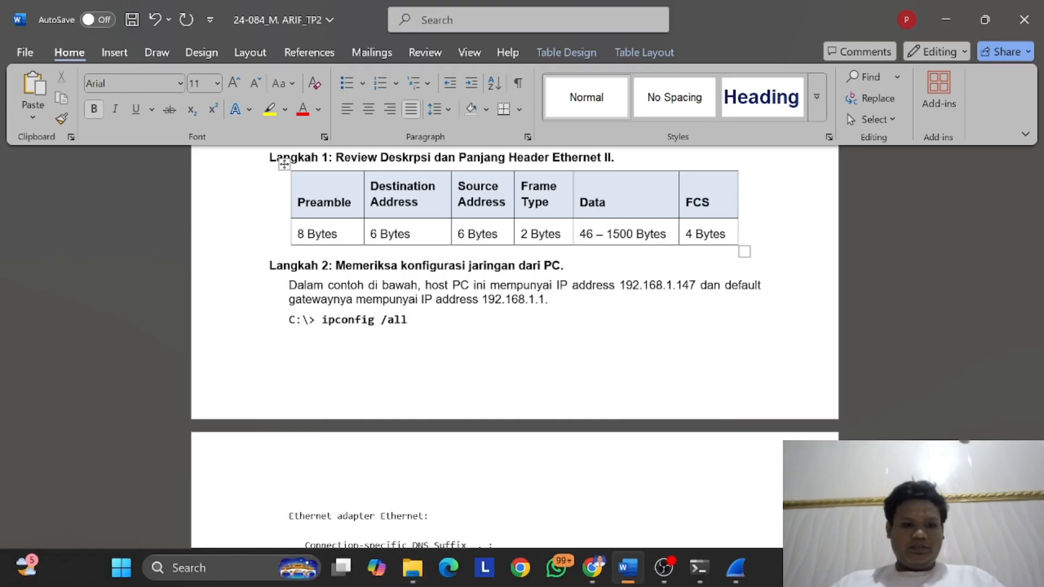
{"action": "left_click", "coordinate": [228, 568]}
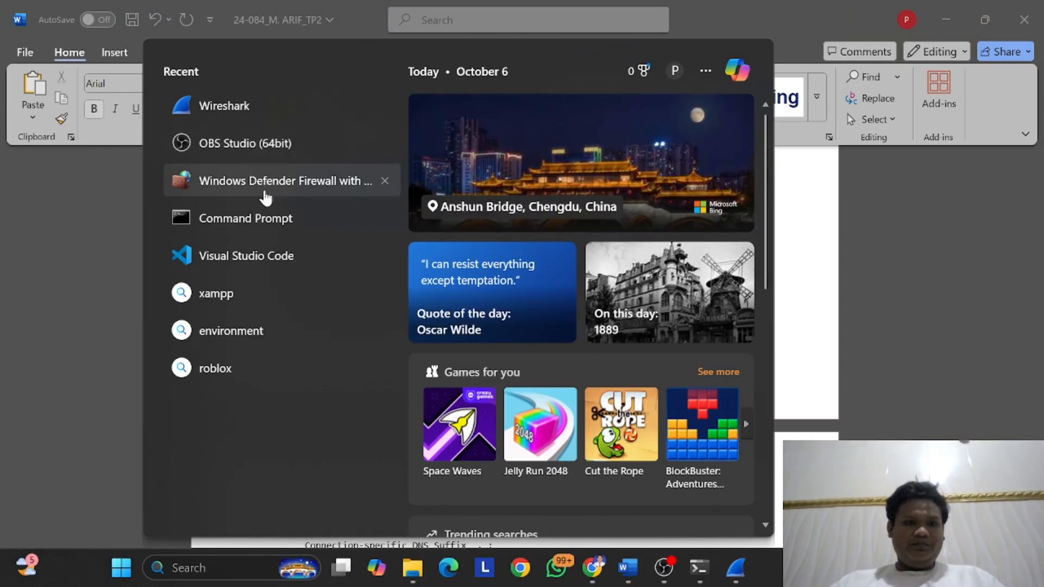
{"action": "left_click", "coordinate": [262, 221]}
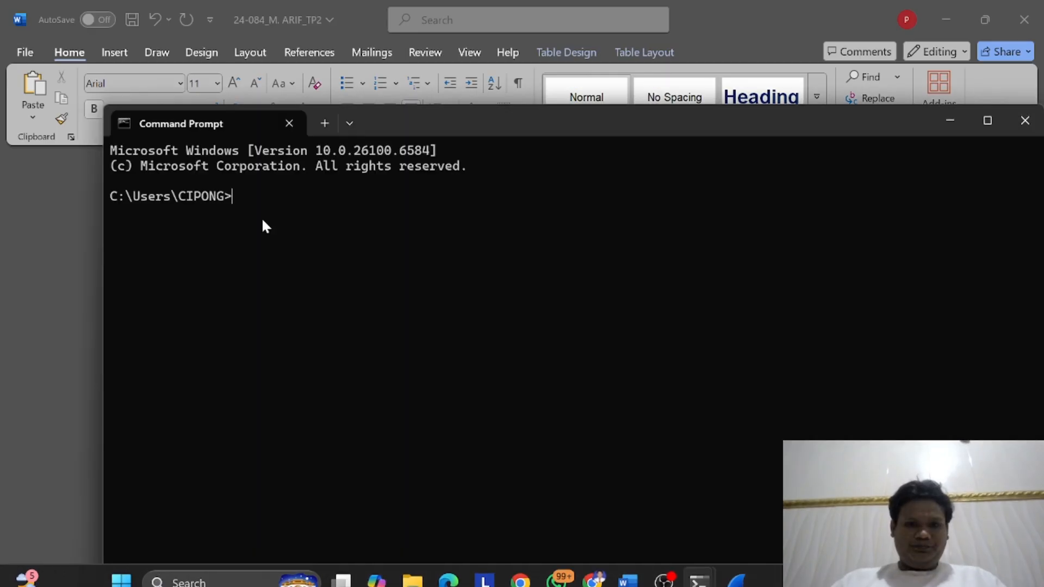
{"action": "type", "text": "config"}
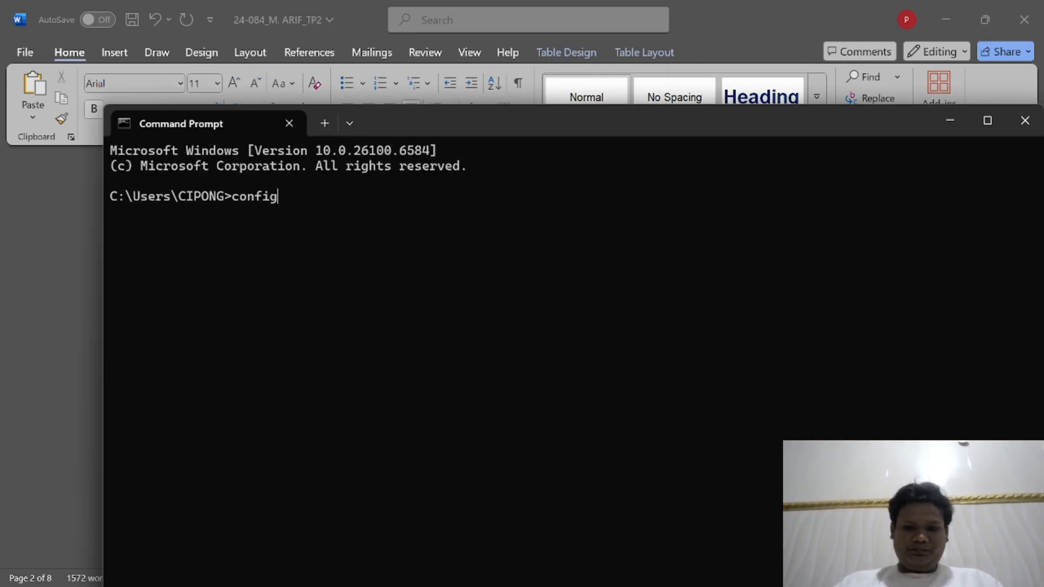
{"action": "key", "text": "Home"}
{"action": "type", "text": "ip"}
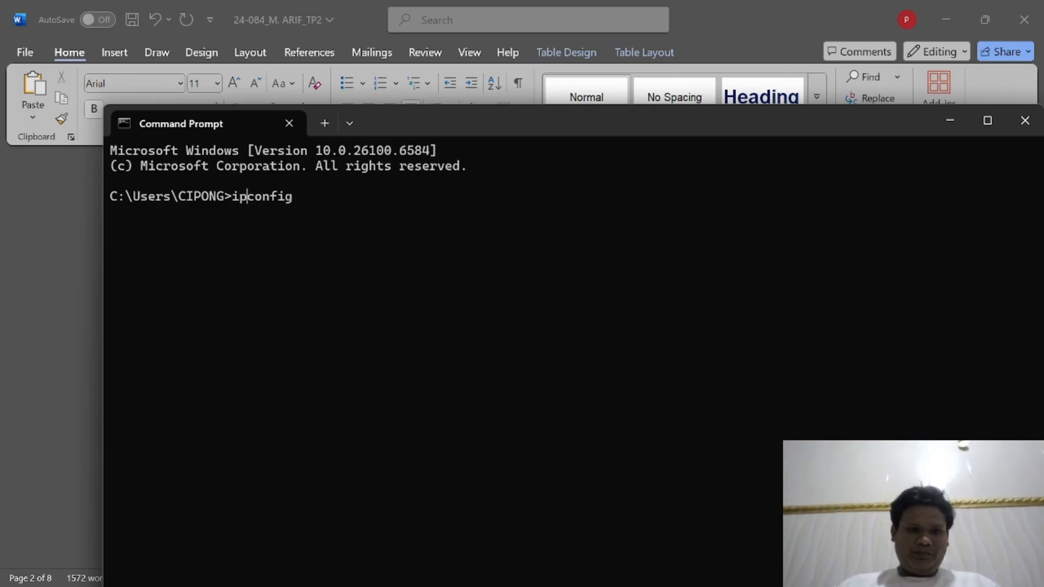
{"action": "key", "text": "End"}
{"action": "type", "text": "/all"}
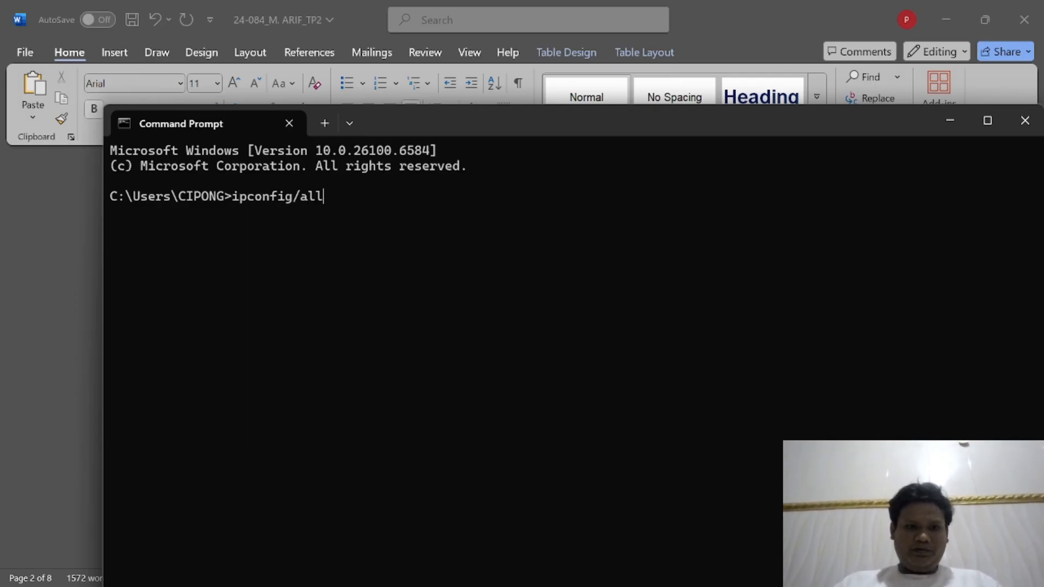
{"action": "key", "text": "Return"}
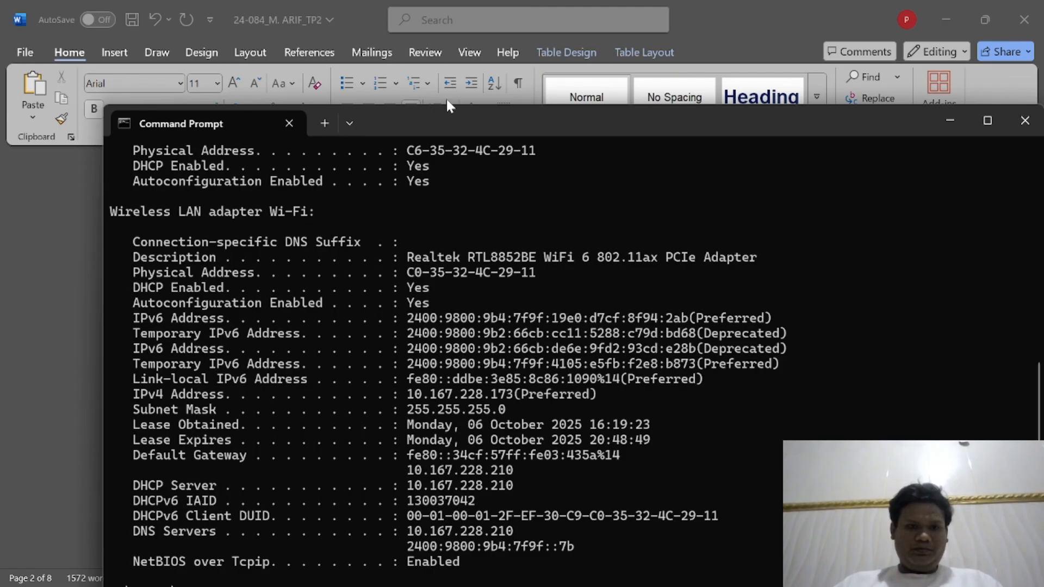
Step: Identify the Wi-Fi adapter's IPv4 address and IPv4 default gateway in the ipconfig output
{"action": "left_click_drag", "start_coordinate": [460, 116], "coordinate": [455, 56]}
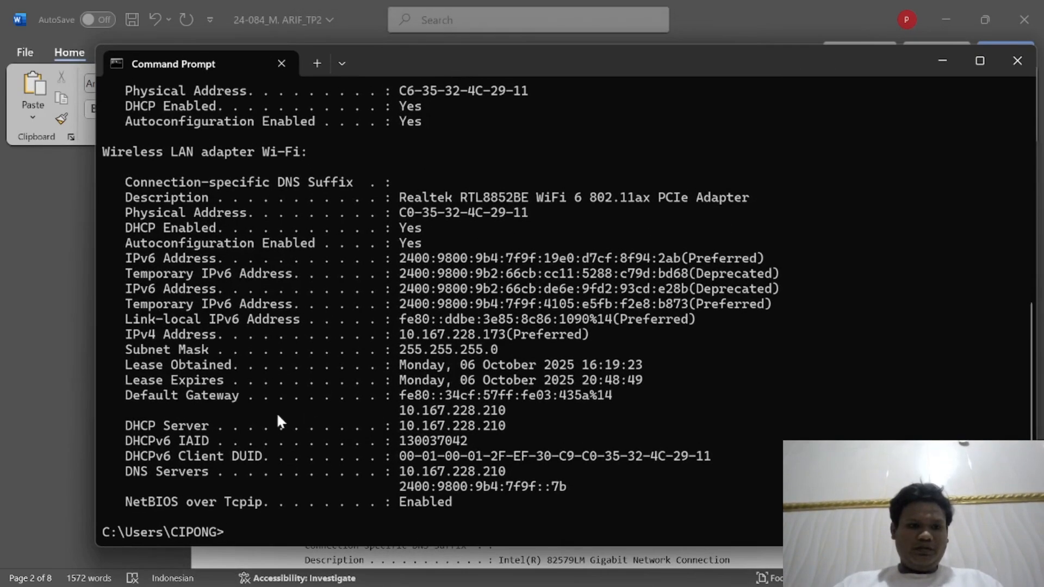
{"action": "left_click_drag", "start_coordinate": [396, 332], "coordinate": [504, 334]}
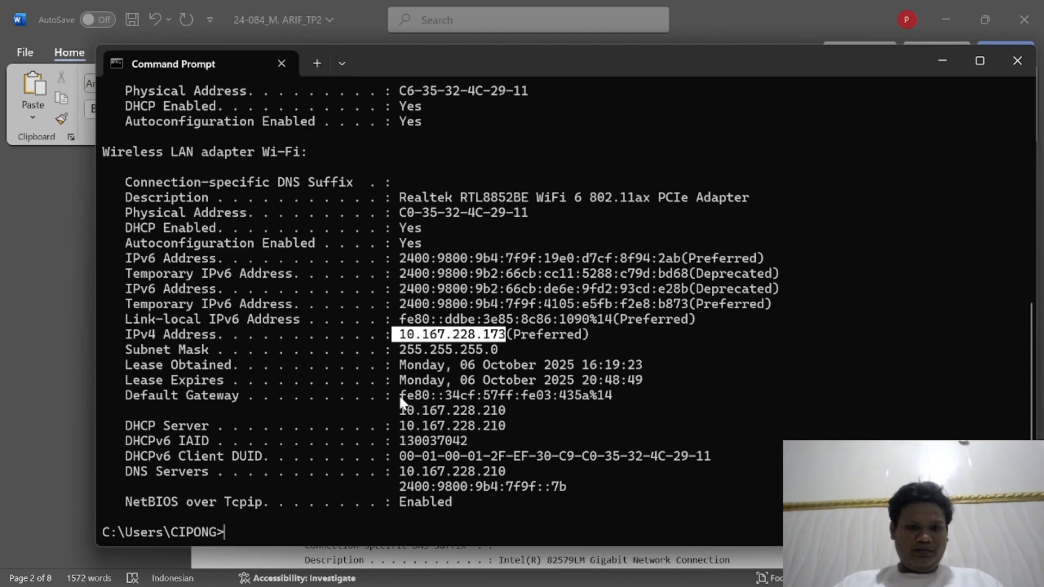
{"action": "left_click_drag", "start_coordinate": [399, 409], "coordinate": [535, 410]}
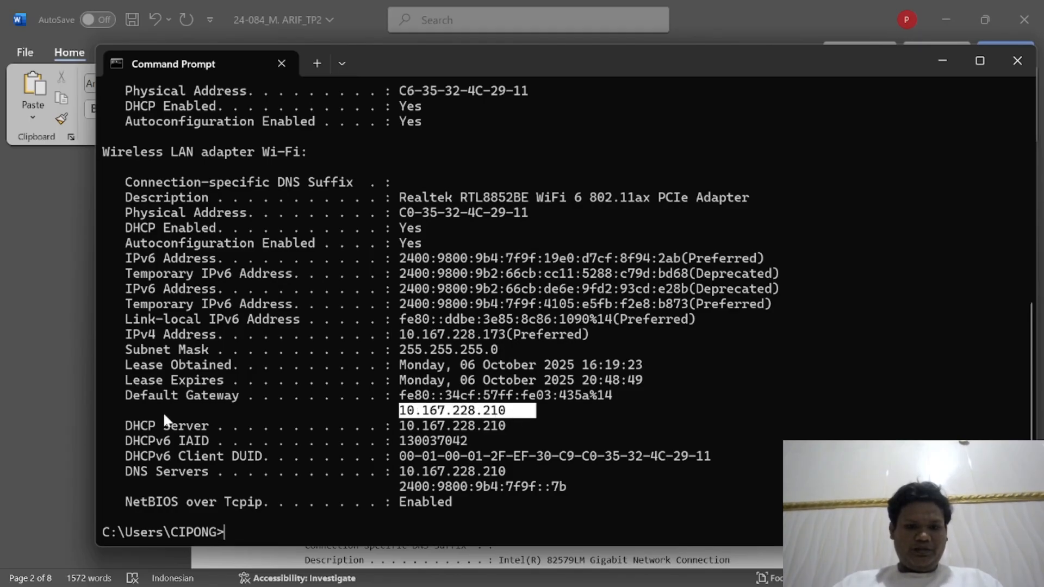
Step: Return to the Word document and read the Langkah 3 instructions on examining Ethernet frames in a Wireshark capture
{"action": "left_click", "coordinate": [40, 387]}
{"action": "scroll", "coordinate": [41, 387], "scroll_direction": "down", "scroll_amount": 7}
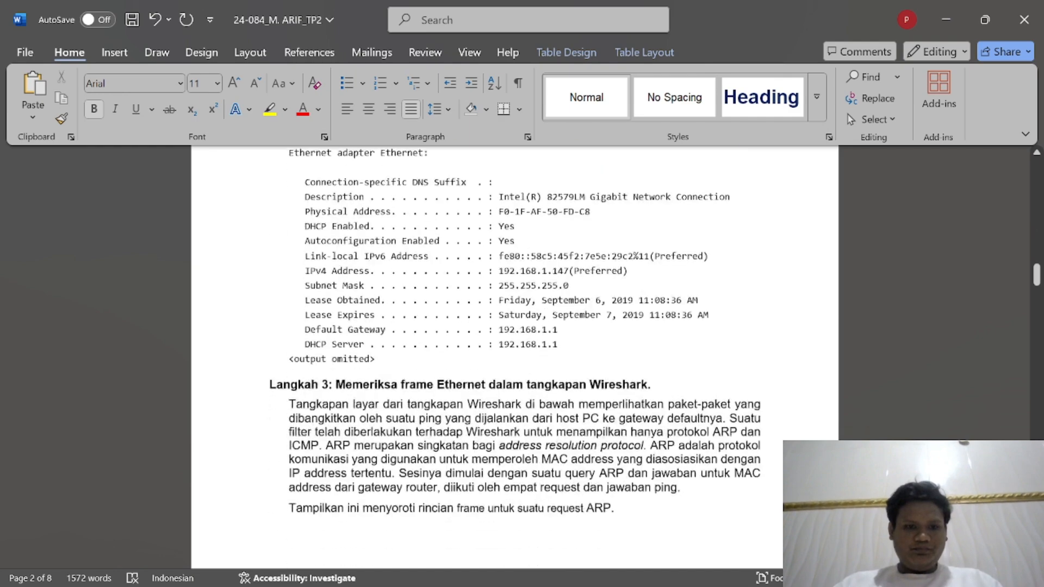
{"action": "scroll", "coordinate": [514, 359], "scroll_direction": "down", "scroll_amount": 3}
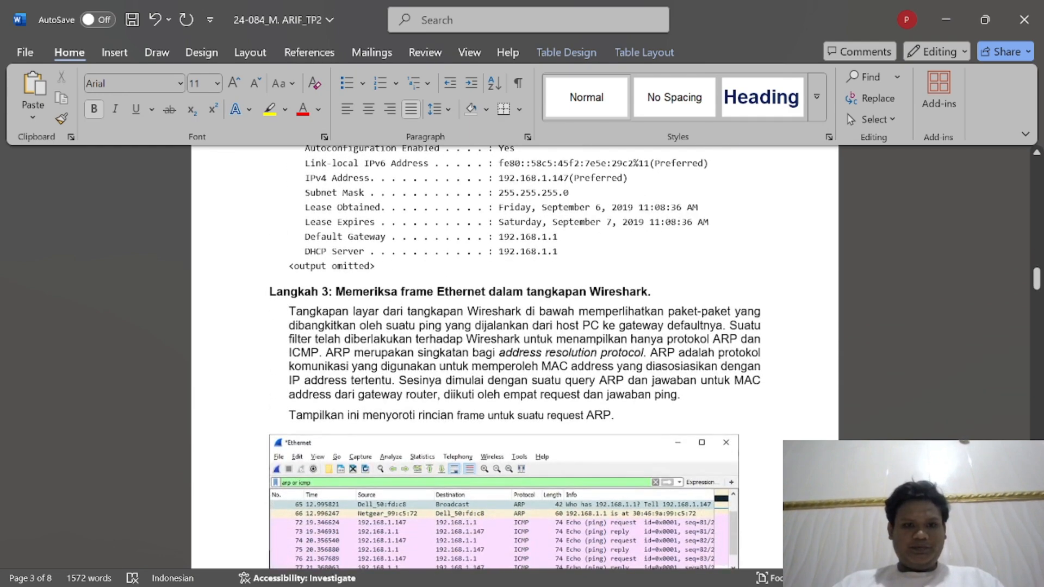
Step: Switch to Wireshark and start a new Wi-Fi capture without saving the previously captured packets
{"action": "mouse_move", "coordinate": [664, 568]}
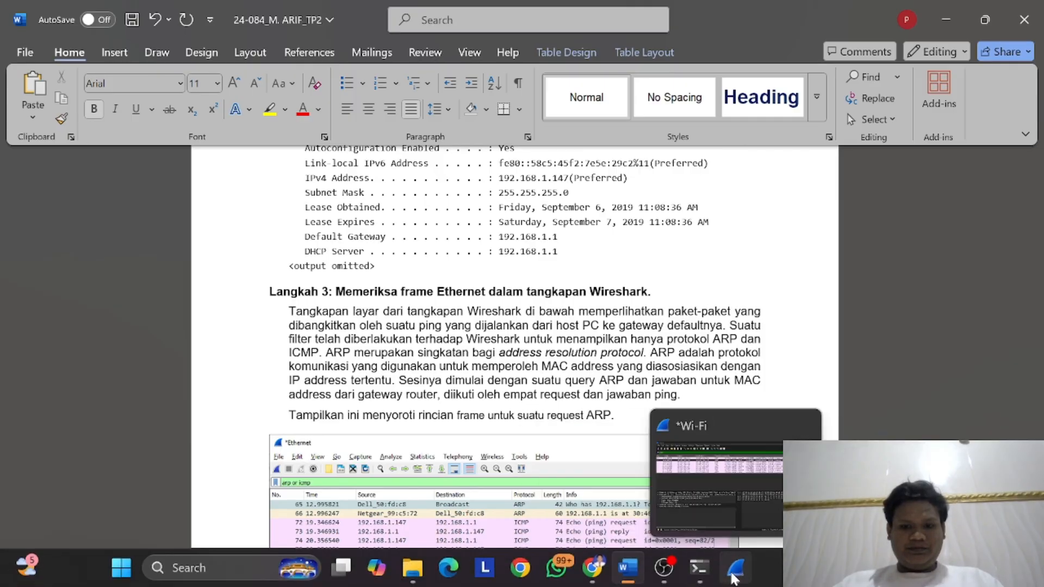
{"action": "left_click", "coordinate": [733, 576]}
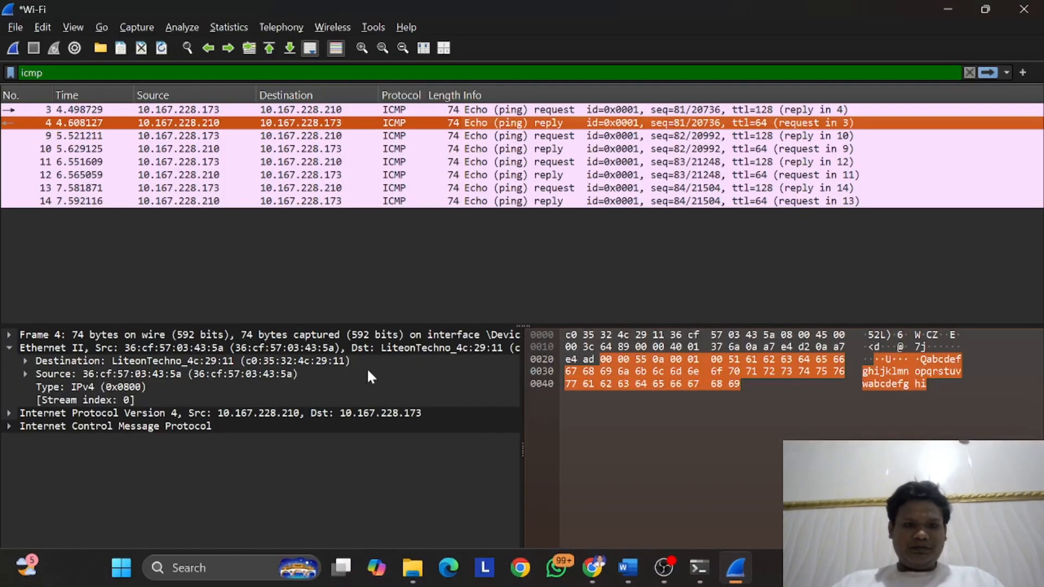
{"action": "left_click", "coordinate": [13, 48]}
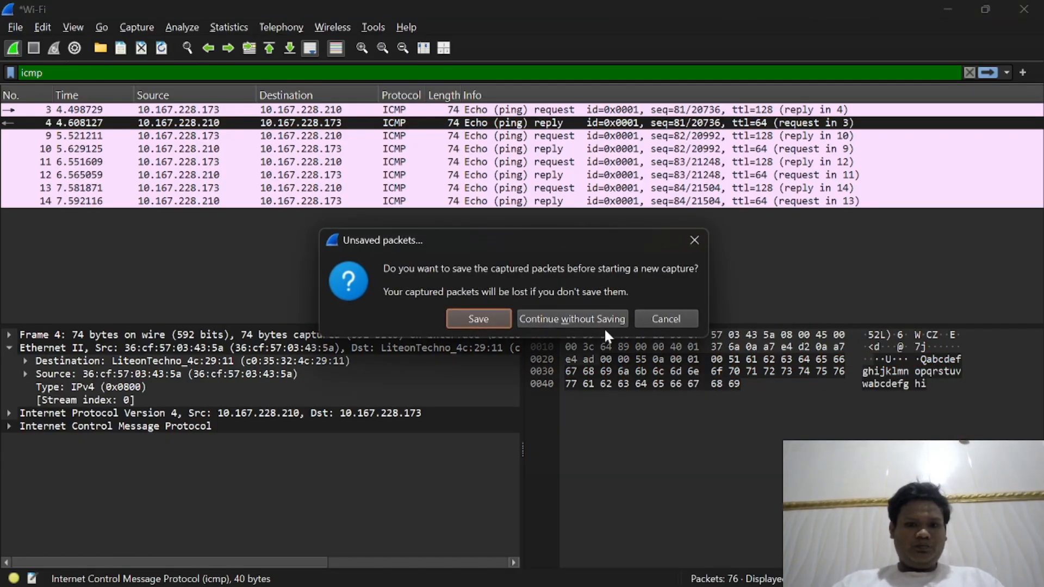
{"action": "left_click", "coordinate": [589, 319]}
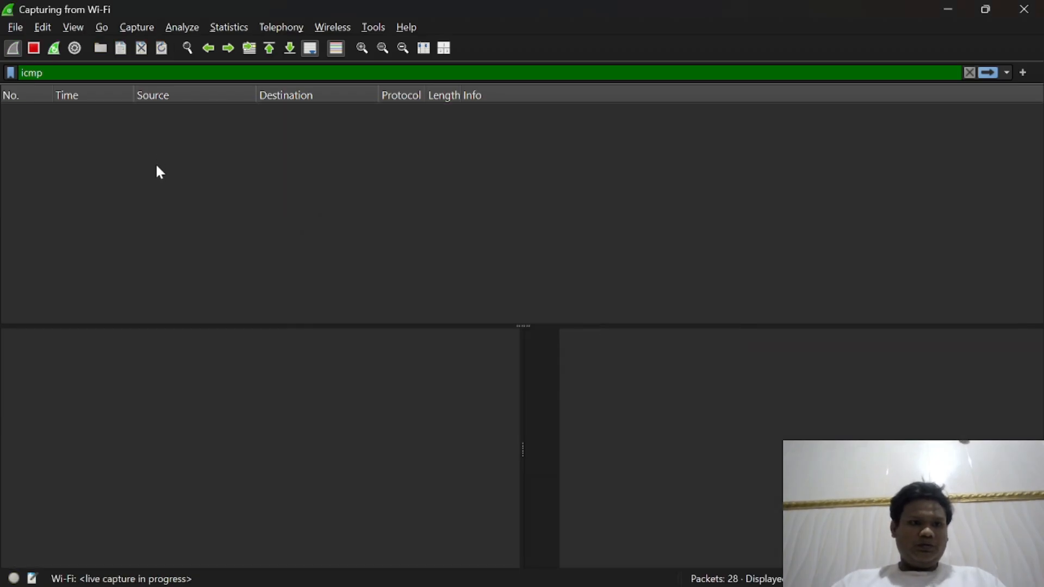
Step: Replace the display filter with "arp or icmp" and apply it to the running capture
{"action": "key", "text": "BackSpace"}
{"action": "key", "text": "BackSpace"}
{"action": "key", "text": "BackSpace"}
{"action": "key", "text": "BackSpace"}
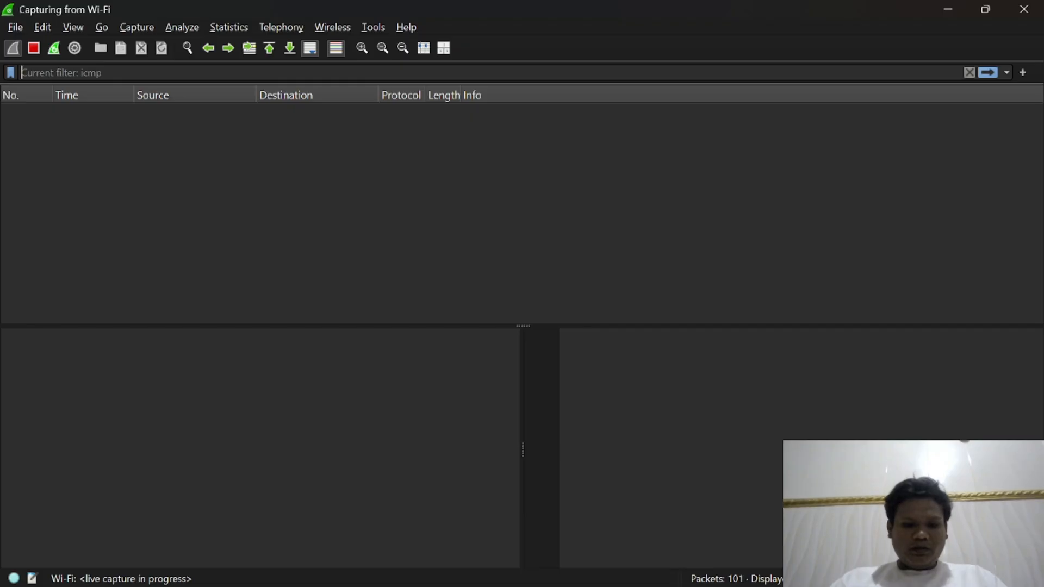
{"action": "type", "text": "arp or"}
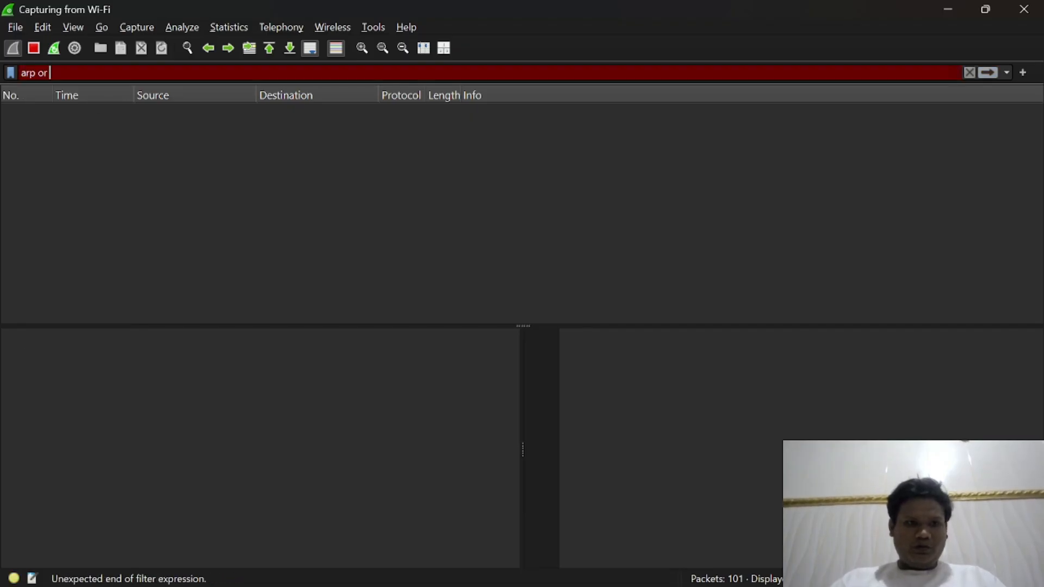
{"action": "type", "text": " icmp"}
{"action": "key", "text": "BackSpace"}
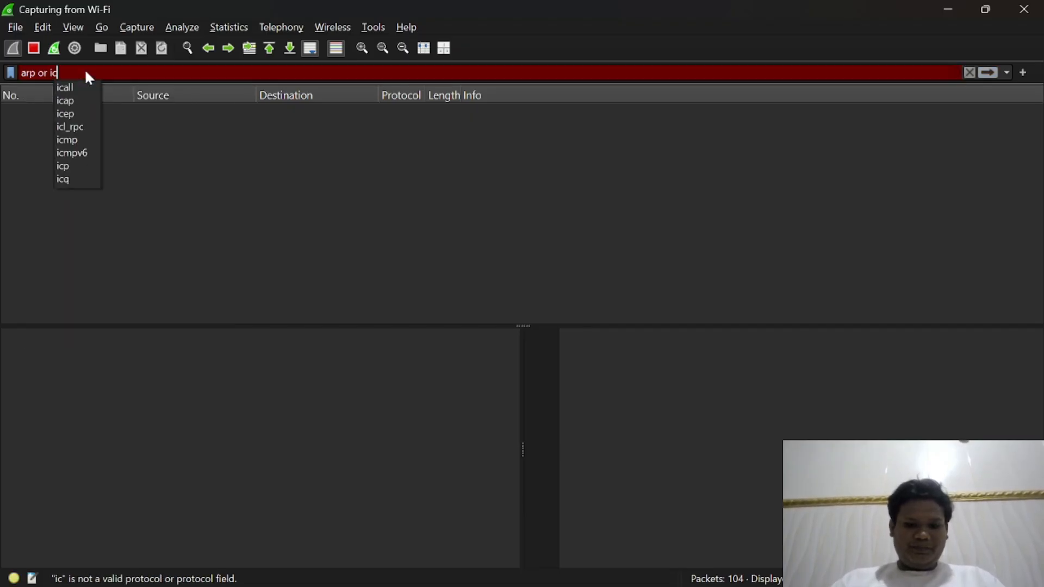
{"action": "type", "text": "mp"}
{"action": "key", "text": "Return"}
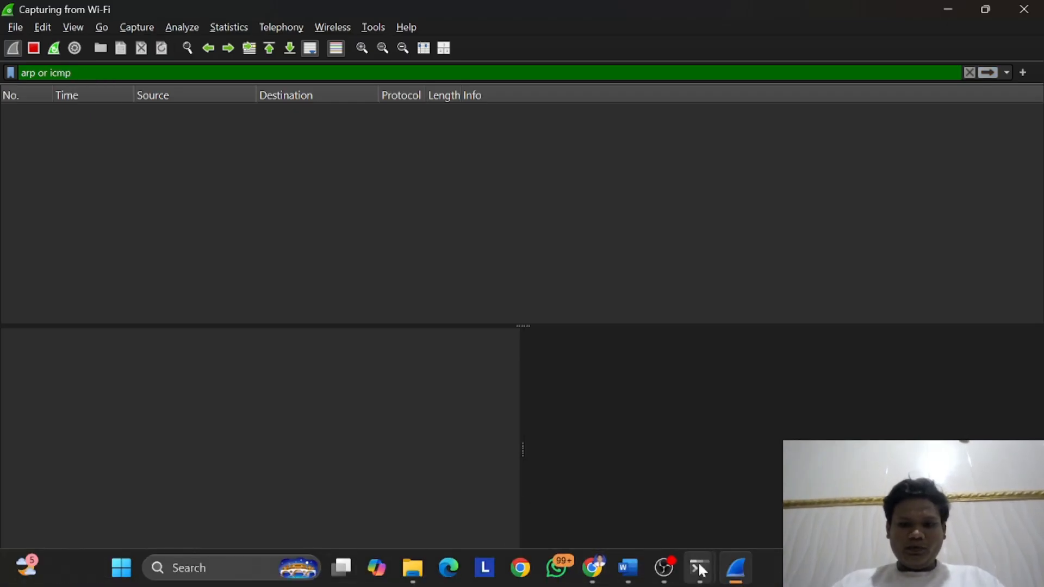
Step: Switch to the Command Prompt window with the ipconfig output and ping the default gateway 10.167.228.210
{"action": "mouse_move", "coordinate": [697, 565]}
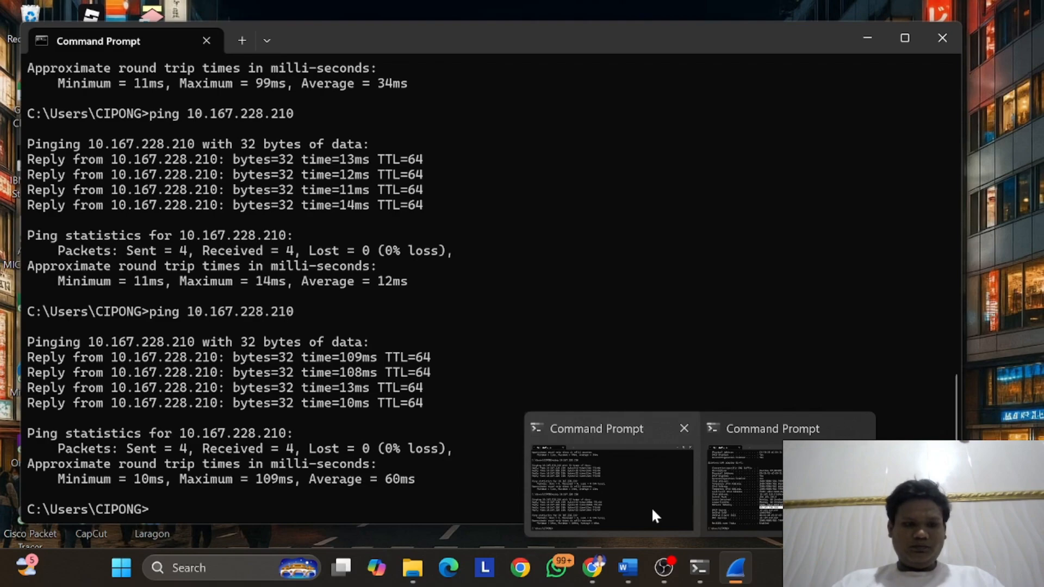
{"action": "left_click", "coordinate": [652, 510]}
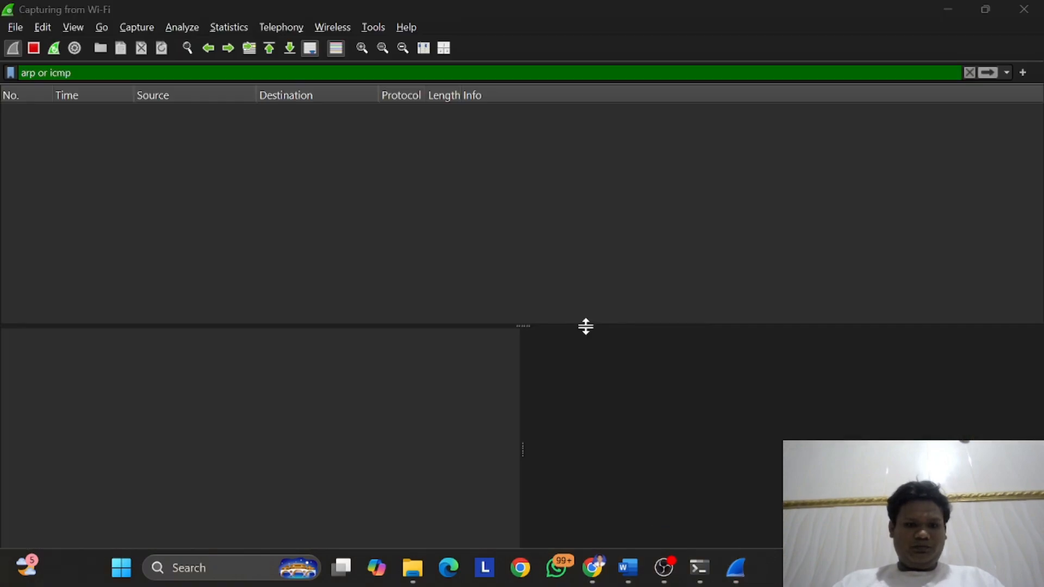
{"action": "key", "text": "alt+Tab"}
{"action": "key", "text": "alt+Tab"}
{"action": "key", "text": "alt+Tab"}
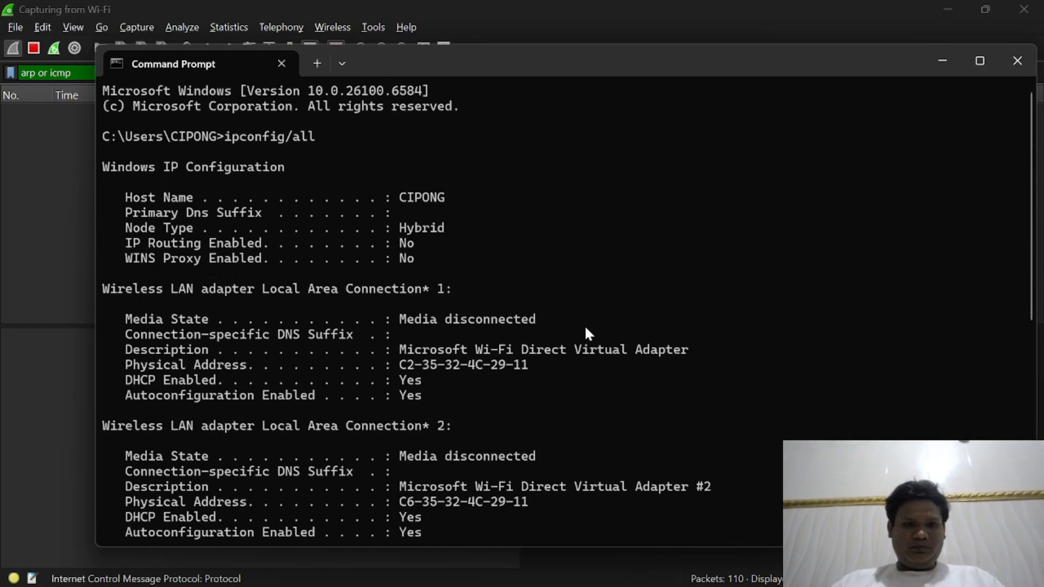
{"action": "scroll", "coordinate": [586, 332], "scroll_direction": "down", "scroll_amount": 9}
{"action": "key", "text": "ctrl+c"}
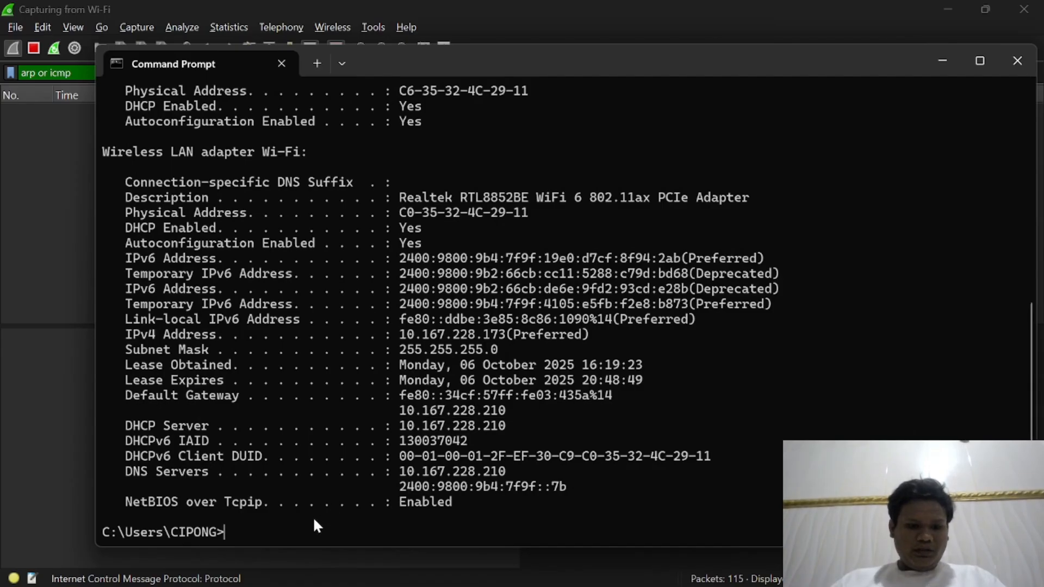
{"action": "type", "text": "ping"}
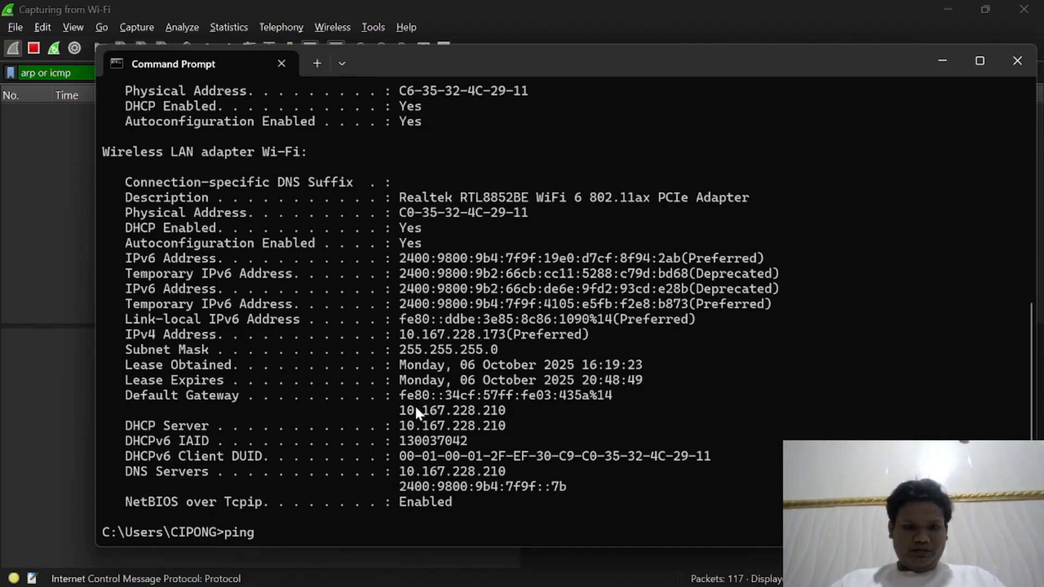
{"action": "left_click_drag", "start_coordinate": [401, 412], "coordinate": [505, 413]}
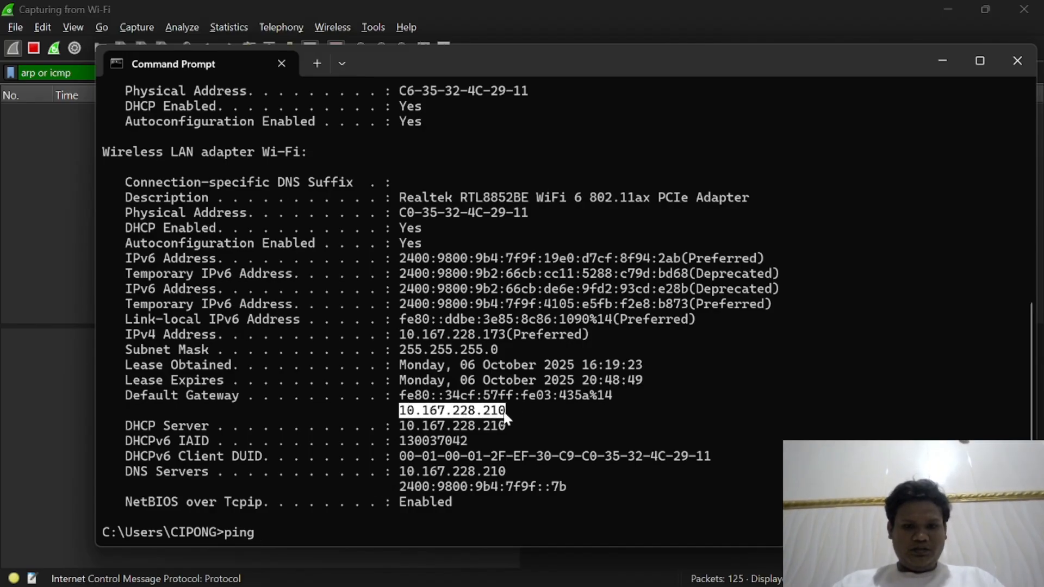
{"action": "key", "text": "ctrl+c"}
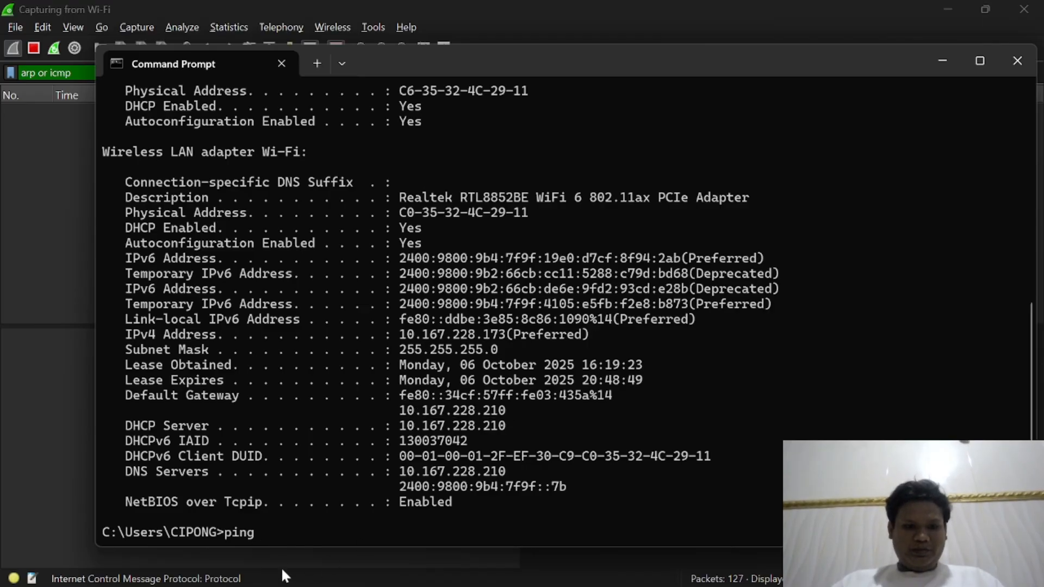
{"action": "key", "text": "ctrl+v"}
{"action": "key", "text": "Return"}
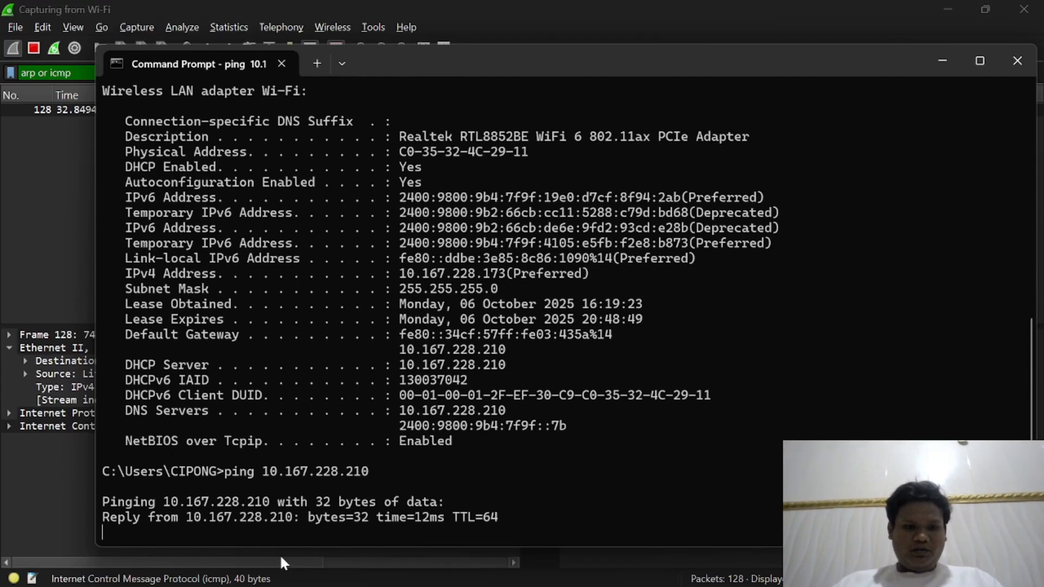
Step: Check the ping and ARP packets captured in Wireshark against the example capture in the Word document's Langkah 3
{"action": "left_click", "coordinate": [11, 294]}
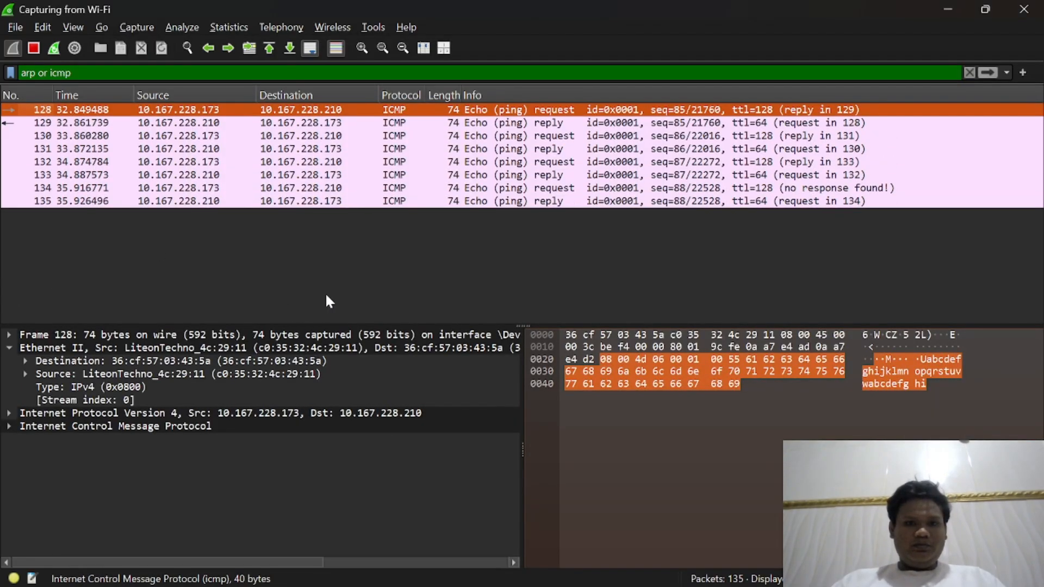
{"action": "left_click", "coordinate": [326, 295]}
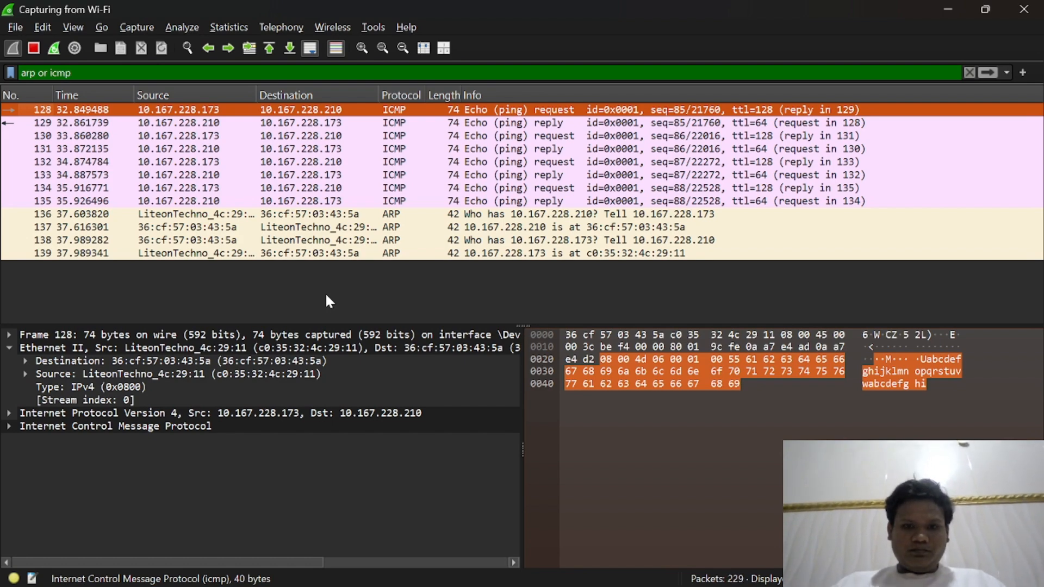
{"action": "key", "text": "alt+Tab"}
{"action": "key", "text": "alt+Tab"}
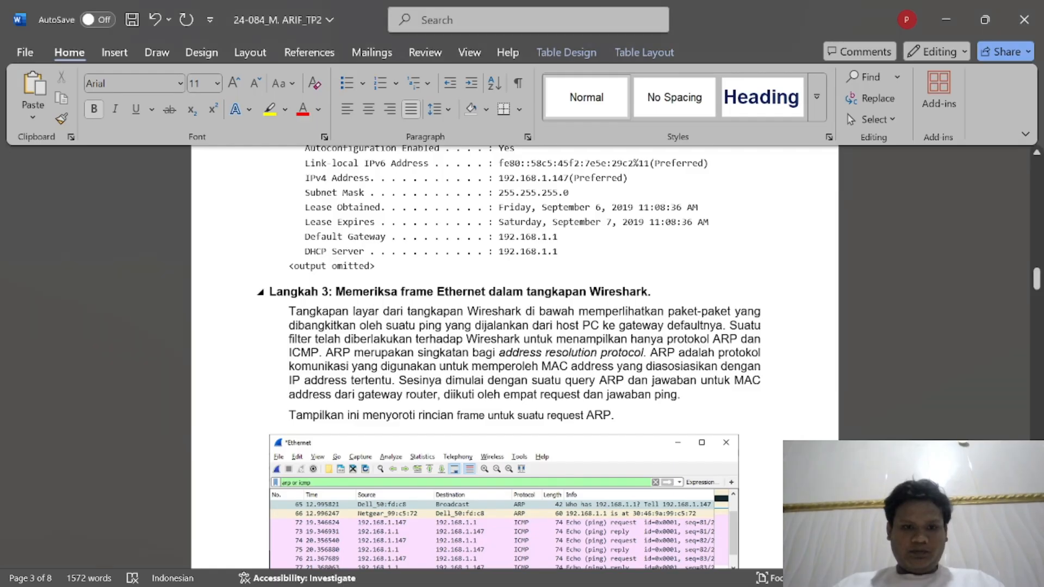
{"action": "scroll", "coordinate": [327, 298], "scroll_direction": "down", "scroll_amount": 15}
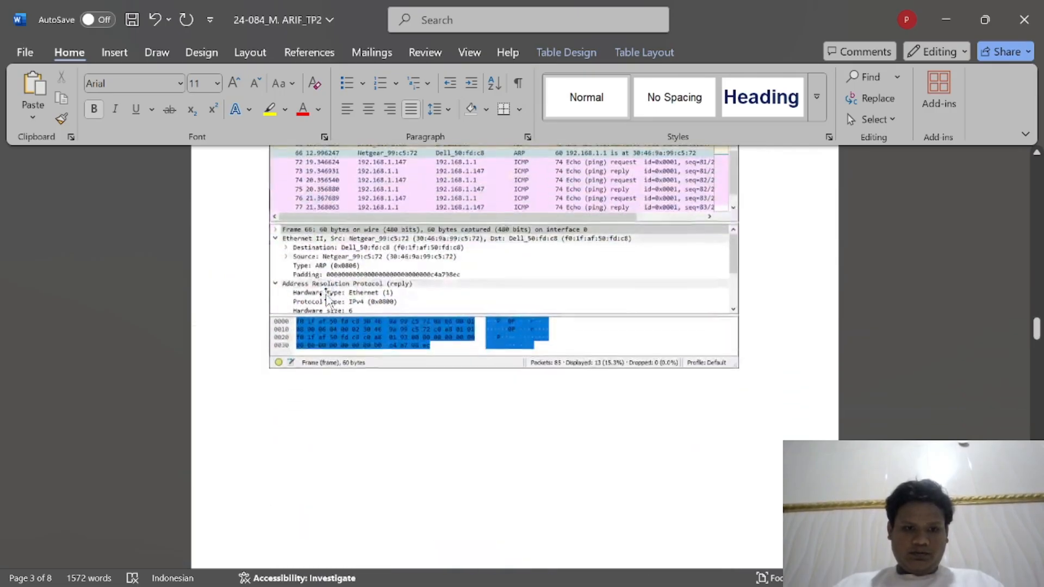
Step: Read the Langkah 4 table in the Word document describing the Ethernet II header fields of an ARP request
{"action": "scroll", "coordinate": [328, 297], "scroll_direction": "down", "scroll_amount": 10}
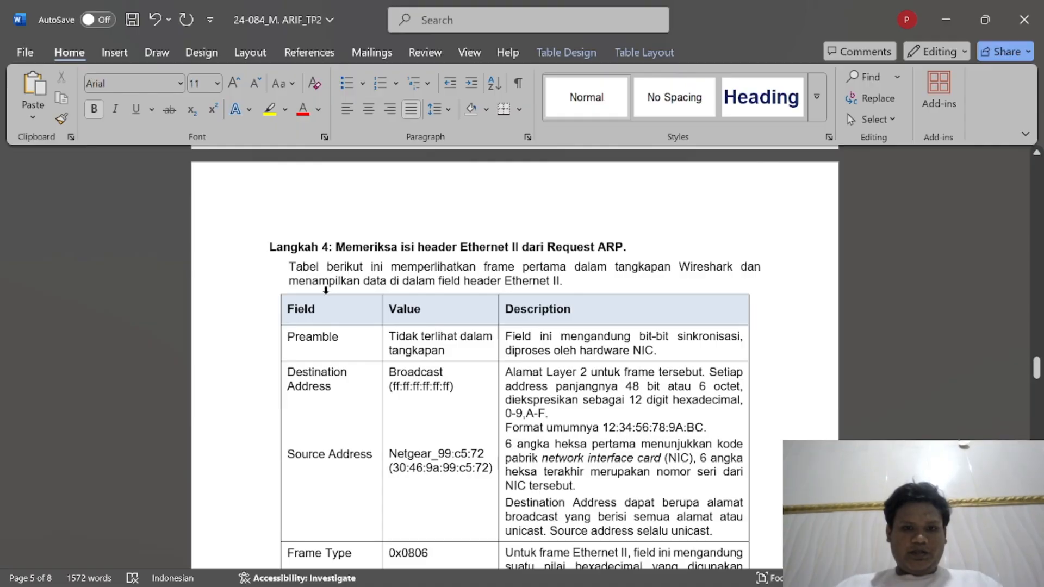
{"action": "scroll", "coordinate": [326, 290], "scroll_direction": "down", "scroll_amount": 3}
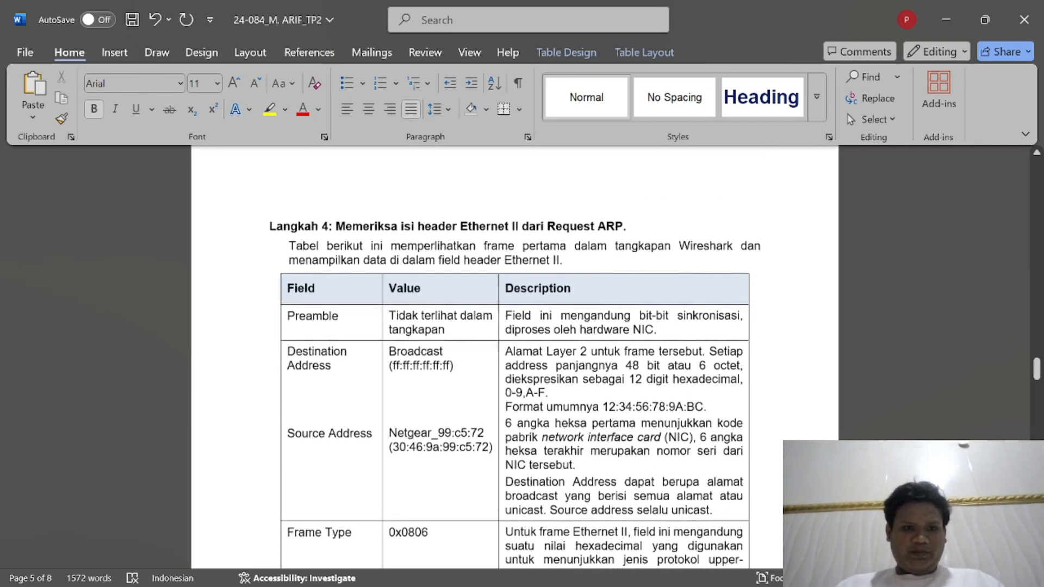
{"action": "scroll", "coordinate": [514, 358], "scroll_direction": "up", "scroll_amount": 1}
{"action": "scroll", "coordinate": [514, 359], "scroll_direction": "down", "scroll_amount": 2}
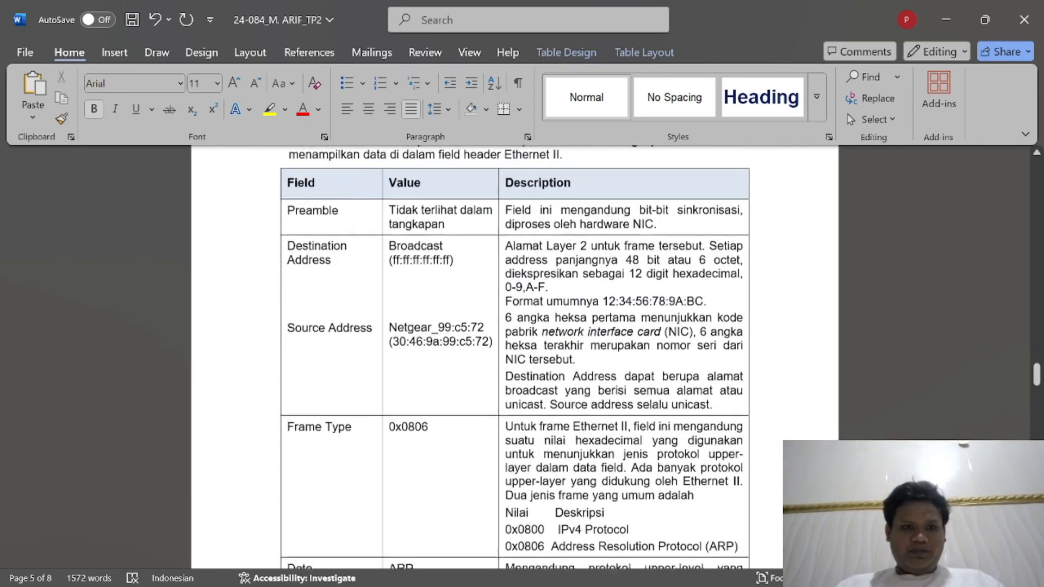
{"action": "scroll", "coordinate": [326, 294], "scroll_direction": "down", "scroll_amount": 4}
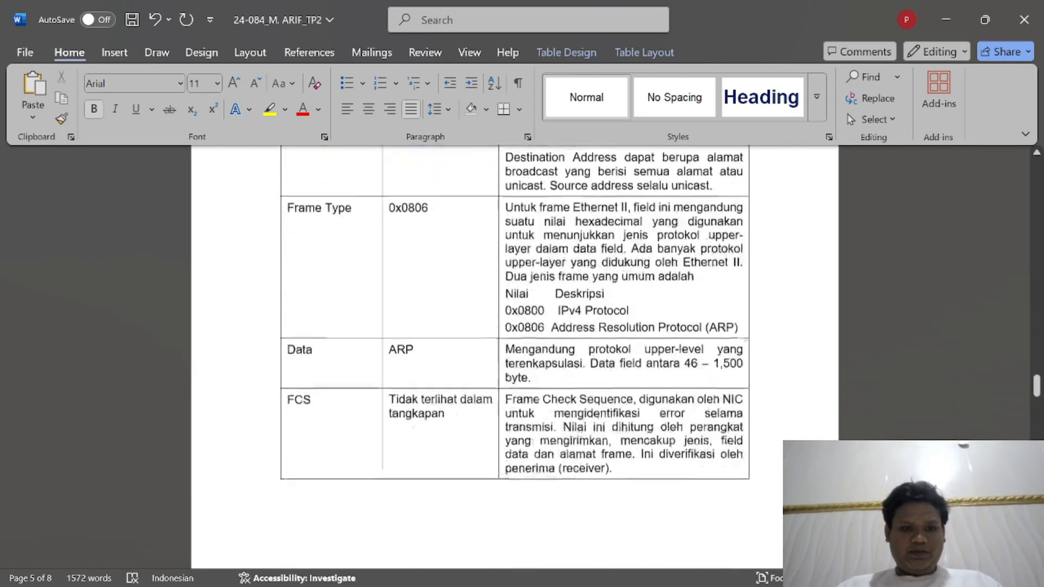
{"action": "scroll", "coordinate": [326, 294], "scroll_direction": "up", "scroll_amount": 5}
{"action": "key", "text": "alt+Tab"}
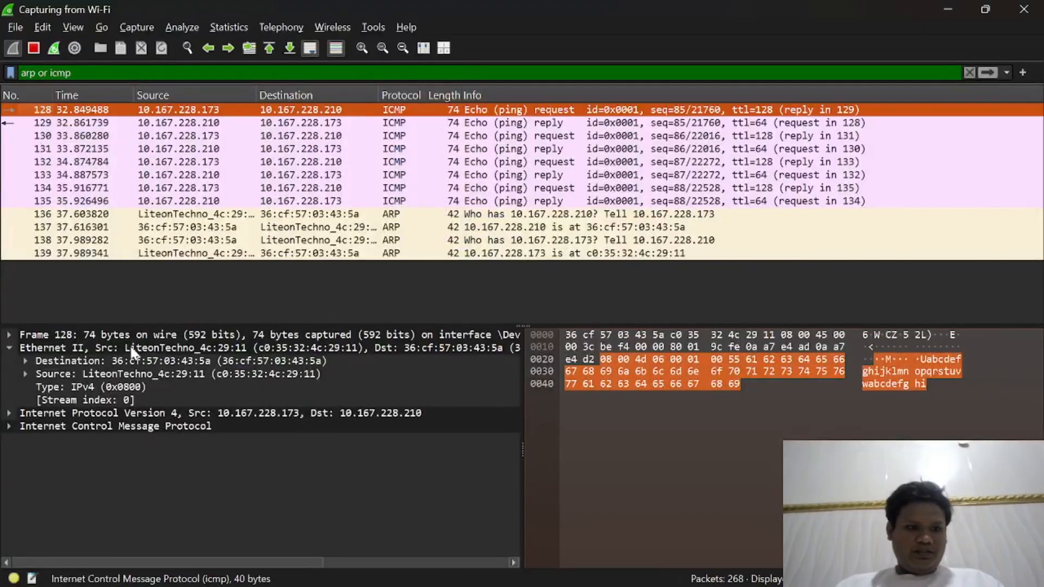
{"action": "key", "text": "alt+Tab"}
{"action": "scroll", "coordinate": [128, 347], "scroll_direction": "up", "scroll_amount": 5}
{"action": "scroll", "coordinate": [125, 353], "scroll_direction": "down", "scroll_amount": 3}
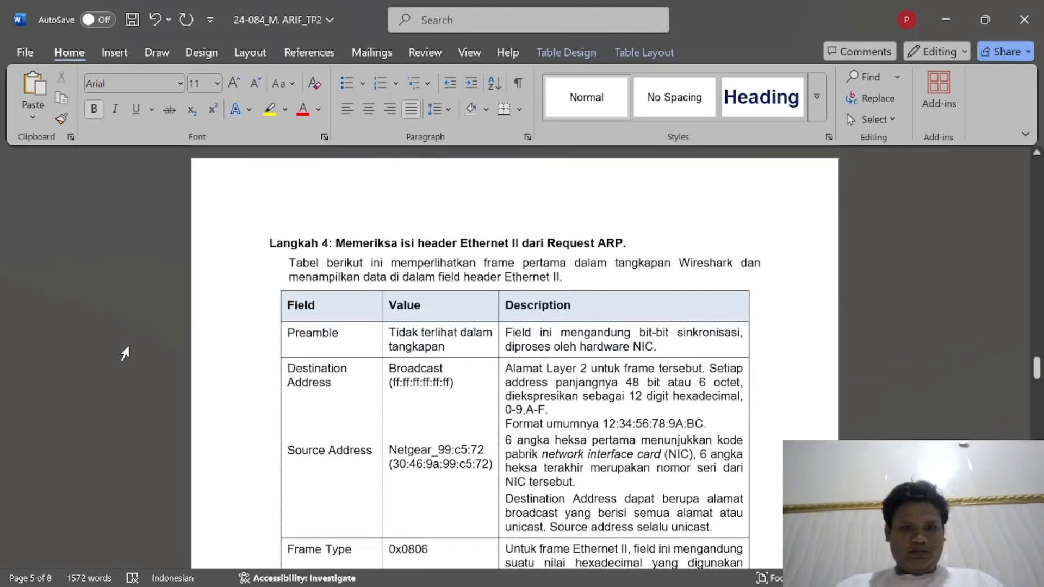
Step: Switch to Wireshark and examine the Destination, Source and Type fields in frame 128's Ethernet II header, then collapse the address details
{"action": "key", "text": "alt+Tab"}
{"action": "left_click", "coordinate": [25, 360]}
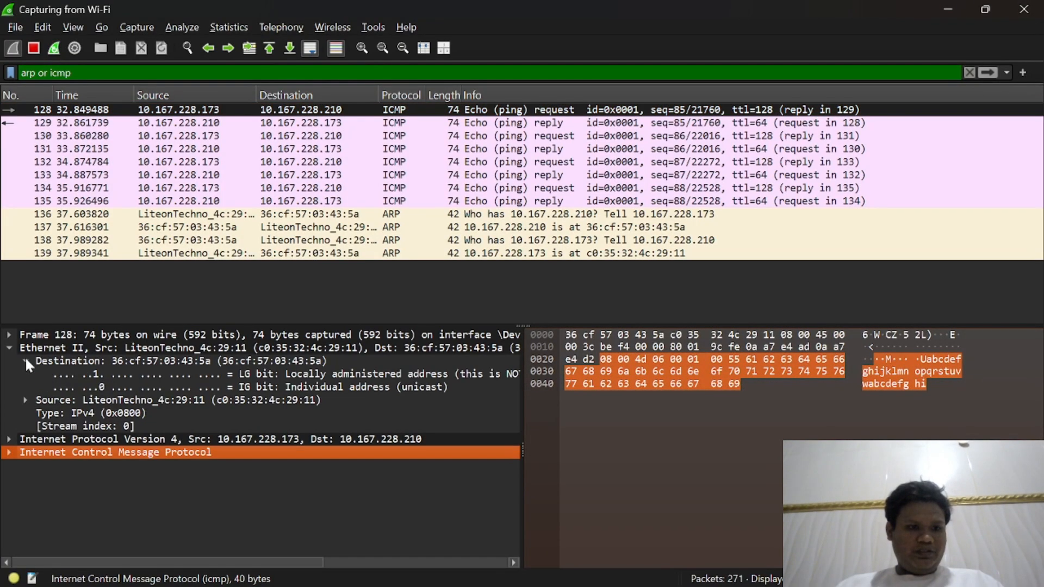
{"action": "left_click", "coordinate": [25, 401]}
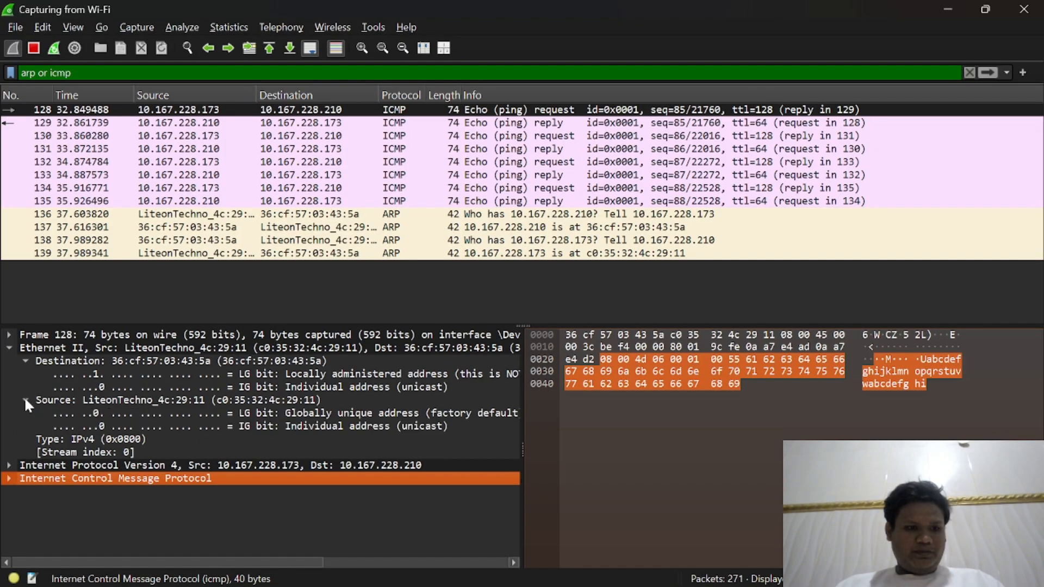
{"action": "left_click", "coordinate": [26, 401]}
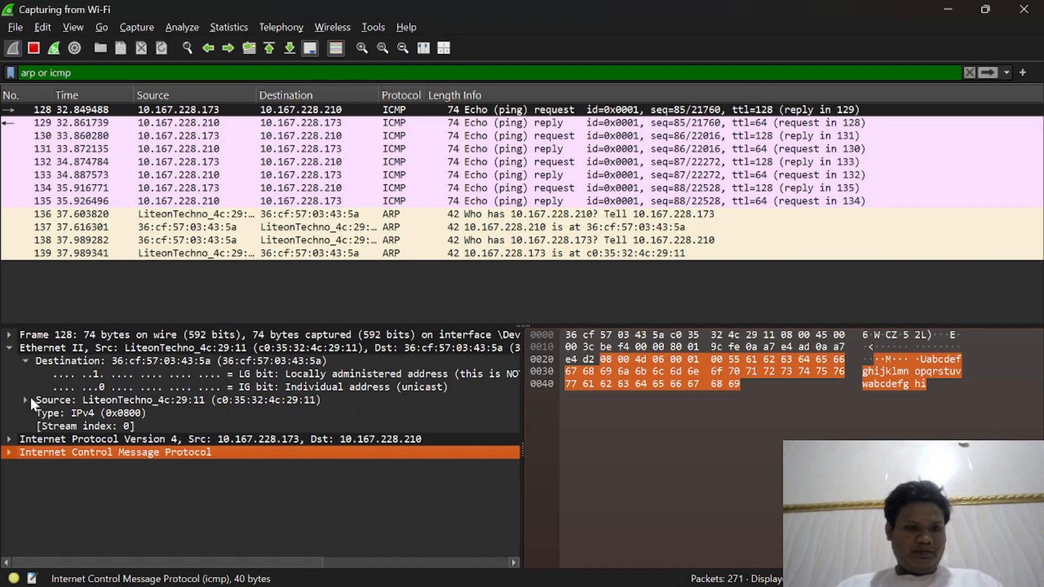
{"action": "left_click", "coordinate": [27, 399]}
{"action": "left_click", "coordinate": [76, 439]}
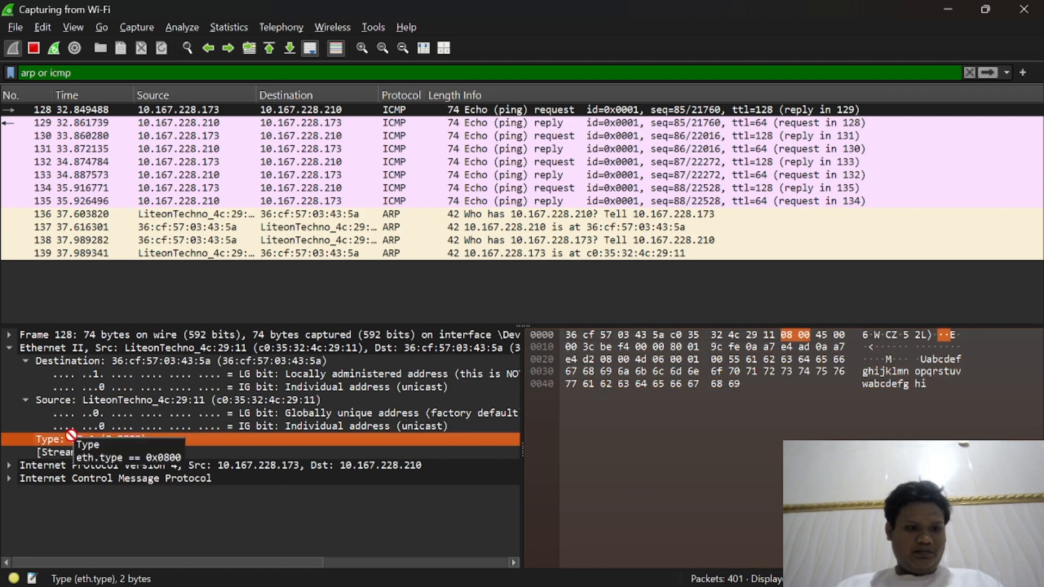
{"action": "left_click", "coordinate": [25, 361]}
{"action": "left_click", "coordinate": [25, 374]}
Step: Review the Pertanyaan answer about the destination address in Word against the Destination field of frame 128 in Wireshark
{"action": "key", "text": "alt+Tab"}
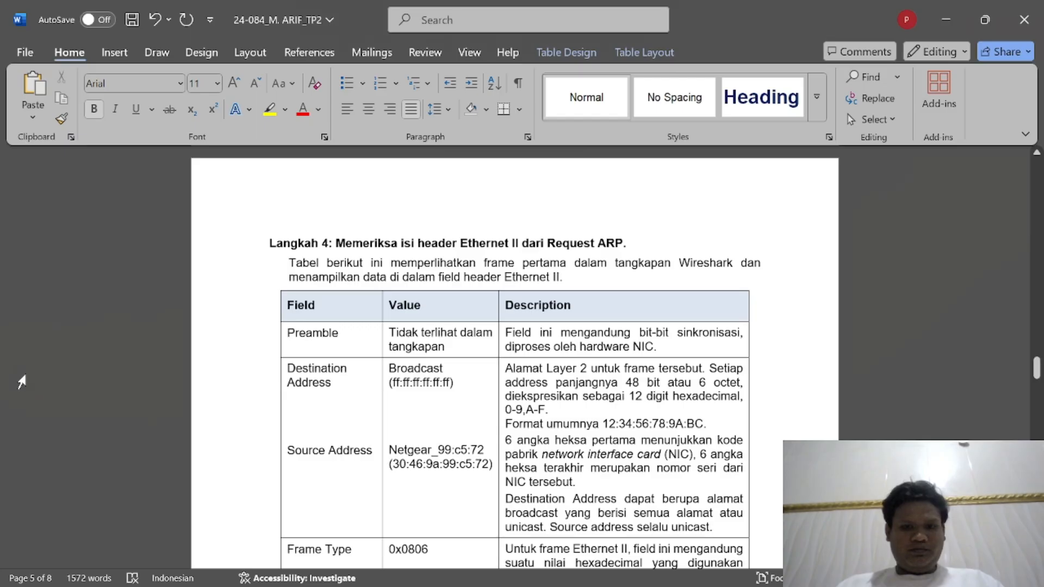
{"action": "scroll", "coordinate": [22, 382], "scroll_direction": "down", "scroll_amount": 10}
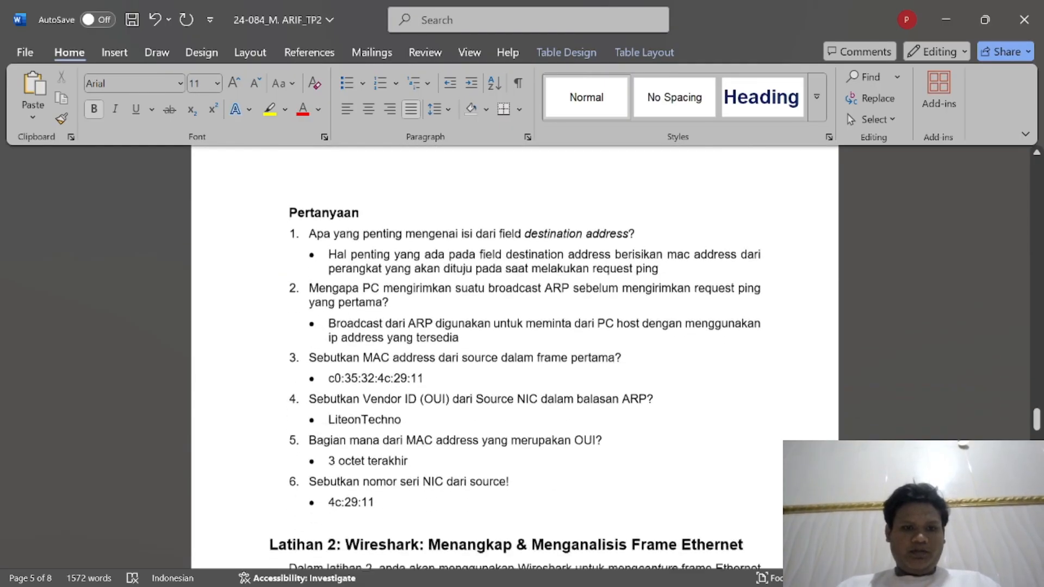
{"action": "scroll", "coordinate": [514, 358], "scroll_direction": "up", "scroll_amount": 2}
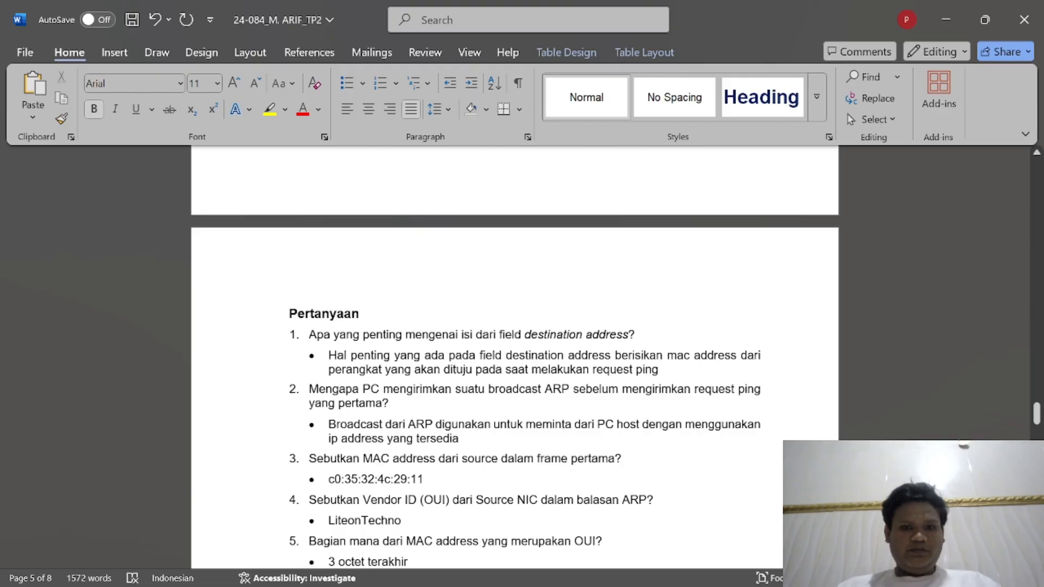
{"action": "key", "text": "alt+Tab"}
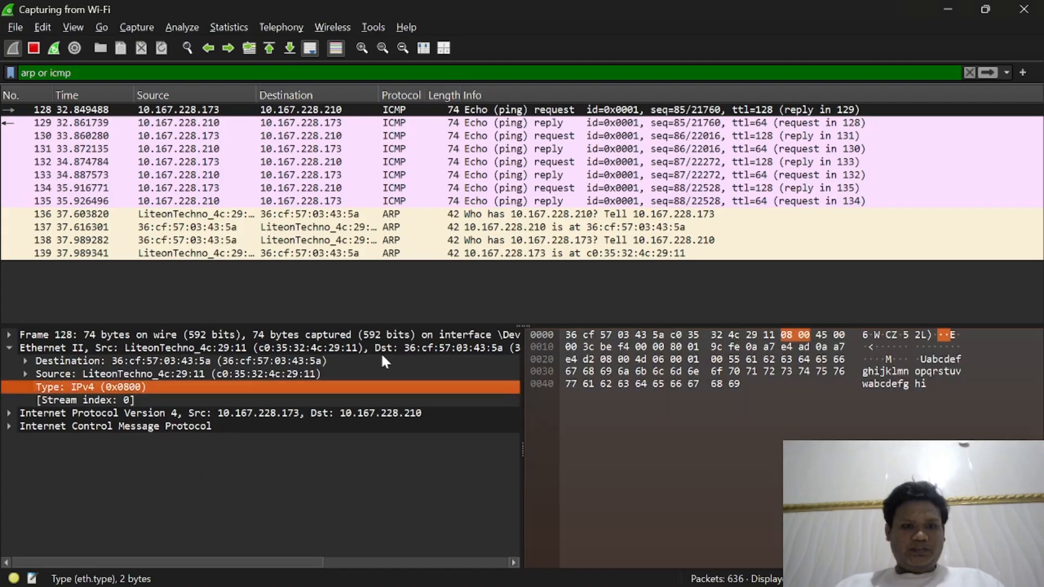
{"action": "left_click", "coordinate": [134, 363]}
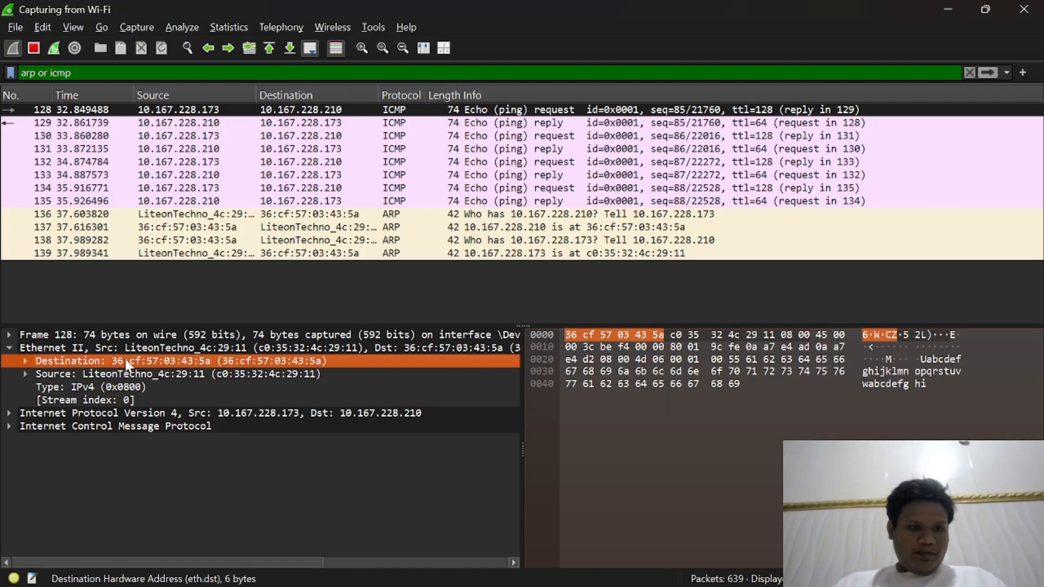
{"action": "key", "text": "alt+Tab"}
{"action": "key", "text": "alt+Tab"}
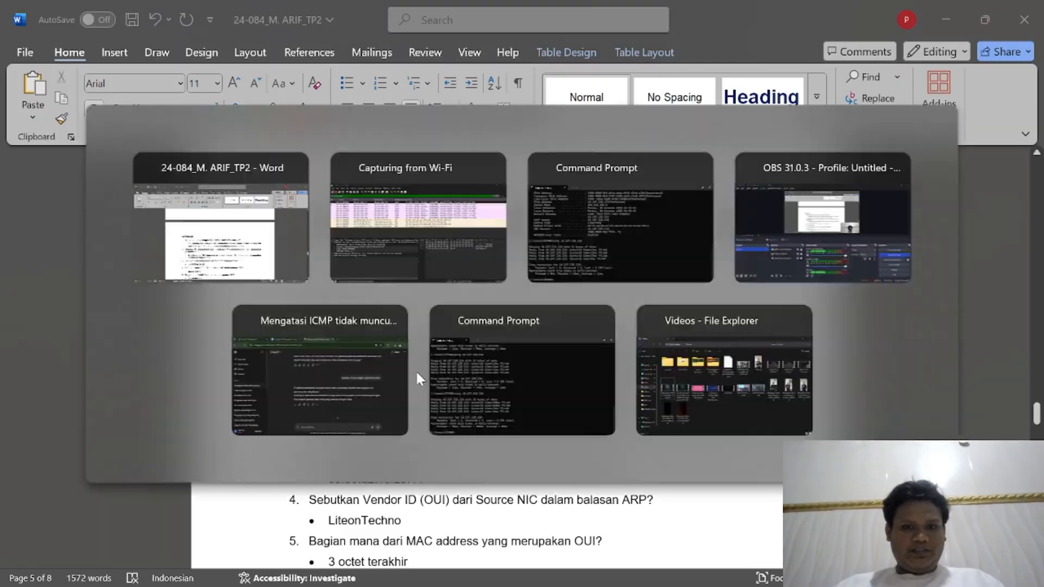
{"action": "key", "text": "alt+Tab"}
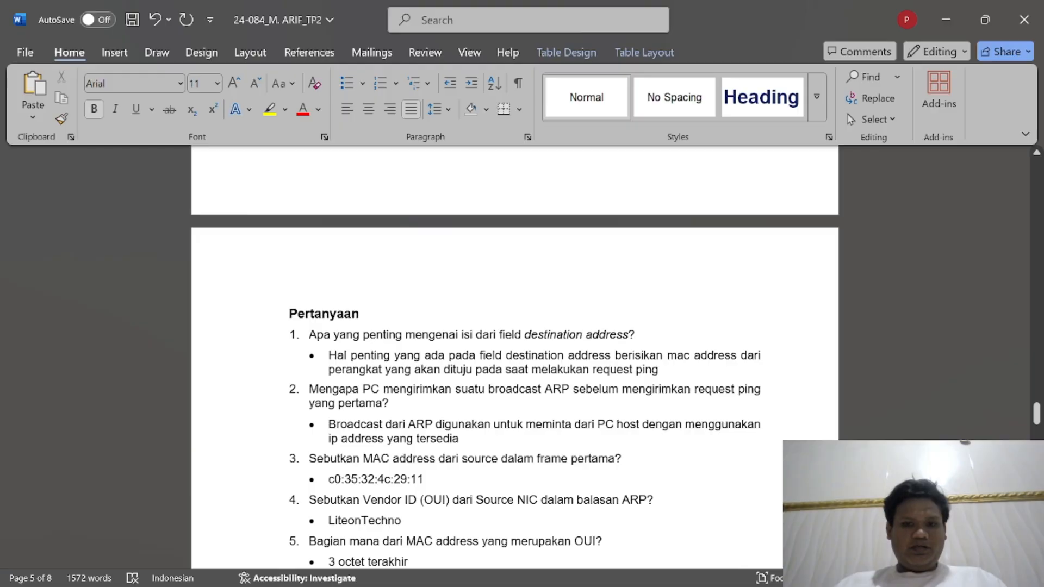
{"action": "key", "text": "alt+Tab"}
{"action": "key", "text": "alt+Tab"}
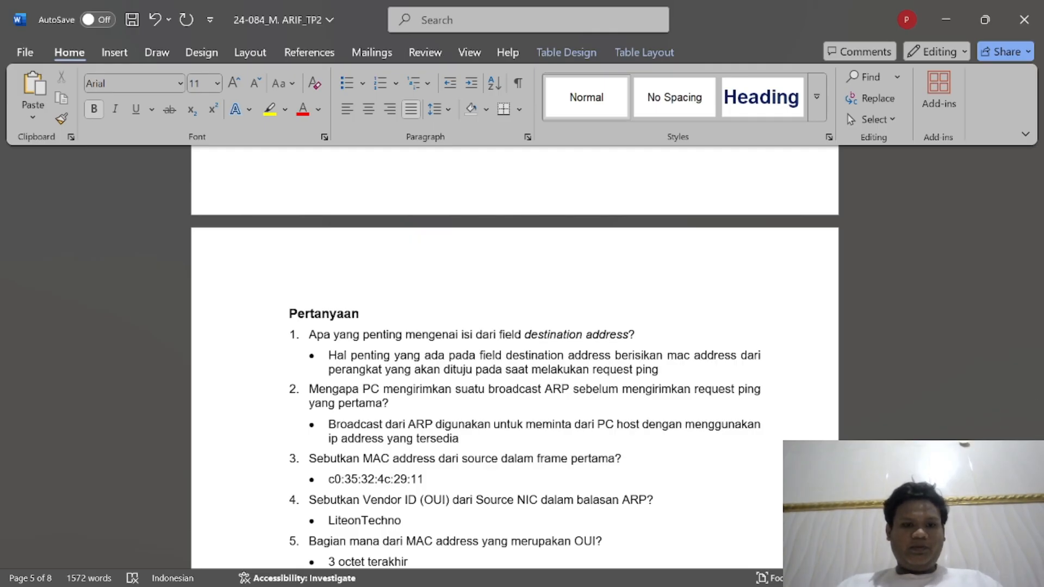
Step: Review the ARP broadcast answer in Word and compare the question 3 source MAC address with frame 128's Source field in Wireshark
{"action": "scroll", "coordinate": [514, 359], "scroll_direction": "down", "scroll_amount": 3}
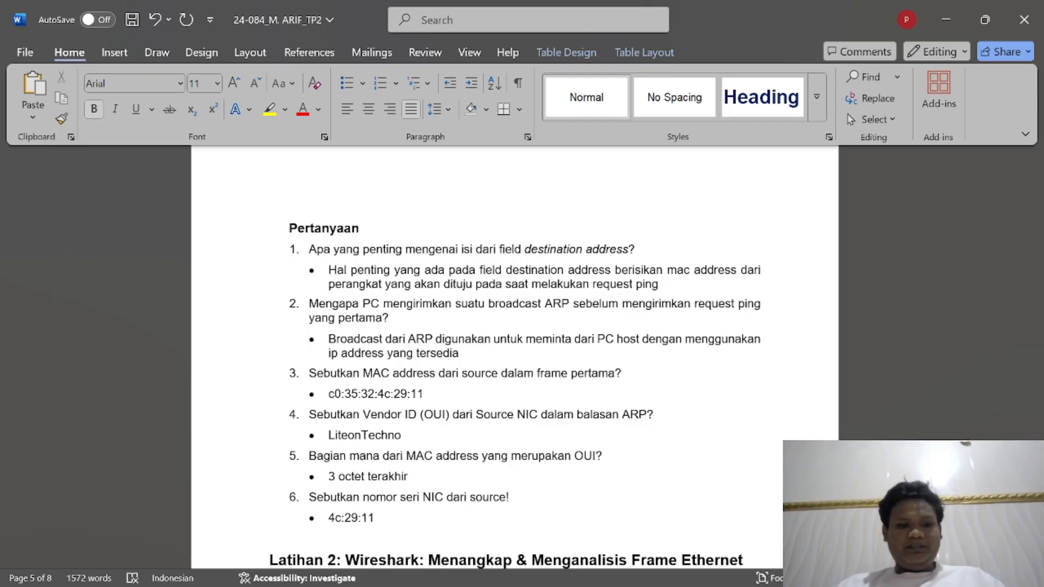
{"action": "scroll", "coordinate": [514, 354], "scroll_direction": "down", "scroll_amount": 3}
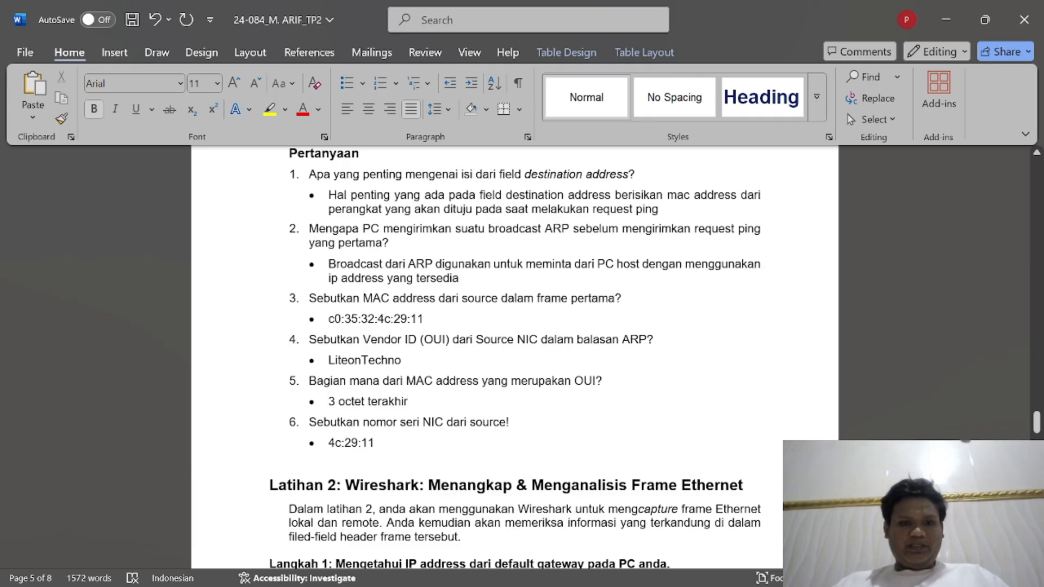
{"action": "key", "text": "alt+Tab"}
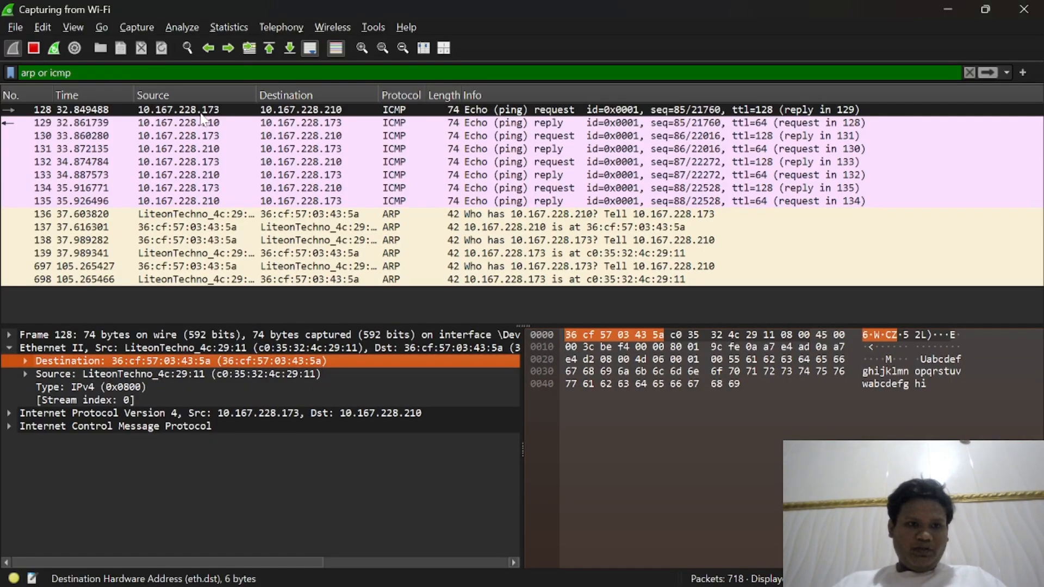
{"action": "key", "text": "alt+Tab"}
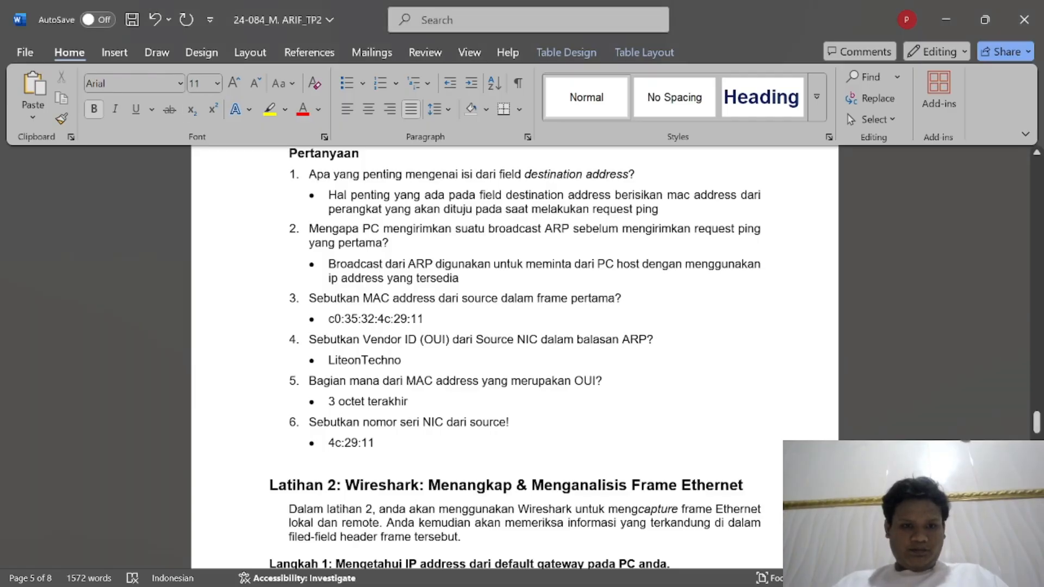
{"action": "key", "text": "alt+Tab"}
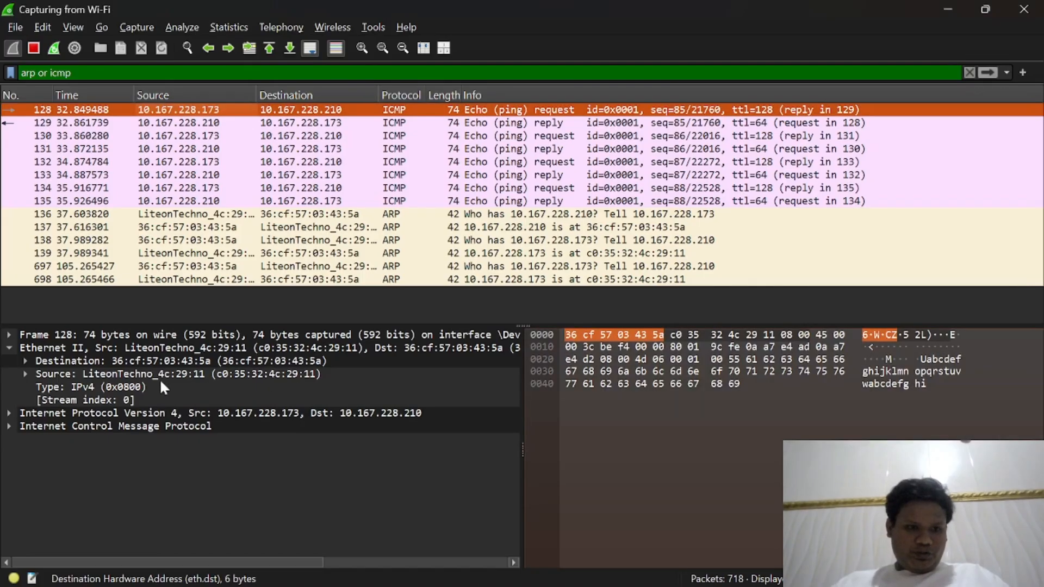
{"action": "left_click", "coordinate": [71, 373]}
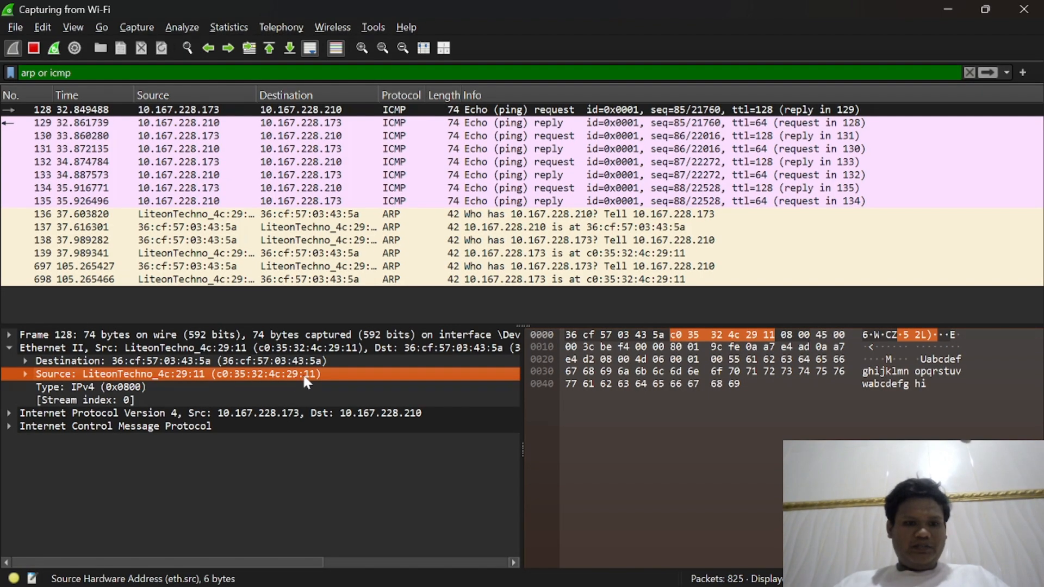
{"action": "key", "text": "alt+Tab"}
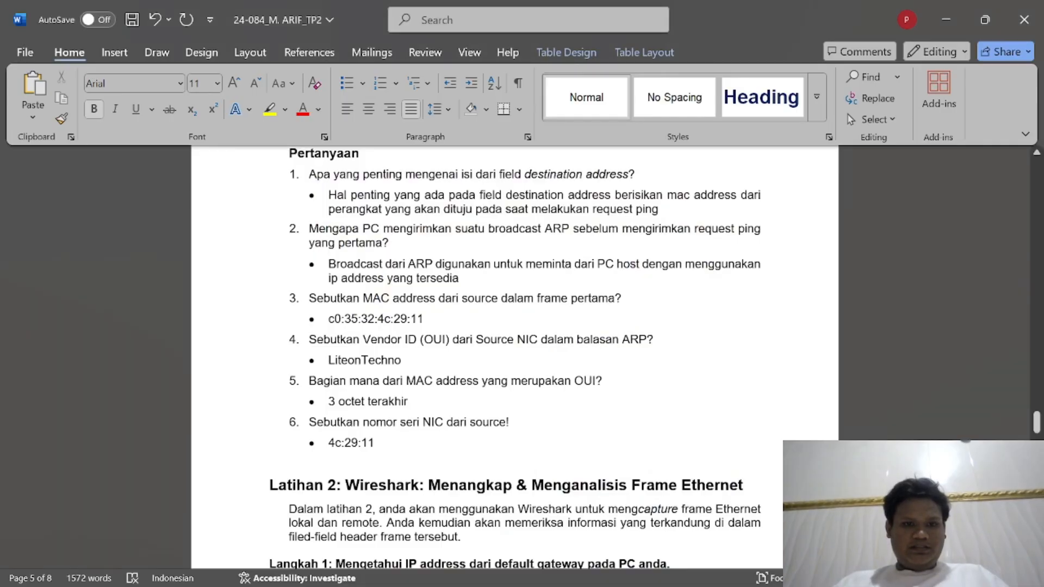
{"action": "left_click_drag", "start_coordinate": [329, 318], "coordinate": [390, 319]}
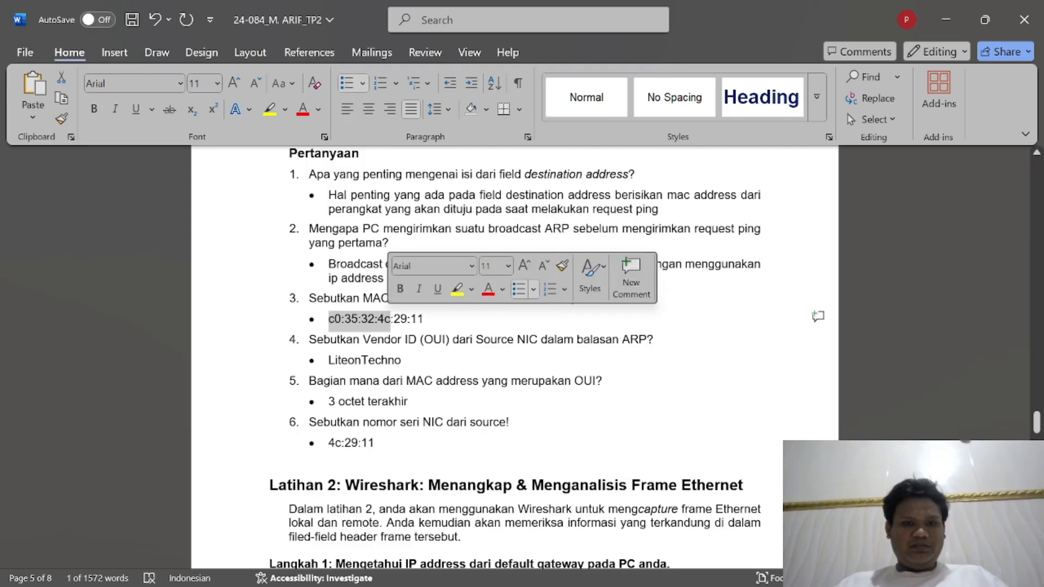
{"action": "key", "text": "alt+Tab"}
{"action": "key", "text": "alt+Tab"}
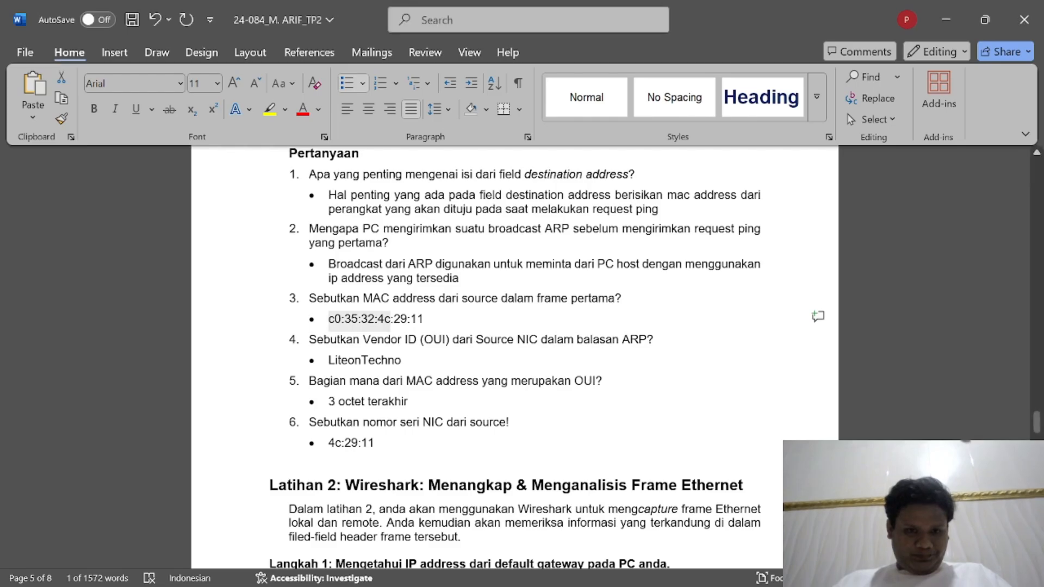
{"action": "left_click", "coordinate": [399, 319]}
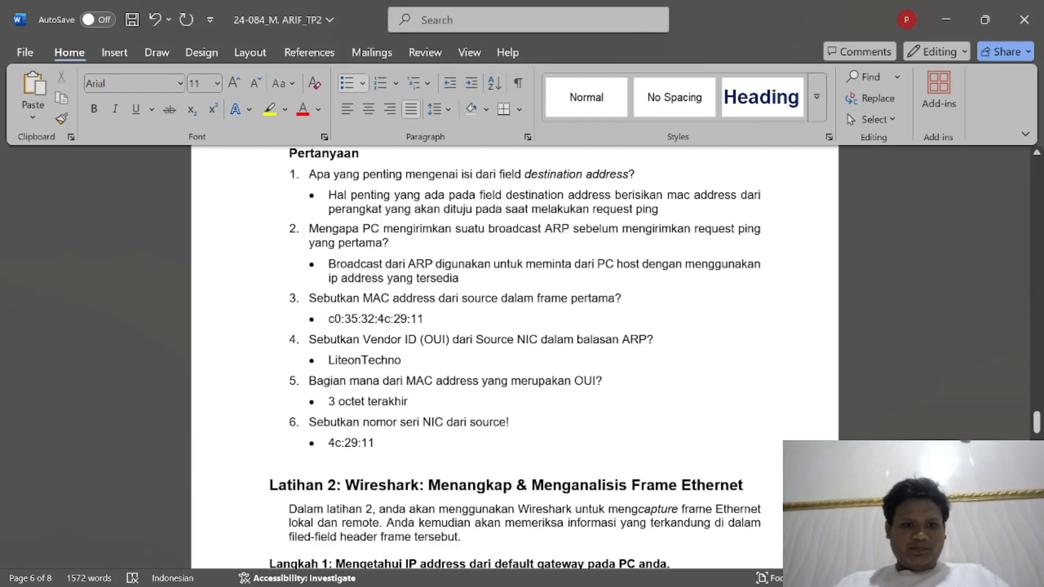
Step: Compare the question 4 vendor ID answer in Word with the Source field in Wireshark, and highlight "LiteonTechno" in the document
{"action": "scroll", "coordinate": [515, 356], "scroll_direction": "down", "scroll_amount": 1}
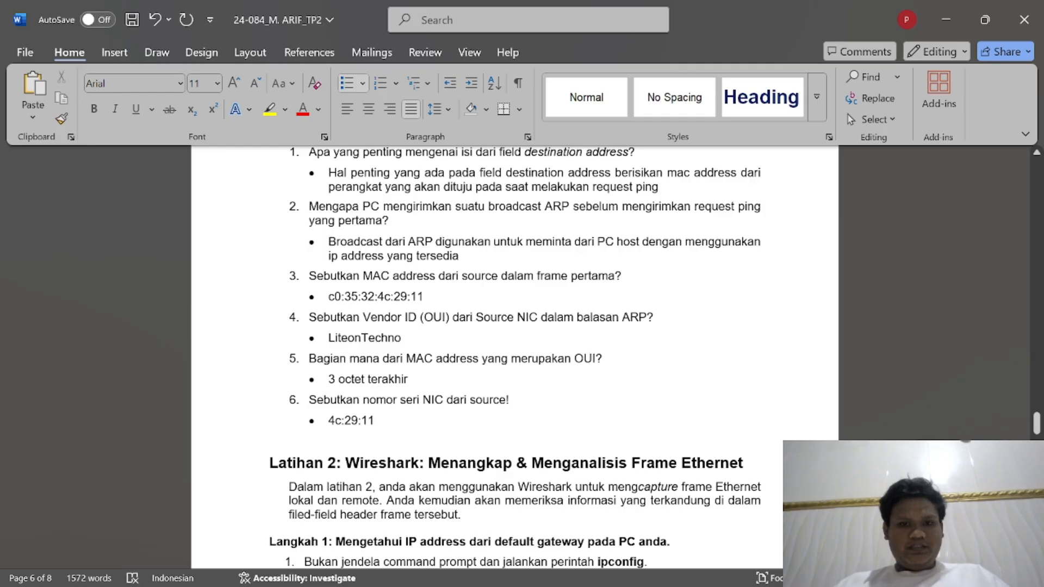
{"action": "left_click", "coordinate": [401, 337]}
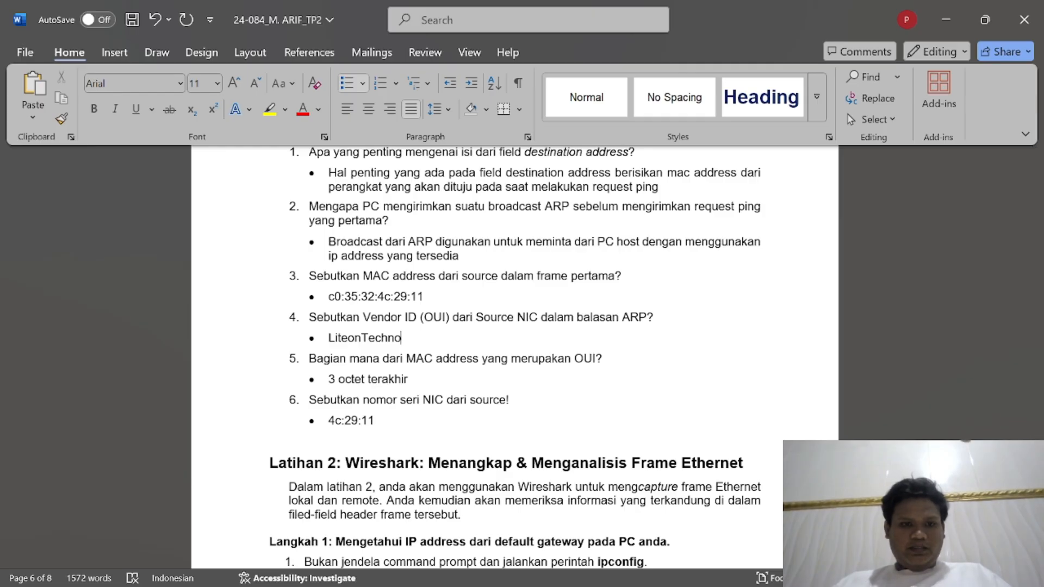
{"action": "key", "text": "alt+Tab"}
{"action": "key", "text": "alt+Tab"}
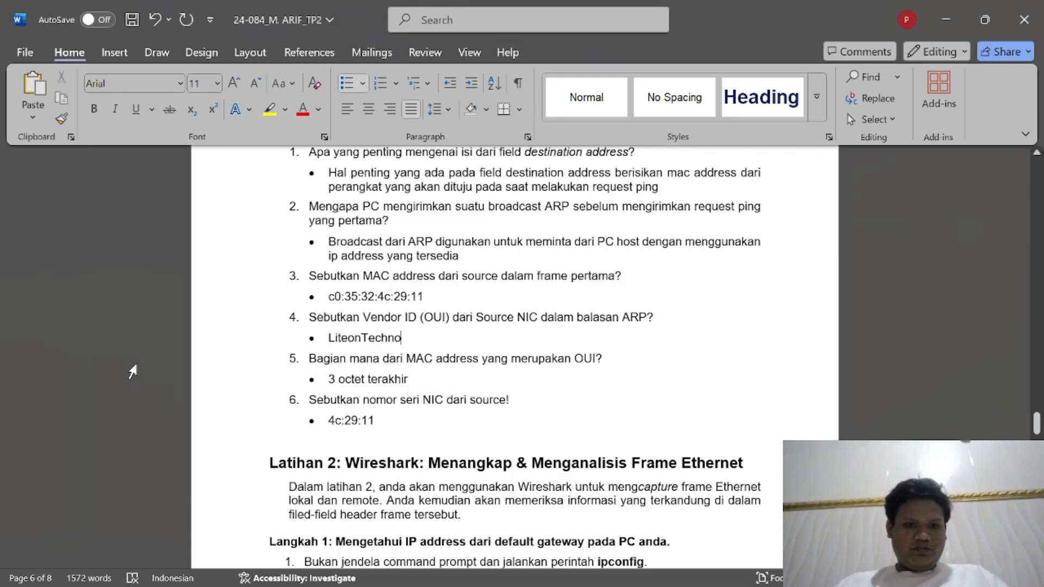
{"action": "key", "text": "alt+Tab"}
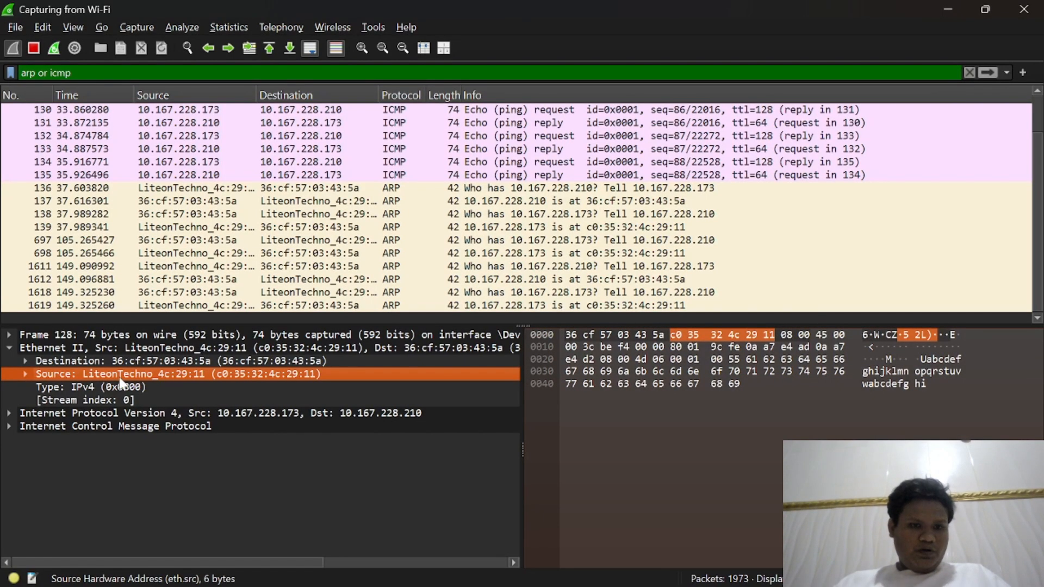
{"action": "key", "text": "alt+Tab"}
{"action": "key", "text": "alt+Tab"}
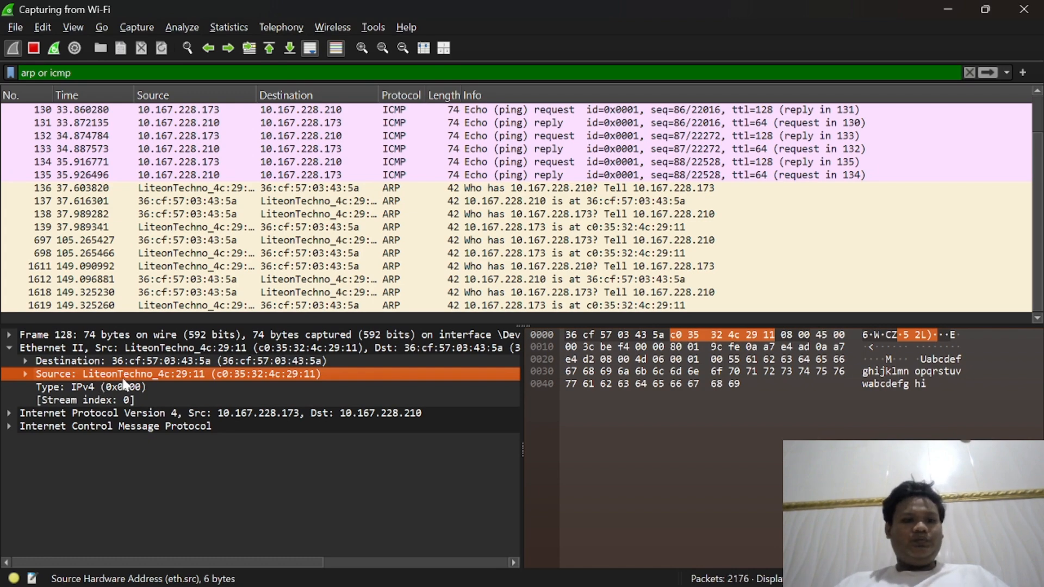
{"action": "key", "text": "alt+Tab"}
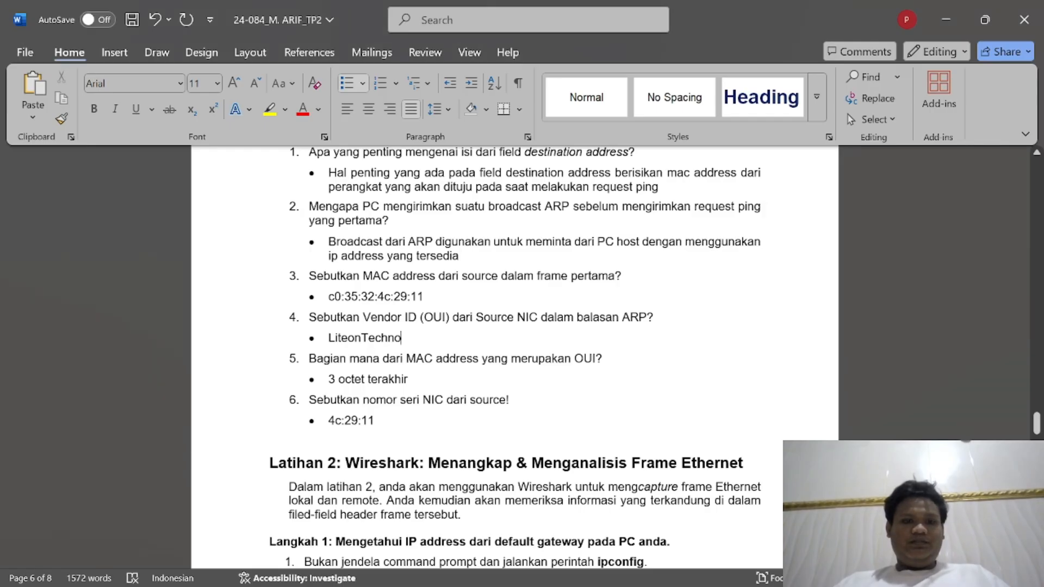
{"action": "left_click_drag", "start_coordinate": [403, 338], "coordinate": [328, 338]}
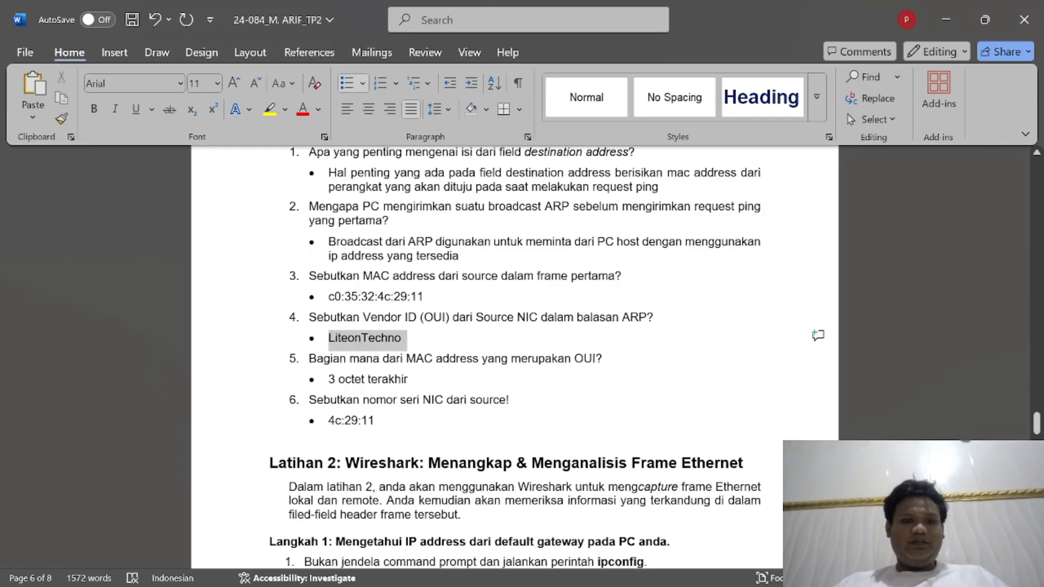
Step: Compare the question 4 vendor ID and question 5 OUI answers in Word with frame 128's Source field in Wireshark
{"action": "key", "text": "ctrl+c"}
{"action": "left_click", "coordinate": [409, 339]}
{"action": "key", "text": "alt+Tab"}
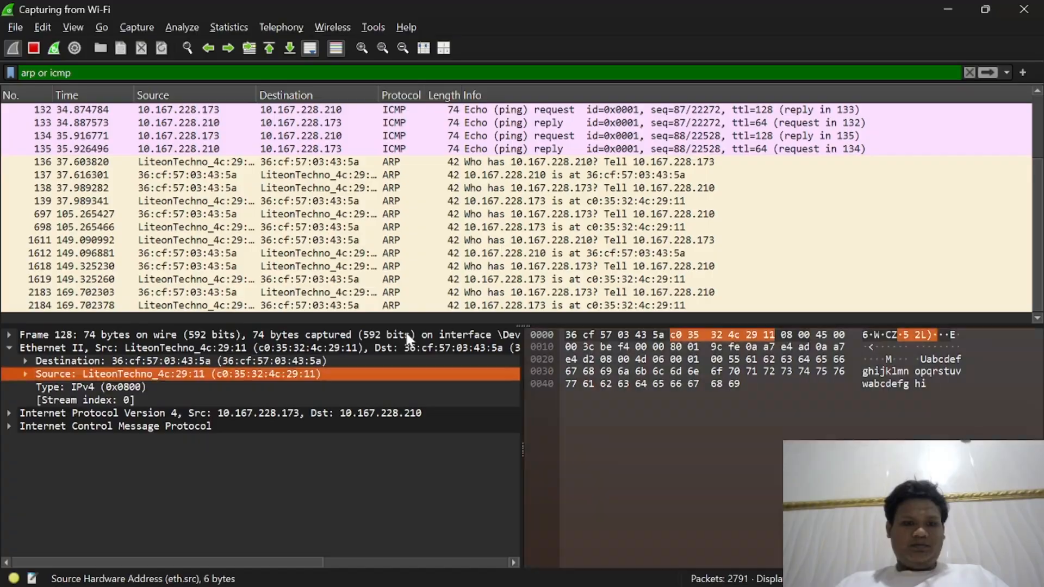
{"action": "key", "text": "alt+Tab"}
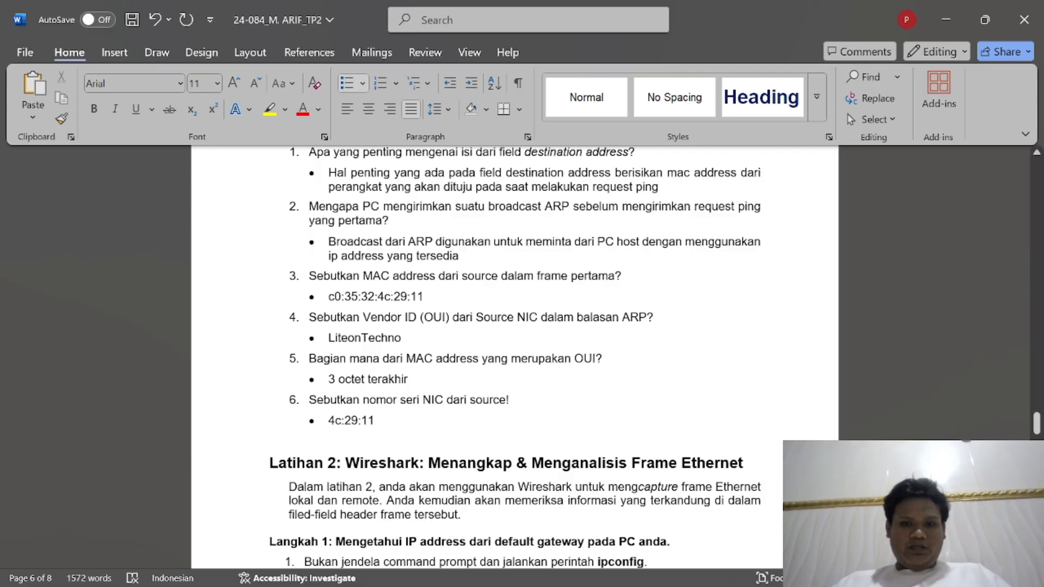
{"action": "key", "text": "alt+Tab"}
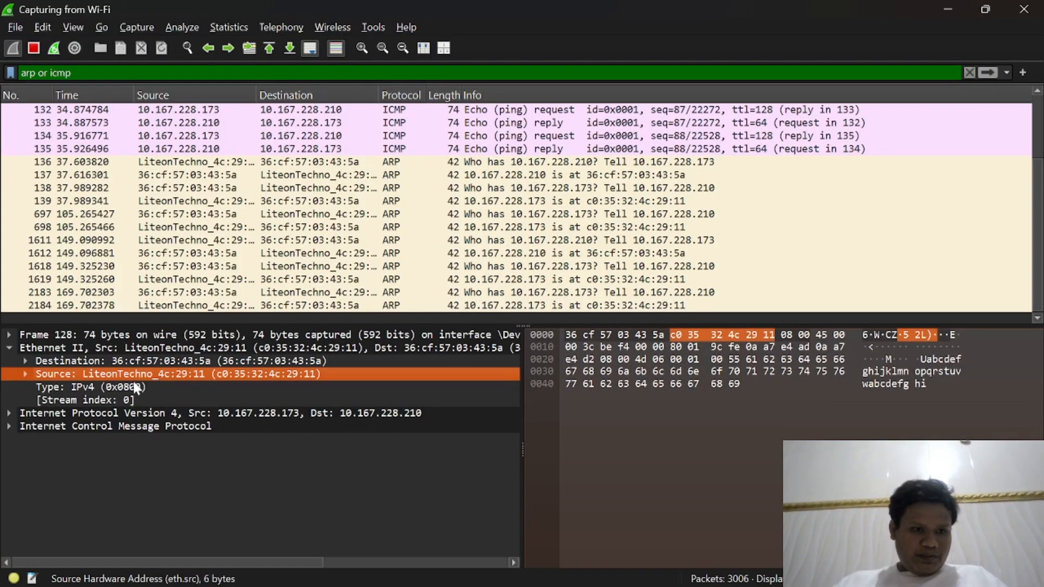
{"action": "key", "text": "alt+Tab"}
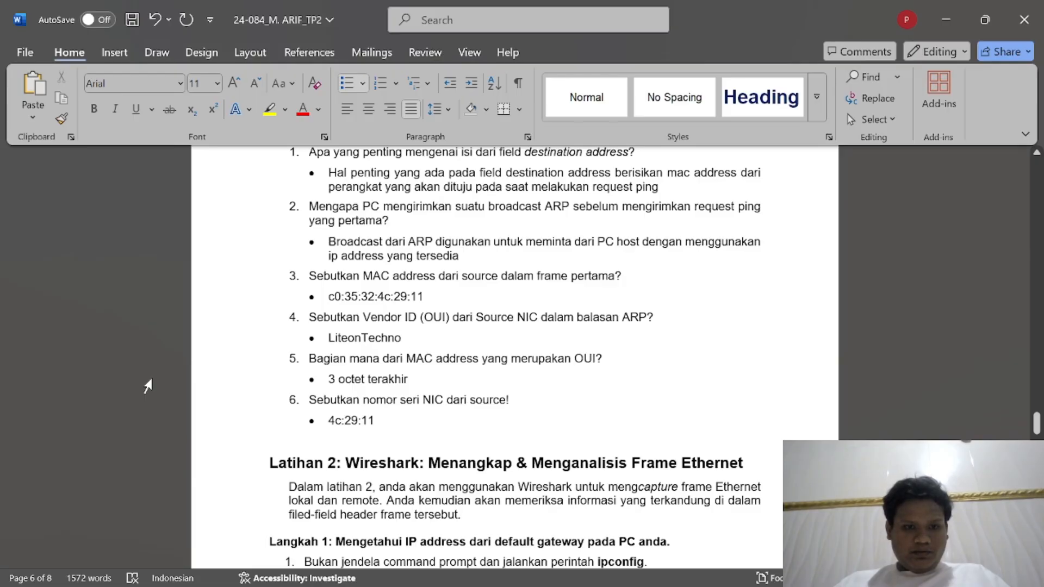
{"action": "key", "text": "alt+Tab"}
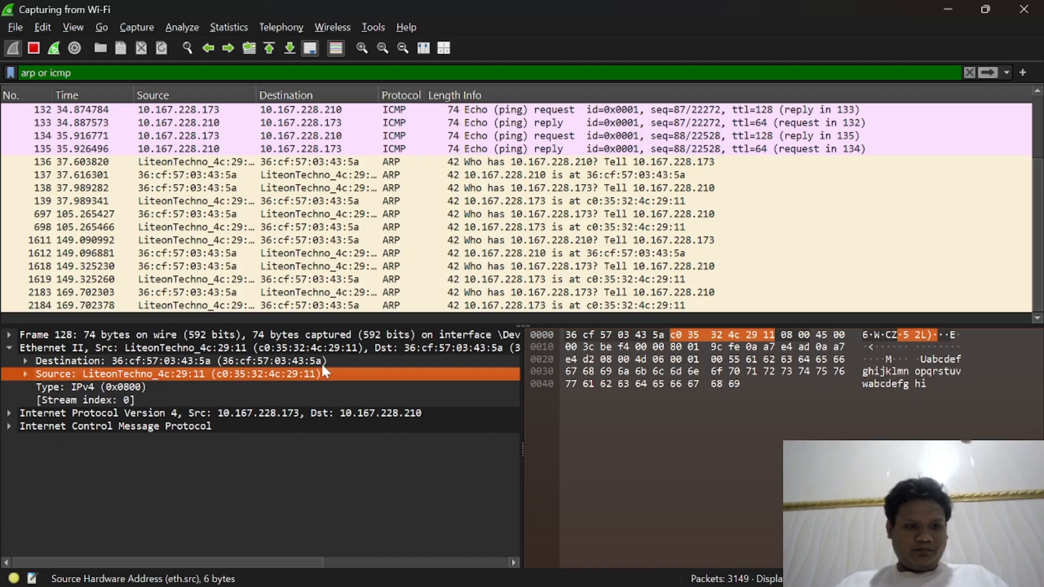
{"action": "key", "text": "alt+Tab"}
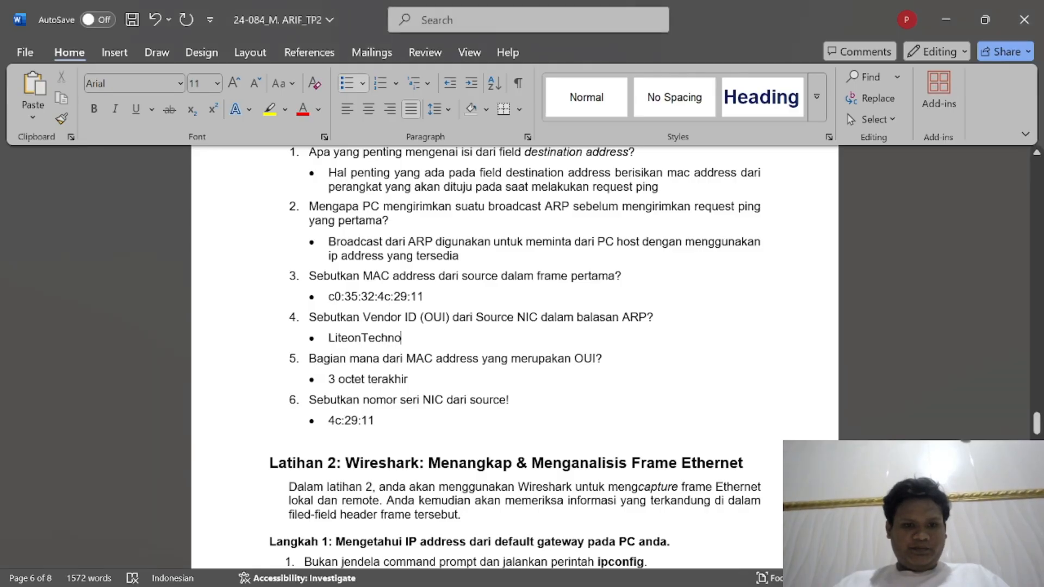
Step: Check the question 6 NIC serial number answer in Word against frame 128's Source field in Wireshark
{"action": "scroll", "coordinate": [515, 358], "scroll_direction": "down", "scroll_amount": 1}
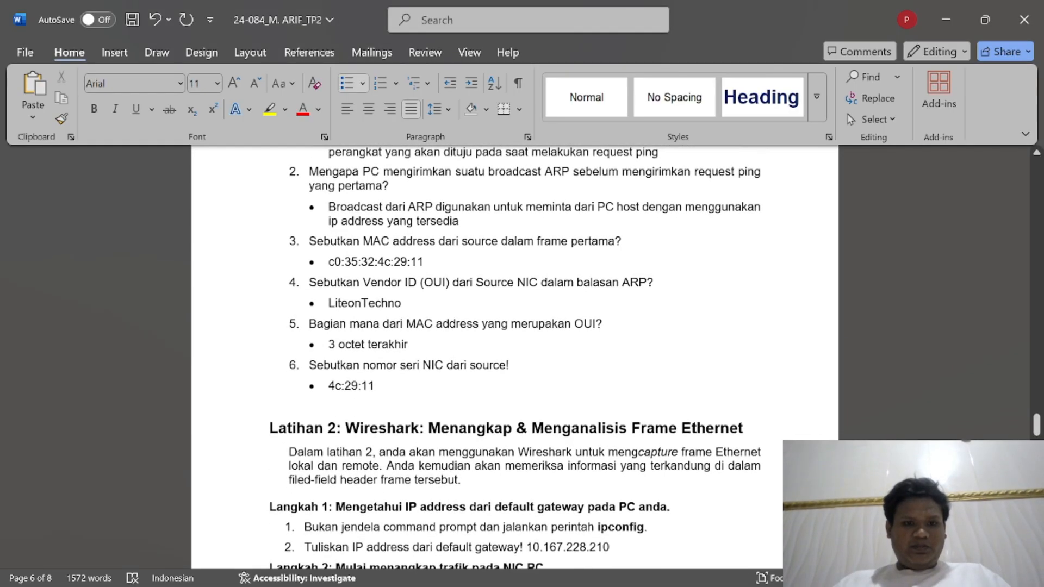
{"action": "key", "text": "alt+Tab"}
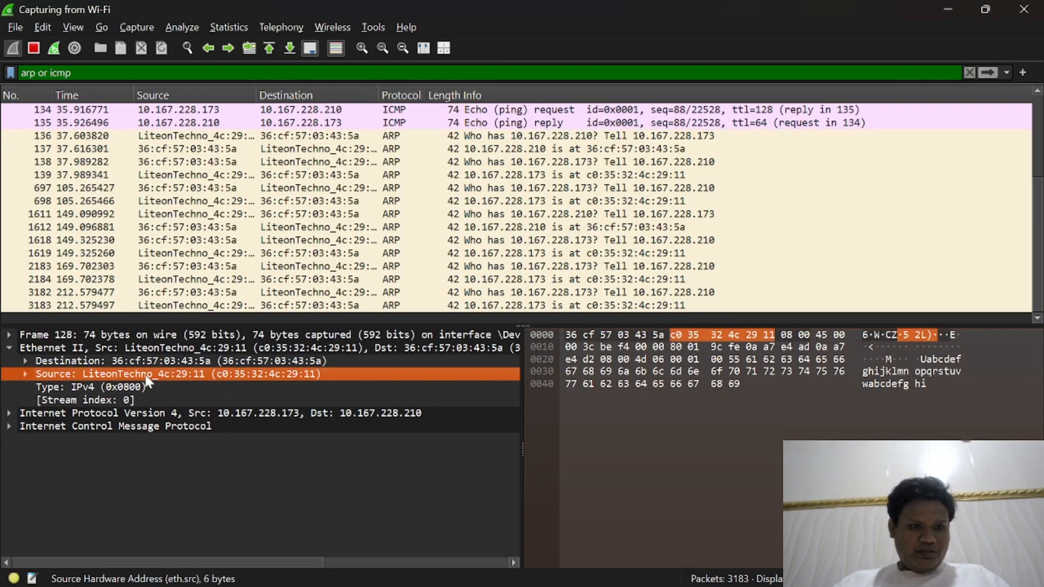
{"action": "key", "text": "alt+Tab"}
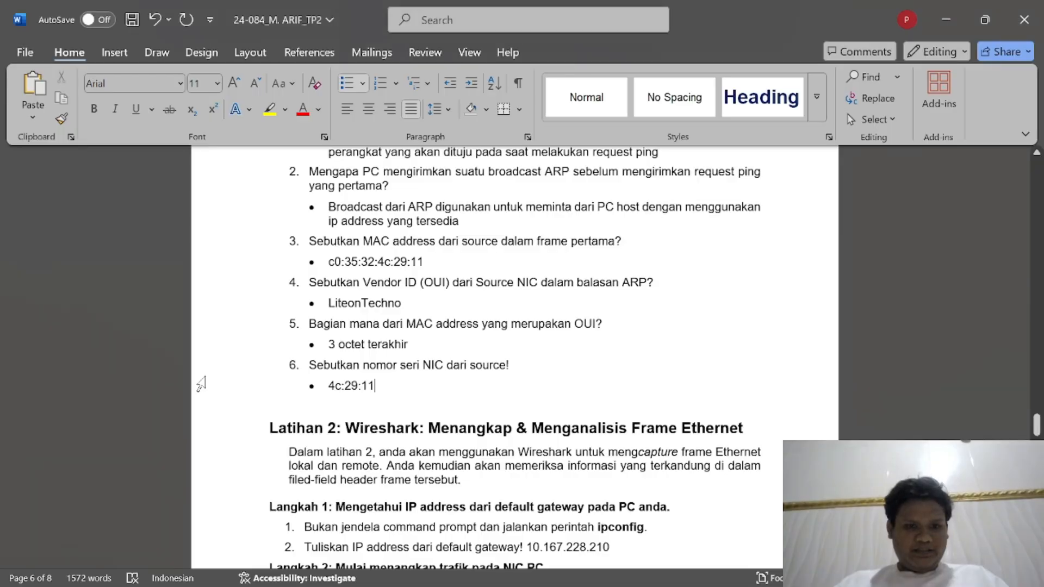
{"action": "left_click_drag", "start_coordinate": [376, 386], "coordinate": [324, 388]}
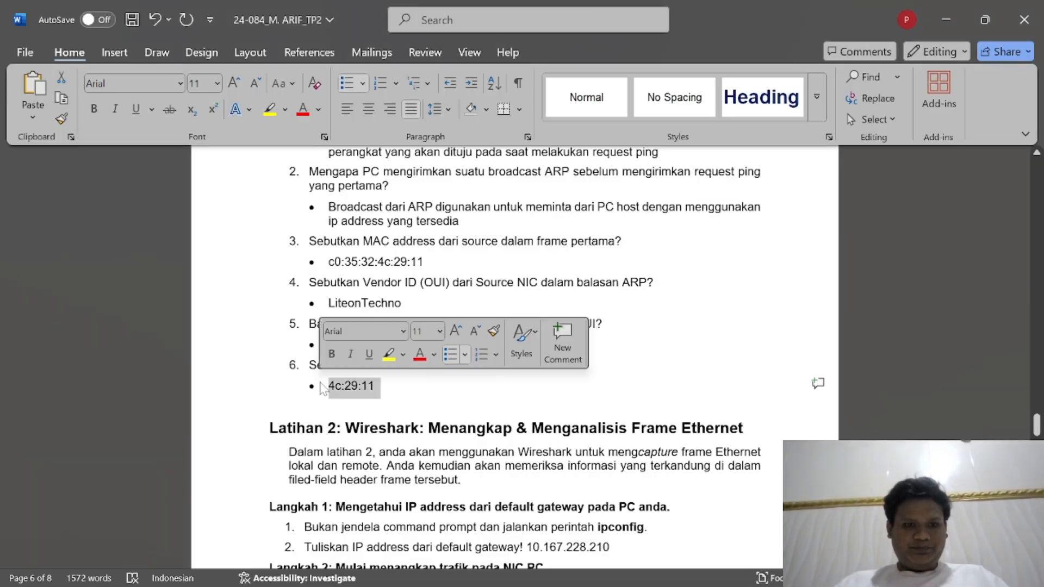
{"action": "left_click", "coordinate": [393, 365]}
Step: Read Latihan 2 Langkah 1 in Word, then locate and copy the IPv4 default gateway from the ipconfig output in Command Prompt
{"action": "scroll", "coordinate": [393, 365], "scroll_direction": "down", "scroll_amount": 4}
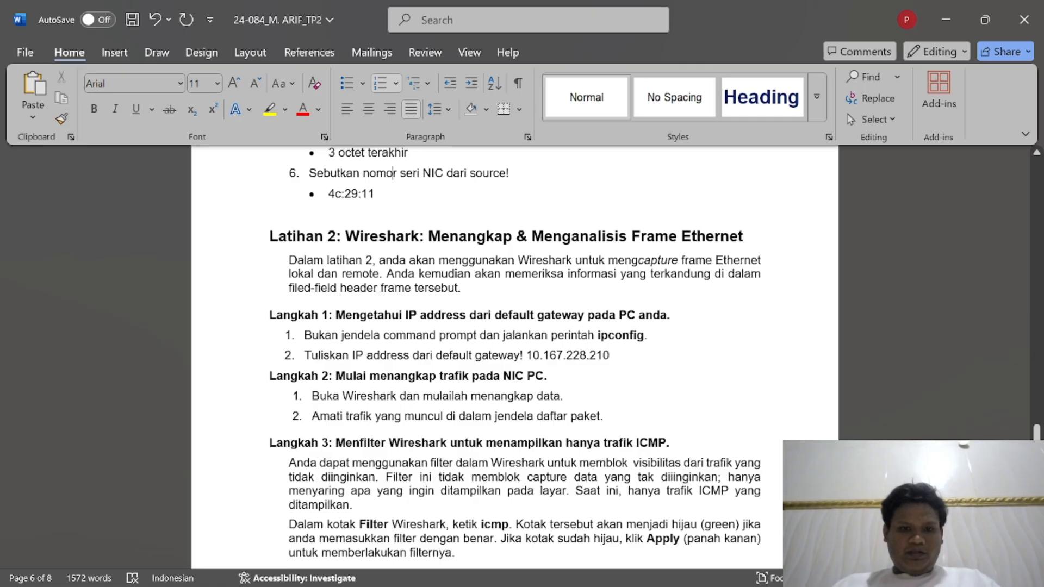
{"action": "key", "text": "alt+Tab"}
{"action": "left_click", "coordinate": [480, 366]}
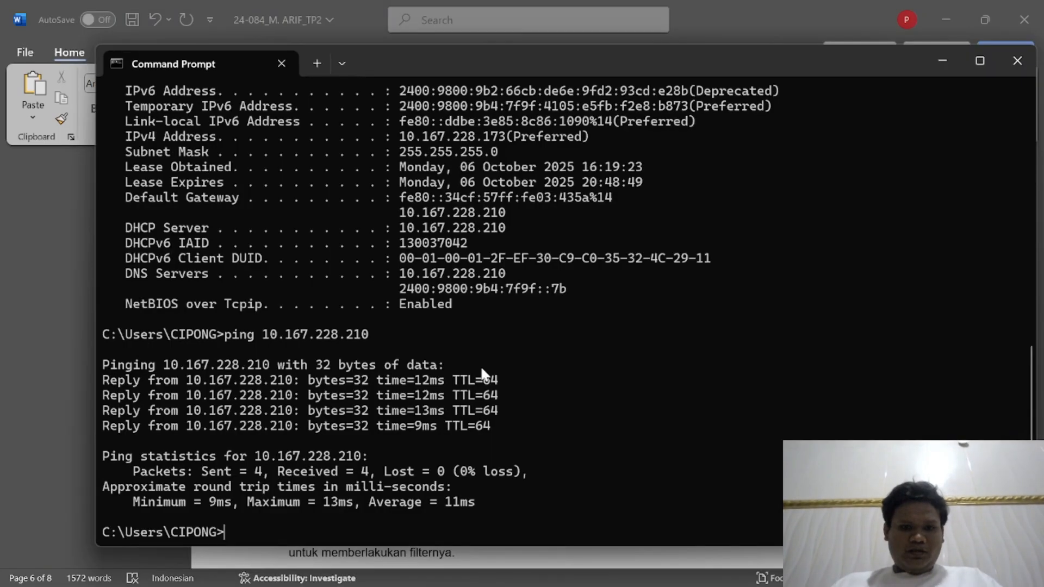
{"action": "scroll", "coordinate": [480, 365], "scroll_direction": "up", "scroll_amount": 15}
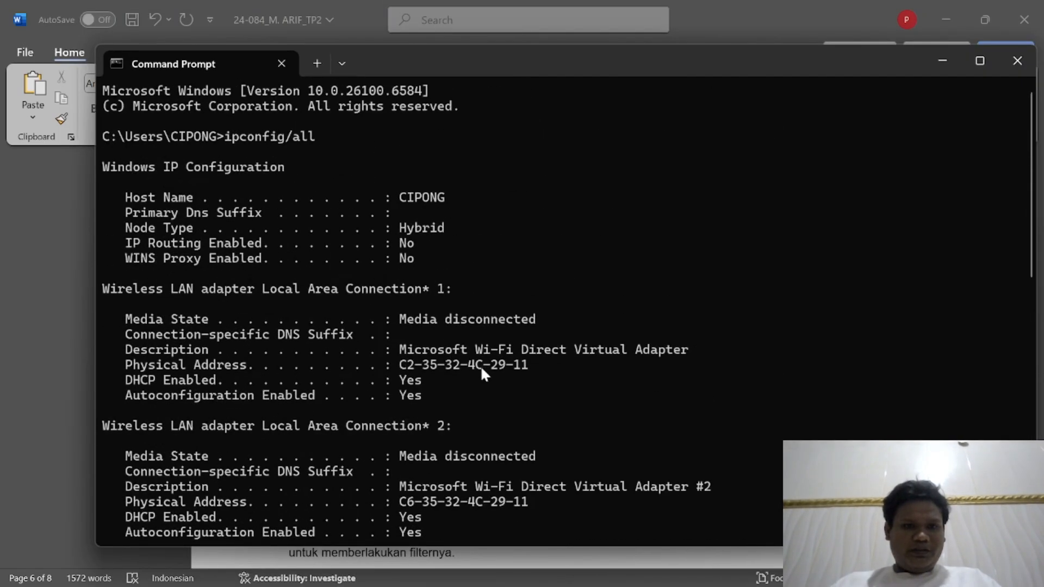
{"action": "key", "text": "alt+Tab"}
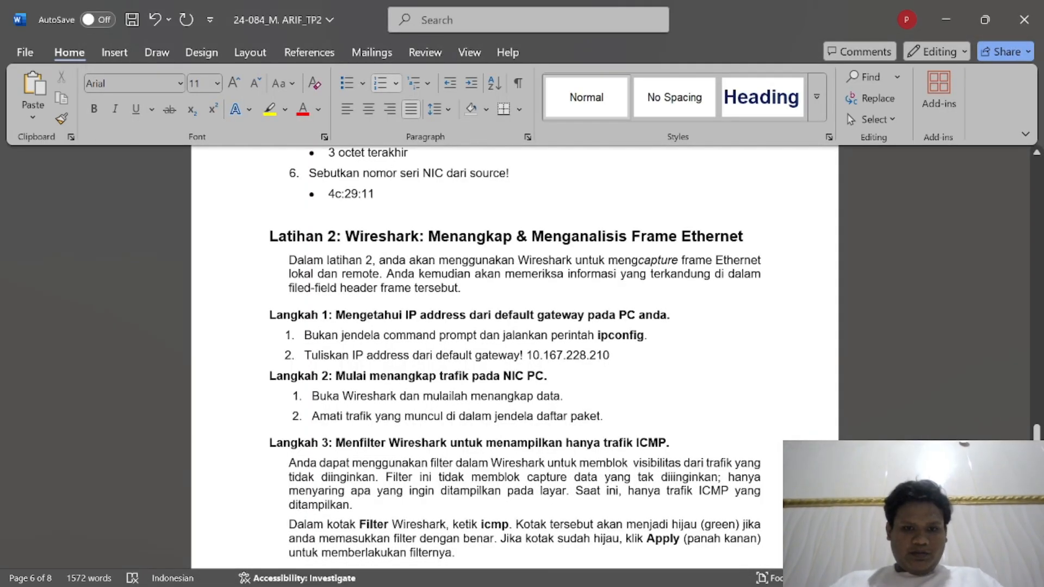
{"action": "key", "text": "alt+Tab"}
{"action": "scroll", "coordinate": [391, 366], "scroll_direction": "down", "scroll_amount": 12}
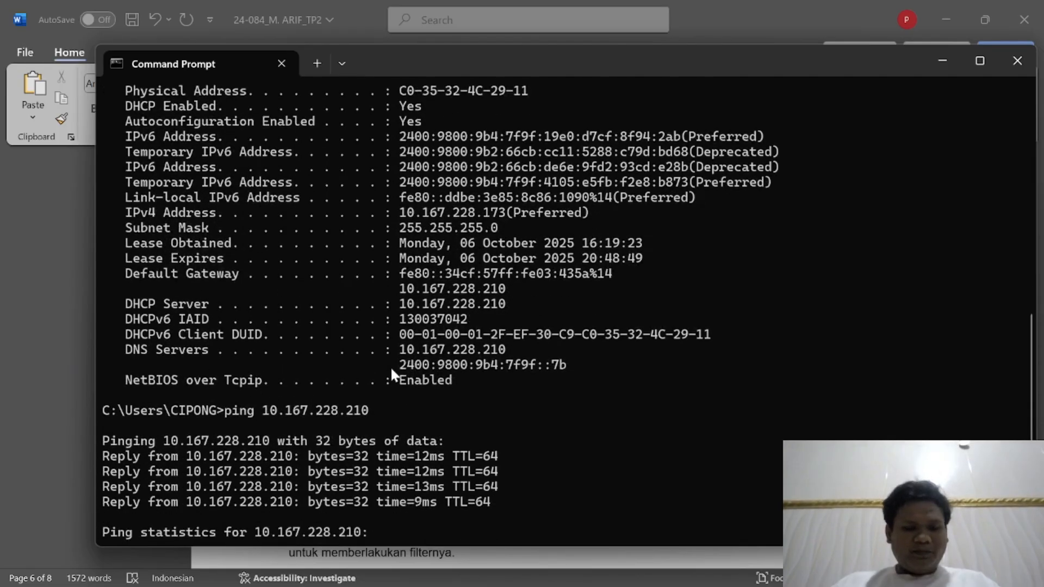
{"action": "scroll", "coordinate": [392, 370], "scroll_direction": "down", "scroll_amount": 1}
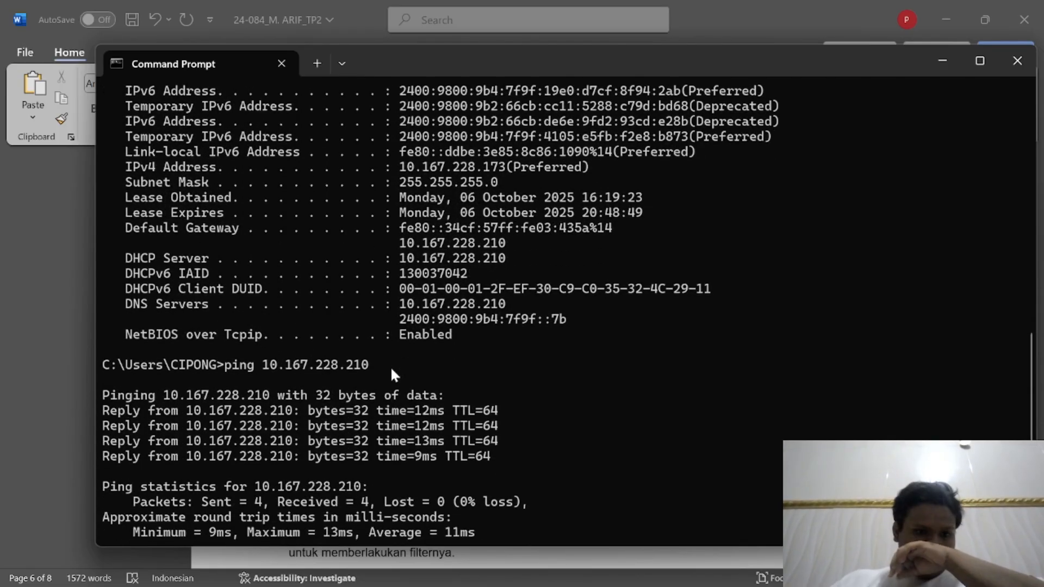
{"action": "scroll", "coordinate": [391, 371], "scroll_direction": "down", "scroll_amount": 1}
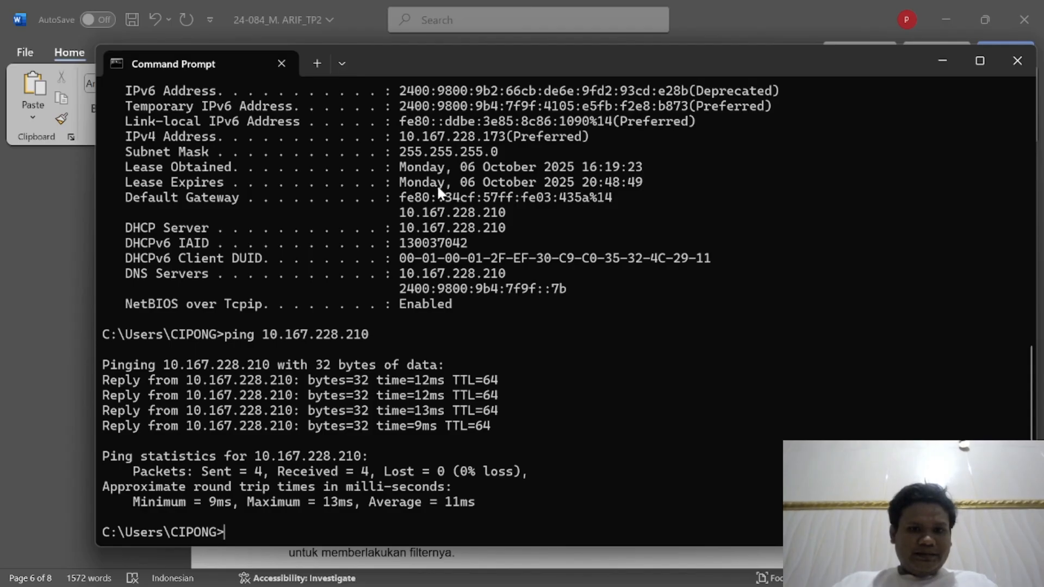
{"action": "left_click_drag", "start_coordinate": [400, 210], "coordinate": [503, 212]}
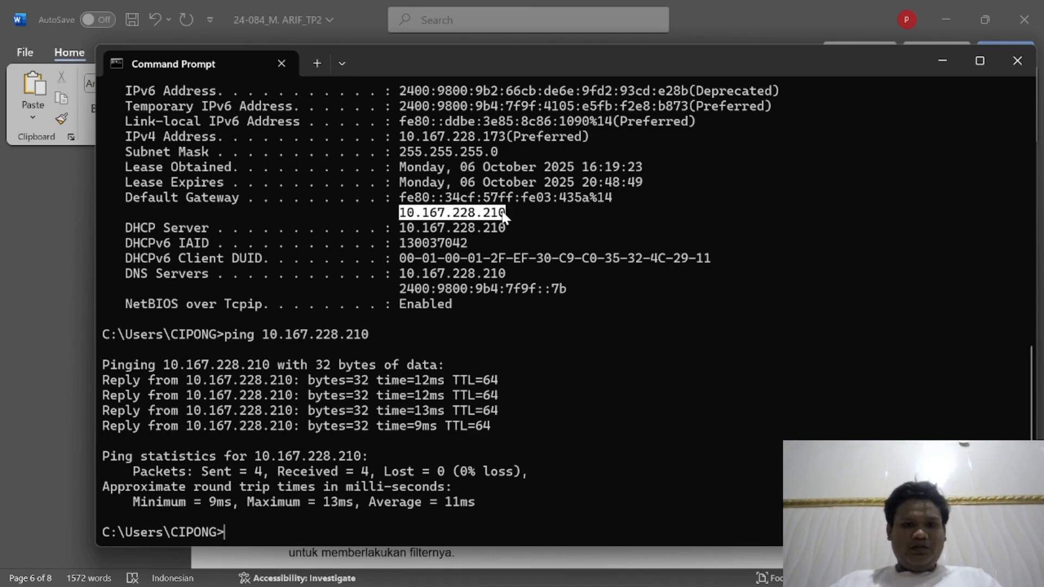
{"action": "key", "text": "ctrl+c"}
Step: Return to Word and select the default gateway address in Langkah 1 to compare it with the Command Prompt output
{"action": "key", "text": "alt+Tab"}
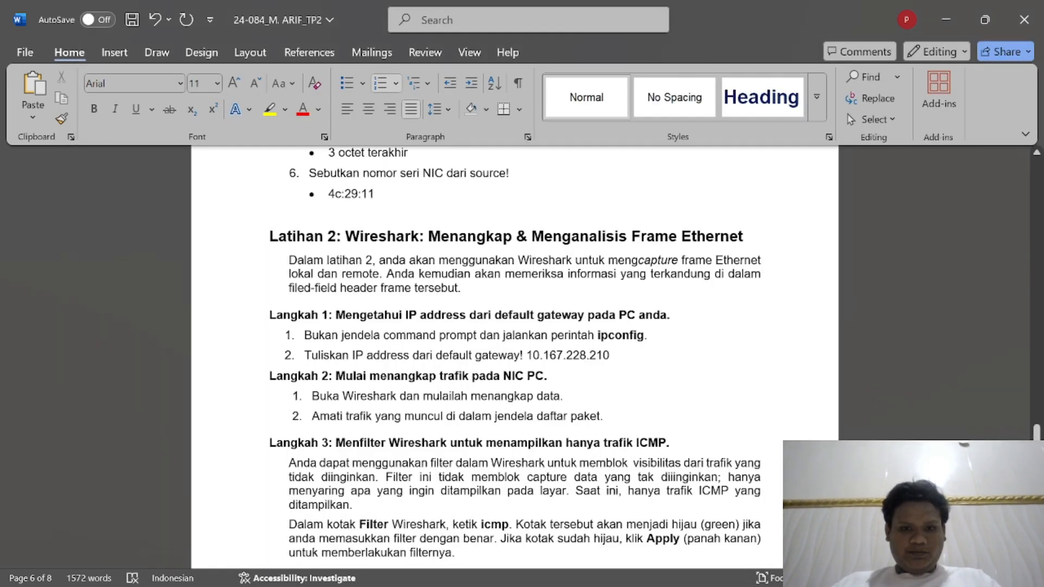
{"action": "key", "text": "shift+Left"}
{"action": "key", "text": "shift+Left"}
{"action": "key", "text": "shift+Left"}
{"action": "key", "text": "shift+Left"}
{"action": "key", "text": "shift+Left"}
{"action": "key", "text": "shift+Left"}
{"action": "key", "text": "shift+Left"}
{"action": "key", "text": "shift+Left"}
{"action": "key", "text": "shift+Left"}
{"action": "key", "text": "shift+Left"}
{"action": "key", "text": "shift+Left"}
{"action": "key", "text": "shift+Left"}
{"action": "key", "text": "shift+Left"}
{"action": "key", "text": "shift+Left"}
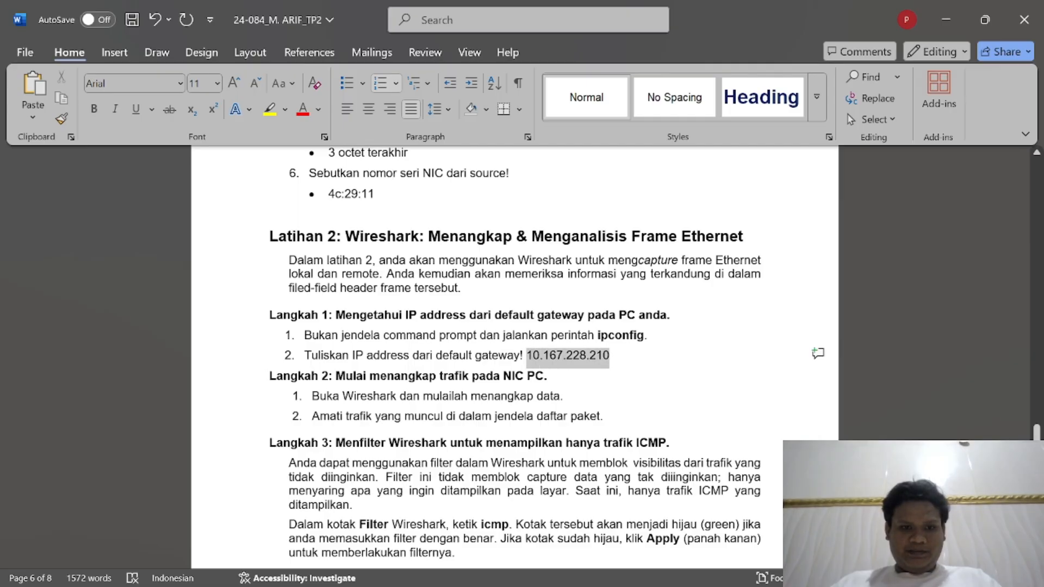
Step: Move the default gateway address 10.167.228.210 onto its own unnumbered, indented line below the Langkah 1 question, and place the cursor in Langkah 2
{"action": "left_click", "coordinate": [533, 357]}
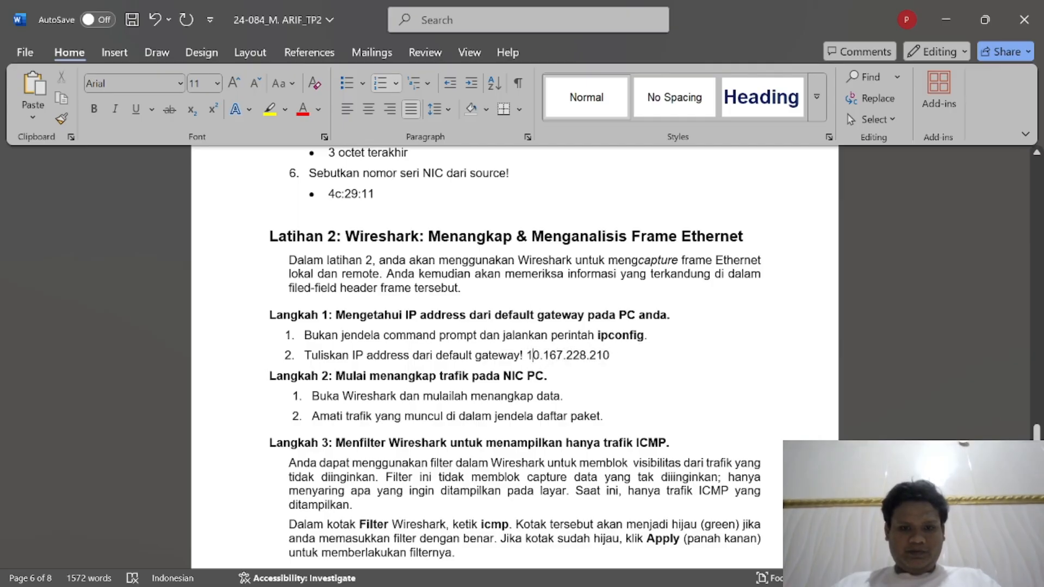
{"action": "key", "text": "Left"}
{"action": "key", "text": "Return"}
{"action": "key", "text": "BackSpace"}
{"action": "key", "text": "BackSpace"}
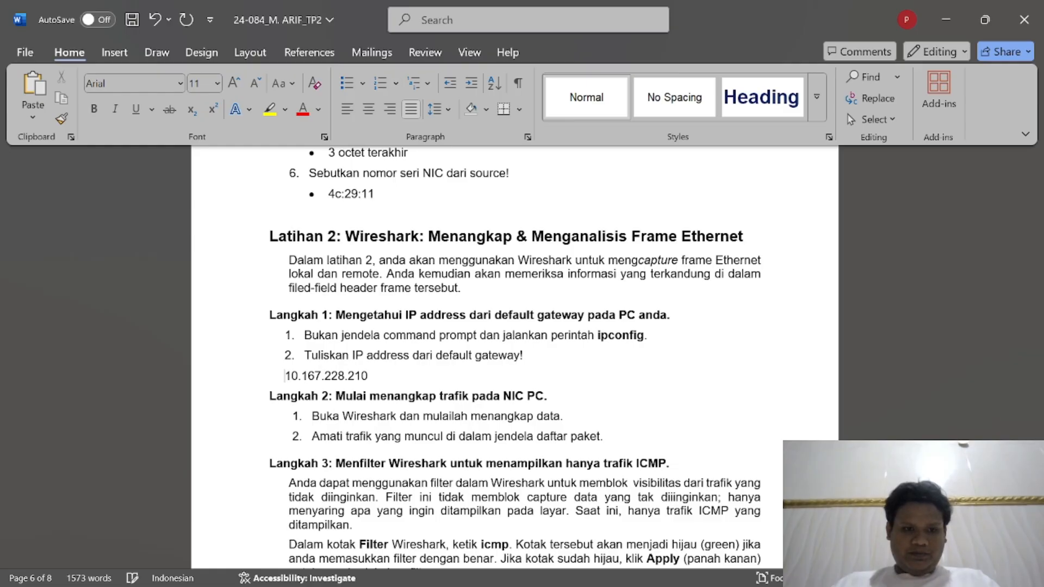
{"action": "key", "text": "Tab"}
{"action": "scroll", "coordinate": [515, 353], "scroll_direction": "down", "scroll_amount": 1}
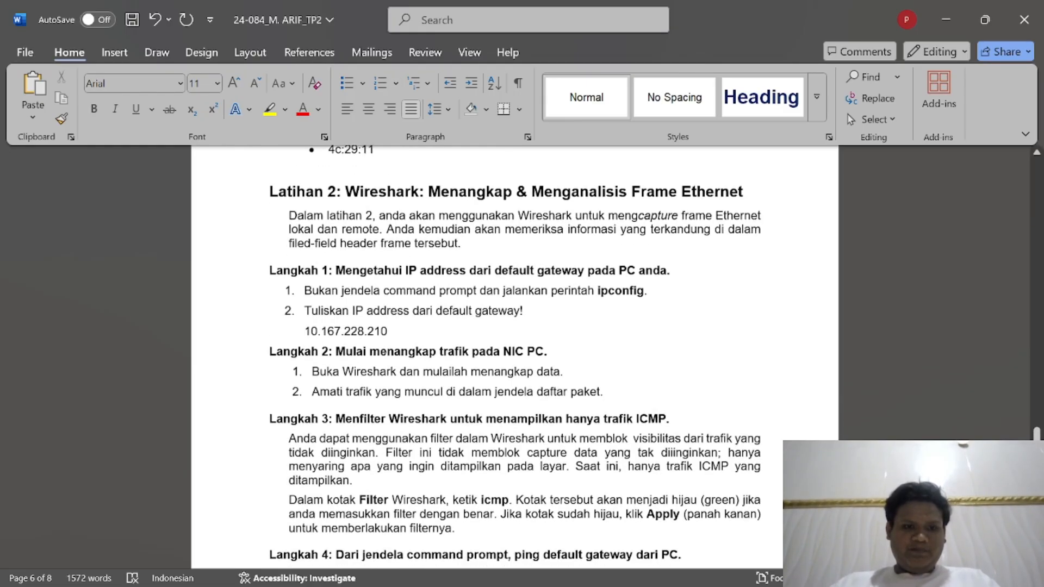
{"action": "left_click", "coordinate": [605, 343]}
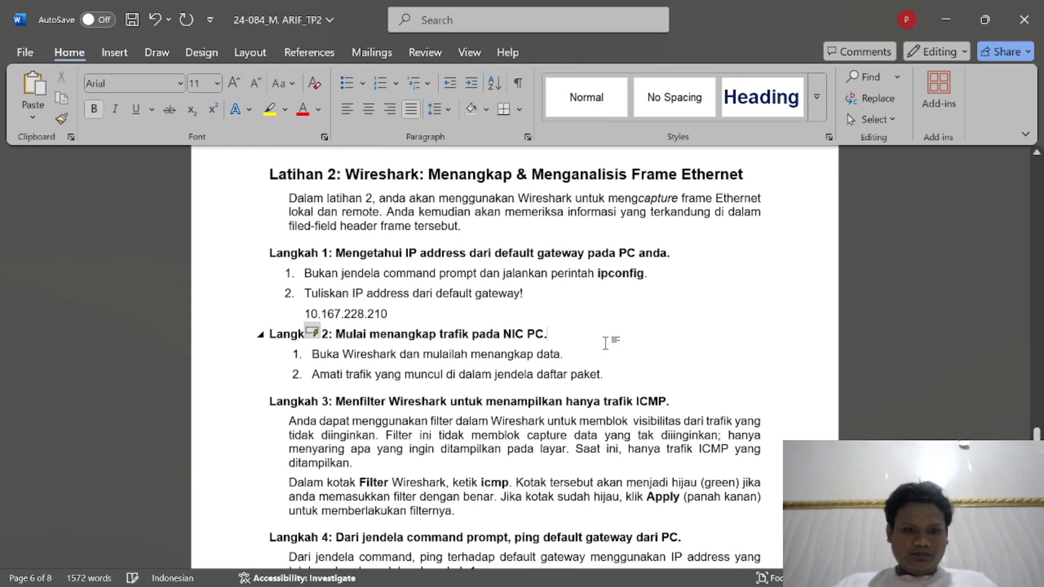
{"action": "key", "text": "Down"}
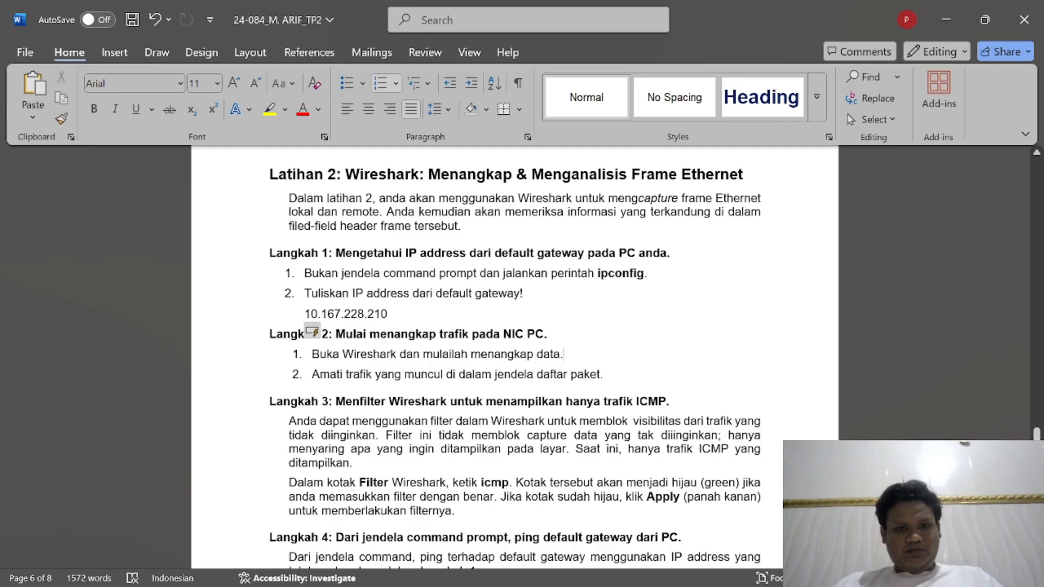
Step: Switch to Wireshark and reduce the display filter to icmp, applying it to the packet list
{"action": "key", "text": "alt+Tab"}
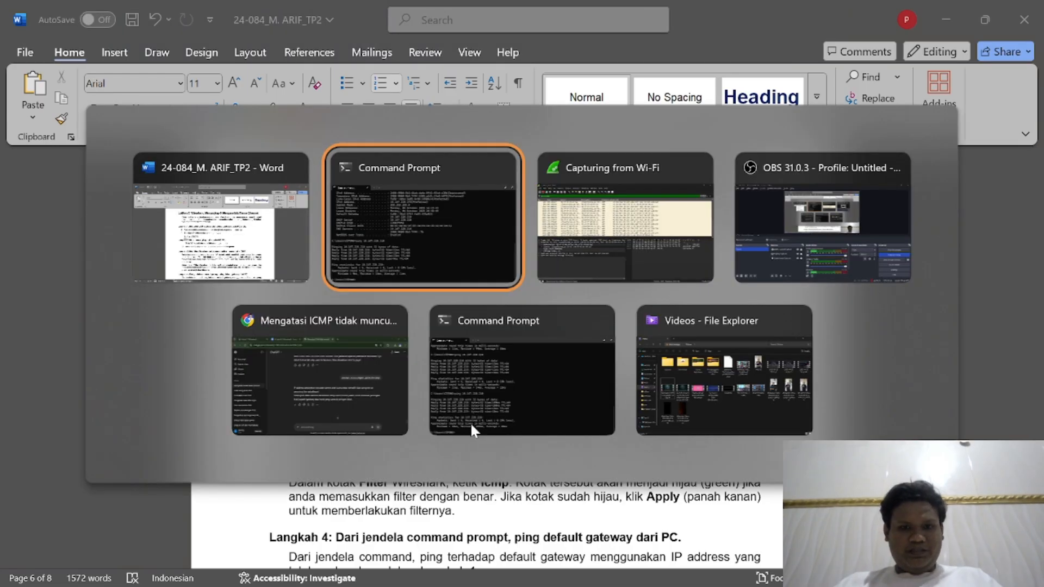
{"action": "key", "text": "alt+Tab"}
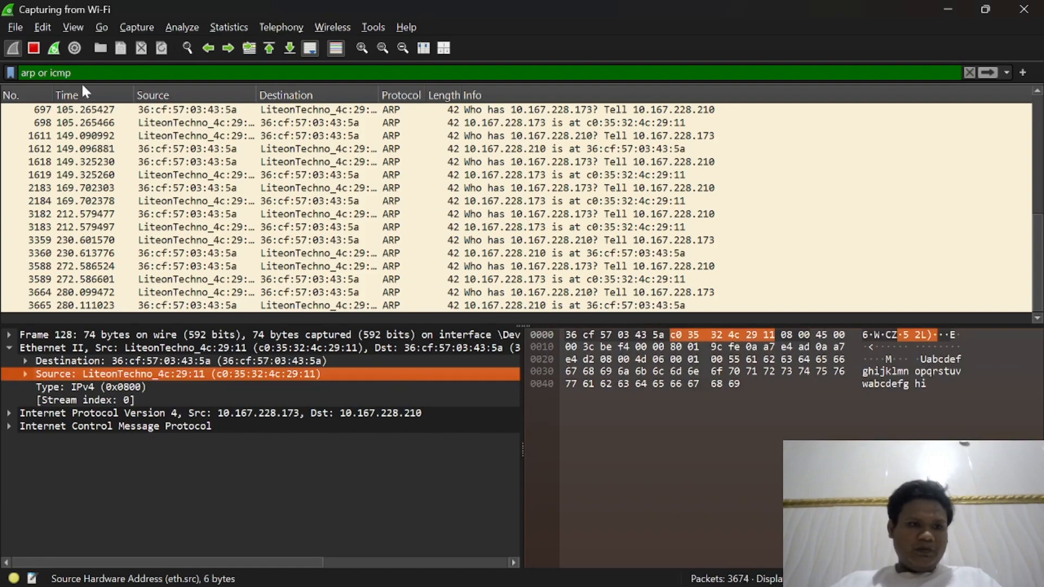
{"action": "scroll", "coordinate": [77, 103], "scroll_direction": "up", "scroll_amount": 4}
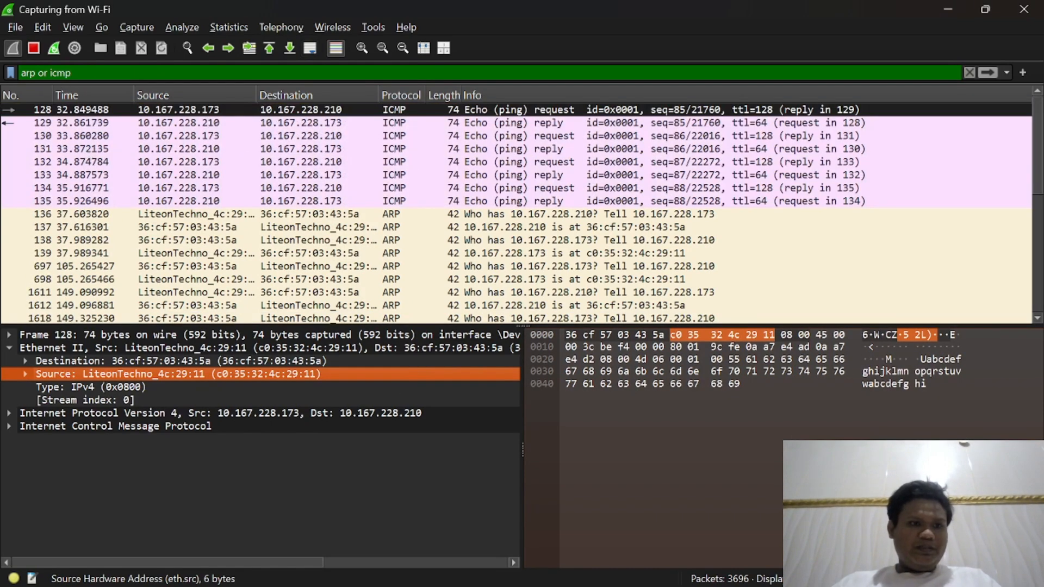
{"action": "left_click", "coordinate": [49, 73]}
{"action": "key", "text": "BackSpace"}
{"action": "key", "text": "BackSpace"}
{"action": "key", "text": "BackSpace"}
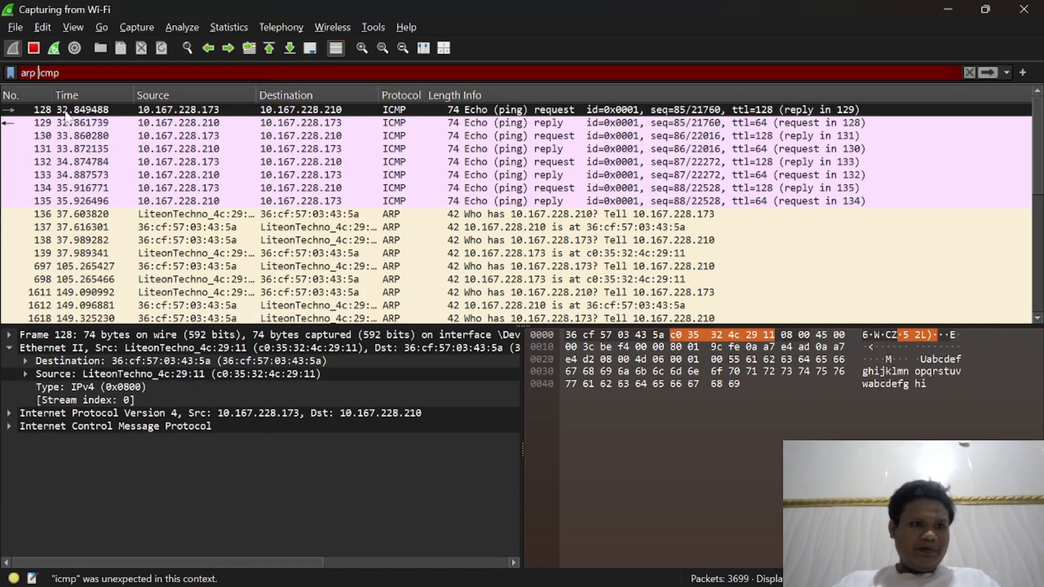
{"action": "key", "text": "BackSpace"}
{"action": "key", "text": "BackSpace"}
{"action": "key", "text": "BackSpace"}
{"action": "key", "text": "BackSpace"}
{"action": "key", "text": "Return"}
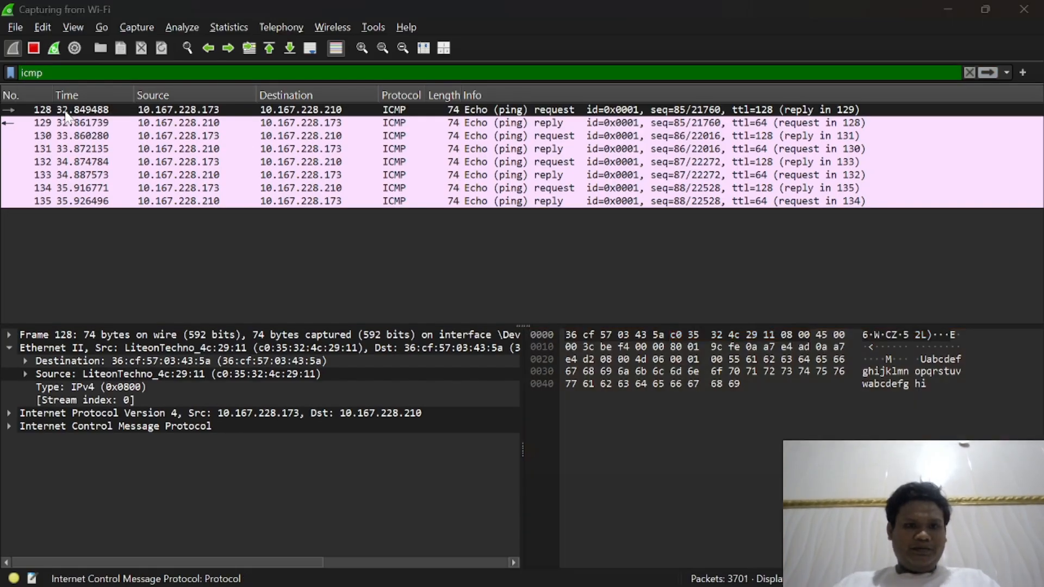
Step: Read Langkah 4 in Word and switch to Command Prompt to review the ping to the default gateway
{"action": "key", "text": "alt+Tab"}
{"action": "scroll", "coordinate": [310, 332], "scroll_direction": "down", "scroll_amount": 2}
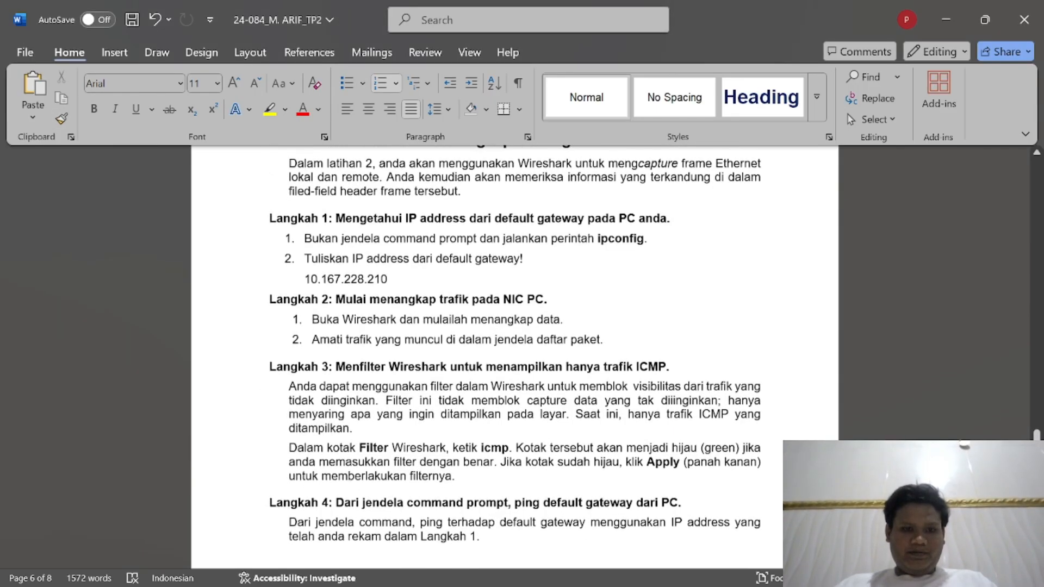
{"action": "scroll", "coordinate": [309, 291], "scroll_direction": "down", "scroll_amount": 2}
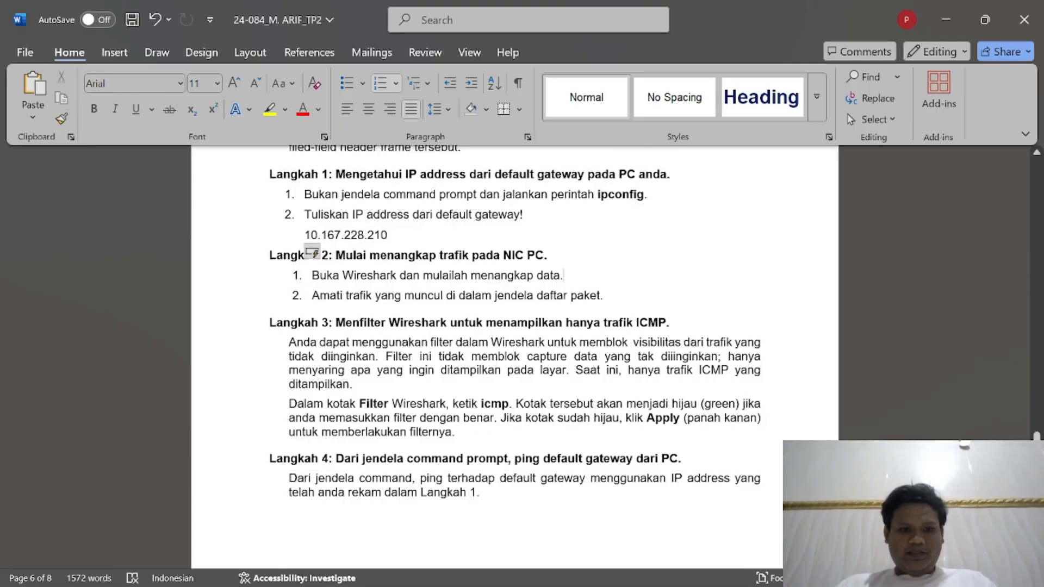
{"action": "scroll", "coordinate": [515, 321], "scroll_direction": "down", "scroll_amount": 1}
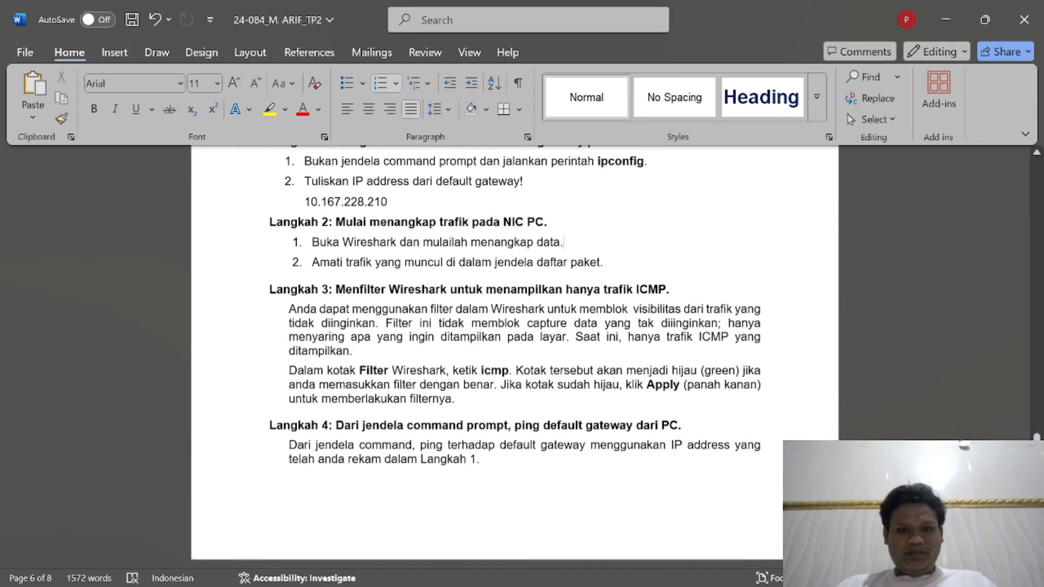
{"action": "key", "text": "alt+Tab"}
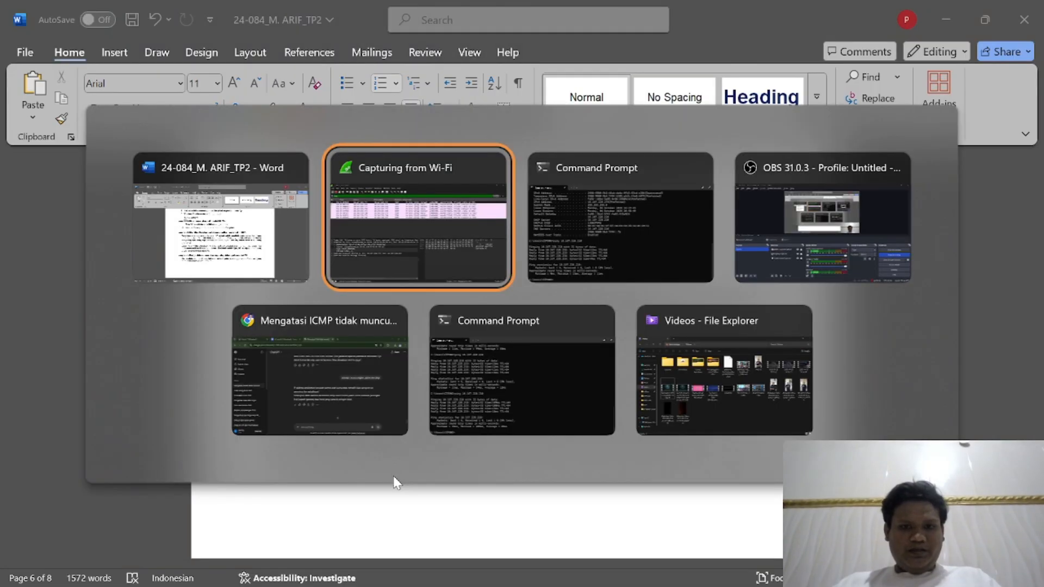
{"action": "key", "text": "alt+Tab"}
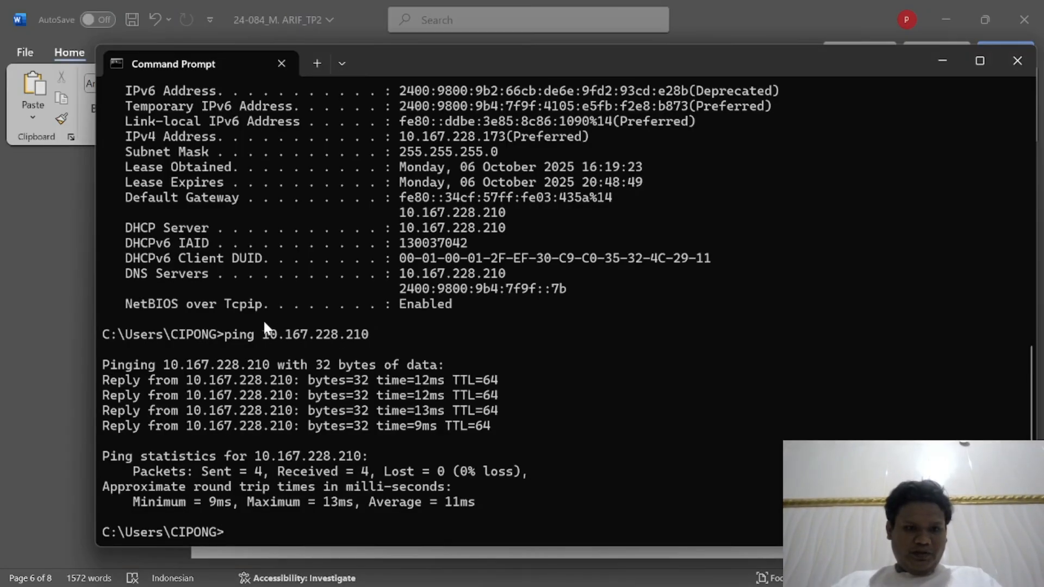
Step: Copy the gateway address 10.167.228.210 from the previous ping command, and restart the Wi-Fi capture in Wireshark without saving the captured packets
{"action": "left_click_drag", "start_coordinate": [262, 332], "coordinate": [363, 336]}
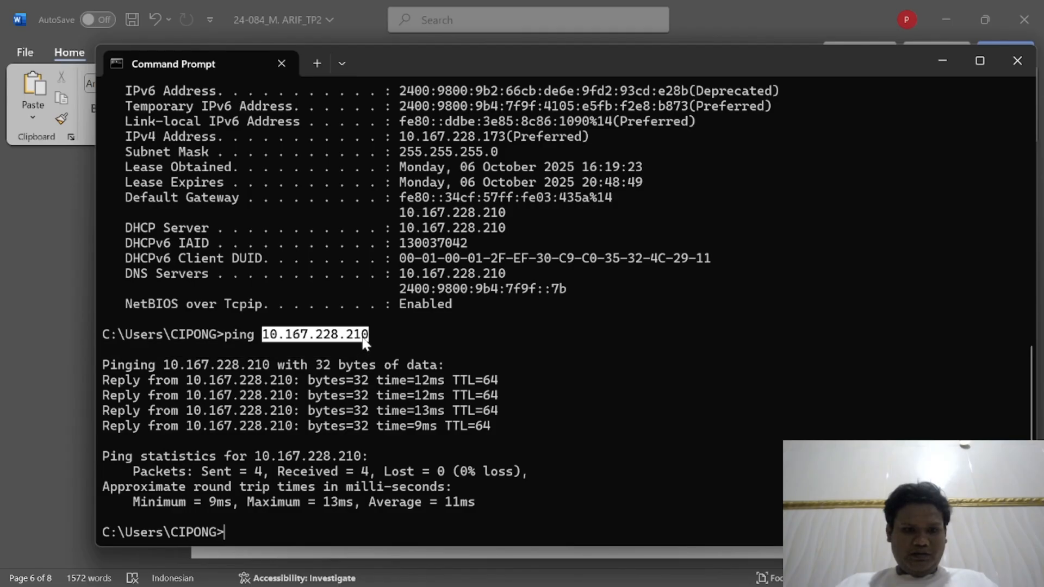
{"action": "key", "text": "ctrl+c"}
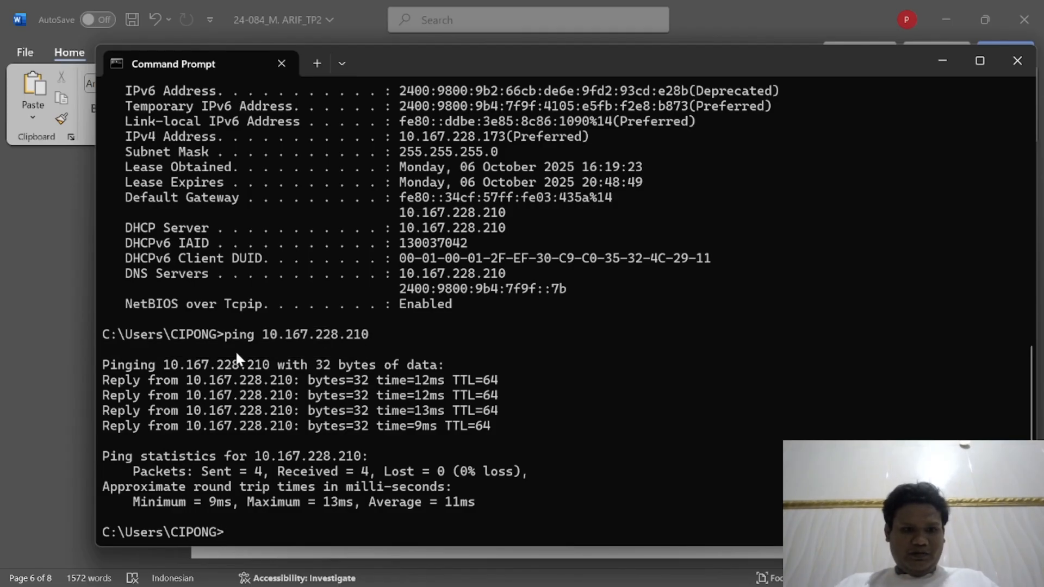
{"action": "key", "text": "alt+Tab"}
{"action": "key", "text": "alt+Tab"}
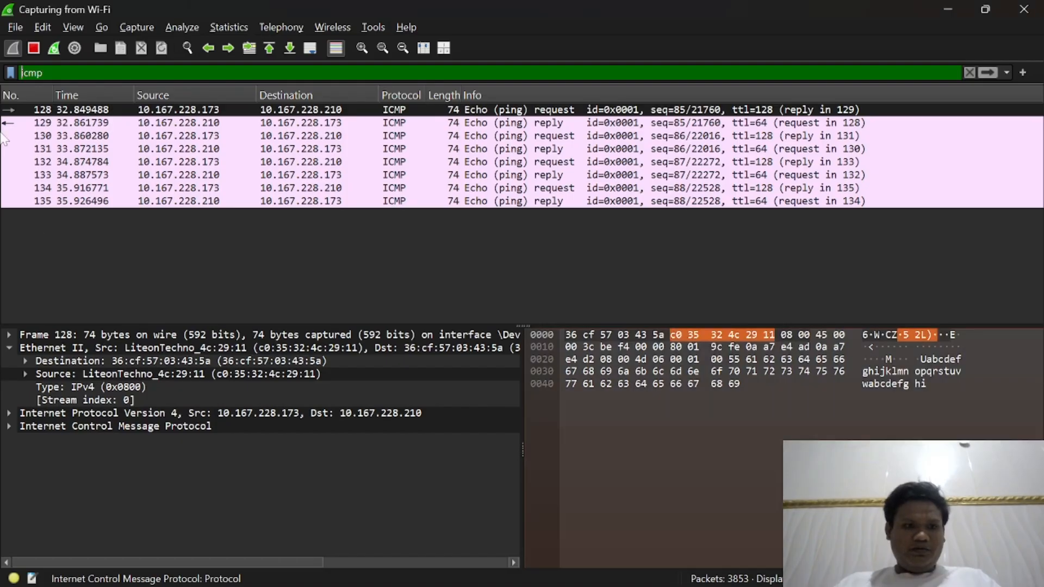
{"action": "left_click", "coordinate": [45, 47]}
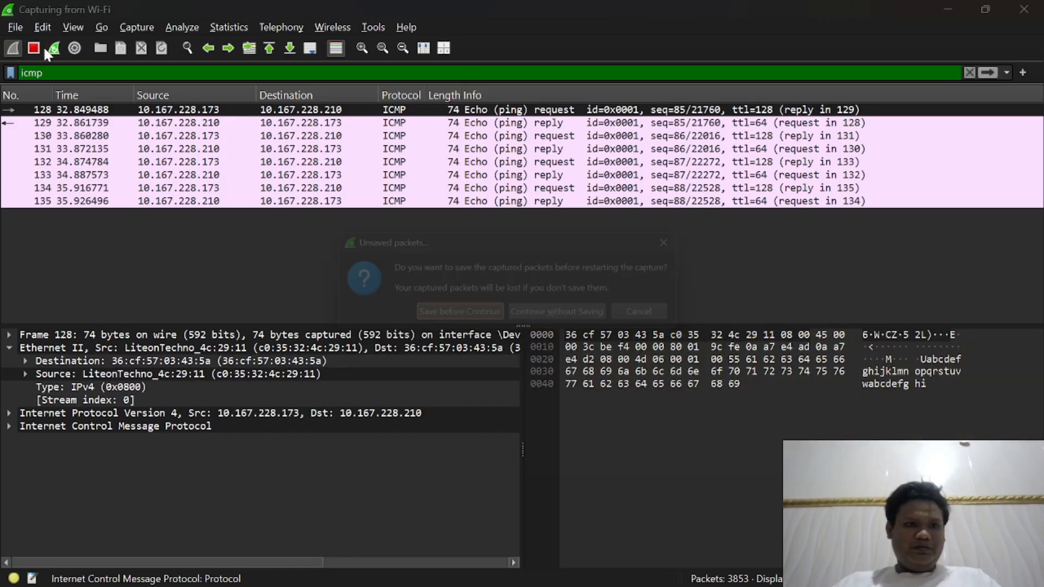
{"action": "left_click", "coordinate": [579, 322]}
Step: Ping the default gateway 10.167.228.210 from Command Prompt and check in Wireshark that the ICMP packets are being captured
{"action": "key", "text": "alt+Tab"}
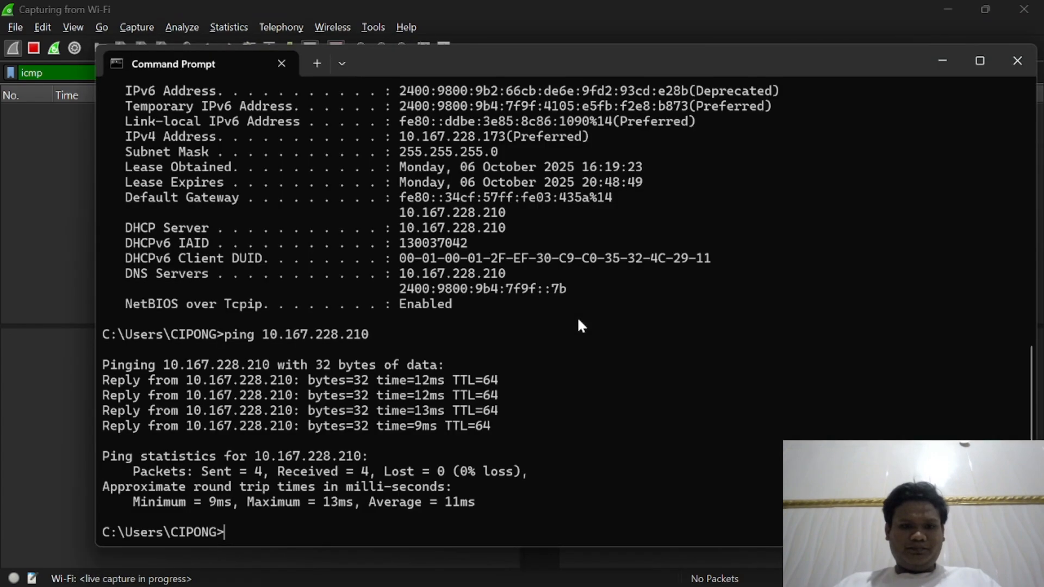
{"action": "type", "text": "ping 10.167.228.210"}
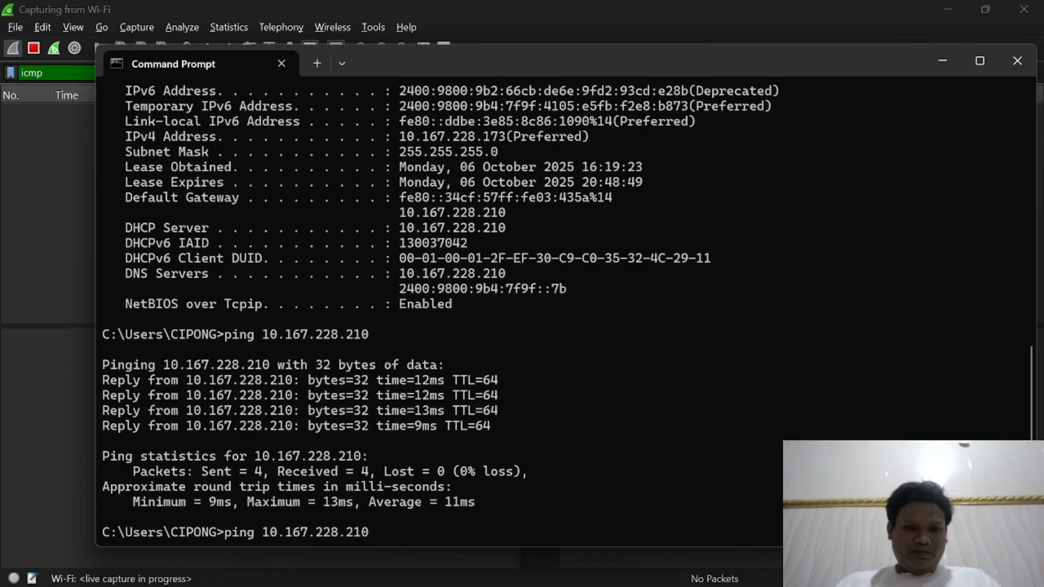
{"action": "key", "text": "Return"}
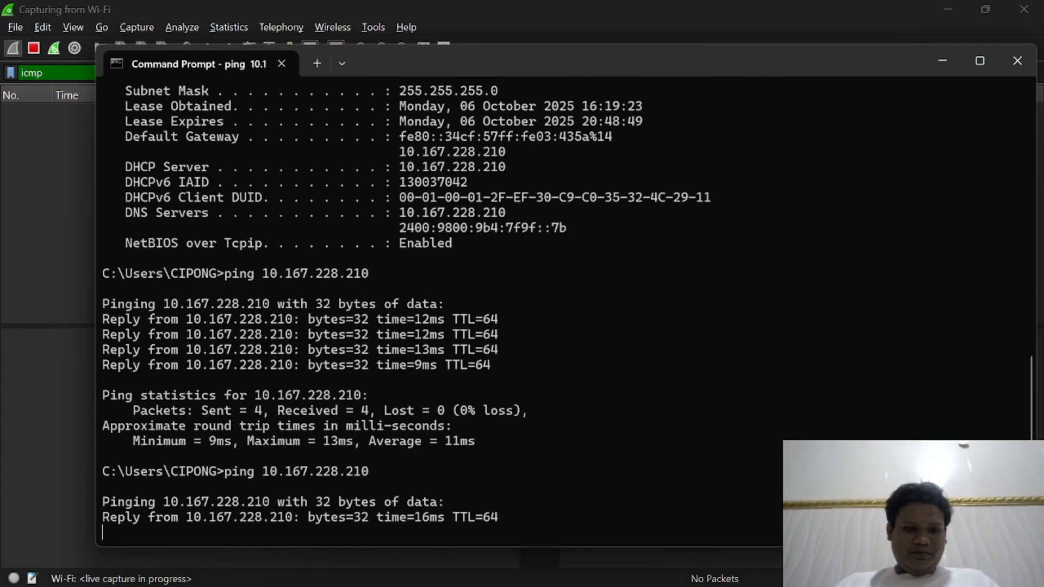
{"action": "key", "text": "alt+Tab"}
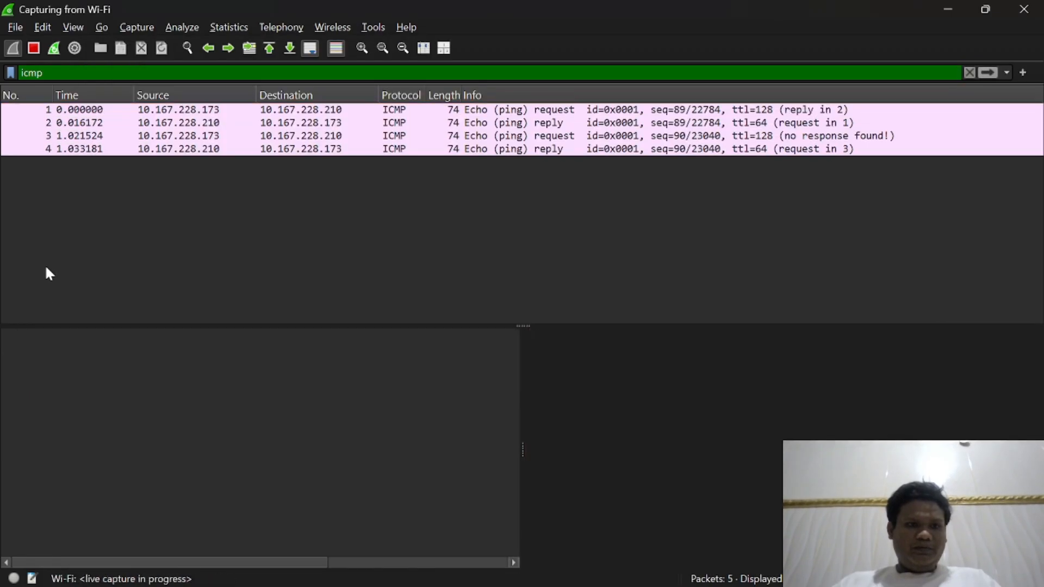
{"action": "key", "text": "alt+Tab"}
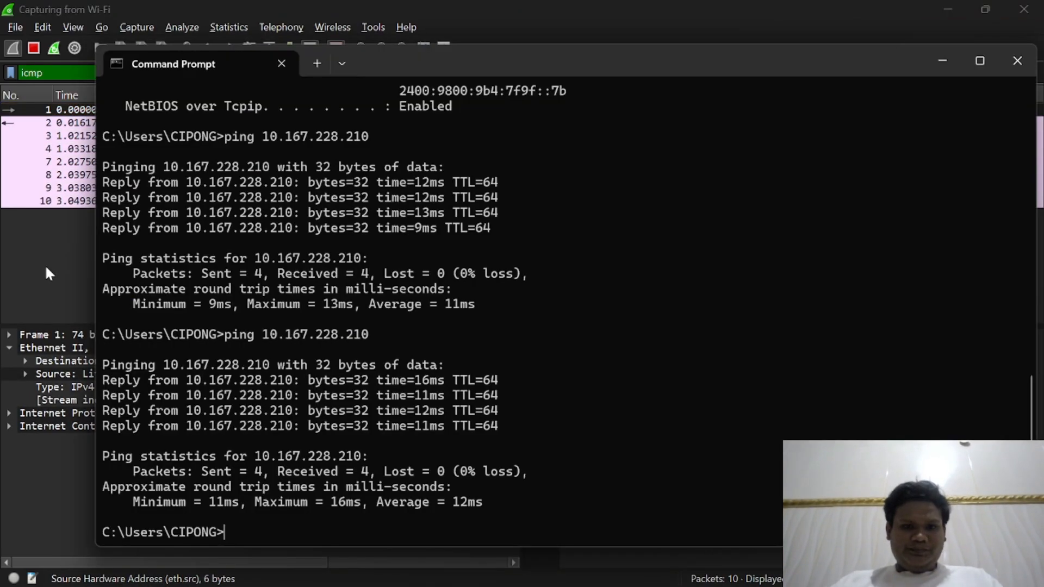
Step: Read Langkah 5 in Word and carry it out by stopping the packet capture in Wireshark
{"action": "key", "text": "alt+Tab"}
{"action": "key", "text": "Tab"}
{"action": "scroll", "coordinate": [228, 312], "scroll_direction": "down", "scroll_amount": 5}
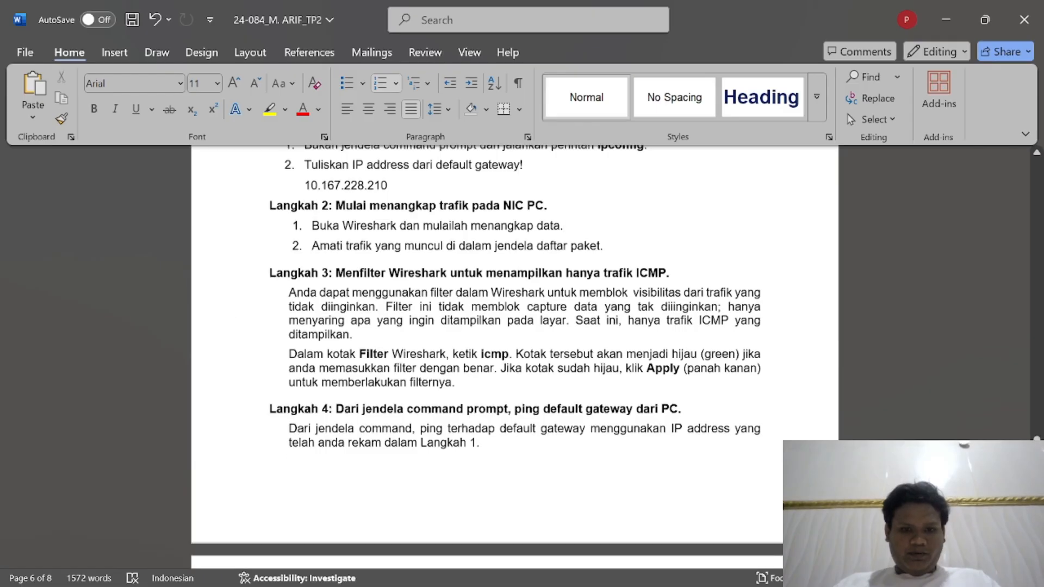
{"action": "scroll", "coordinate": [264, 413], "scroll_direction": "down", "scroll_amount": 1}
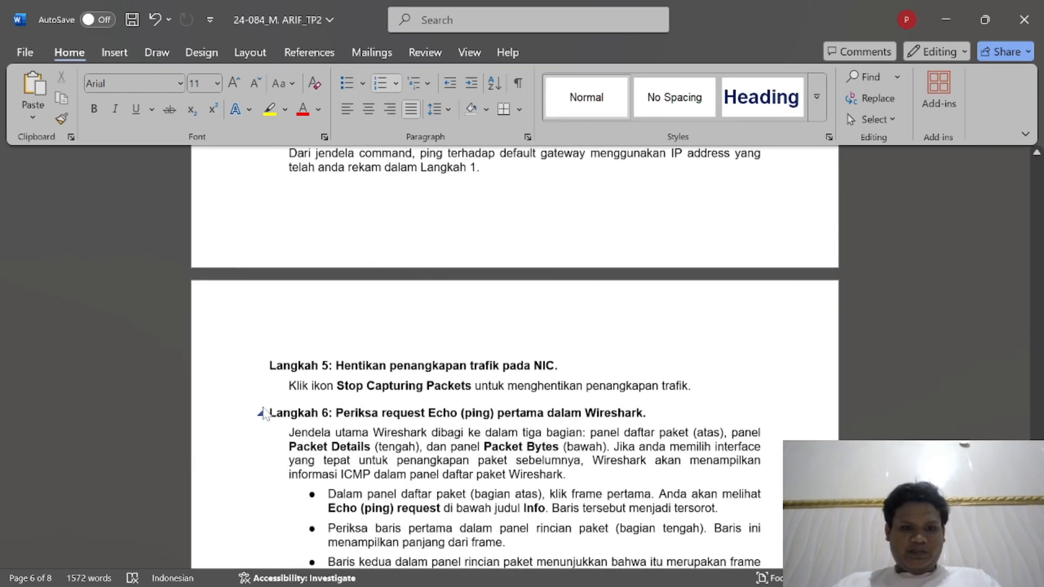
{"action": "key", "text": "alt+Tab"}
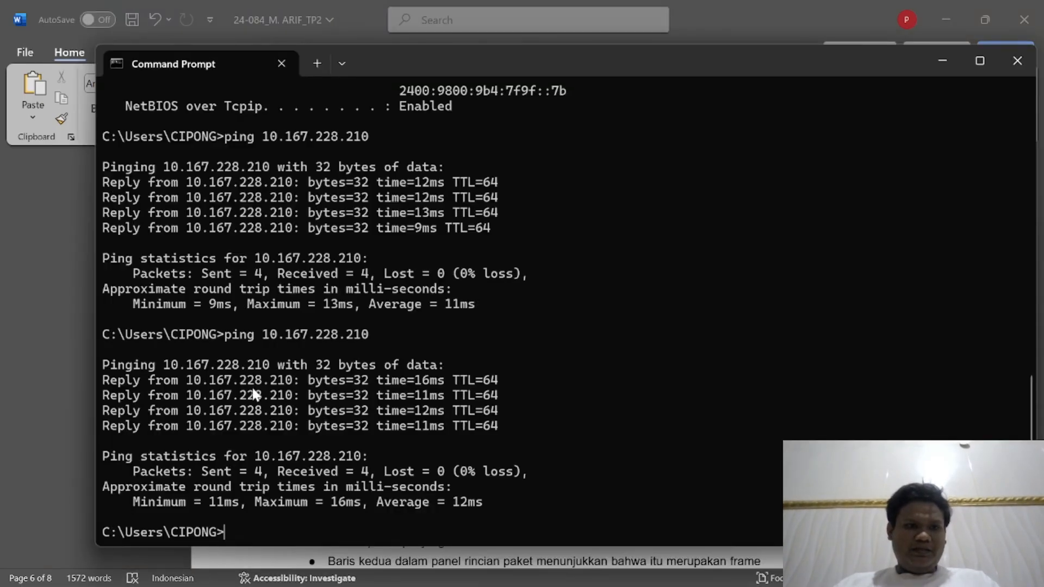
{"action": "key", "text": "alt+Tab"}
{"action": "key", "text": "Tab"}
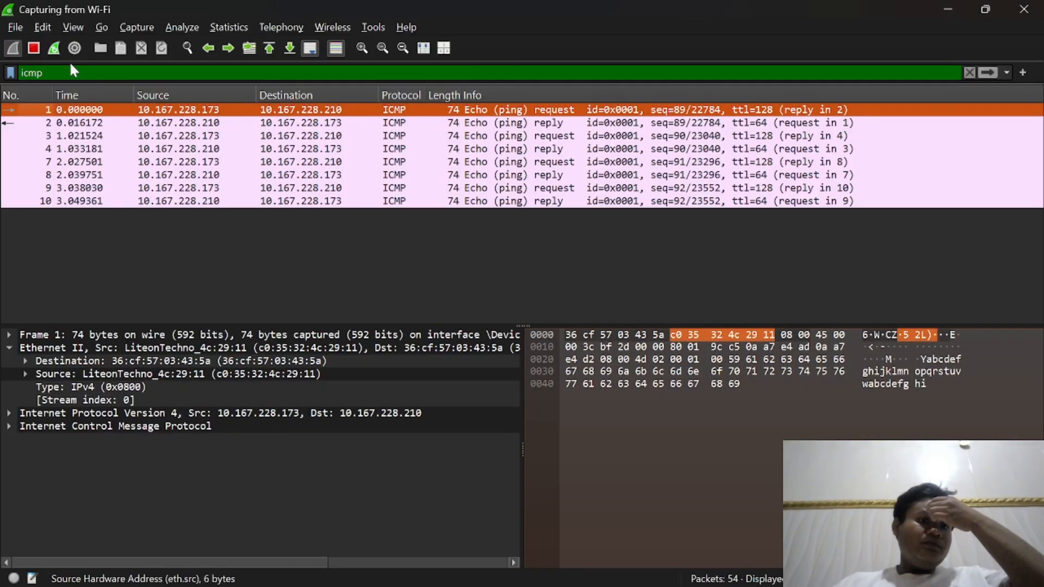
{"action": "left_click", "coordinate": [35, 45]}
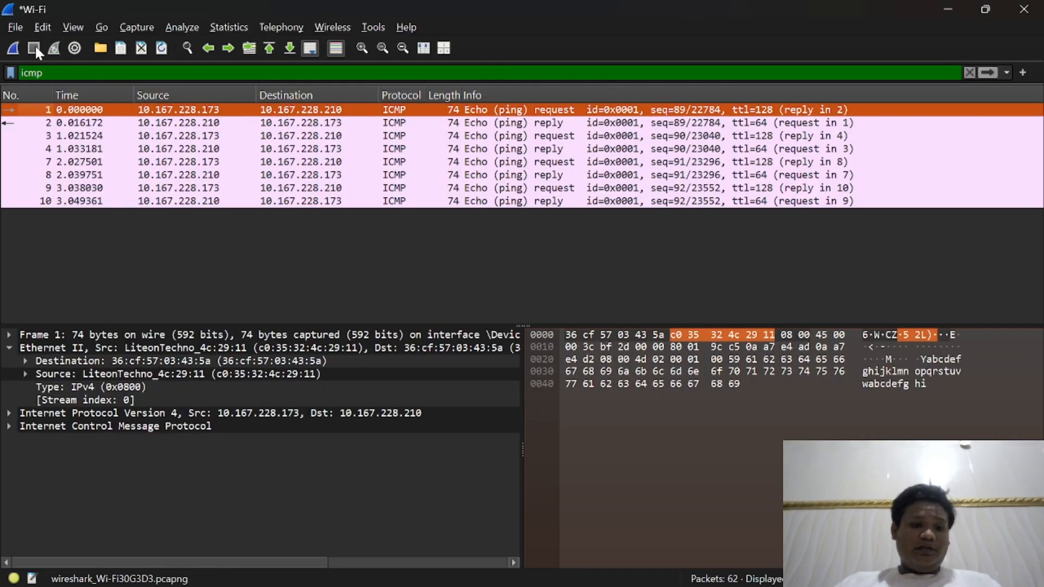
Step: Read Langkah 6 and its questions in Word, comparing the Echo (ping) request instruction with the Wireshark packet list
{"action": "key", "text": "alt+Tab"}
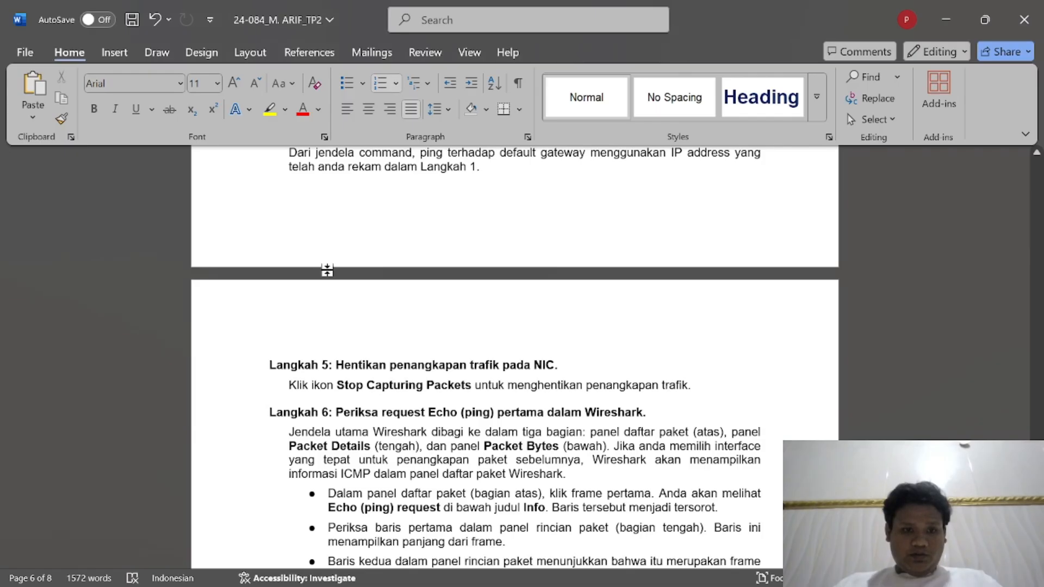
{"action": "scroll", "coordinate": [514, 357], "scroll_direction": "down", "scroll_amount": 1}
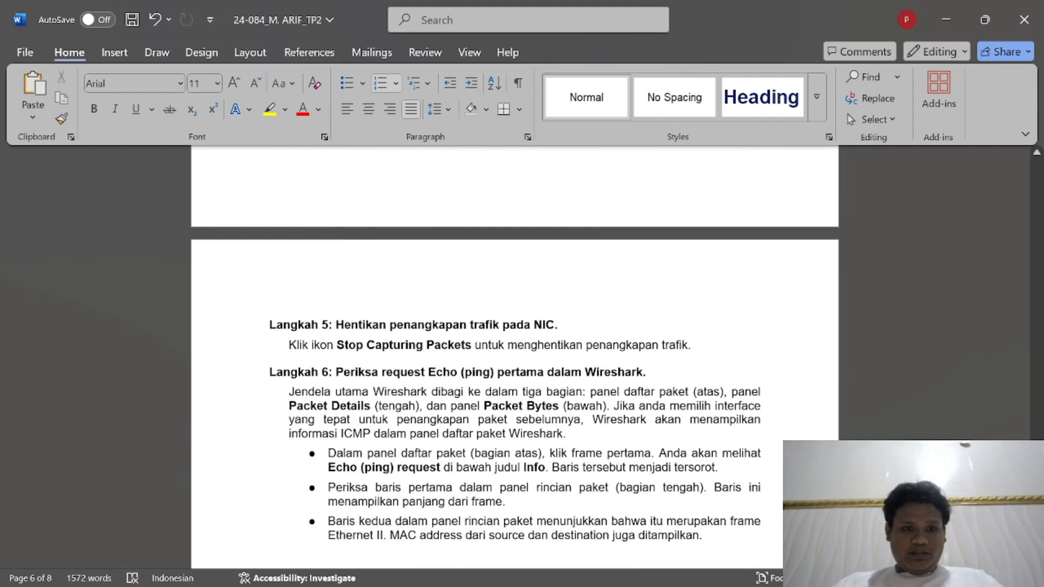
{"action": "scroll", "coordinate": [514, 357], "scroll_direction": "down", "scroll_amount": 2}
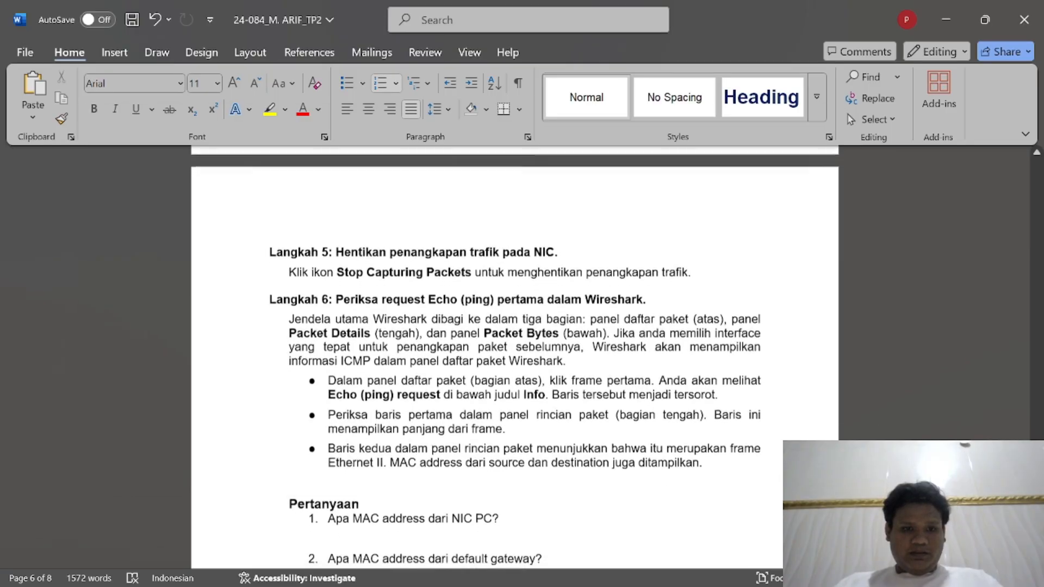
{"action": "key", "text": "alt+Tab"}
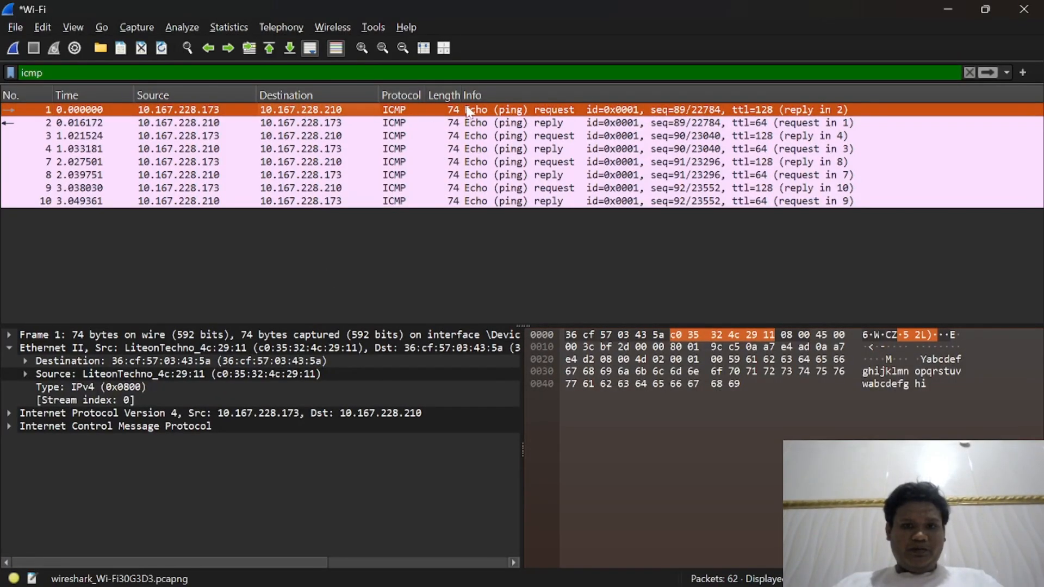
{"action": "key", "text": "alt+Tab"}
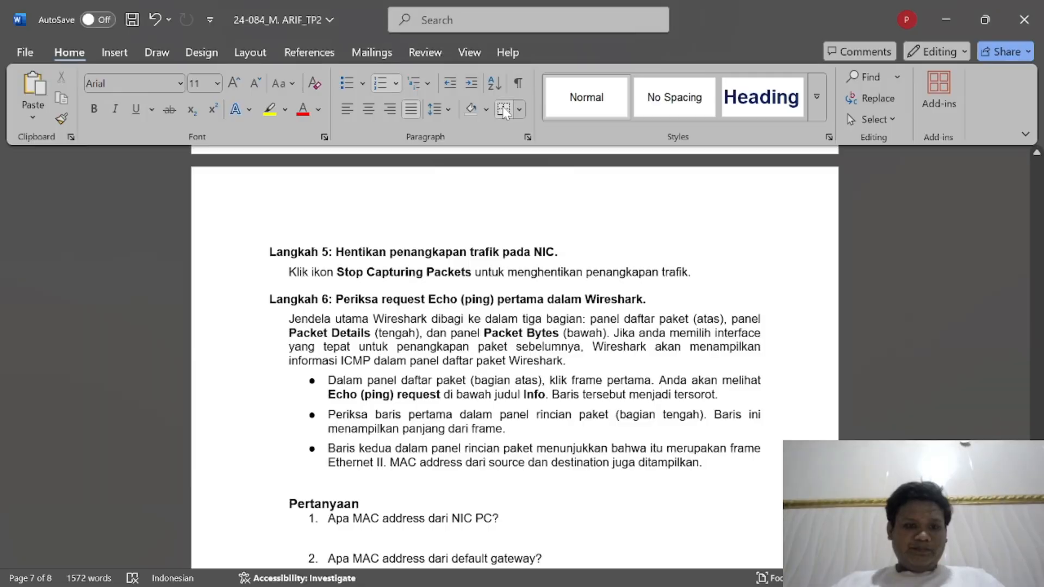
{"action": "scroll", "coordinate": [516, 354], "scroll_direction": "down", "scroll_amount": 1}
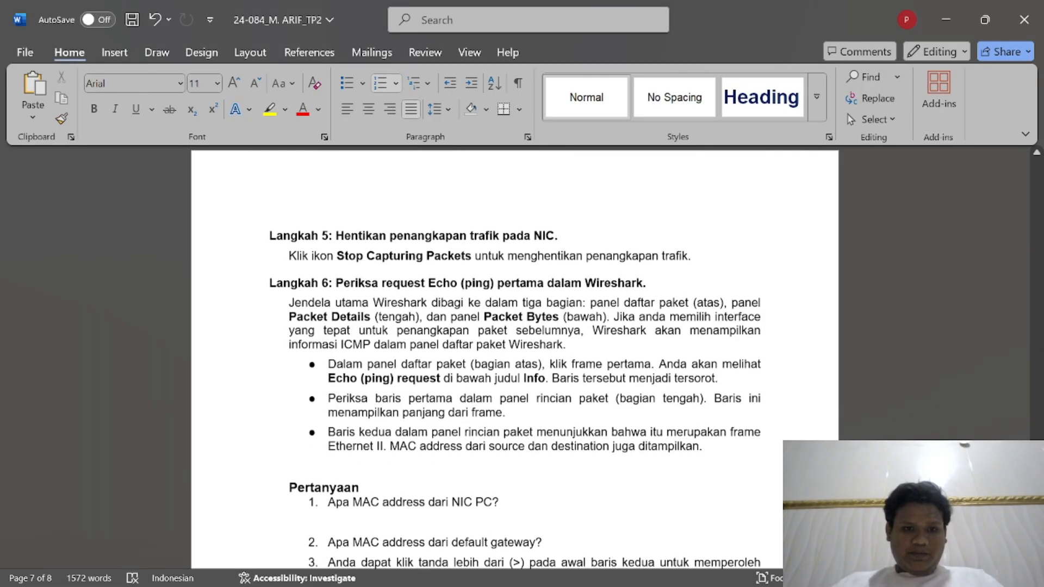
{"action": "scroll", "coordinate": [516, 354], "scroll_direction": "down", "scroll_amount": 1}
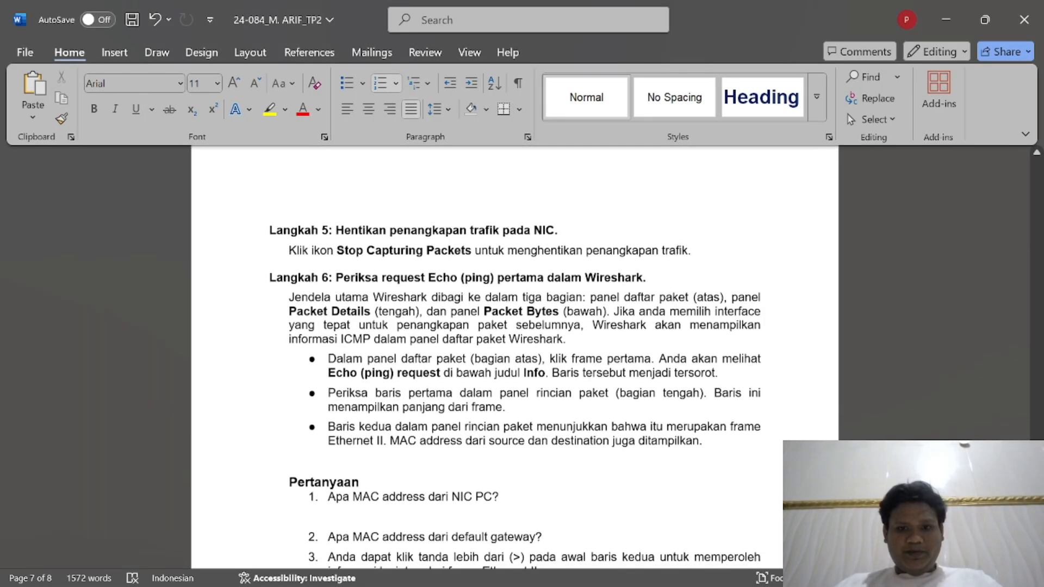
{"action": "scroll", "coordinate": [517, 354], "scroll_direction": "down", "scroll_amount": 1}
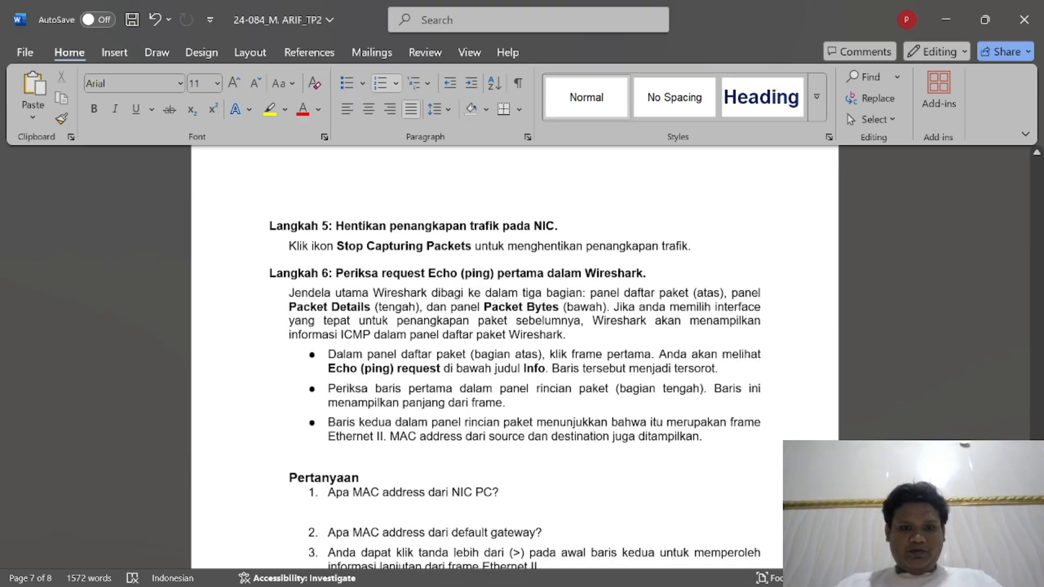
Step: View the first Echo (ping) request from the Wireshark packet list in its own window, and close that window
{"action": "key", "text": "alt+Tab"}
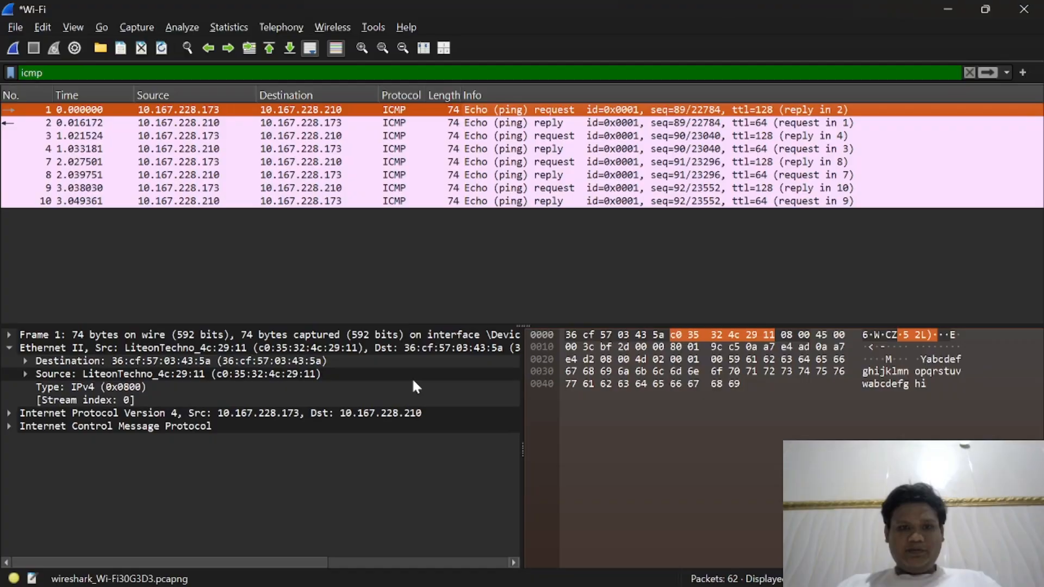
{"action": "double_click", "coordinate": [500, 111]}
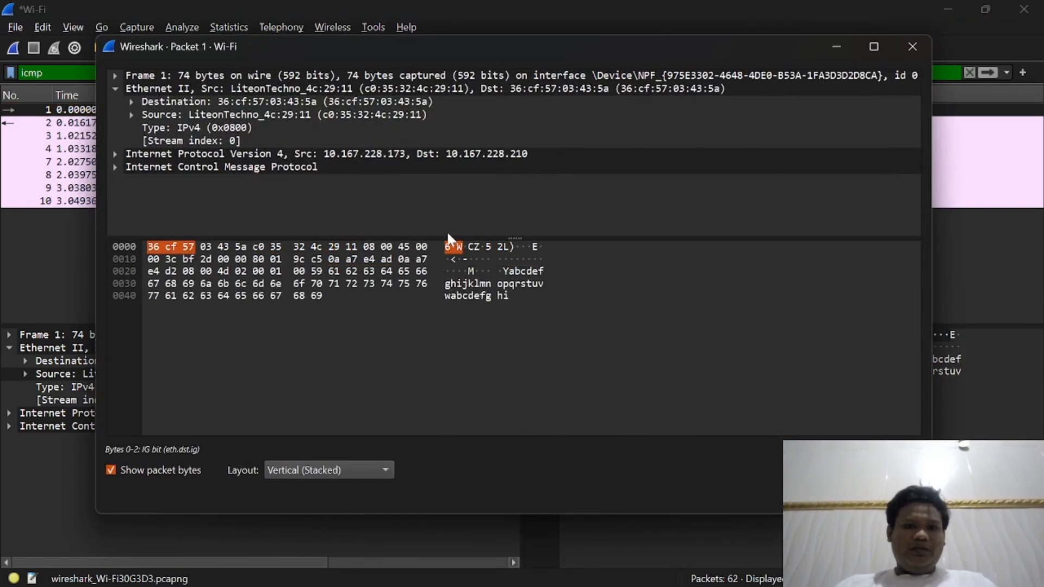
{"action": "left_click", "coordinate": [914, 49]}
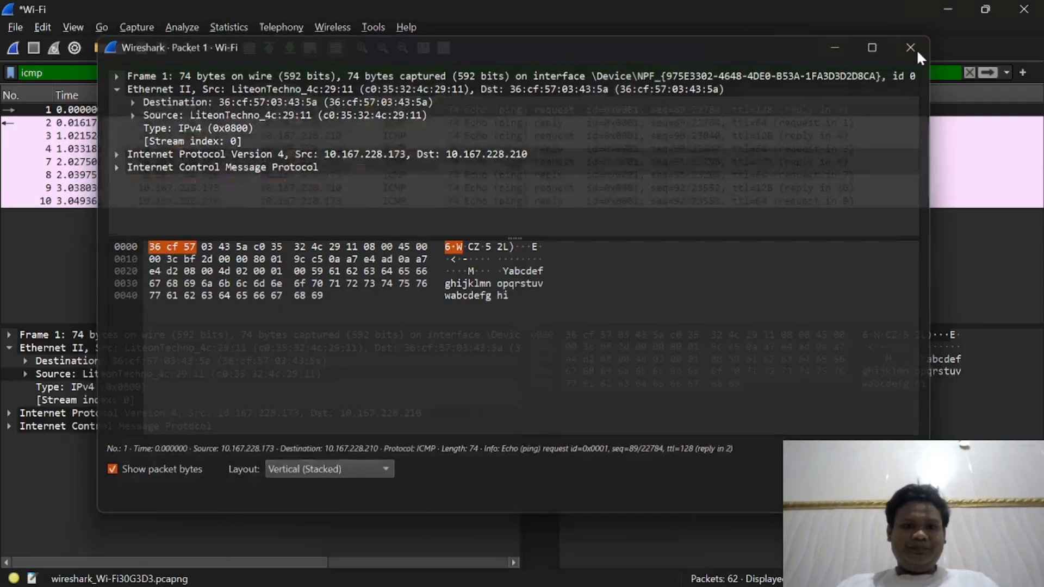
Step: Recheck Langkah 6 in Word, and expand the Frame 1 details in Wireshark to inspect the Frame Length field
{"action": "key", "text": "alt+Tab"}
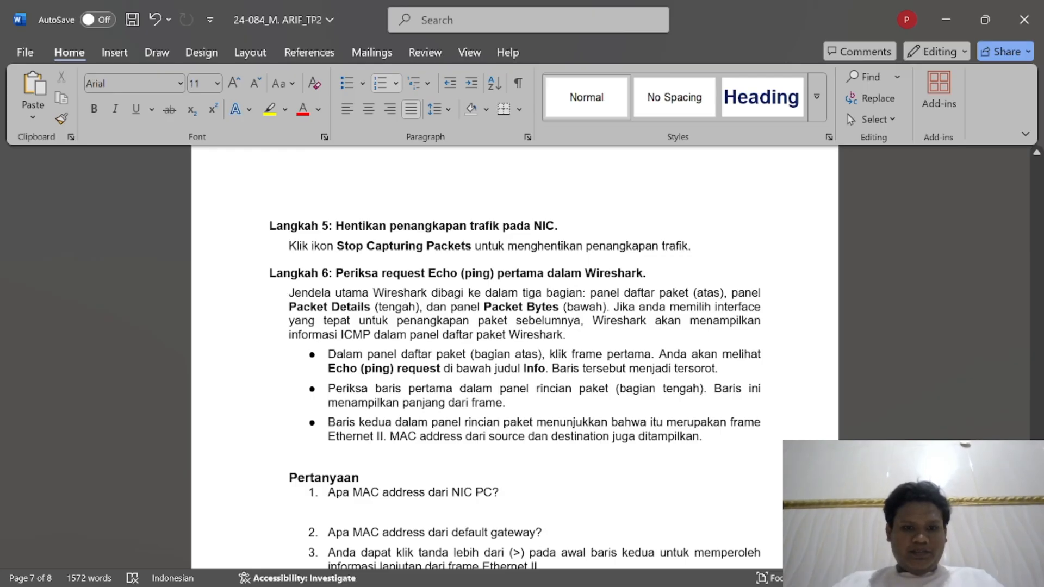
{"action": "key", "text": "alt+Tab"}
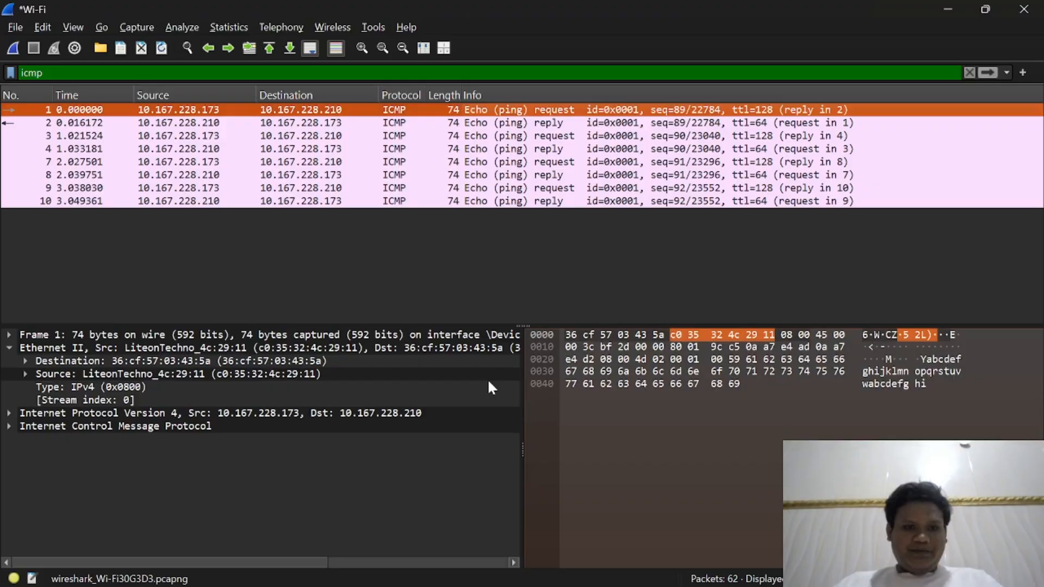
{"action": "left_click", "coordinate": [9, 333]}
{"action": "scroll", "coordinate": [154, 472], "scroll_direction": "down", "scroll_amount": 2}
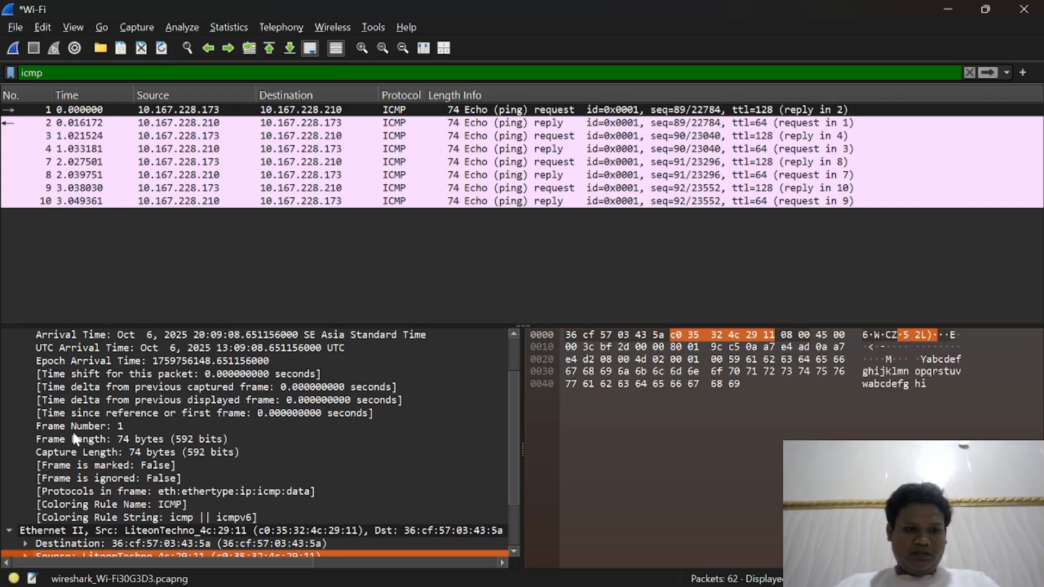
{"action": "left_click", "coordinate": [116, 439]}
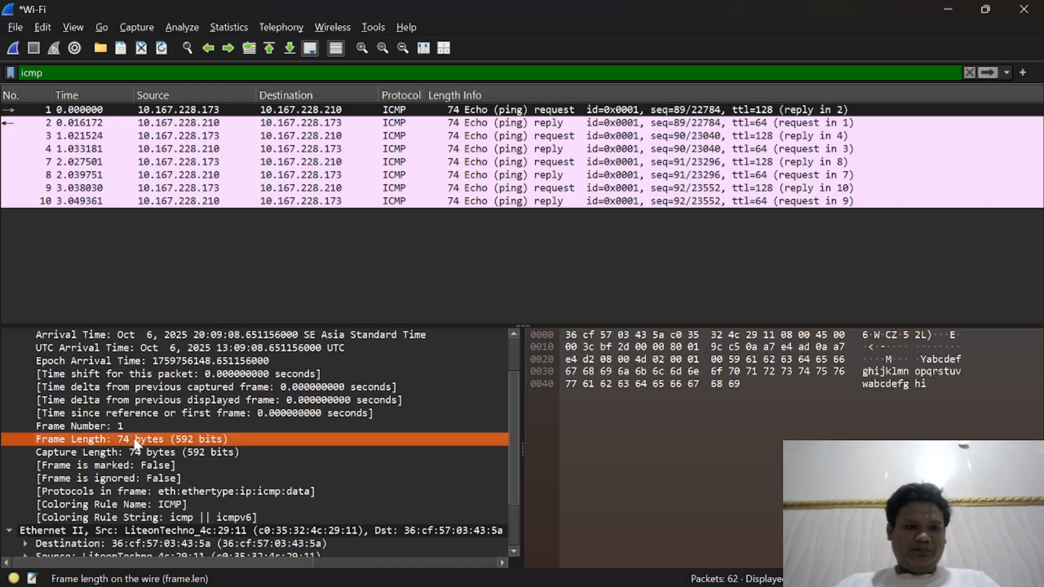
Step: Read the Ethernet II point of Langkah 6 in Word, and inspect frame 1's destination and source MAC addresses in Wireshark with the Frame details collapsed
{"action": "key", "text": "alt+Tab"}
{"action": "scroll", "coordinate": [514, 381], "scroll_direction": "down", "scroll_amount": 1}
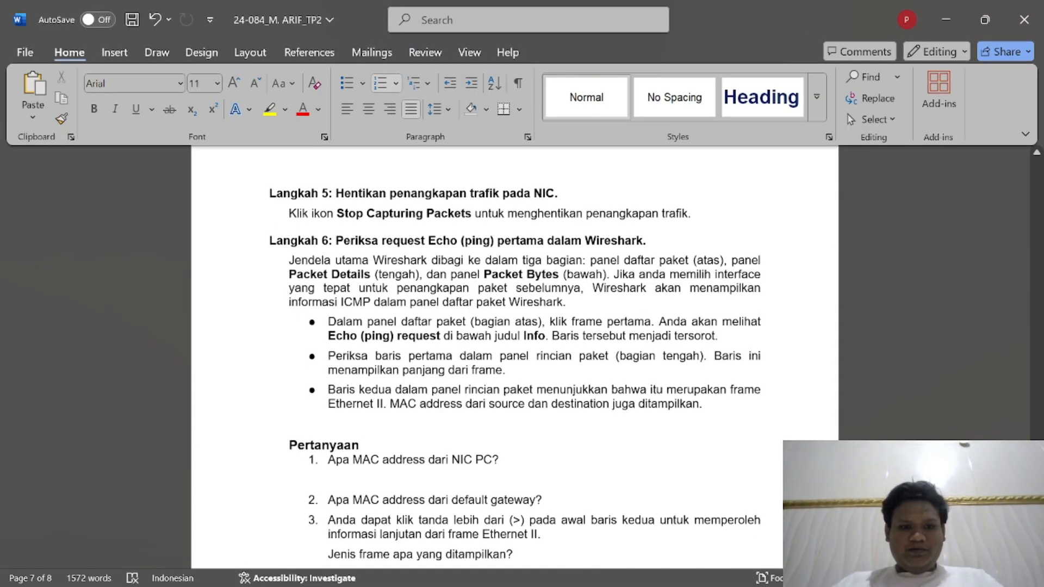
{"action": "key", "text": "alt+Tab"}
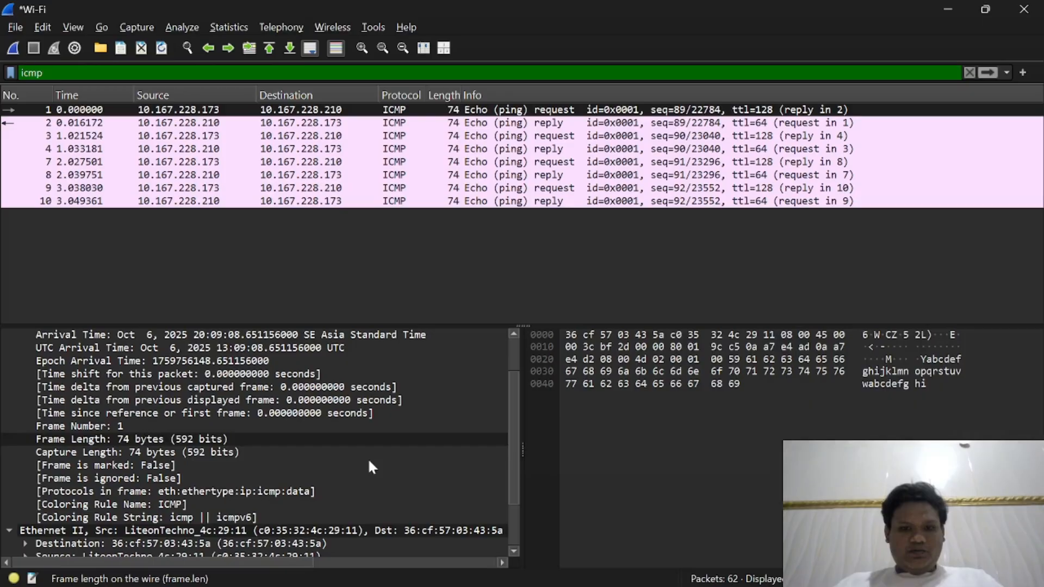
{"action": "scroll", "coordinate": [113, 393], "scroll_direction": "up", "scroll_amount": 2}
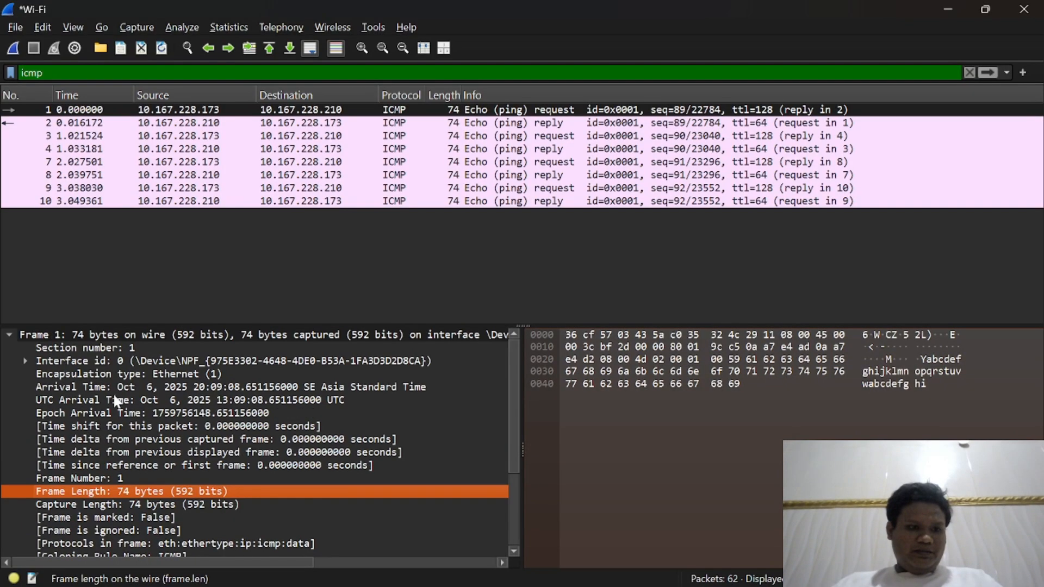
{"action": "left_click", "coordinate": [11, 335]}
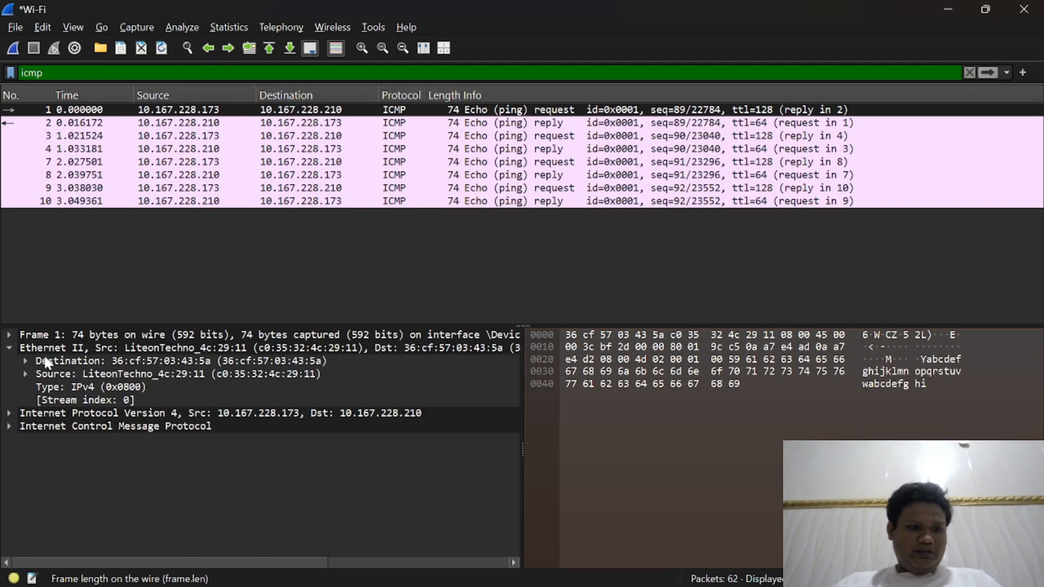
{"action": "left_click", "coordinate": [65, 362]}
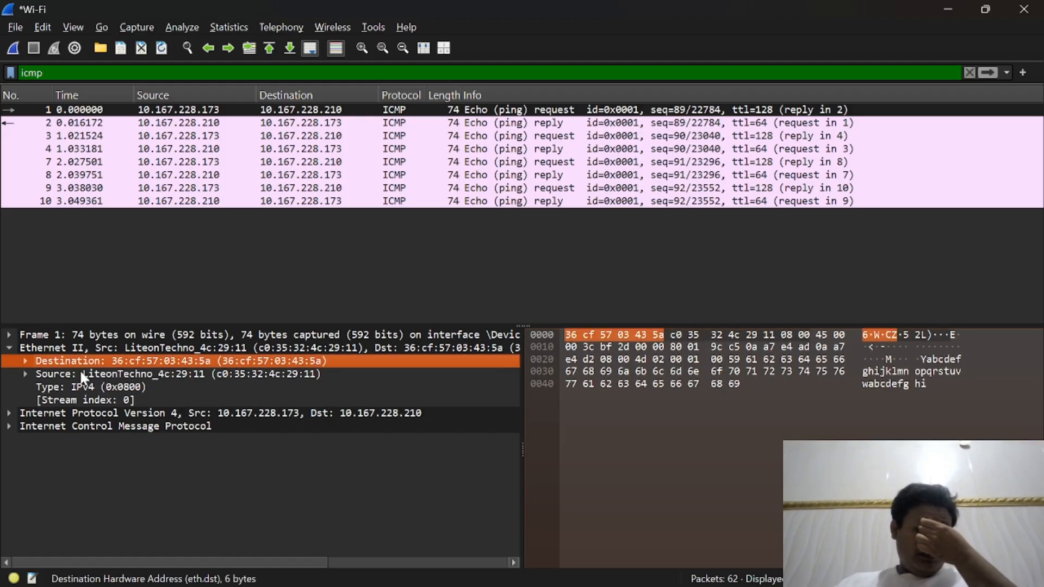
{"action": "left_click", "coordinate": [81, 372]}
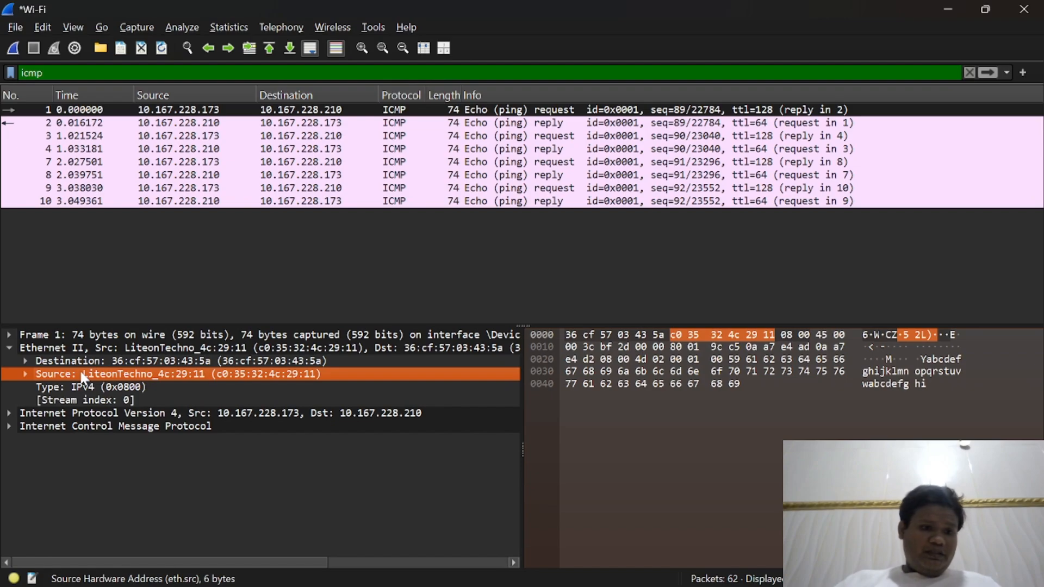
Step: Read the Pertanyaan questions of Langkah 6 in Word, and check frame 1's source MAC address in Wireshark for question 1
{"action": "key", "text": "alt+Tab"}
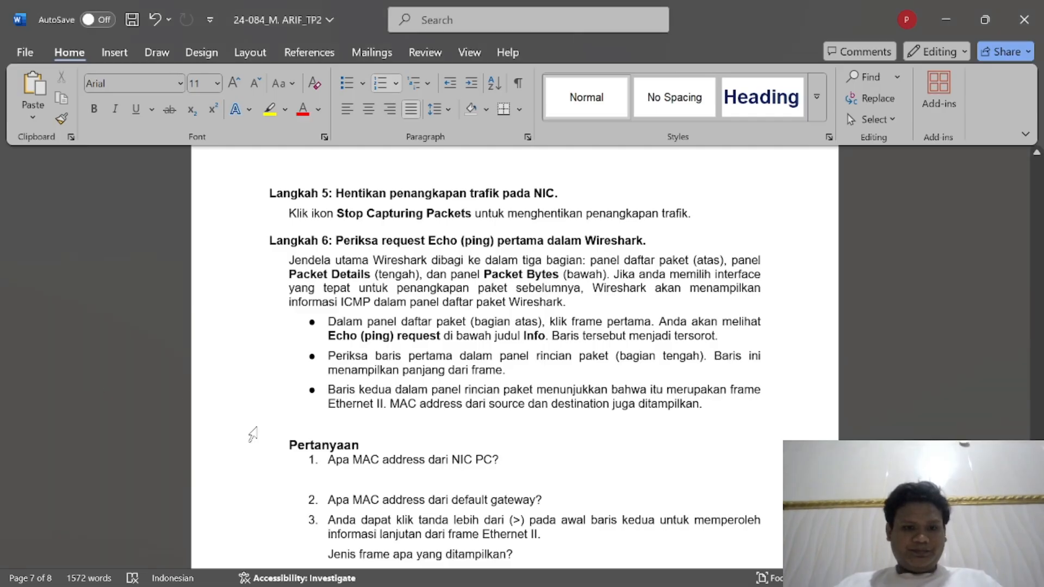
{"action": "scroll", "coordinate": [252, 433], "scroll_direction": "down", "scroll_amount": 1}
{"action": "scroll", "coordinate": [514, 356], "scroll_direction": "down", "scroll_amount": 2}
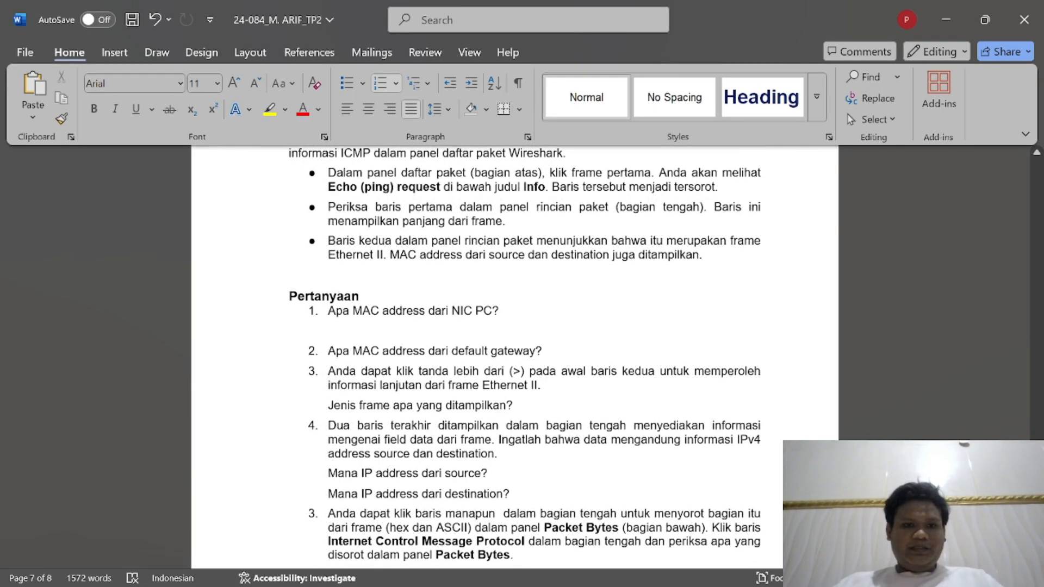
{"action": "left_click", "coordinate": [479, 330]}
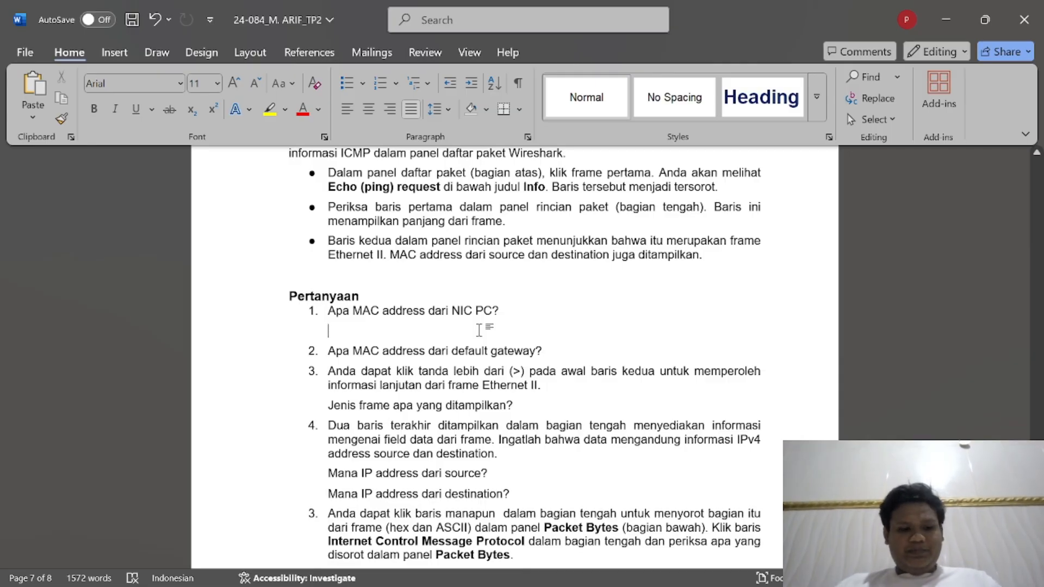
{"action": "key", "text": "alt+Tab"}
{"action": "key", "text": "alt+Tab"}
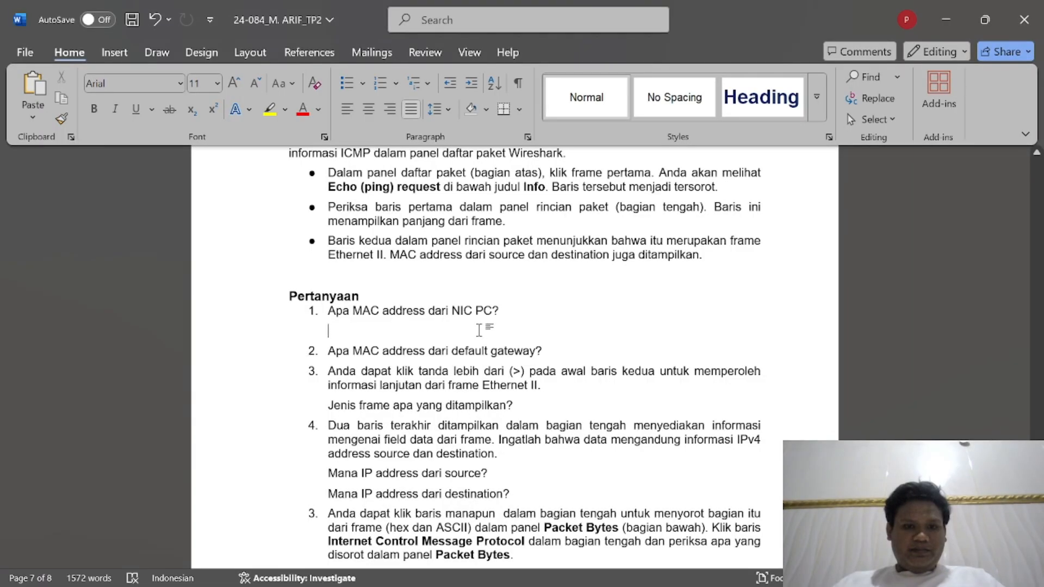
{"action": "scroll", "coordinate": [525, 356], "scroll_direction": "up", "scroll_amount": 2}
{"action": "scroll", "coordinate": [525, 355], "scroll_direction": "down", "scroll_amount": 3}
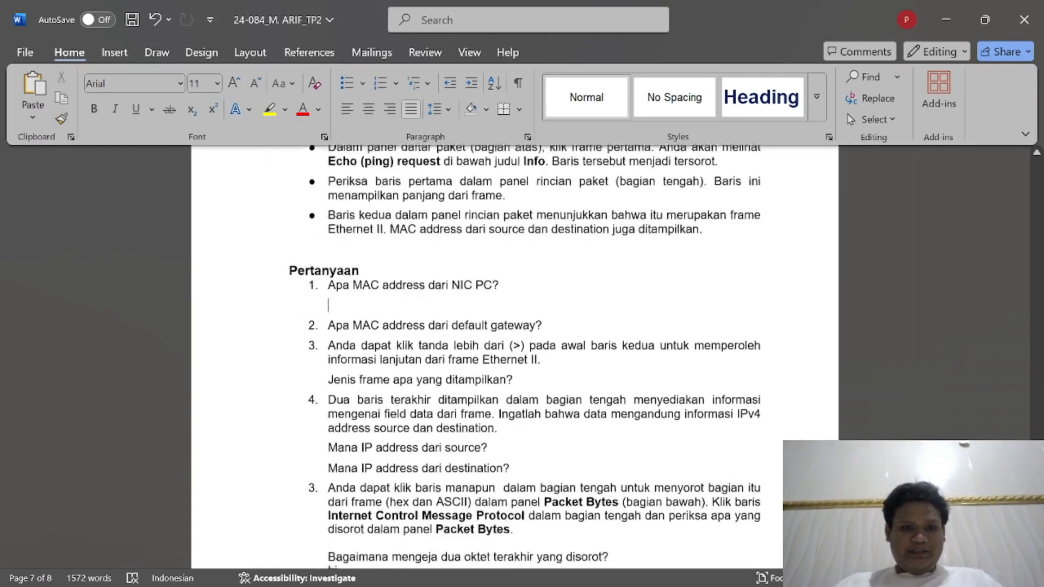
{"action": "key", "text": "alt+Tab"}
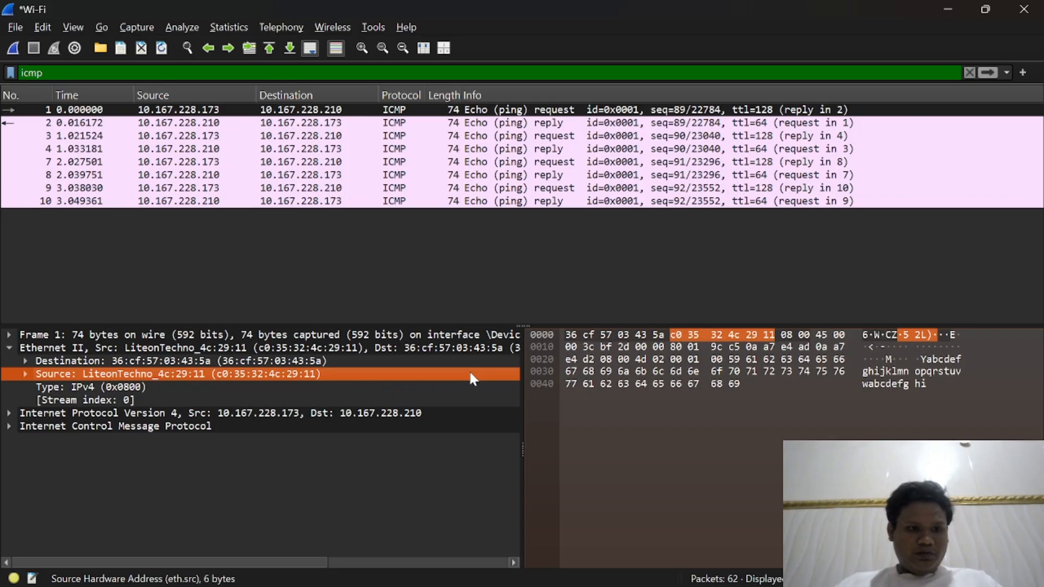
{"action": "key", "text": "alt+Tab"}
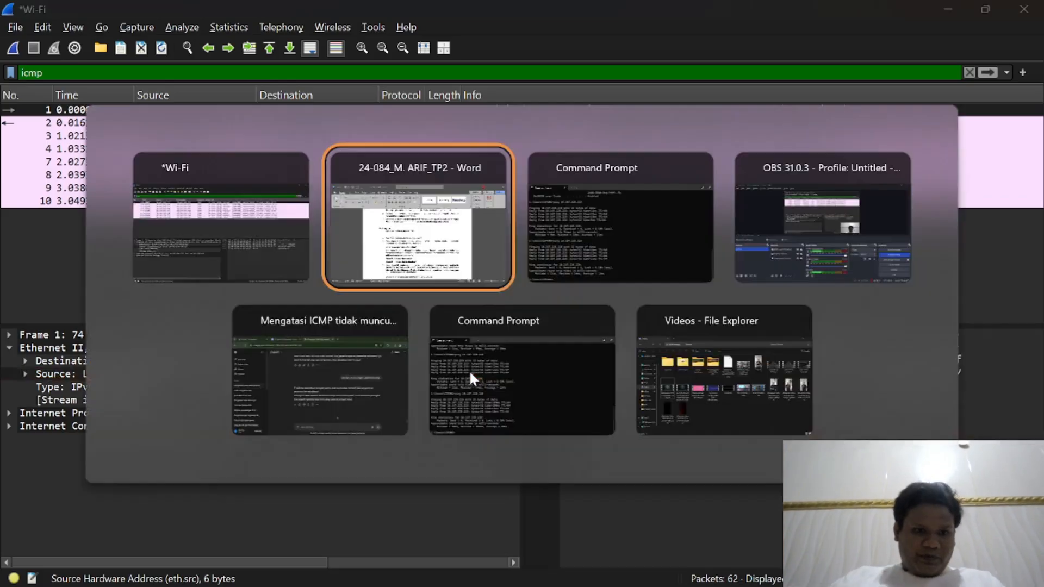
Step: Copy the source MAC address c0:35:32:4c:29:11 from the Latihan 1 answers and paste it beneath question 1, "Apa MAC address dari NIC PC?"
{"action": "scroll", "coordinate": [468, 369], "scroll_direction": "up", "scroll_amount": 20}
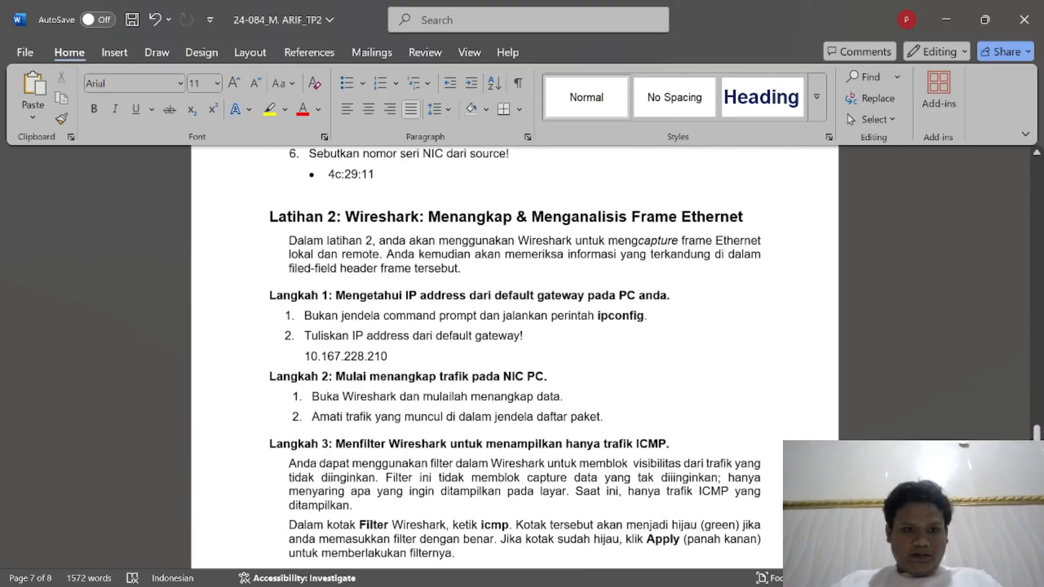
{"action": "double_click", "coordinate": [430, 330]}
{"action": "left_click_drag", "start_coordinate": [430, 329], "coordinate": [329, 328]}
{"action": "key", "text": "ctrl+c"}
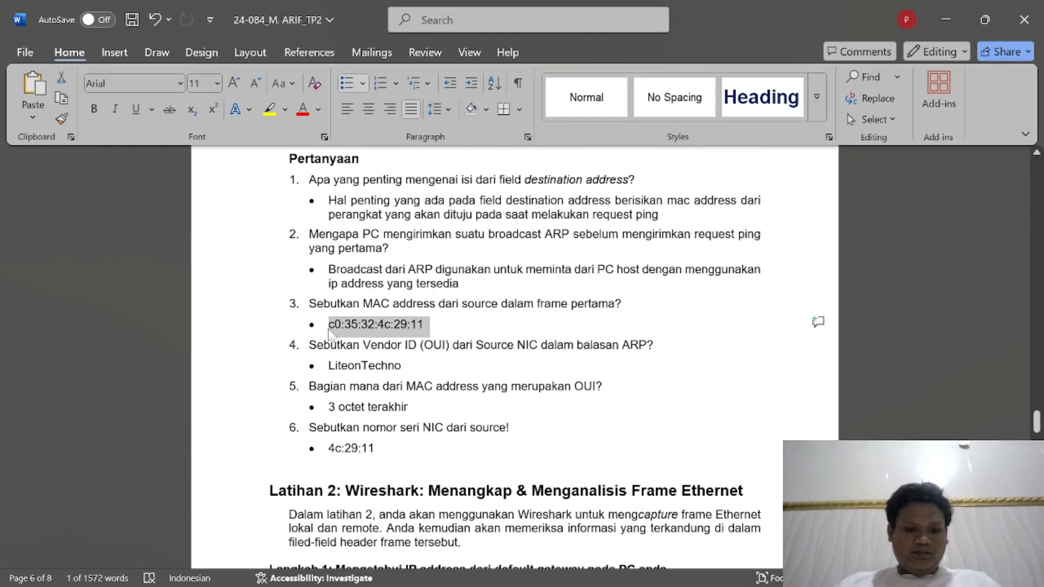
{"action": "scroll", "coordinate": [328, 328], "scroll_direction": "down", "scroll_amount": 12}
{"action": "scroll", "coordinate": [328, 328], "scroll_direction": "down", "scroll_amount": 8}
{"action": "left_click", "coordinate": [333, 212]}
{"action": "key", "text": "ctrl+v"}
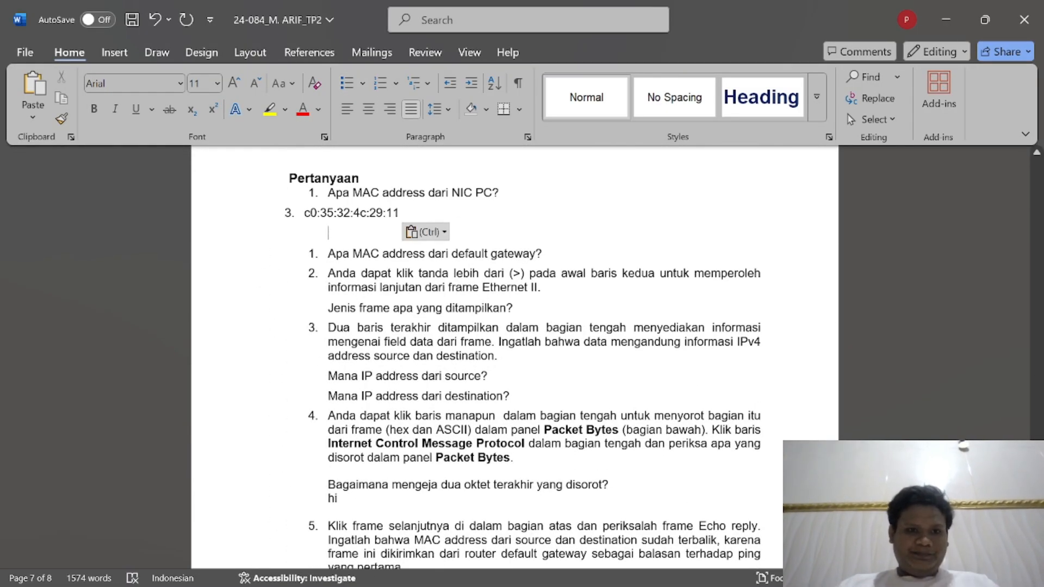
Step: Remove the list numbering from the pasted MAC address, indent it under question 1, and delete the surplus blank line below it
{"action": "key", "text": "BackSpace"}
{"action": "key", "text": "Up"}
{"action": "key", "text": "BackSpace"}
{"action": "key", "text": "BackSpace"}
{"action": "key", "text": "BackSpace"}
{"action": "key", "text": "BackSpace"}
{"action": "key", "text": "Return"}
{"action": "key", "text": "BackSpace"}
{"action": "left_click", "coordinate": [344, 233]}
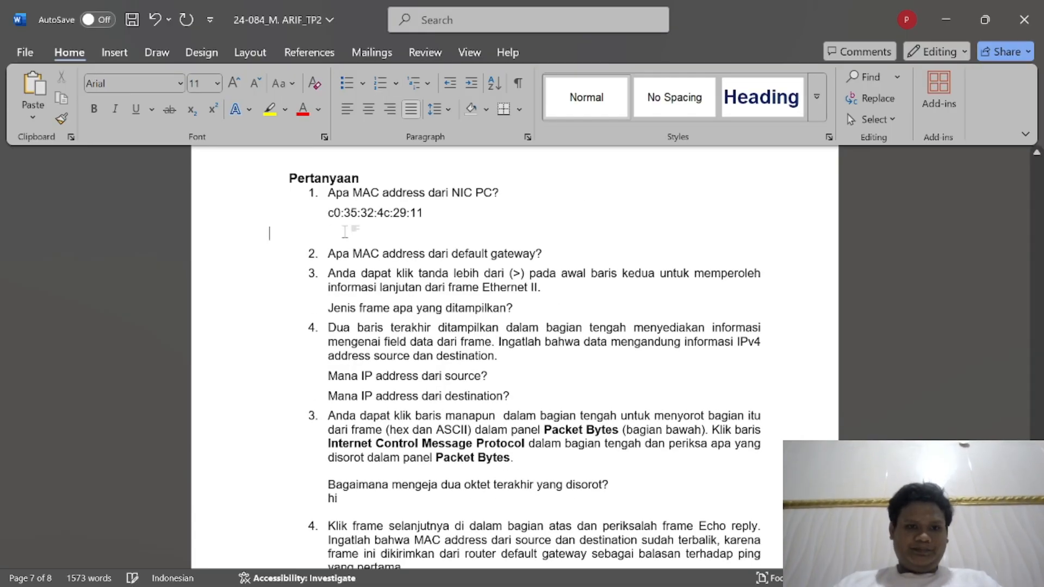
{"action": "key", "text": "BackSpace"}
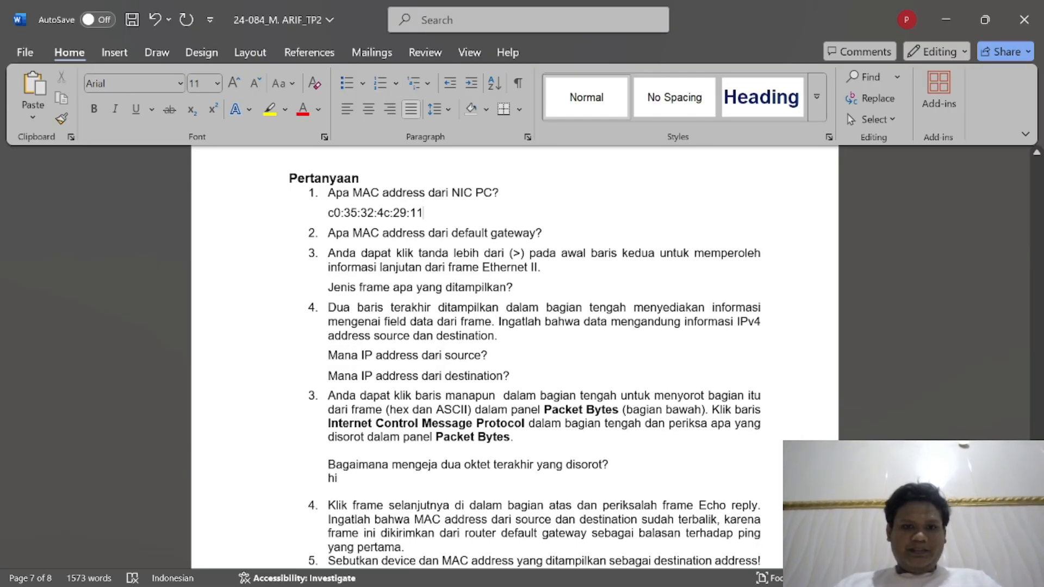
Step: Add an unnumbered answer line beneath question 2 in Word, and look up frame 1's Ethernet II Destination address in Wireshark
{"action": "left_click", "coordinate": [543, 233]}
{"action": "key", "text": "Return"}
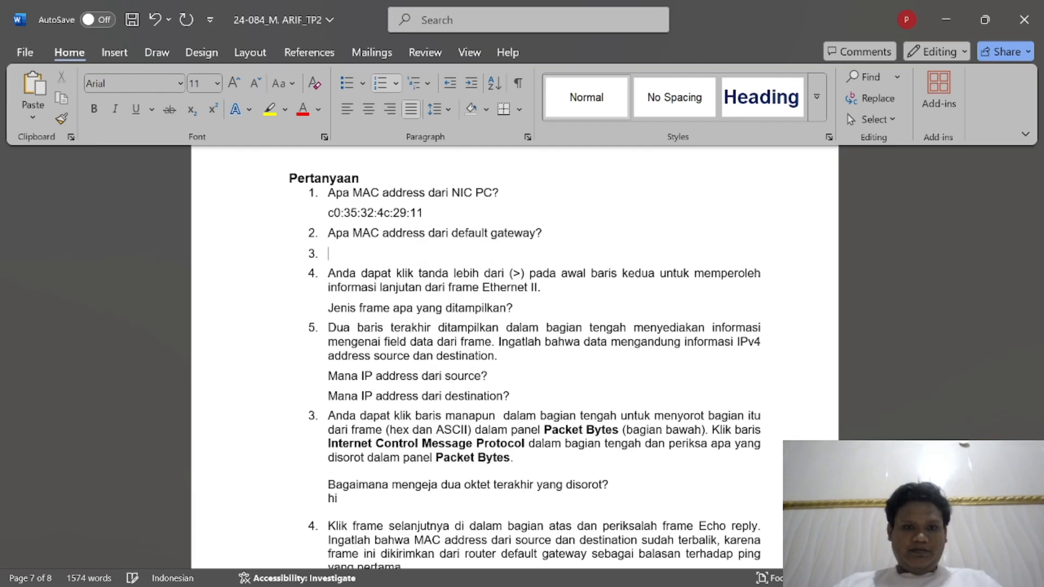
{"action": "key", "text": "BackSpace"}
{"action": "key", "text": "alt+Tab"}
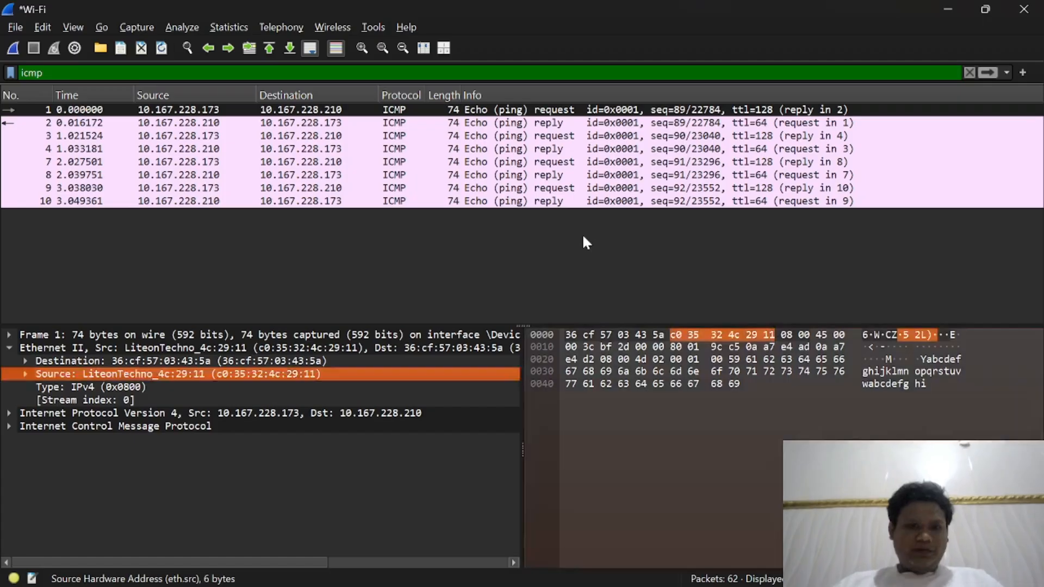
{"action": "left_click", "coordinate": [193, 362]}
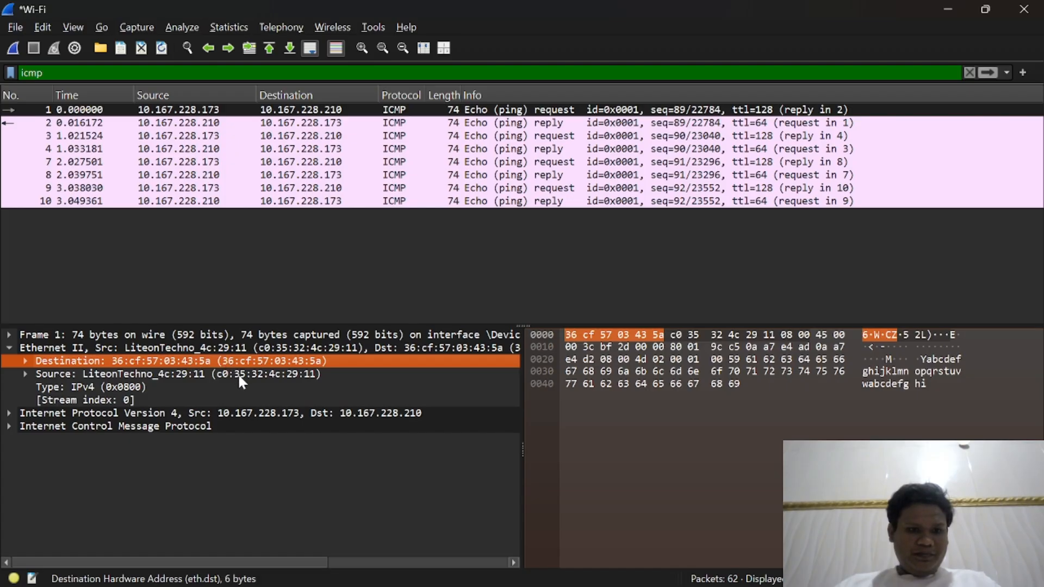
{"action": "key", "text": "alt+Tab"}
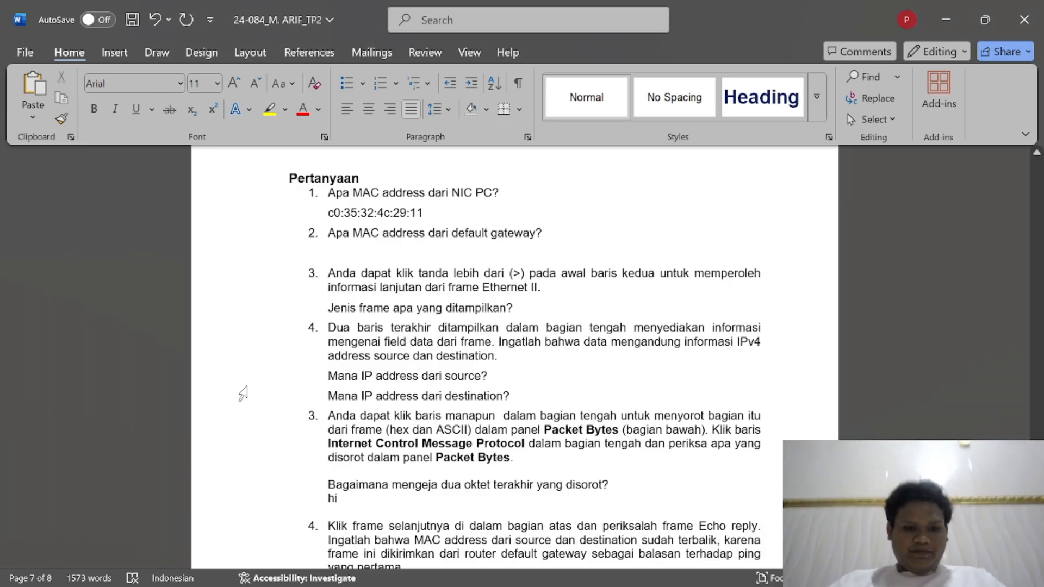
Step: Answer question 2 with the default gateway's MAC address 36:cf:57:03:43:5a, checking it against the Destination field in Wireshark
{"action": "type", "text": "36"}
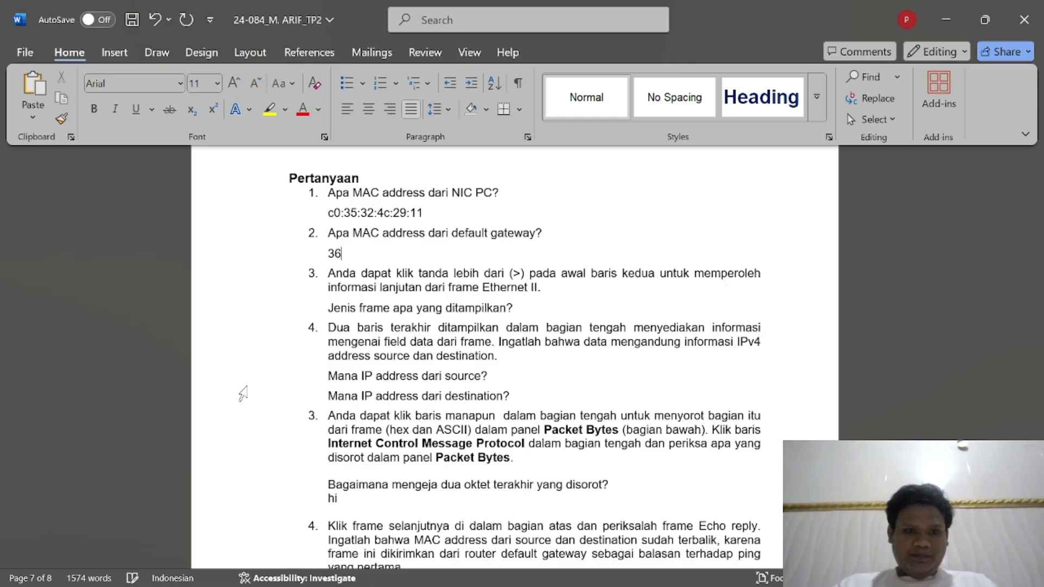
{"action": "type", "text": ":cf:"}
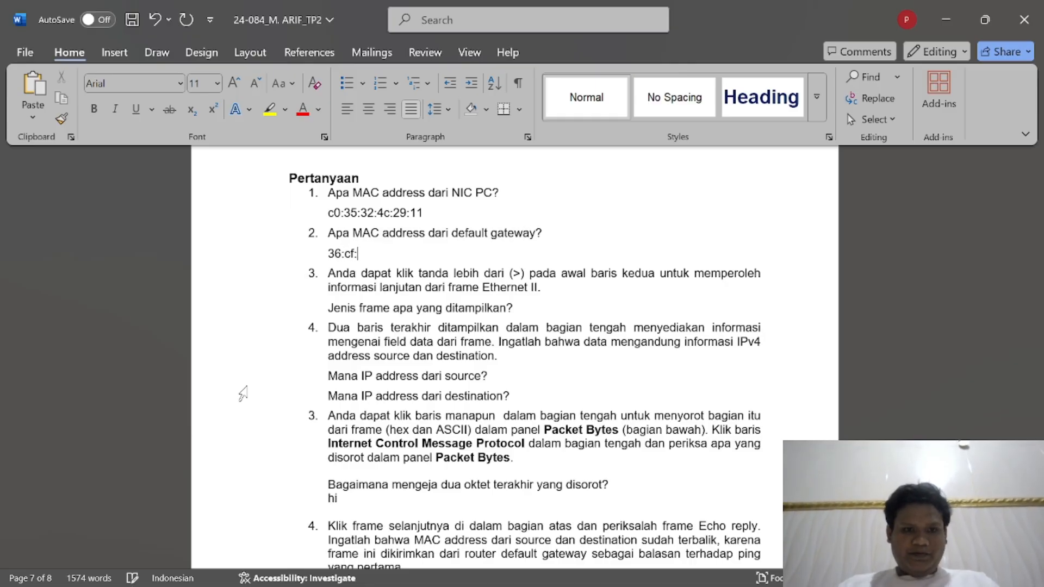
{"action": "key", "text": "alt+Tab"}
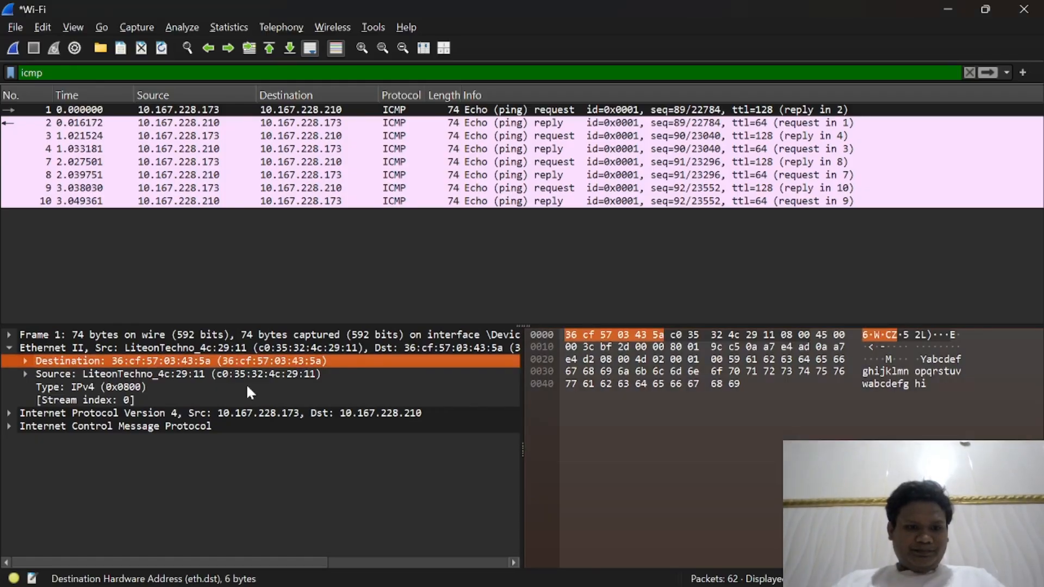
{"action": "key", "text": "alt+Tab"}
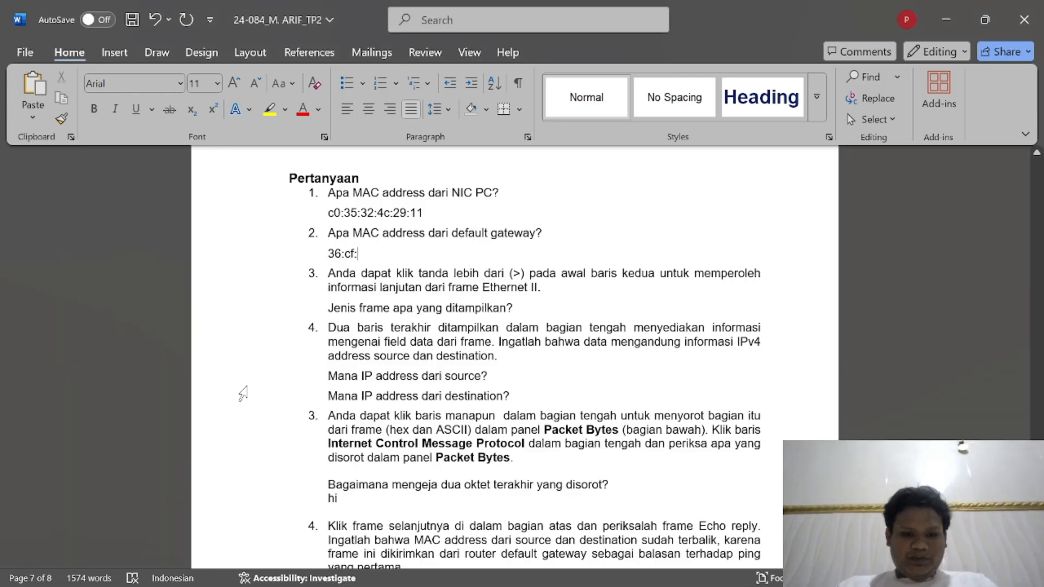
{"action": "type", "text": "57:03:"}
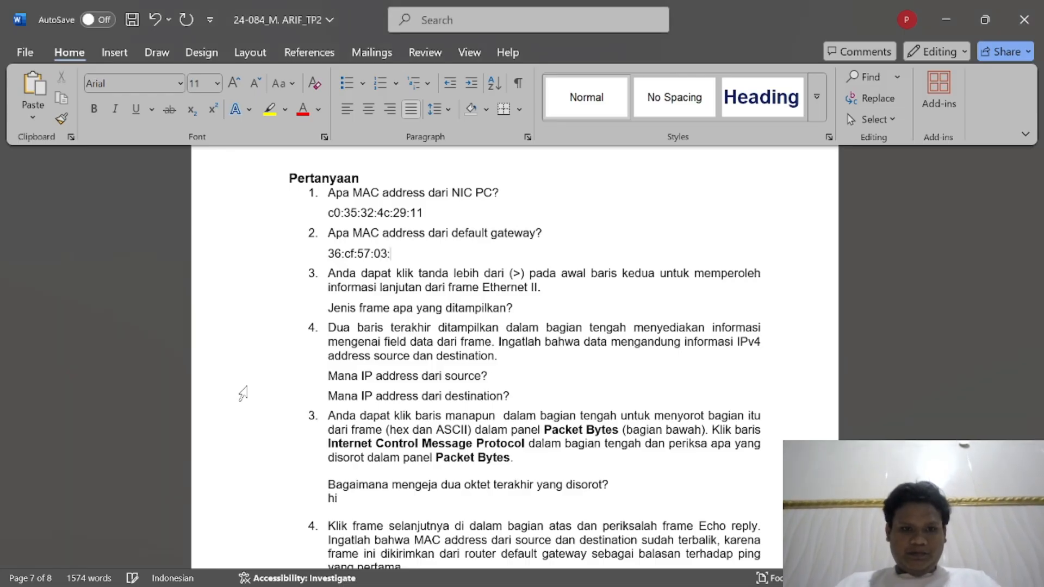
{"action": "key", "text": "alt+Tab"}
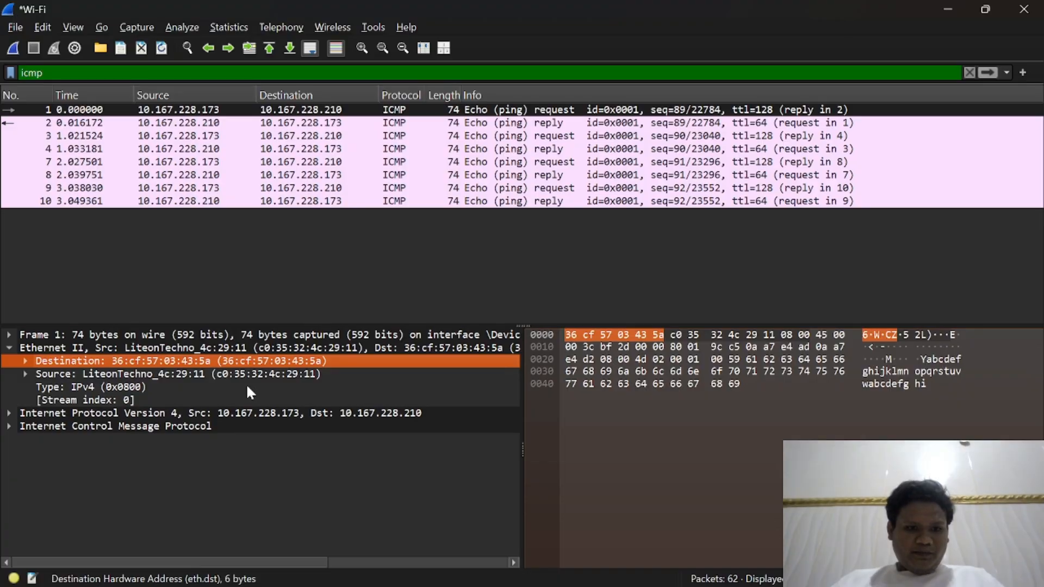
{"action": "key", "text": "alt+Tab"}
{"action": "type", "text": "43:5a"}
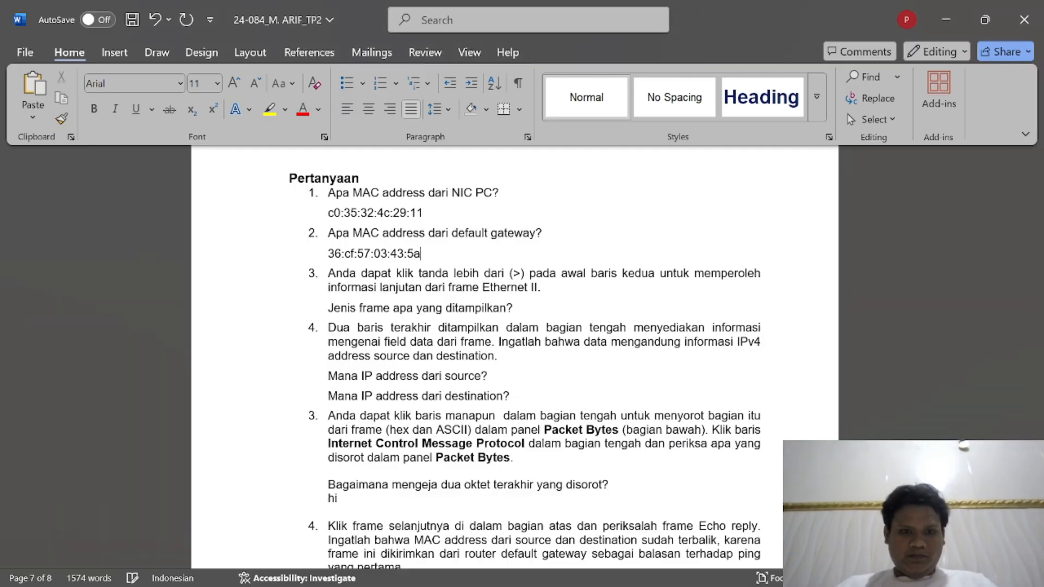
{"action": "key", "text": "alt+Tab"}
{"action": "key", "text": "alt+Tab"}
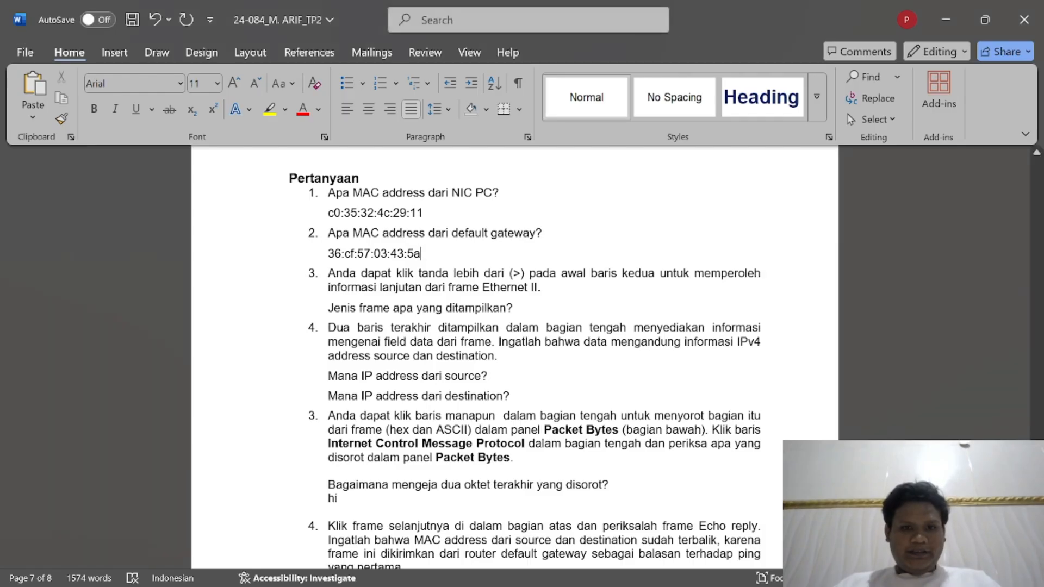
Step: Read question 3 about the displayed frame type in Word, and select frame 1's Ethernet II row in Wireshark's packet details
{"action": "scroll", "coordinate": [525, 356], "scroll_direction": "down", "scroll_amount": 1}
{"action": "key", "text": "alt+Tab"}
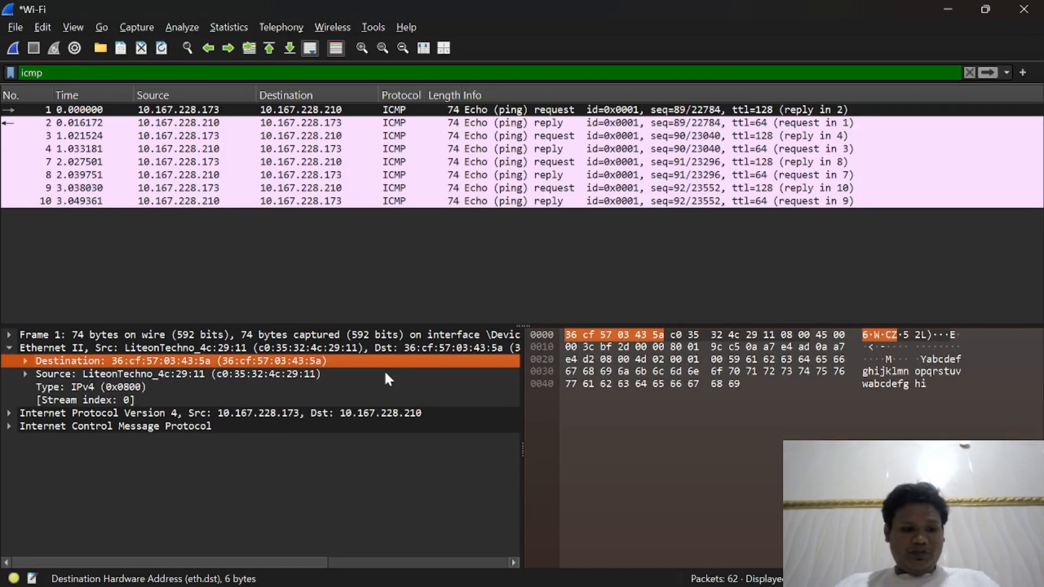
{"action": "key", "text": "alt+Tab"}
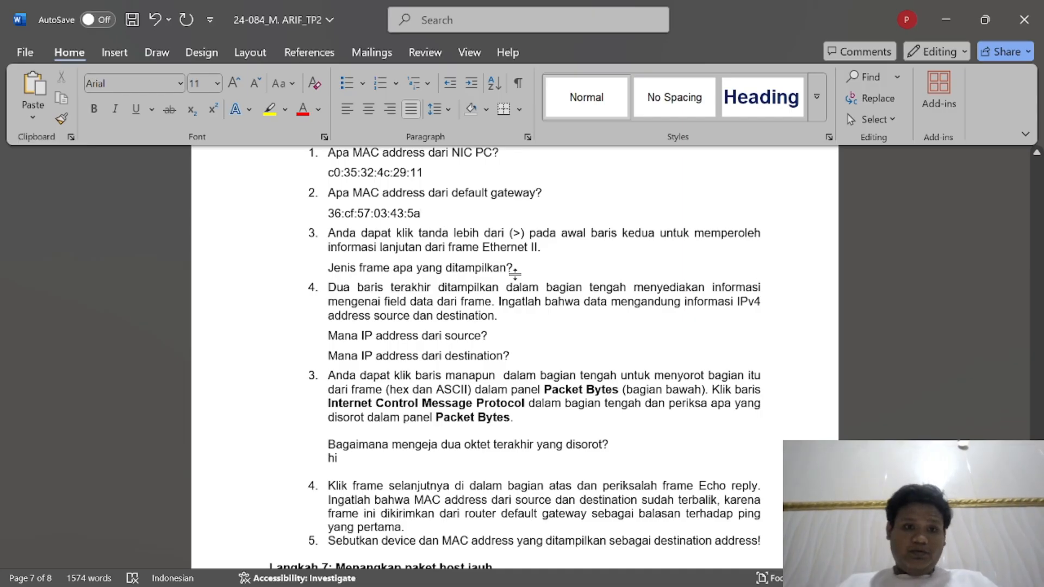
{"action": "key", "text": "alt+Tab"}
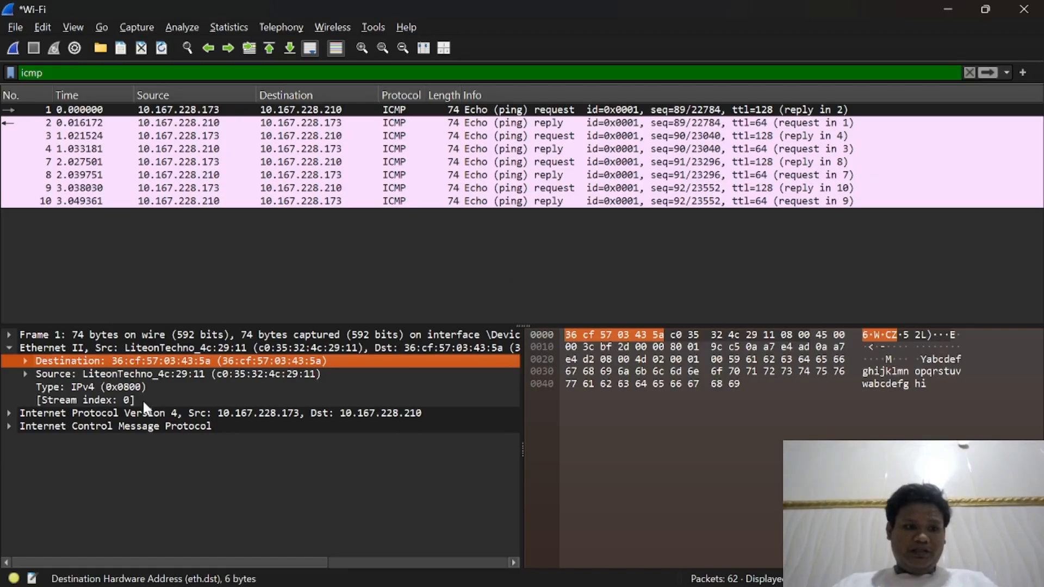
{"action": "left_click", "coordinate": [135, 348]}
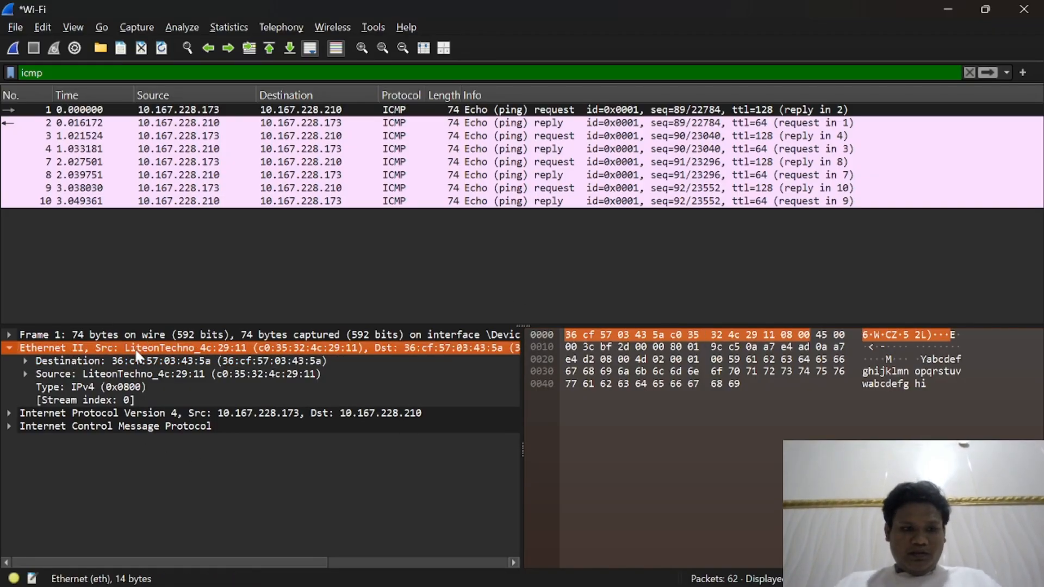
Step: Browse the Ethernet II details of the captured ICMP packets, and return to the first Echo (ping) request
{"action": "key", "text": "ctrl+Down"}
{"action": "key", "text": "ctrl+Down"}
{"action": "key", "text": "ctrl+Down"}
{"action": "key", "text": "ctrl+Down"}
{"action": "key", "text": "ctrl+Down"}
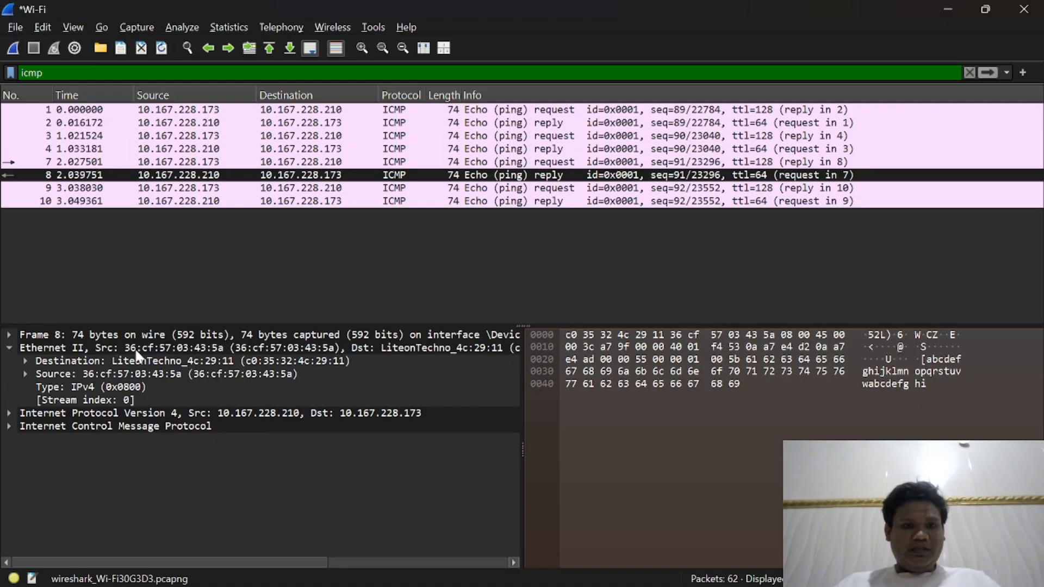
{"action": "key", "text": "ctrl+Down"}
{"action": "key", "text": "ctrl+Down"}
{"action": "key", "text": "ctrl+Down"}
{"action": "key", "text": "ctrl+Down"}
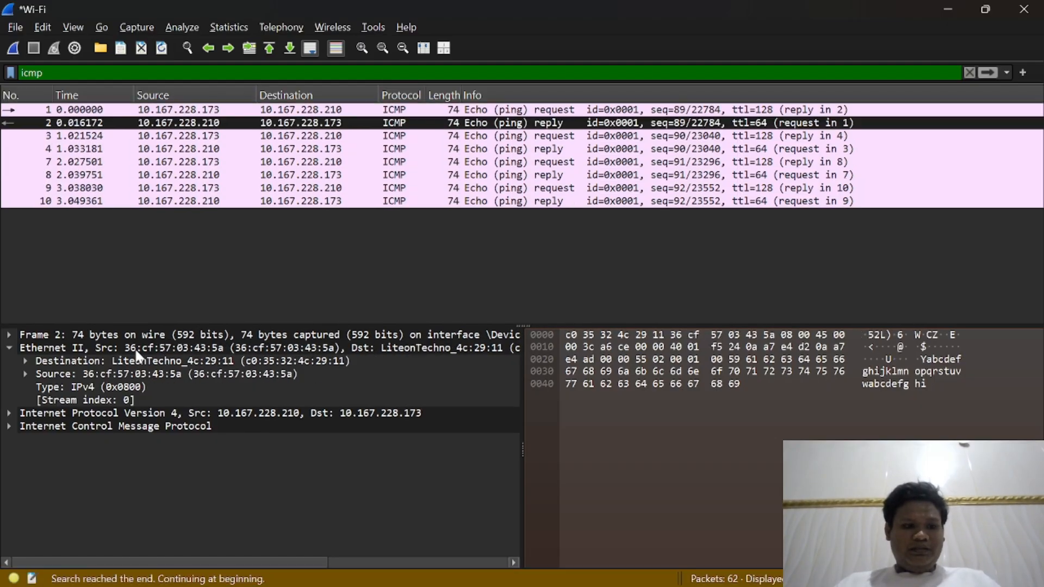
{"action": "left_click", "coordinate": [340, 109]}
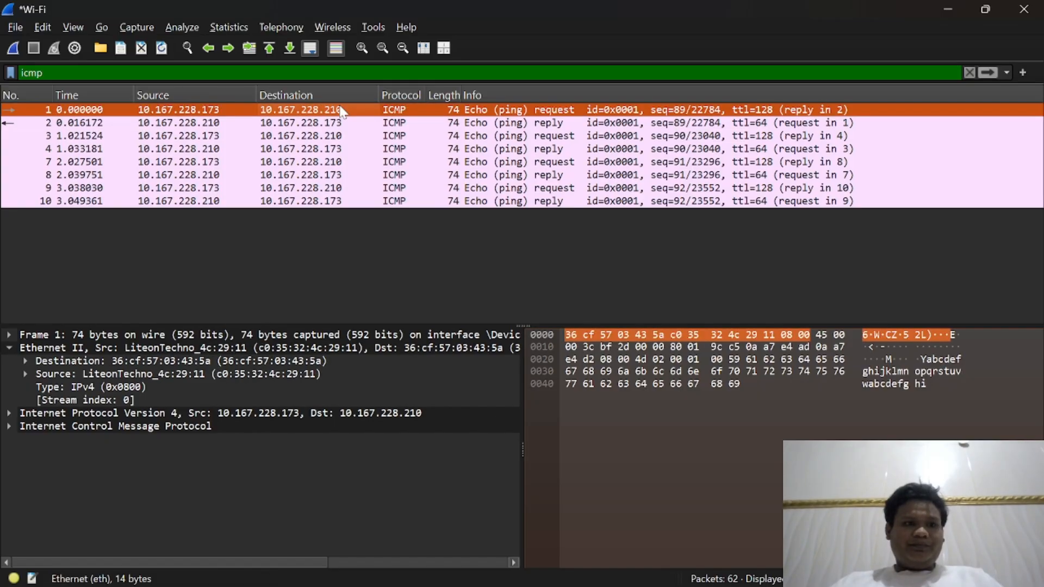
{"action": "left_click", "coordinate": [261, 296]}
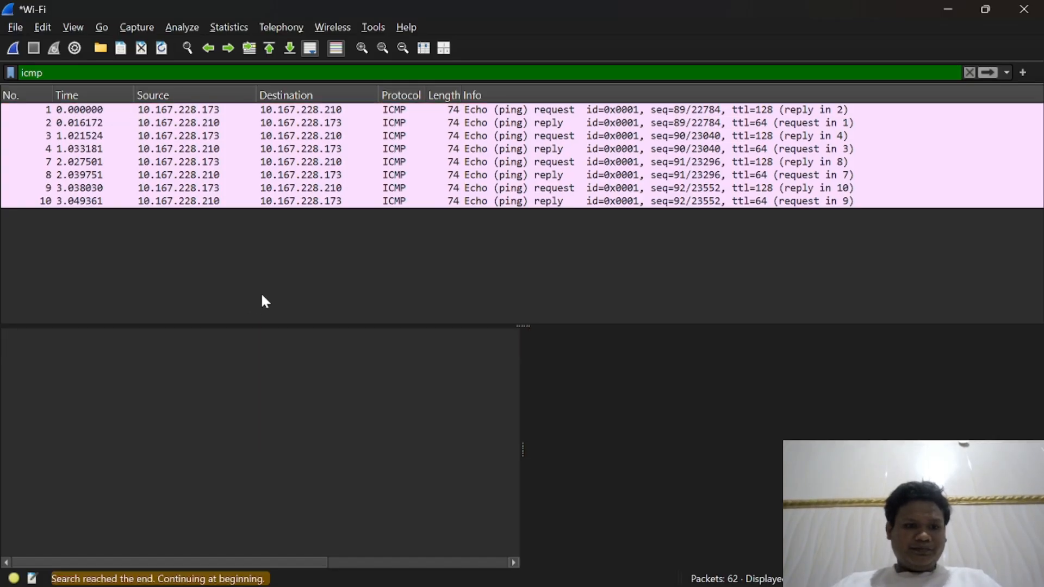
{"action": "left_click", "coordinate": [278, 110]}
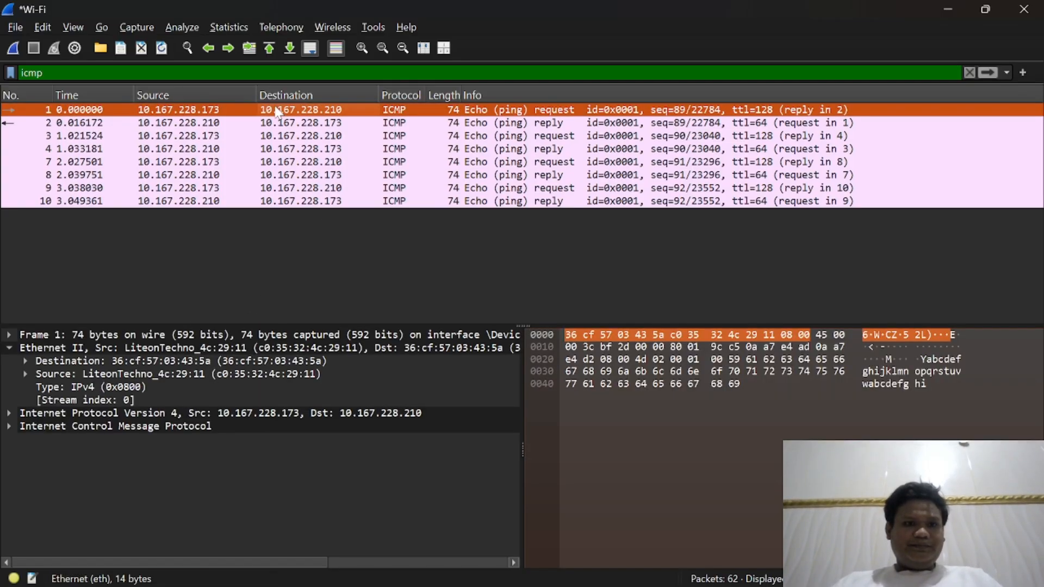
Step: Answer question 3 about the displayed frame type in Word with 0x0800, taken from frame 1's Ethernet II Type field in Wireshark
{"action": "key", "text": "alt+Tab"}
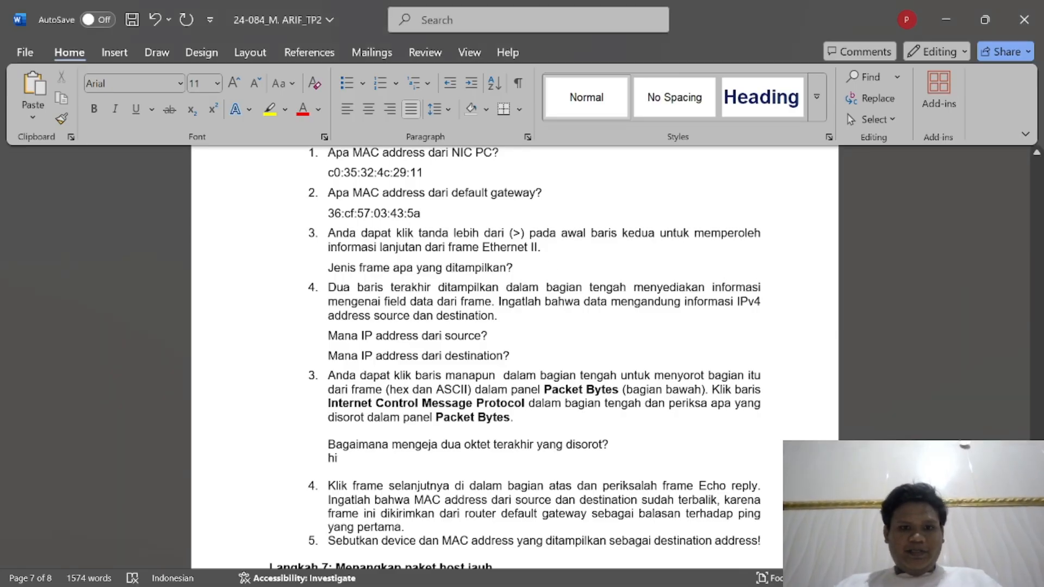
{"action": "left_click", "coordinate": [546, 273]}
{"action": "key", "text": "Return"}
{"action": "key", "text": "alt+Tab"}
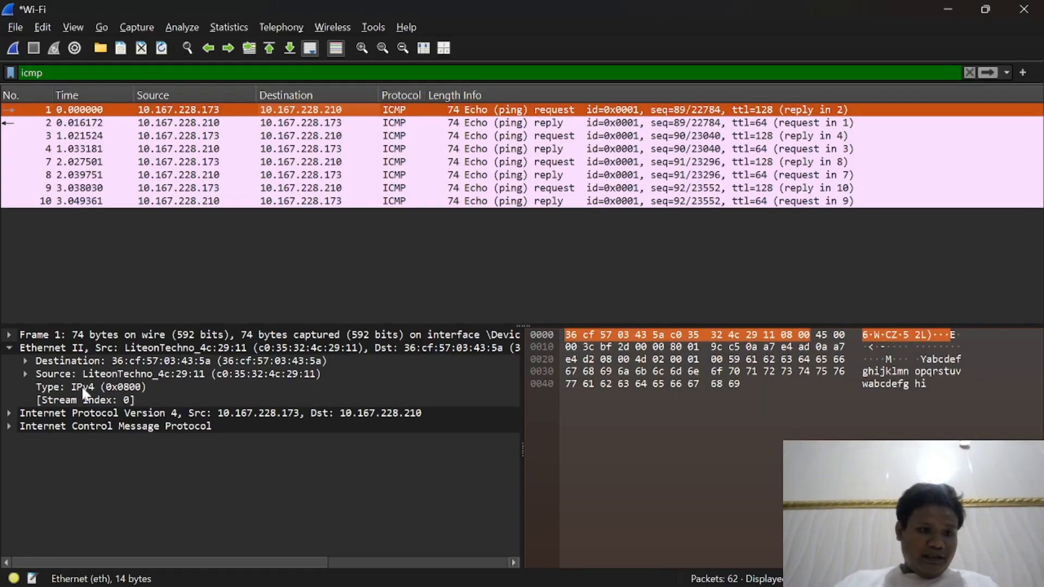
{"action": "left_click_drag", "start_coordinate": [84, 390], "coordinate": [96, 387]}
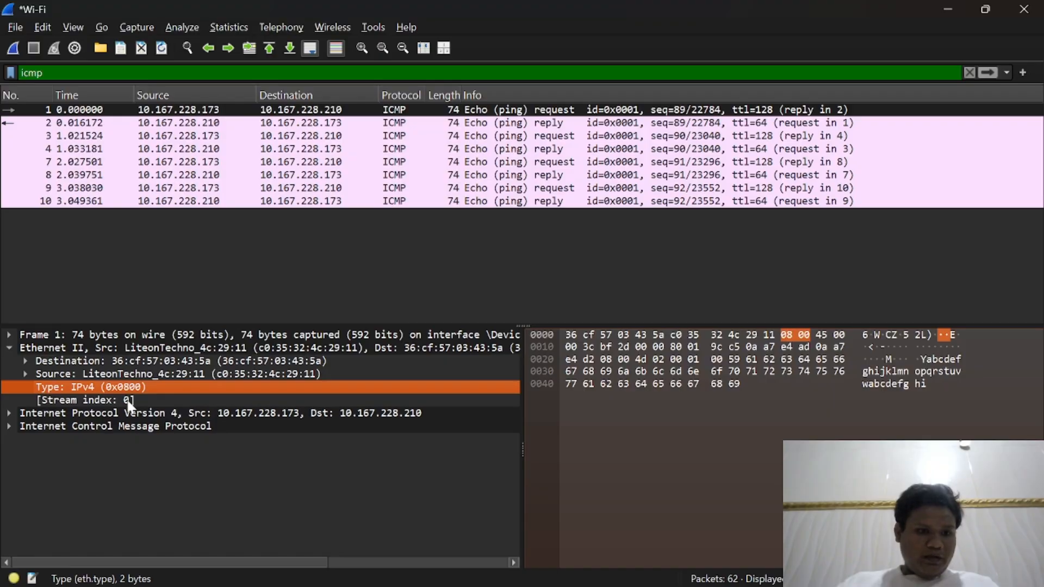
{"action": "key", "text": "alt+Tab"}
{"action": "type", "text": "0"}
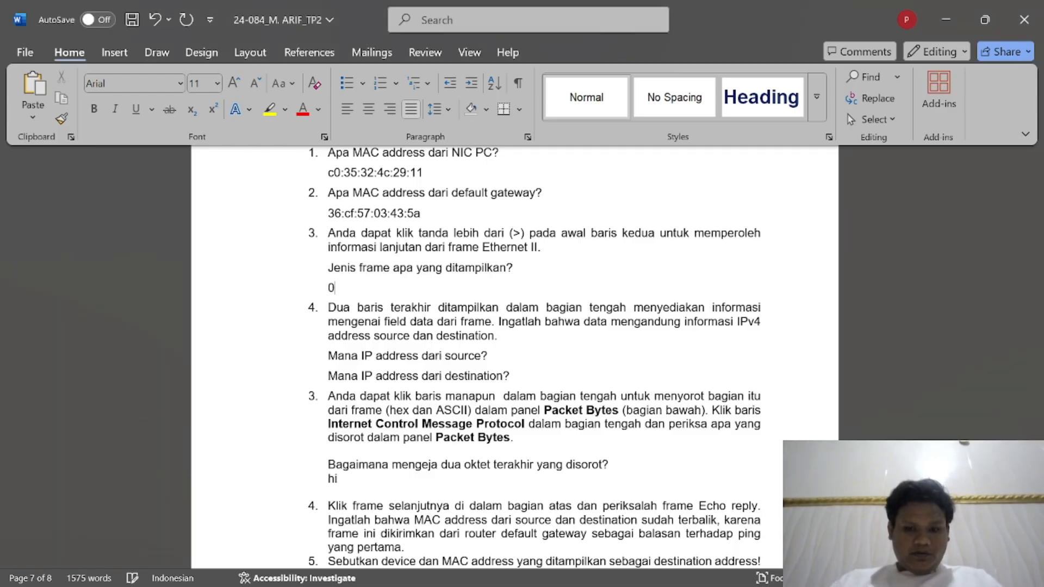
{"action": "type", "text": "x0"}
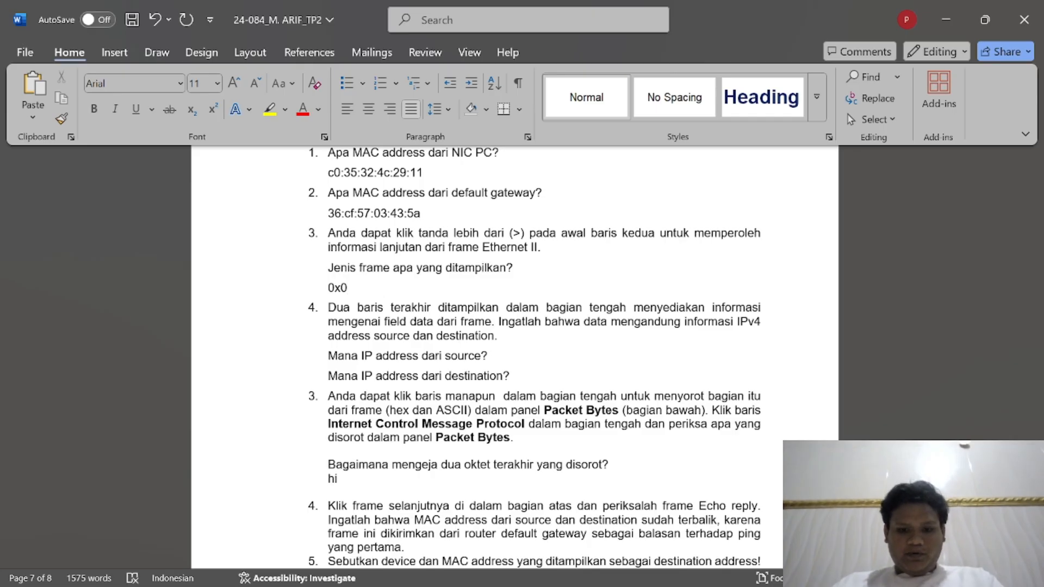
{"action": "type", "text": "800"}
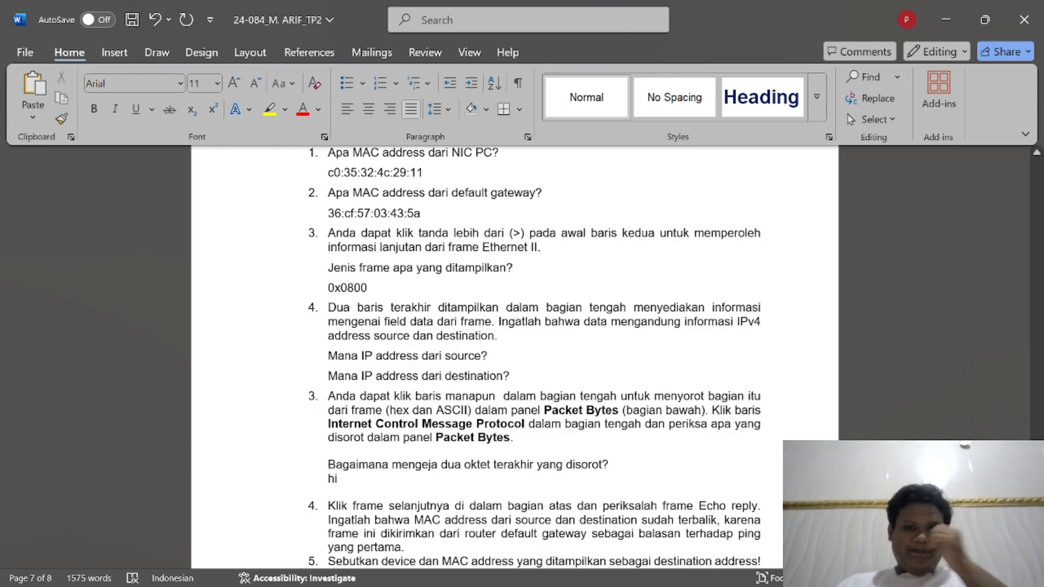
Step: Add an answer line beneath the source IP address question in Word, and look up frame 1's Internet Protocol Version 4 row in Wireshark
{"action": "left_click", "coordinate": [488, 356]}
{"action": "key", "text": "Return"}
{"action": "key", "text": "alt+Tab"}
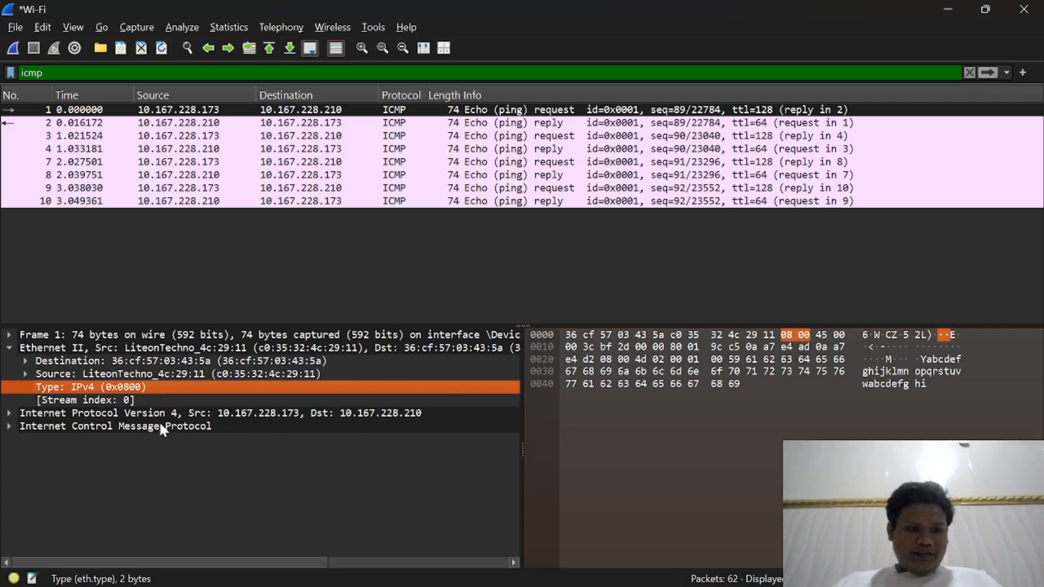
{"action": "left_click", "coordinate": [111, 414]}
{"action": "left_click", "coordinate": [9, 413]}
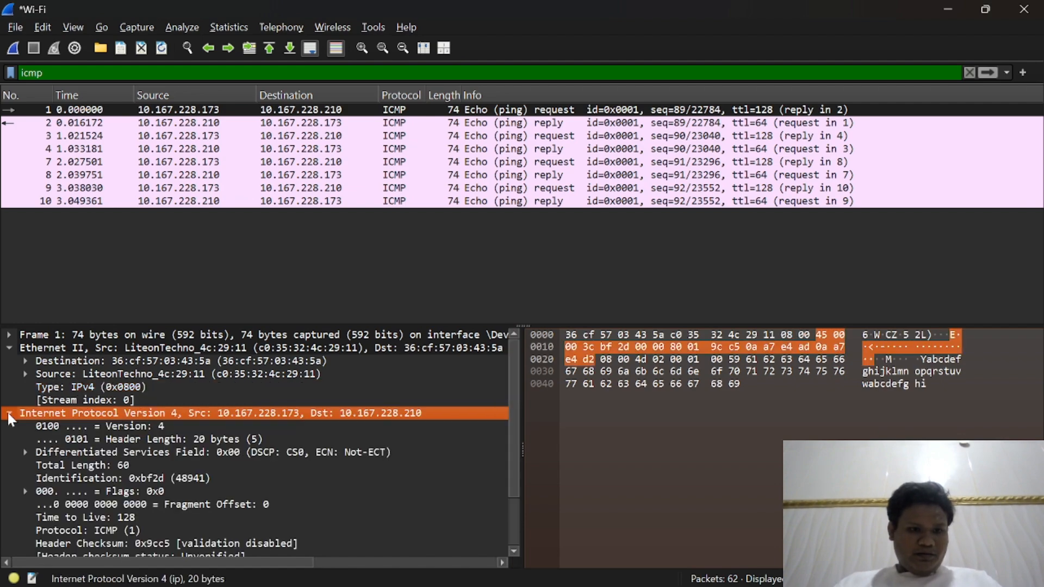
{"action": "left_click", "coordinate": [10, 413]}
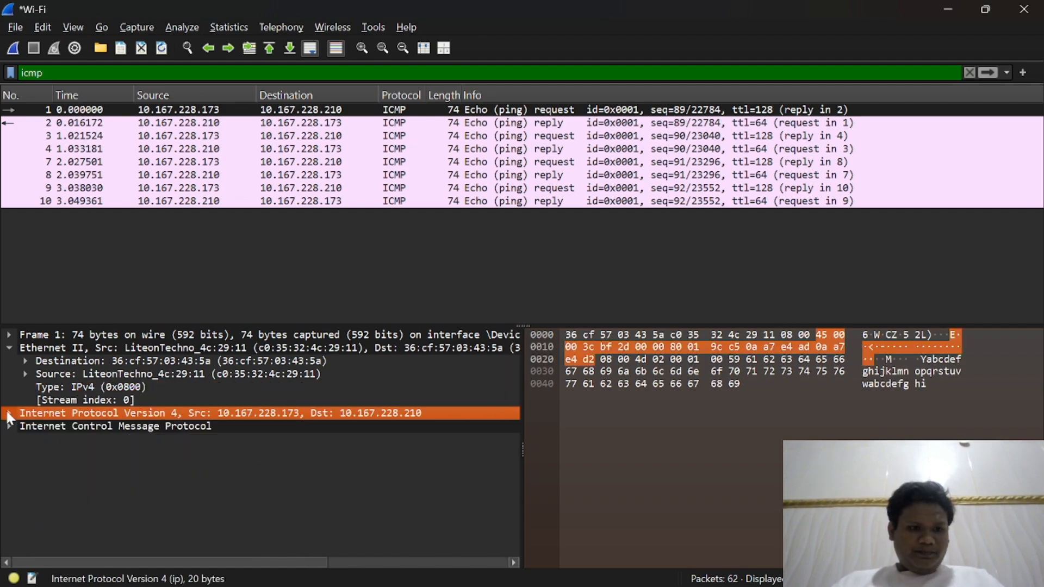
{"action": "key", "text": "alt+Tab"}
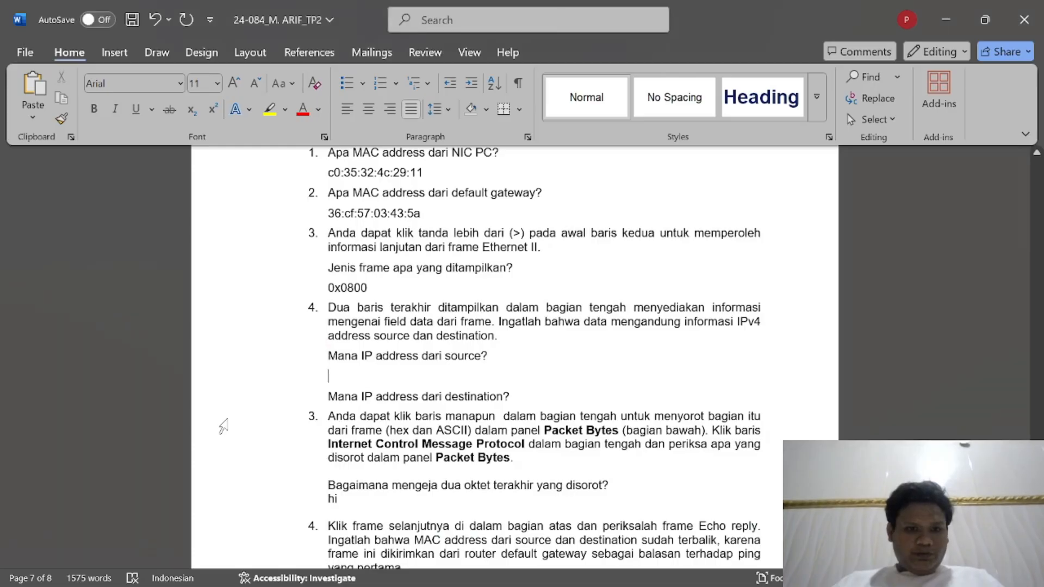
{"action": "key", "text": "alt+Tab"}
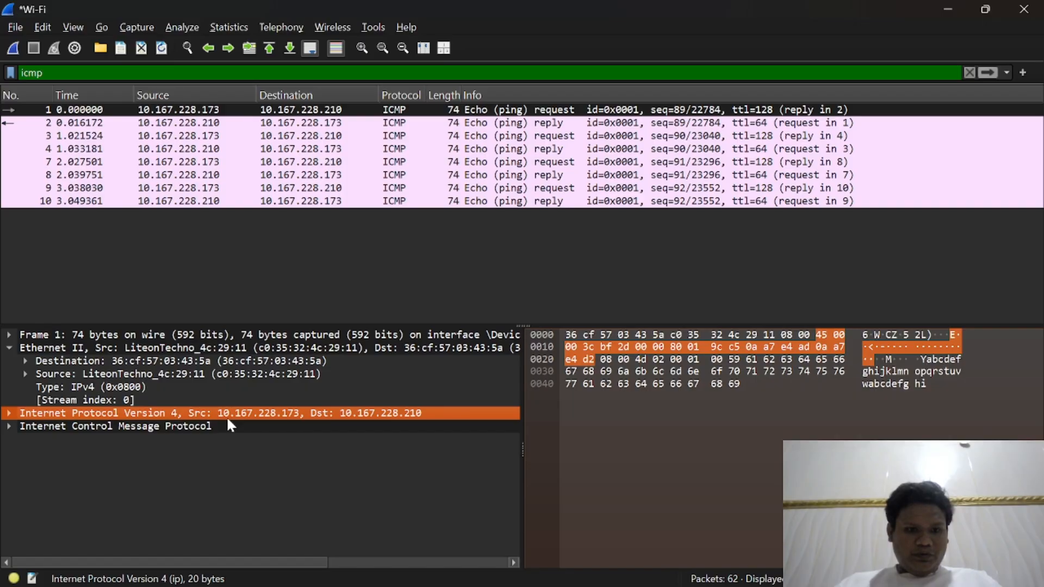
Step: Enter 10.167.228.173 in Word as the source IP address, checking it against the IPv4 row in Wireshark
{"action": "key", "text": "alt+Tab"}
{"action": "type", "text": "10"}
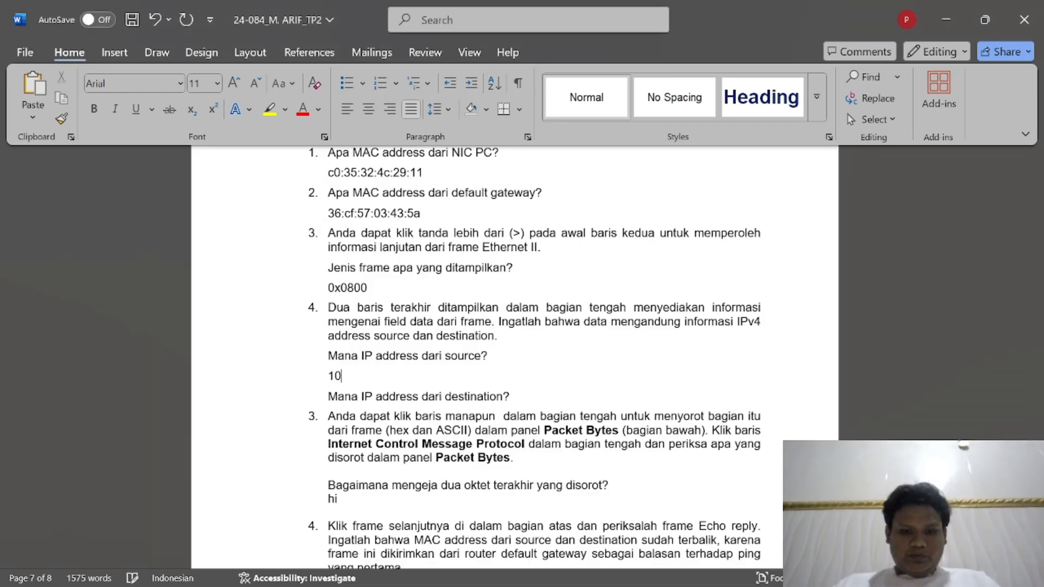
{"action": "type", "text": ".16"}
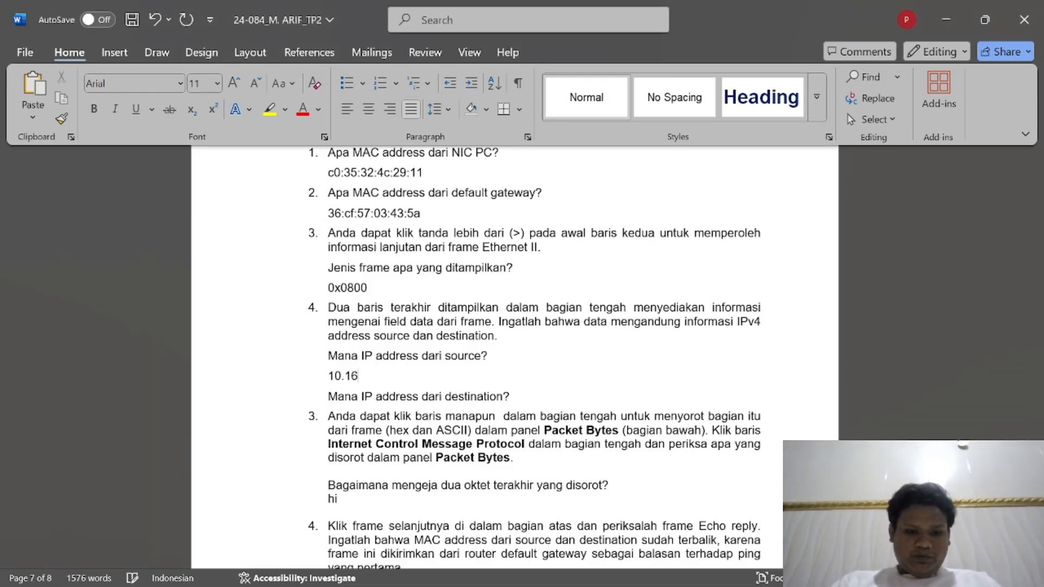
{"action": "type", "text": "7.228"}
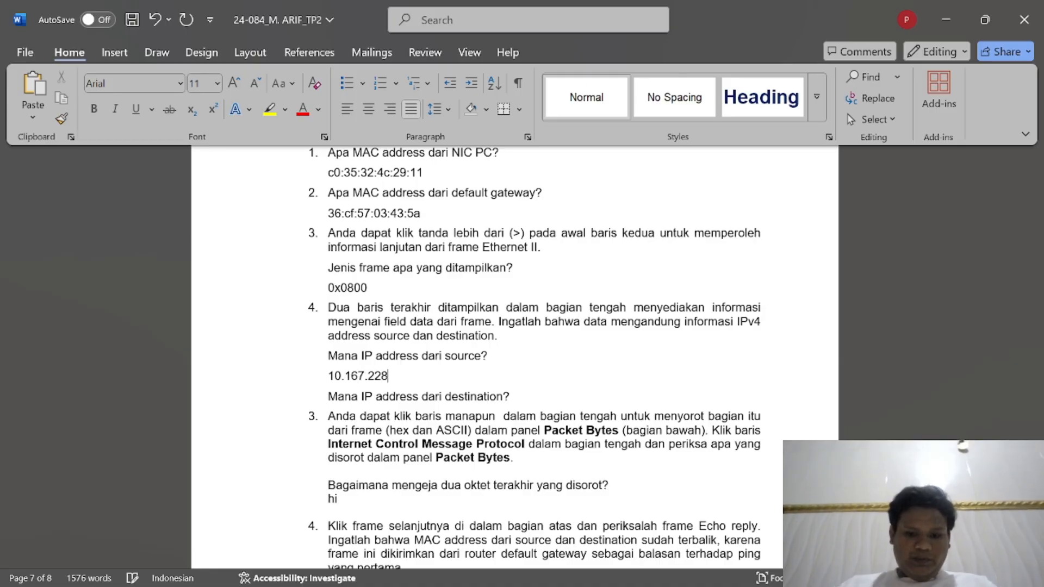
{"action": "key", "text": "alt+Tab"}
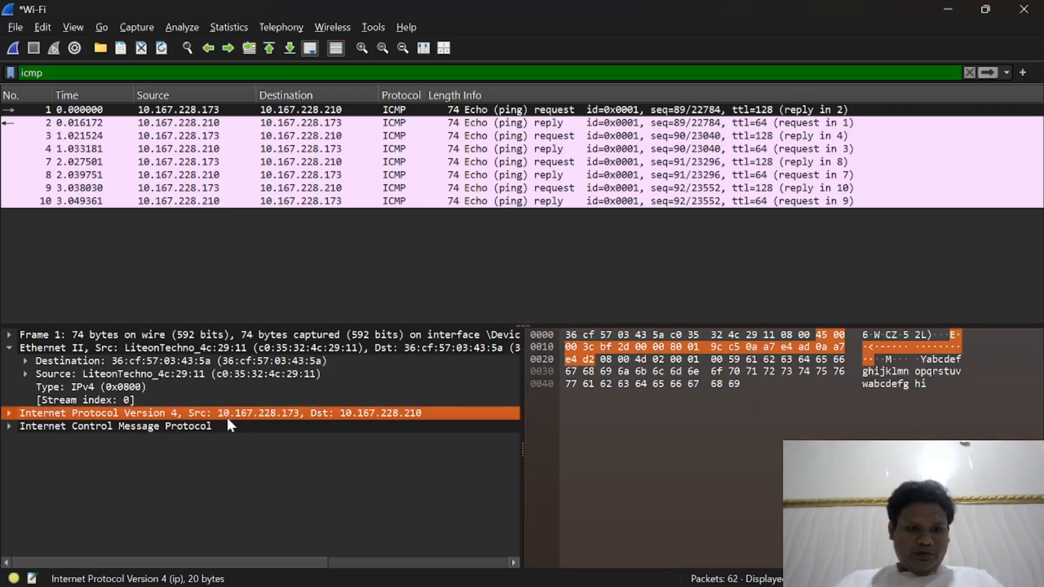
{"action": "key", "text": "alt+Tab"}
{"action": "type", "text": ".1"}
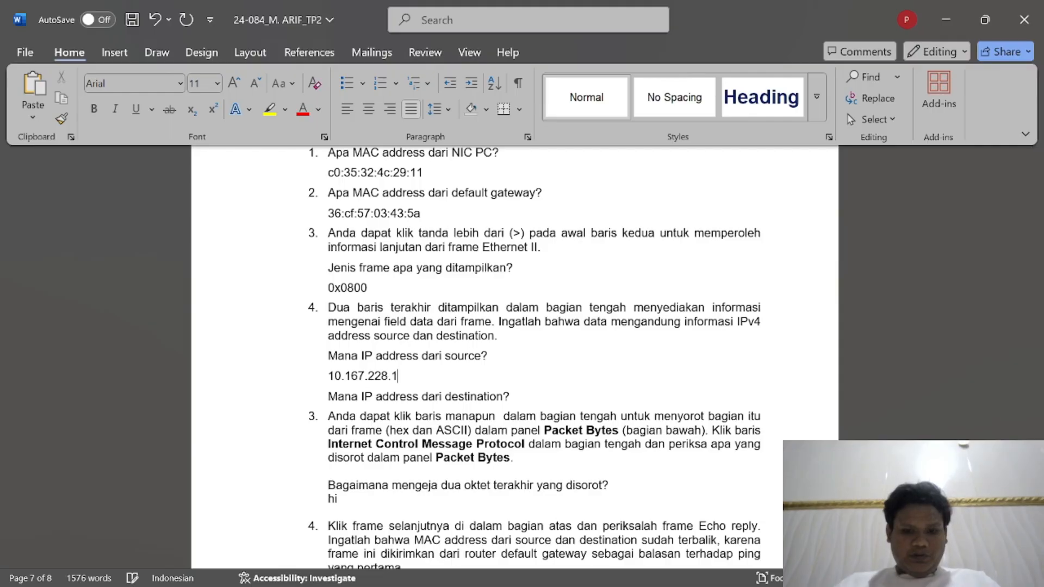
{"action": "type", "text": "73"}
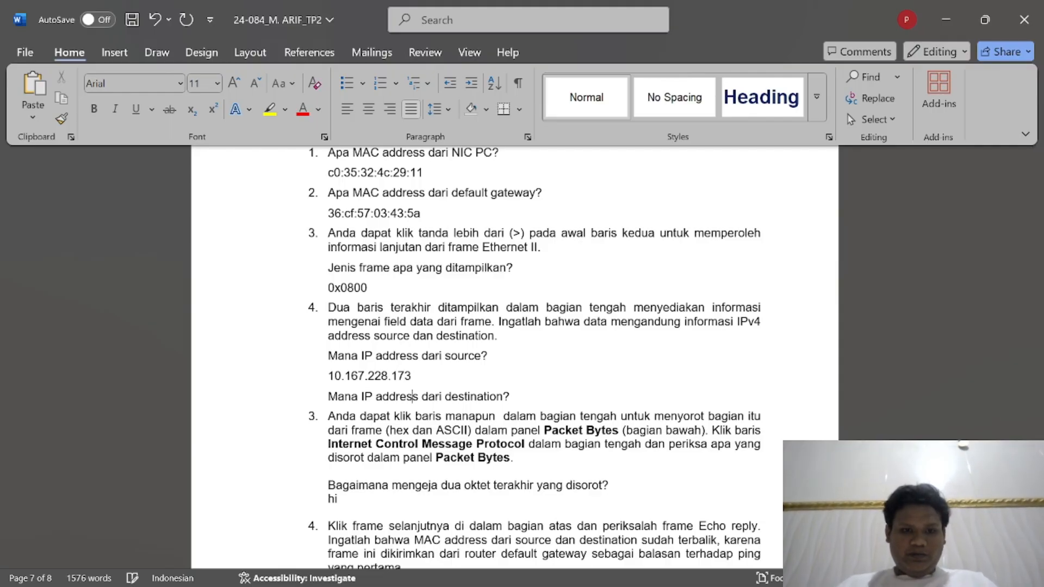
Step: Add an answer line beneath the destination IP address question in Word and enter 10.167.228.210, checking it against the IPv4 row in Wireshark
{"action": "key", "text": "Return"}
{"action": "key", "text": "alt+Tab"}
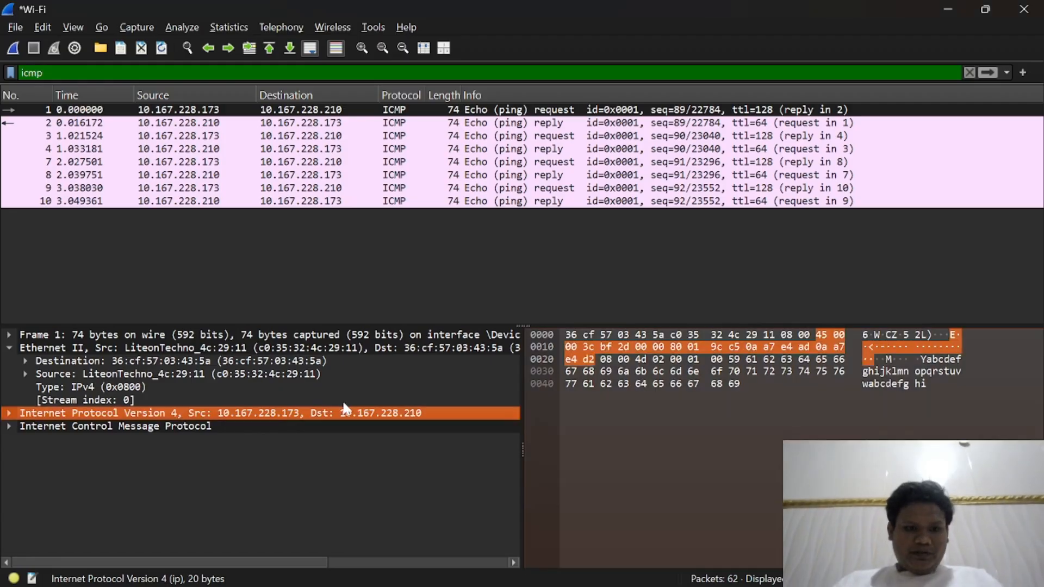
{"action": "key", "text": "alt+Tab"}
{"action": "type", "text": "10"}
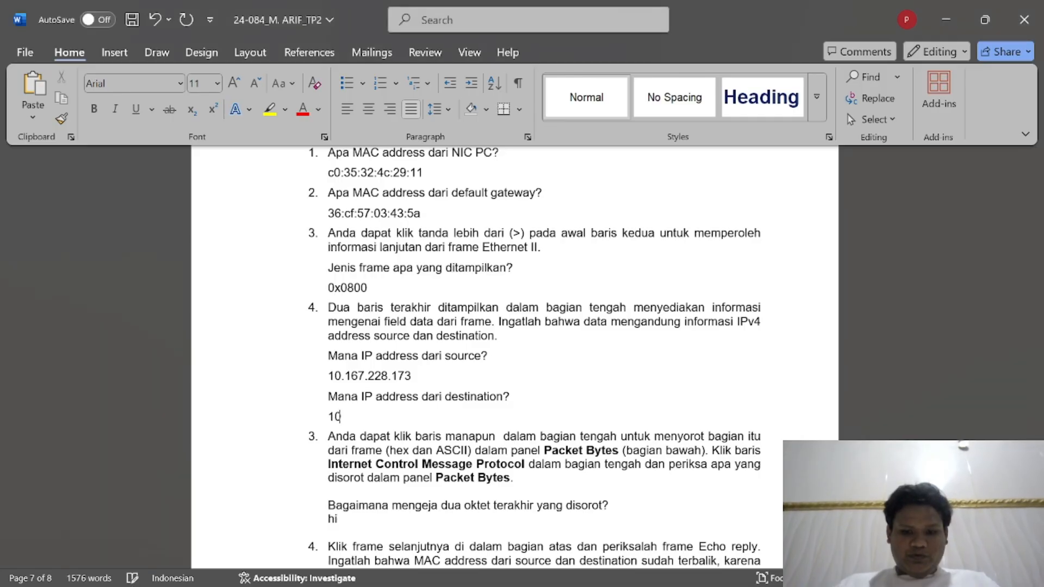
{"action": "type", "text": ".167."}
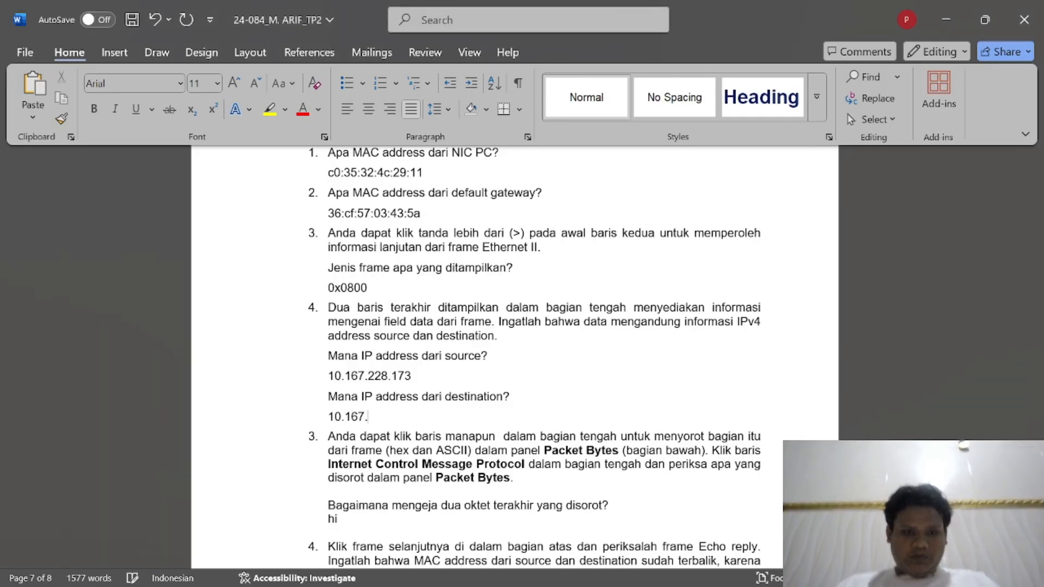
{"action": "key", "text": "alt+Tab"}
{"action": "key", "text": "alt+Tab"}
{"action": "type", "text": "2"}
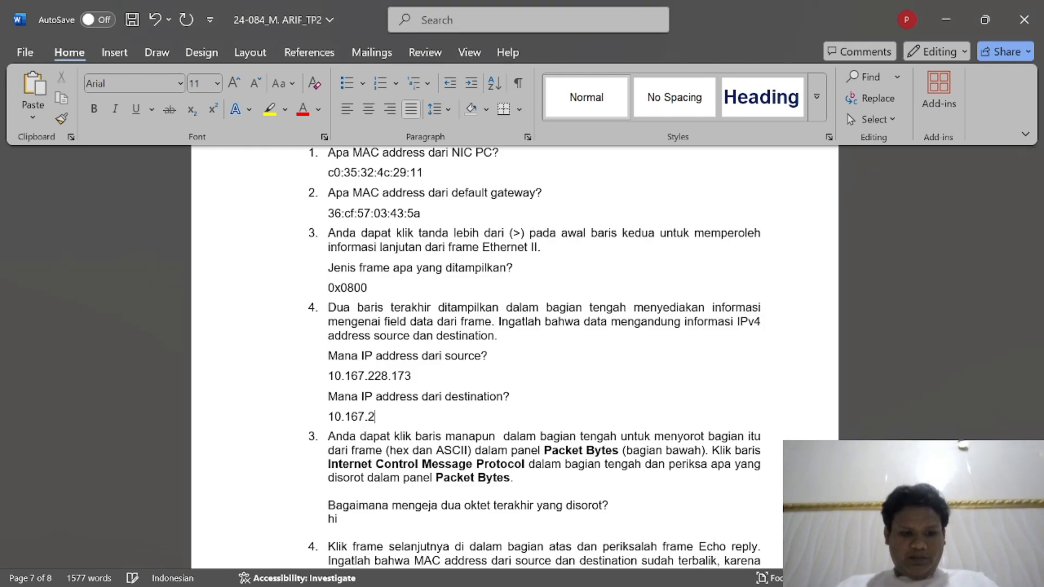
{"action": "type", "text": "28.210"}
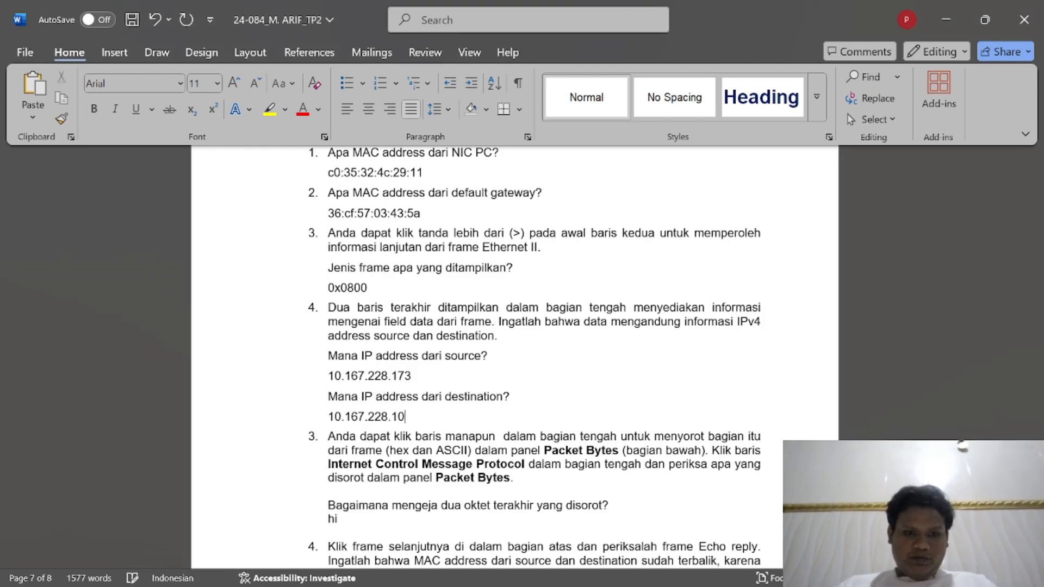
{"action": "key", "text": "Left"}
{"action": "key", "text": "BackSpace"}
{"action": "type", "text": "21"}
{"action": "key", "text": "Down"}
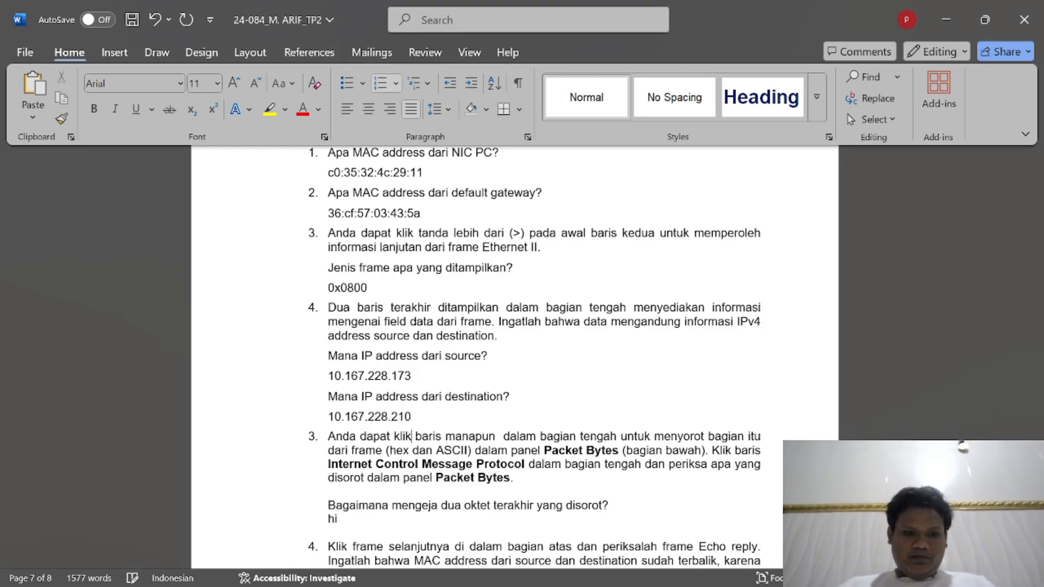
Step: Check Word's answer about the last two highlighted octets against frame 1's Internet Control Message Protocol bytes in Wireshark
{"action": "key", "text": "Down"}
{"action": "key", "text": "Down"}
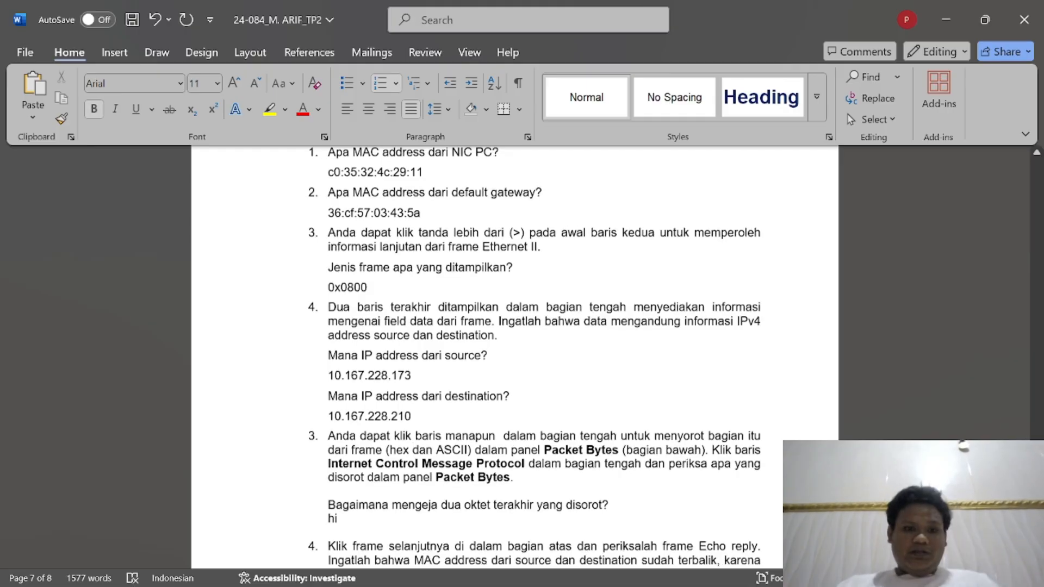
{"action": "scroll", "coordinate": [532, 359], "scroll_direction": "down", "scroll_amount": 1}
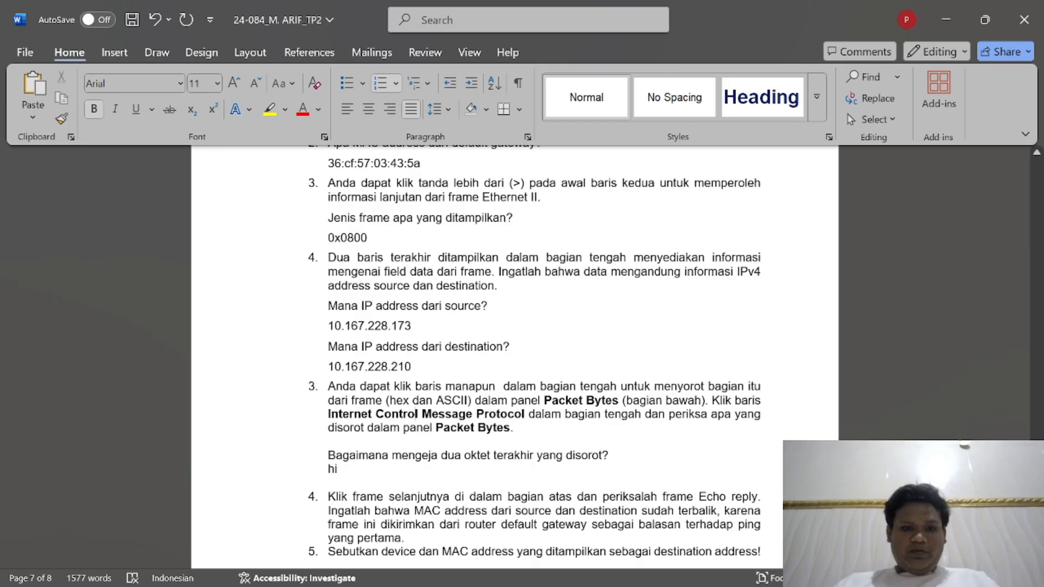
{"action": "key", "text": "alt+Tab"}
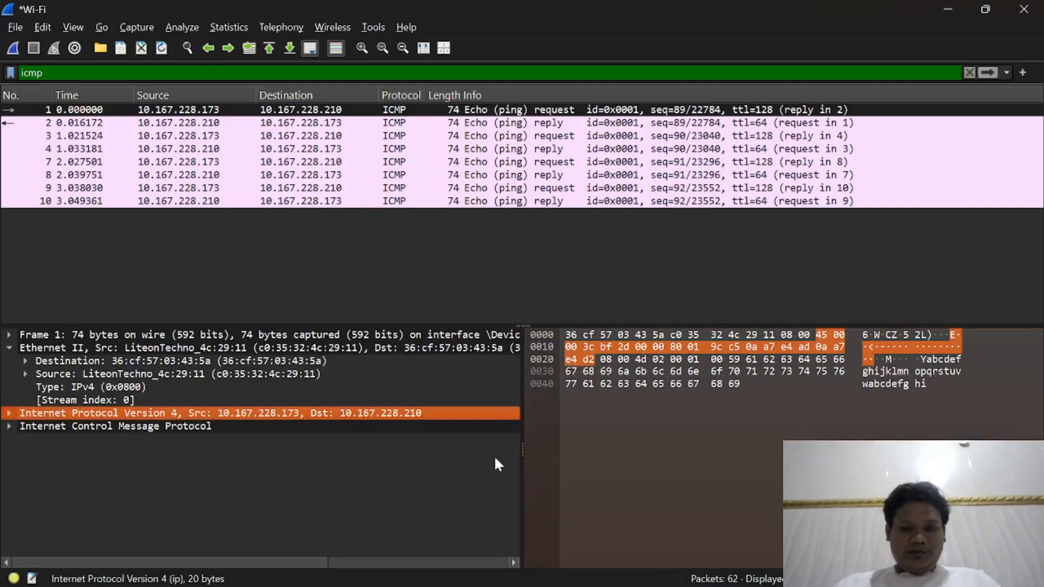
{"action": "key", "text": "alt+Tab"}
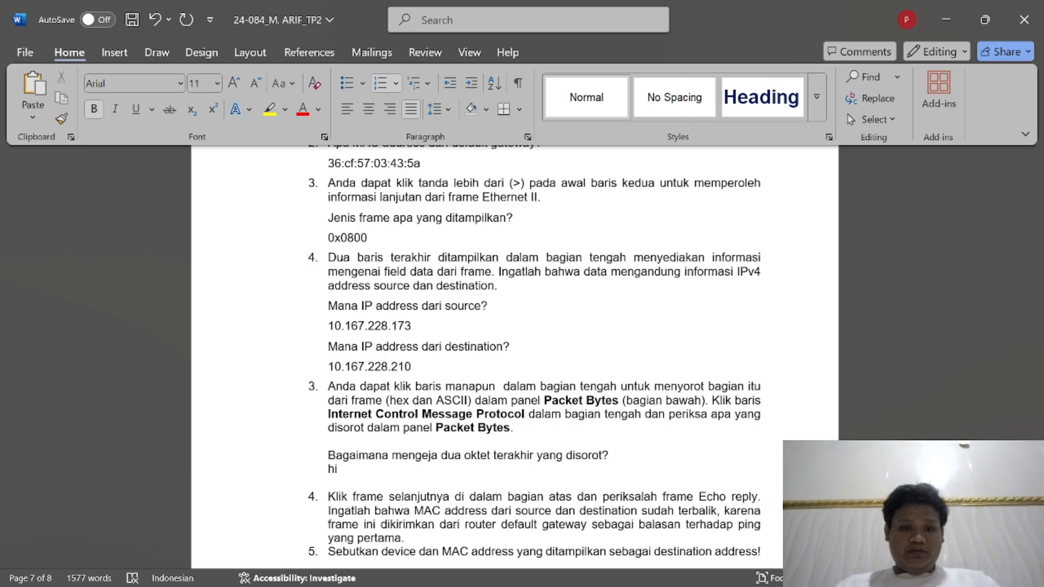
{"action": "key", "text": "alt+Tab"}
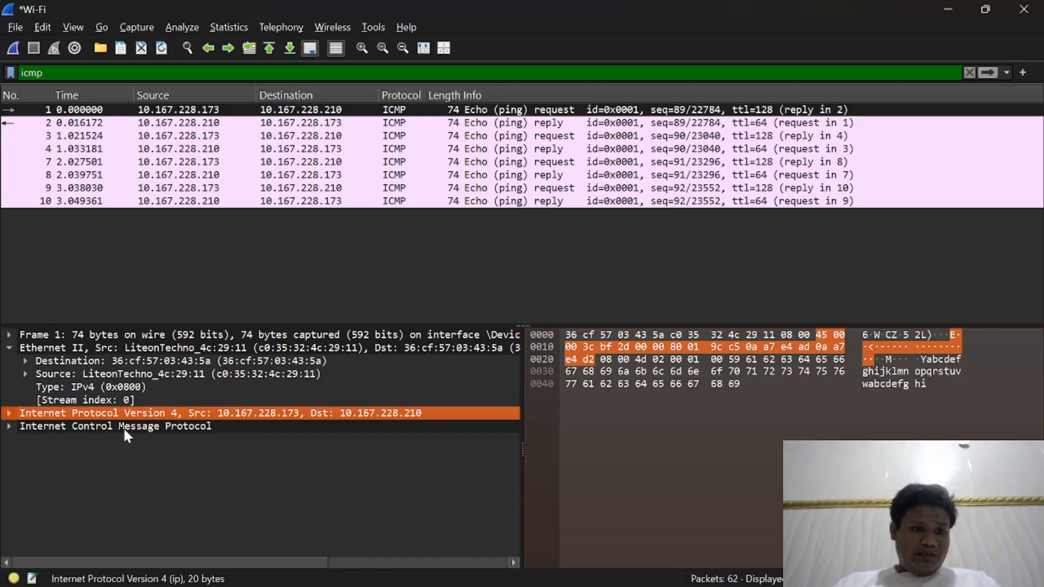
{"action": "left_click", "coordinate": [125, 428]}
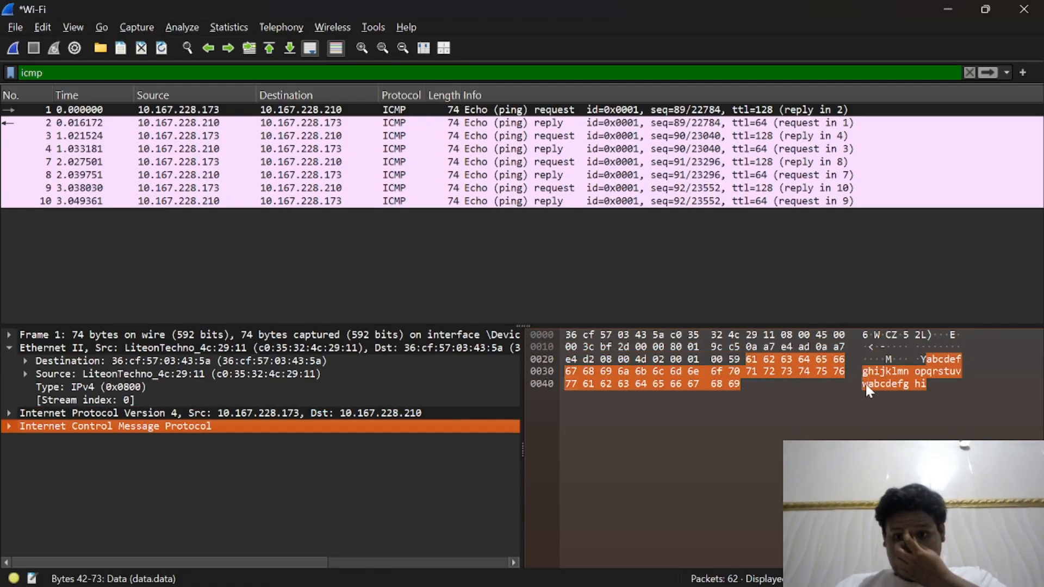
{"action": "left_click", "coordinate": [917, 386]}
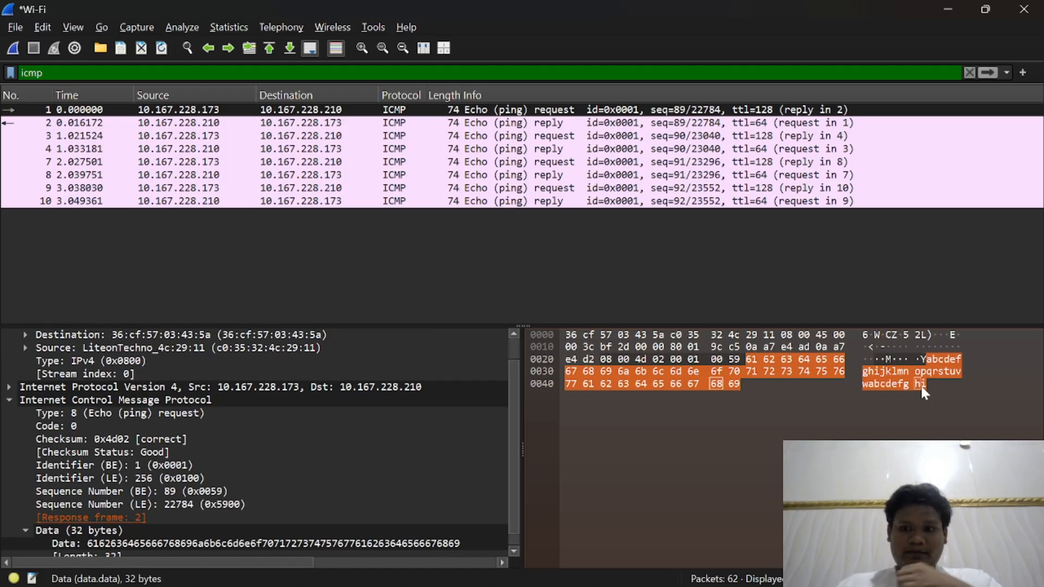
{"action": "key", "text": "alt+Tab"}
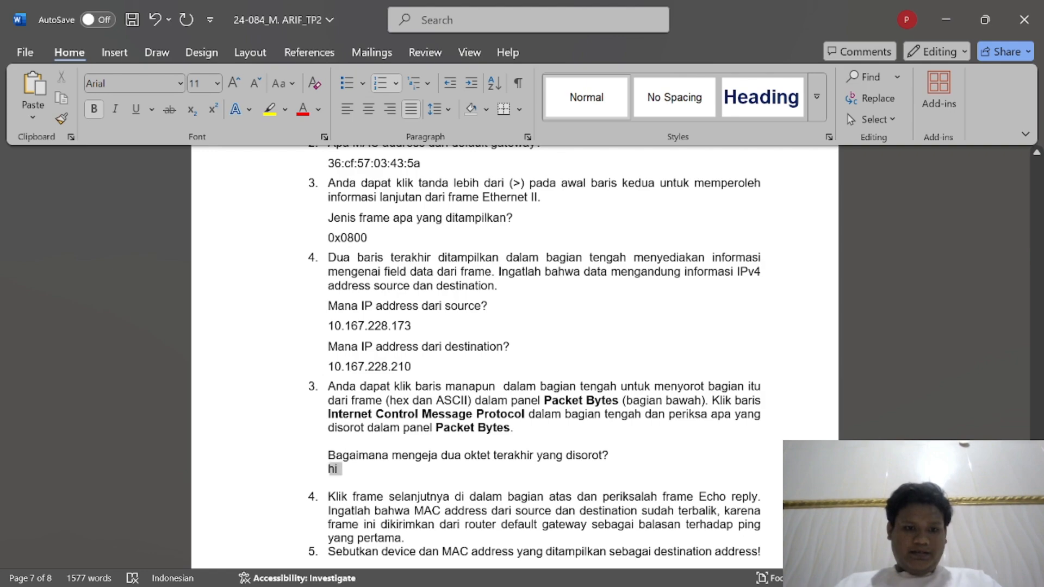
{"action": "left_click", "coordinate": [323, 471]}
Step: Read the Echo reply instructions and destination address question in Word, and reselect the first Echo (ping) request in Wireshark, collapsing its ICMP details
{"action": "scroll", "coordinate": [323, 471], "scroll_direction": "down", "scroll_amount": 3}
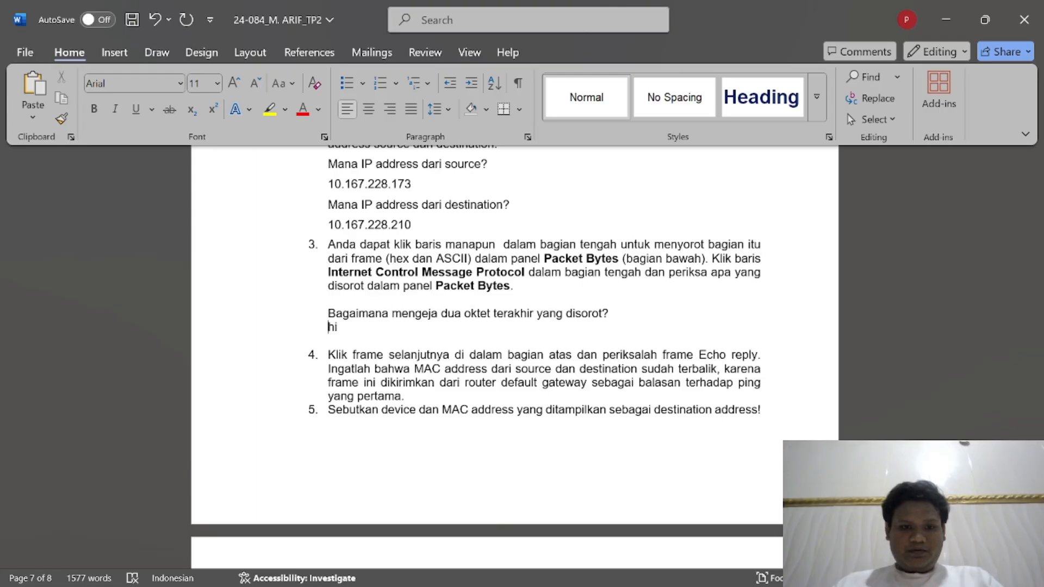
{"action": "key", "text": "alt+Tab"}
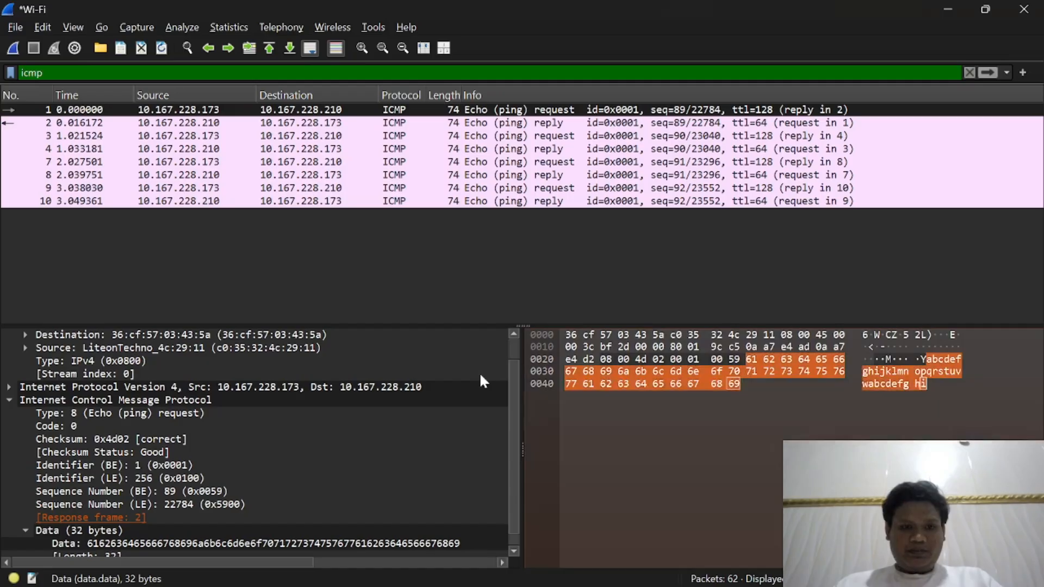
{"action": "left_click", "coordinate": [439, 111]}
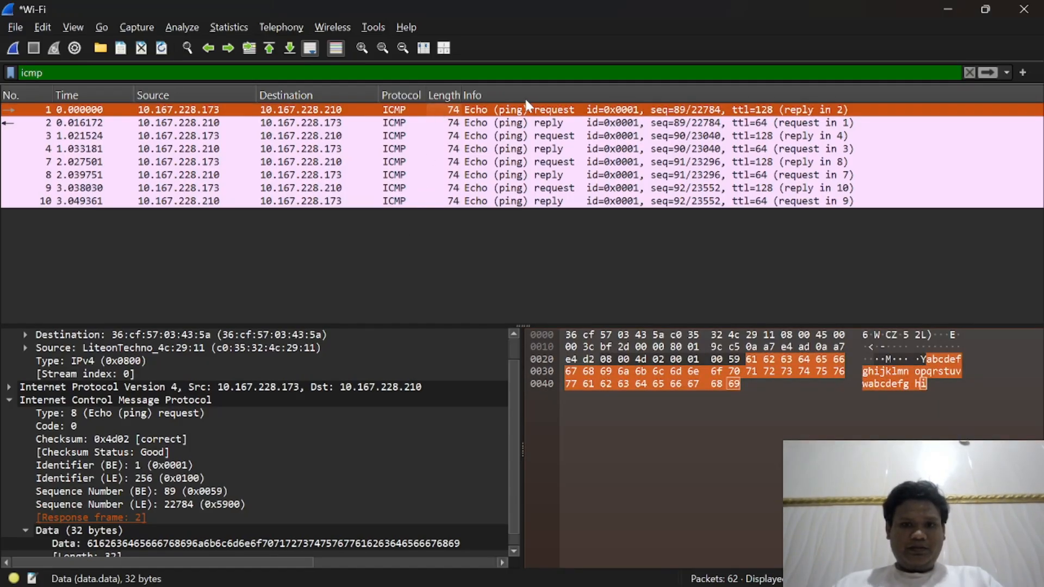
{"action": "left_click", "coordinate": [8, 398]}
{"action": "key", "text": "alt+Tab"}
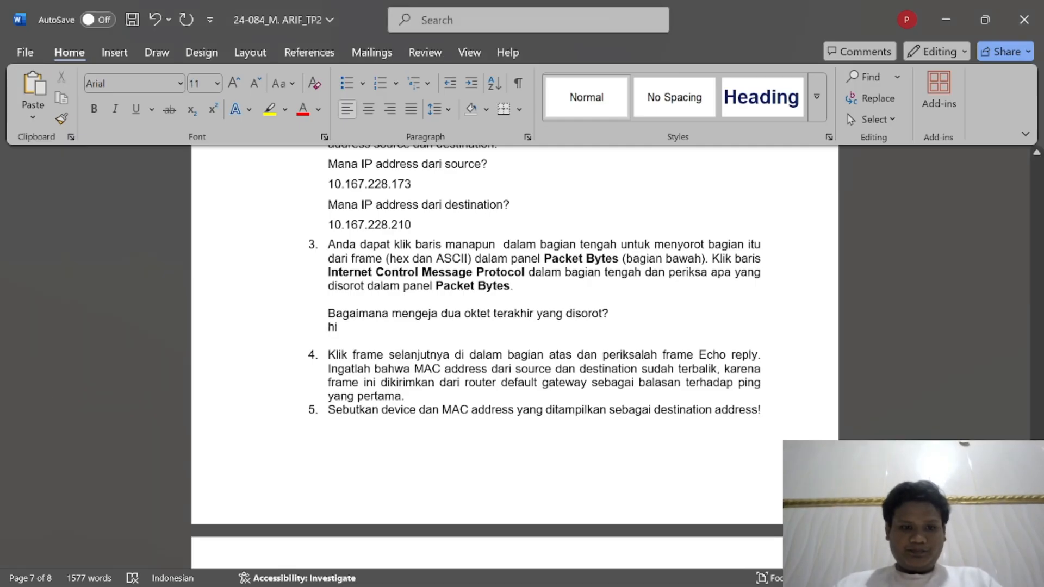
Step: Add an unnumbered, indented answer line beneath question 5 about the destination device and MAC address in Word
{"action": "scroll", "coordinate": [487, 342], "scroll_direction": "down", "scroll_amount": 2}
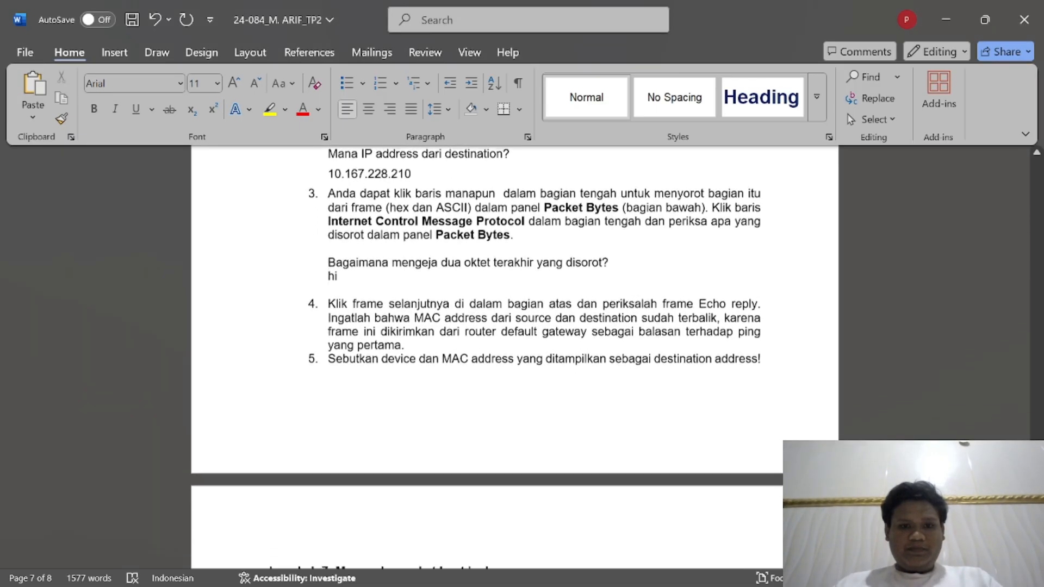
{"action": "scroll", "coordinate": [516, 357], "scroll_direction": "down", "scroll_amount": 2}
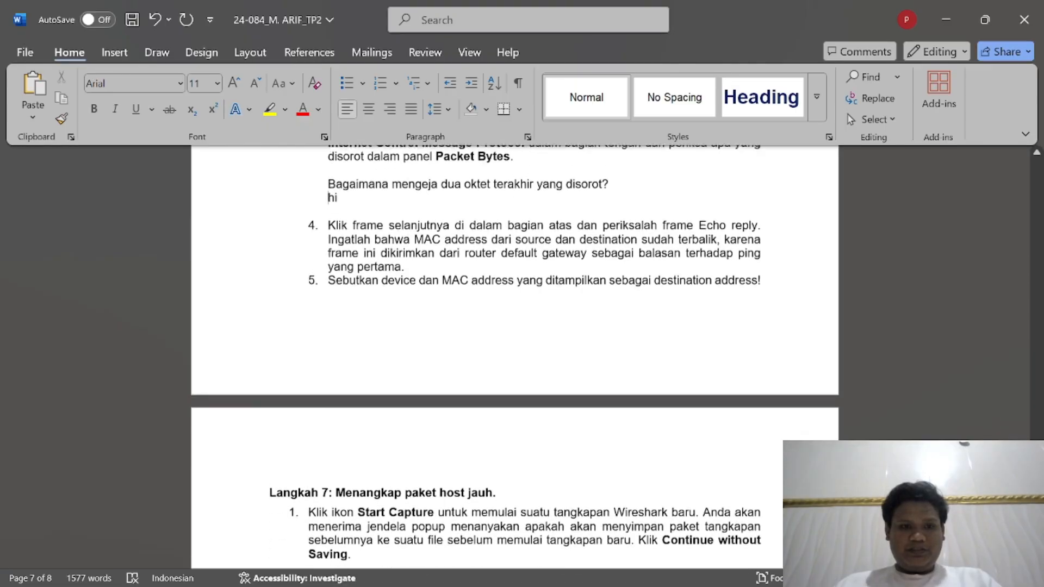
{"action": "scroll", "coordinate": [514, 353], "scroll_direction": "up", "scroll_amount": 1}
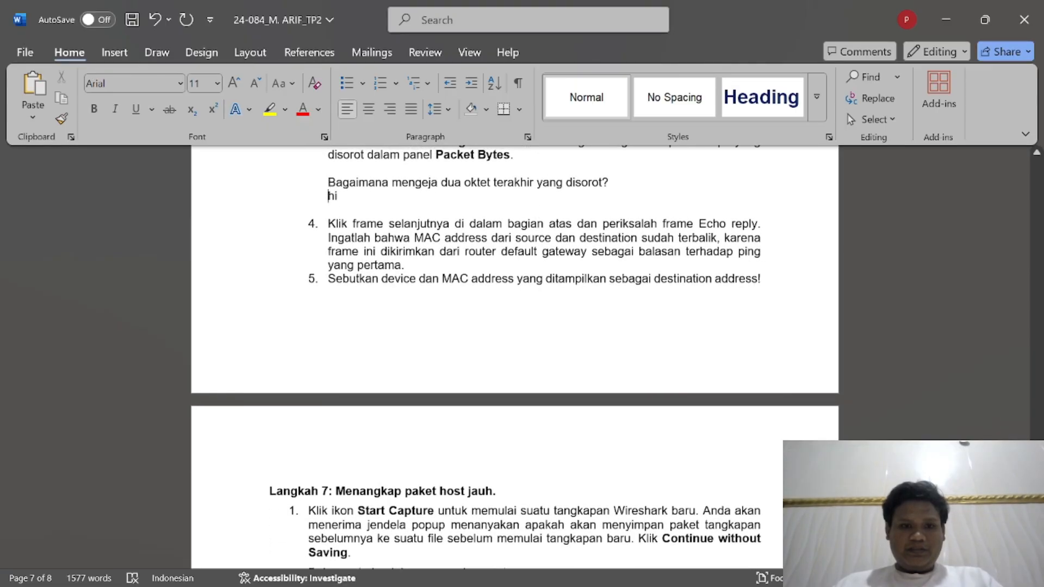
{"action": "left_click", "coordinate": [770, 280]}
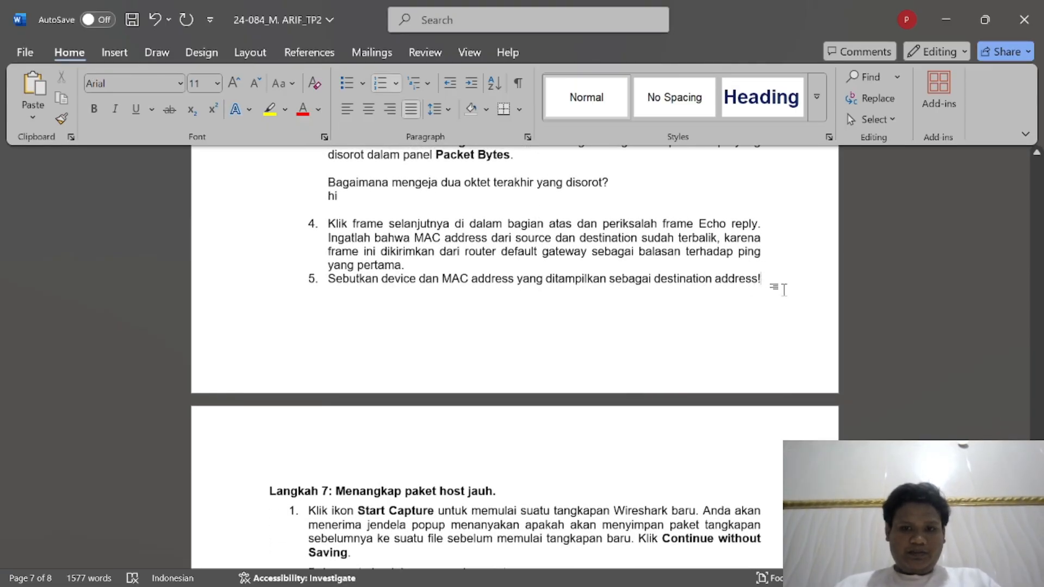
{"action": "key", "text": "Return"}
{"action": "key", "text": "BackSpace"}
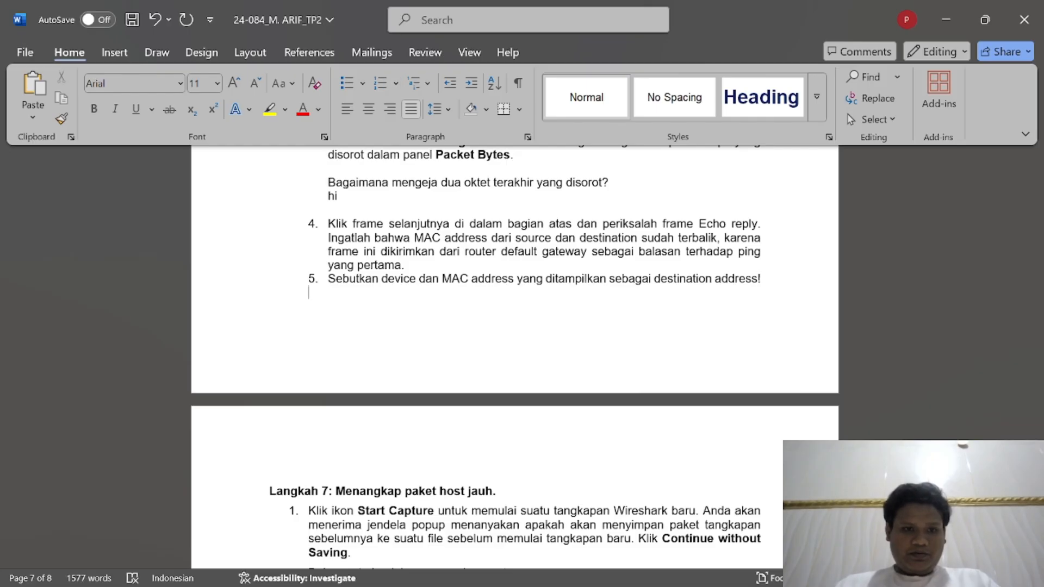
{"action": "key", "text": "Tab"}
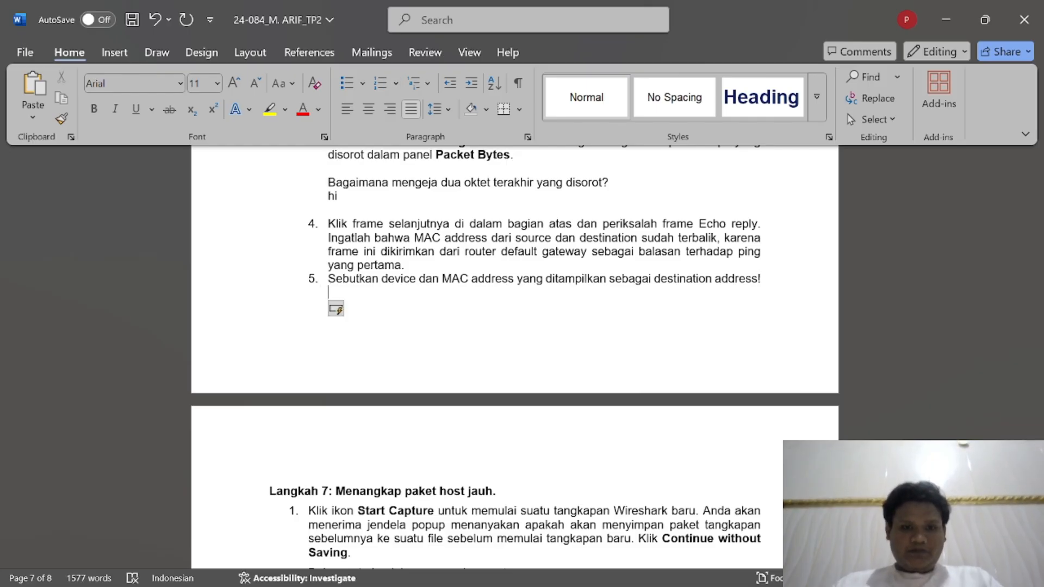
Step: Switch to Wireshark and examine the Ethernet II source row of frame 1 for the device name and MAC address, returning to Word
{"action": "key", "text": "alt+Tab"}
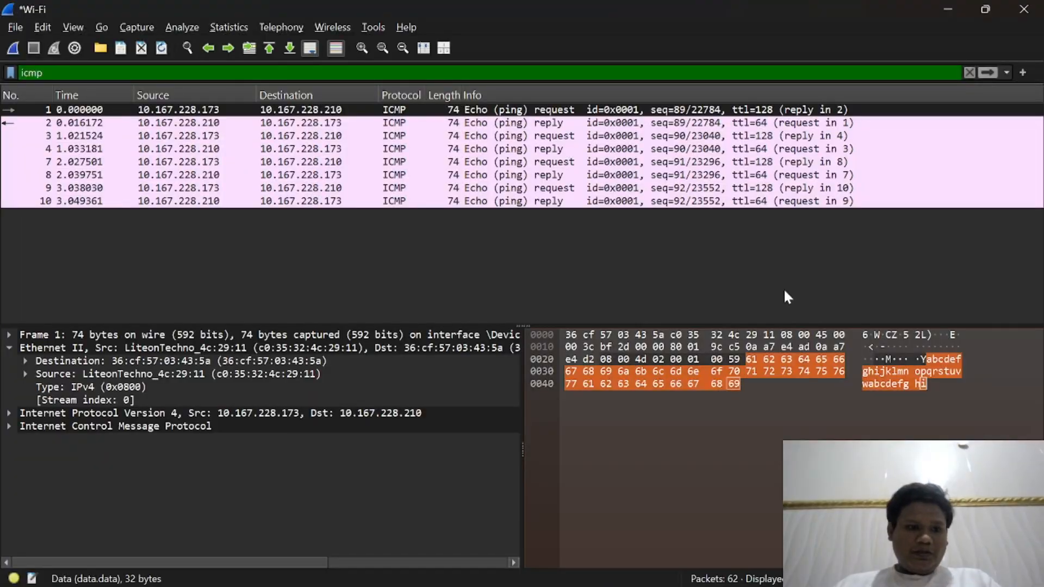
{"action": "left_click", "coordinate": [106, 374]}
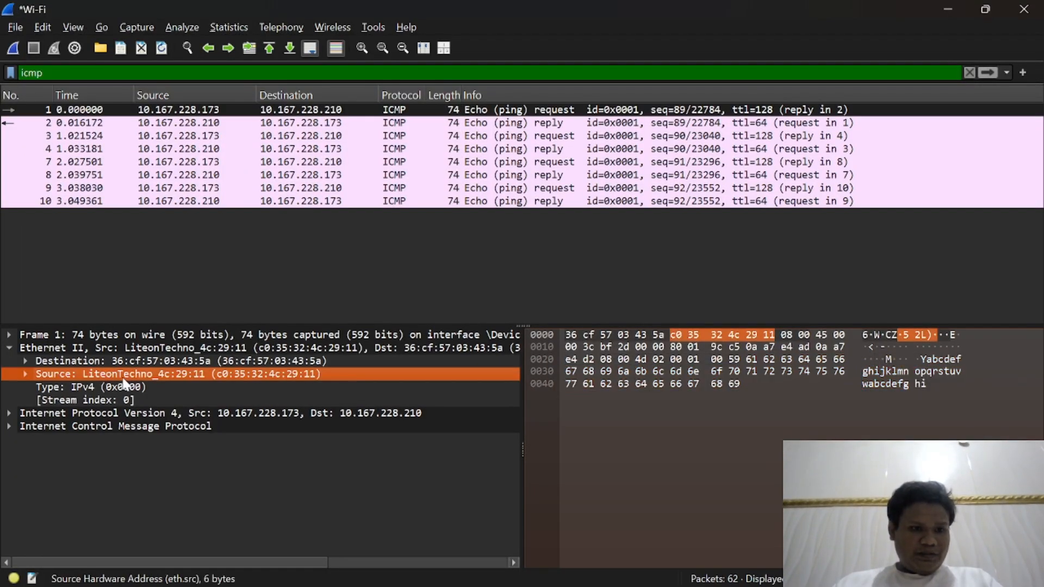
{"action": "key", "text": "alt+Tab"}
{"action": "scroll", "coordinate": [514, 359], "scroll_direction": "up", "scroll_amount": 15}
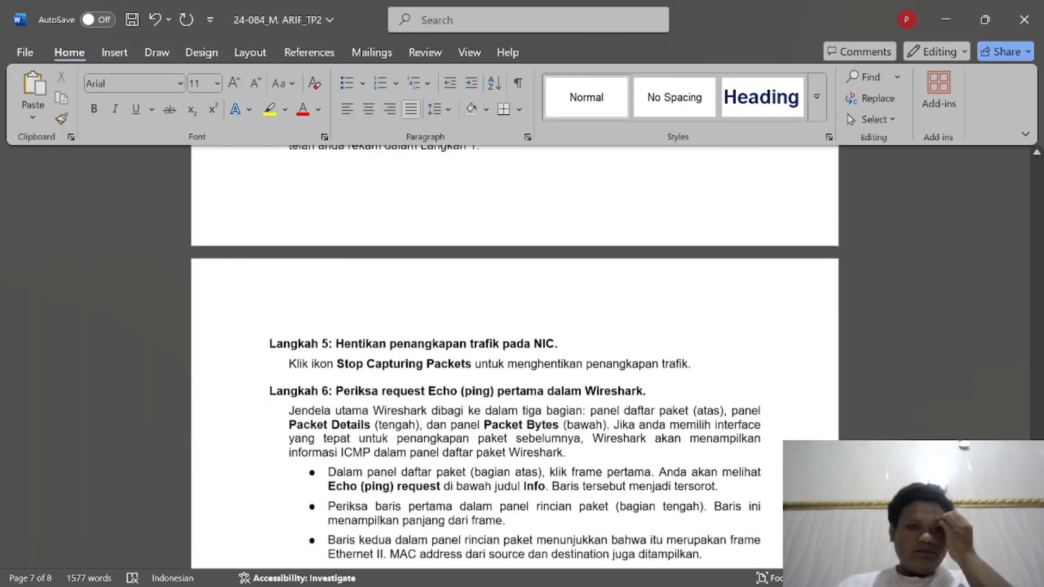
{"action": "key", "text": "alt+Tab"}
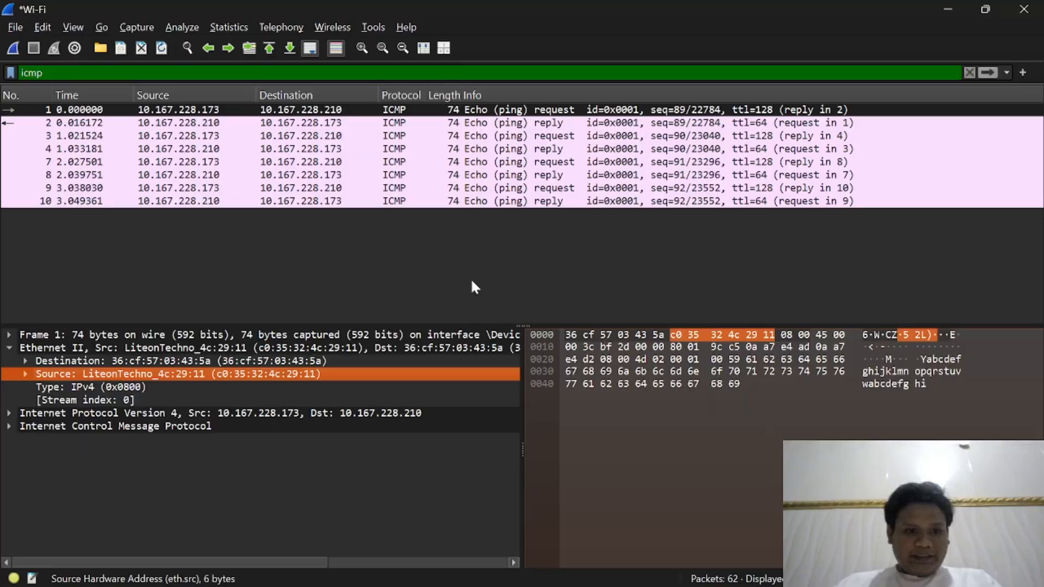
{"action": "key", "text": "alt+Tab"}
Step: Copy LiteonTechno from the answer to the Vendor ID (OUI) question in the Pertanyaan list above Latihan 2
{"action": "scroll", "coordinate": [514, 359], "scroll_direction": "up", "scroll_amount": 10}
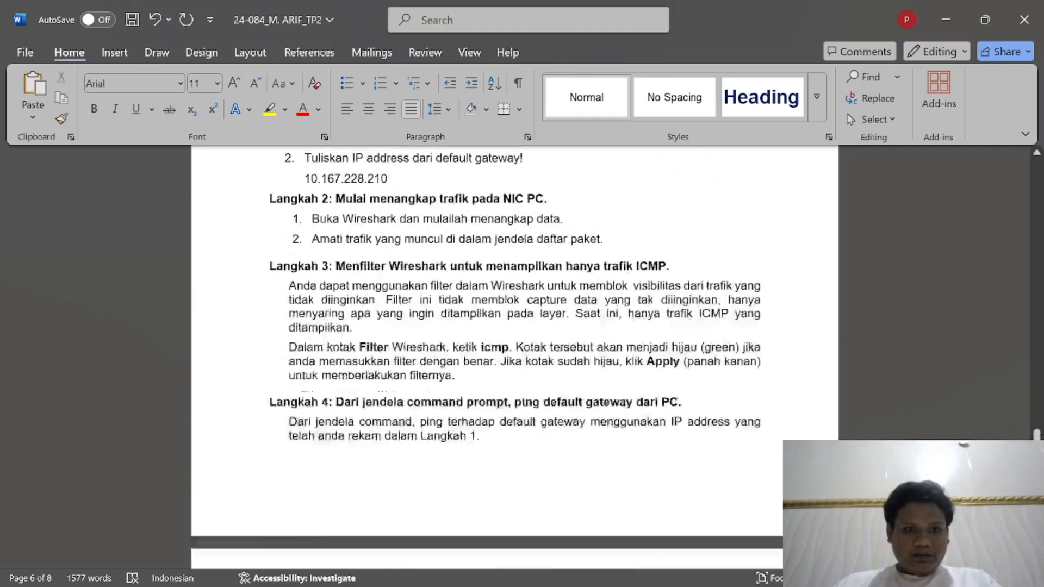
{"action": "scroll", "coordinate": [515, 358], "scroll_direction": "up", "scroll_amount": 5}
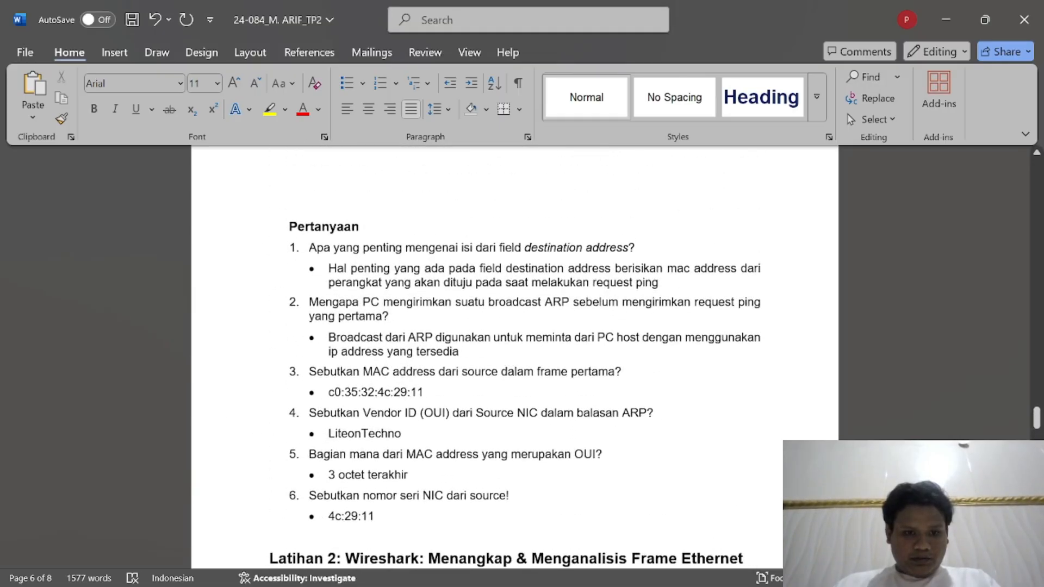
{"action": "left_click_drag", "start_coordinate": [407, 435], "coordinate": [330, 435]}
{"action": "key", "text": "ctrl+c"}
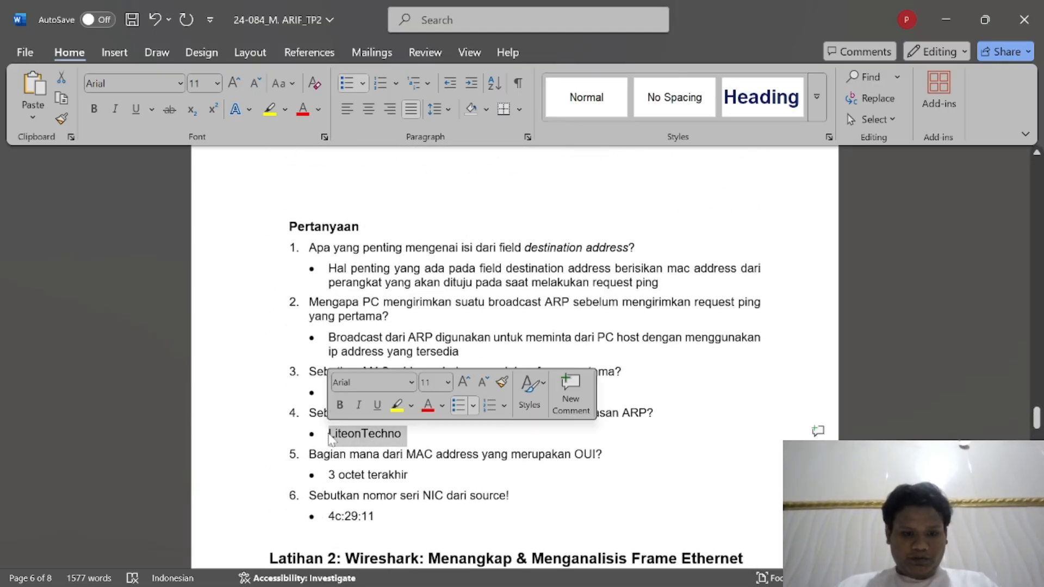
Step: Paste LiteonTechno as an unnumbered line directly beneath question 5, and add an empty answer line below it
{"action": "scroll", "coordinate": [331, 439], "scroll_direction": "down", "scroll_amount": 15}
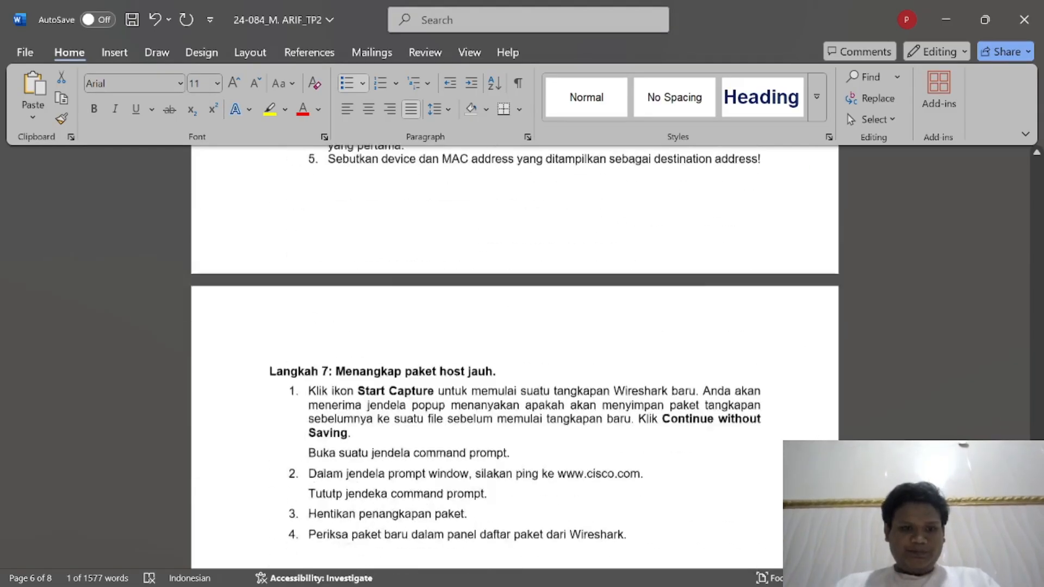
{"action": "scroll", "coordinate": [386, 258], "scroll_direction": "up", "scroll_amount": 7}
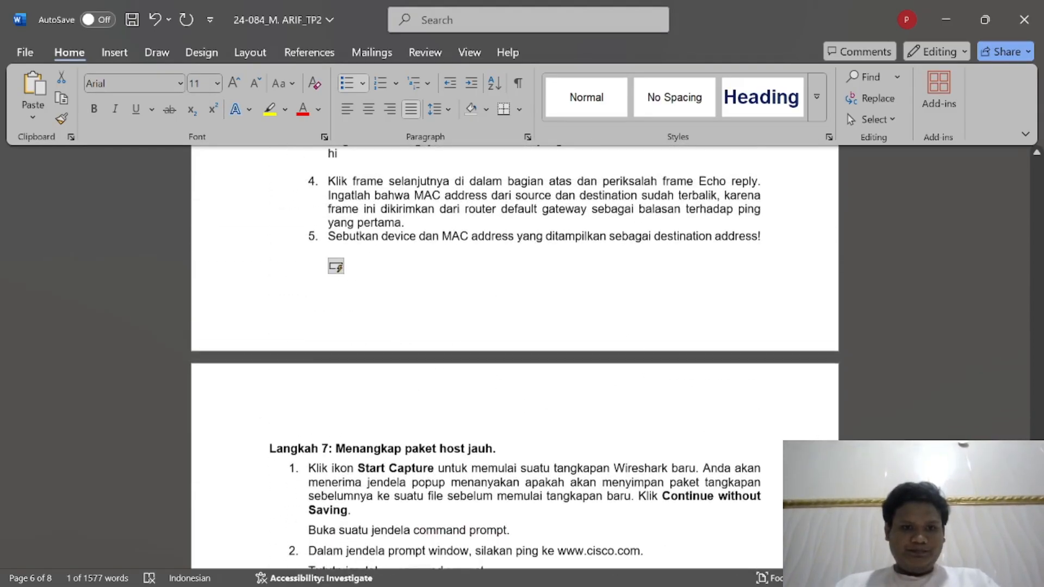
{"action": "key", "text": "ctrl+v"}
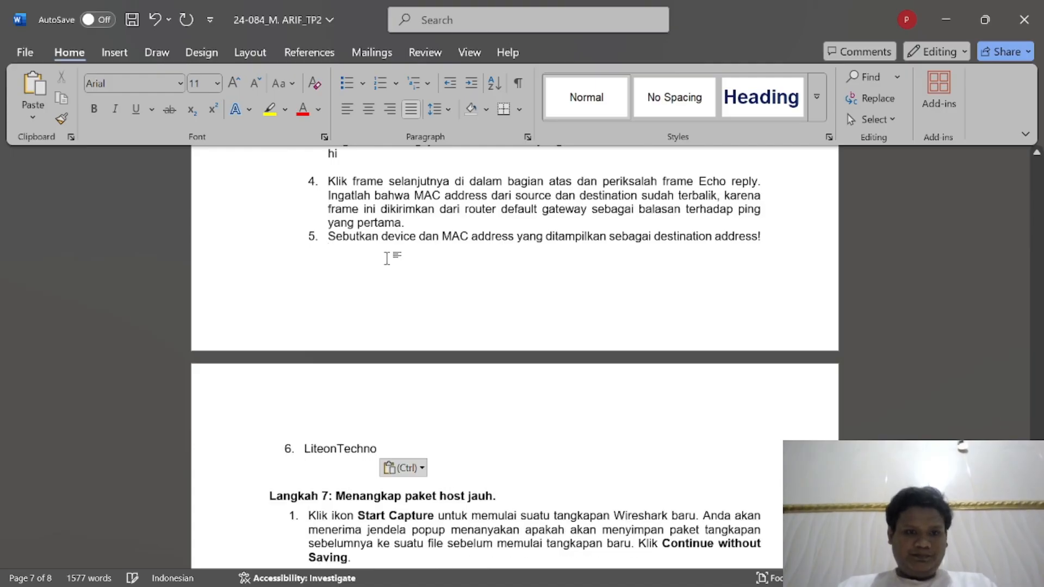
{"action": "key", "text": "ctrl+z"}
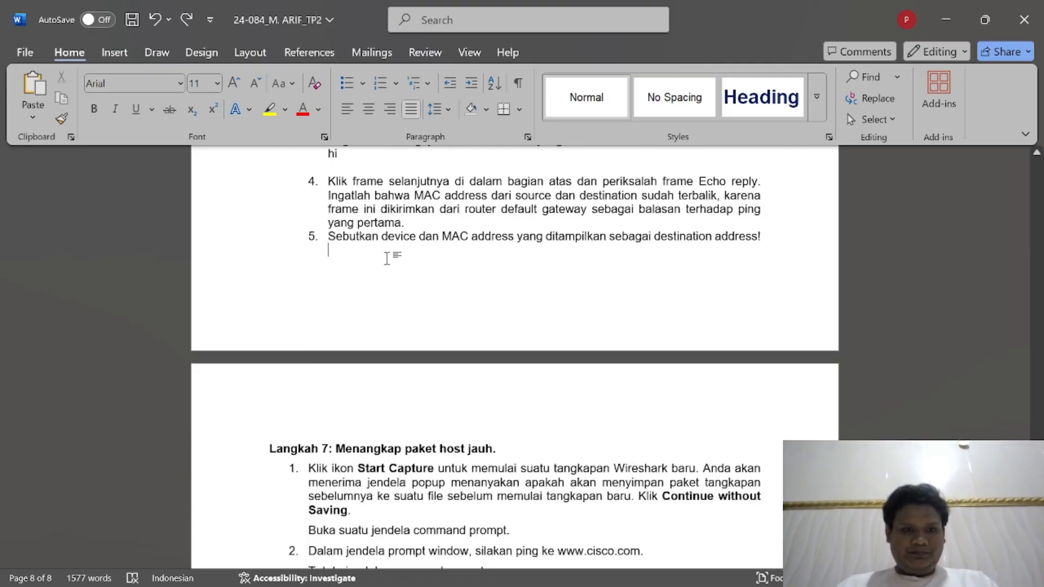
{"action": "key", "text": "ctrl+v"}
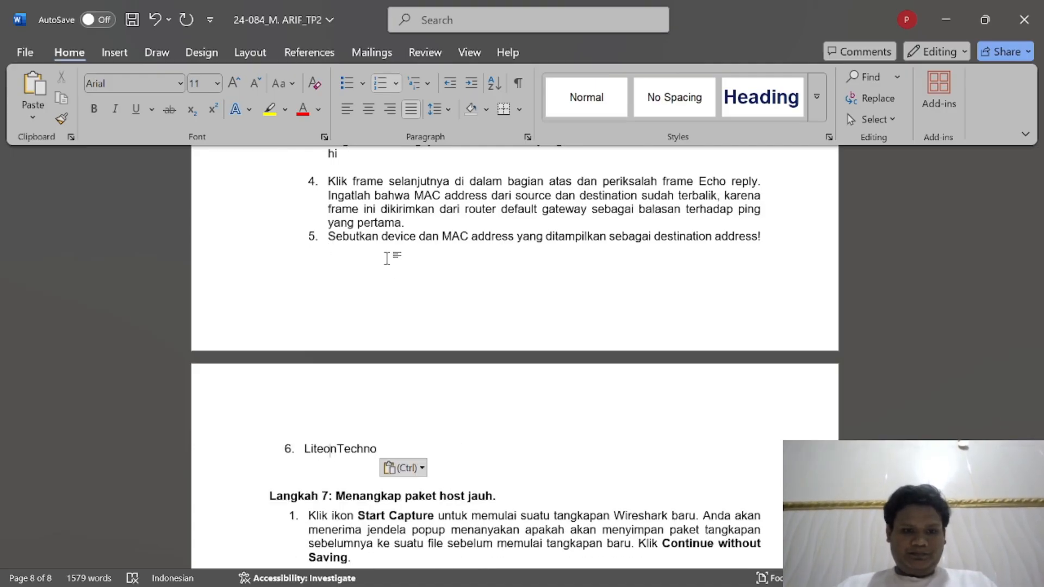
{"action": "key", "text": "BackSpace"}
{"action": "key", "text": "BackSpace"}
{"action": "key", "text": "BackSpace"}
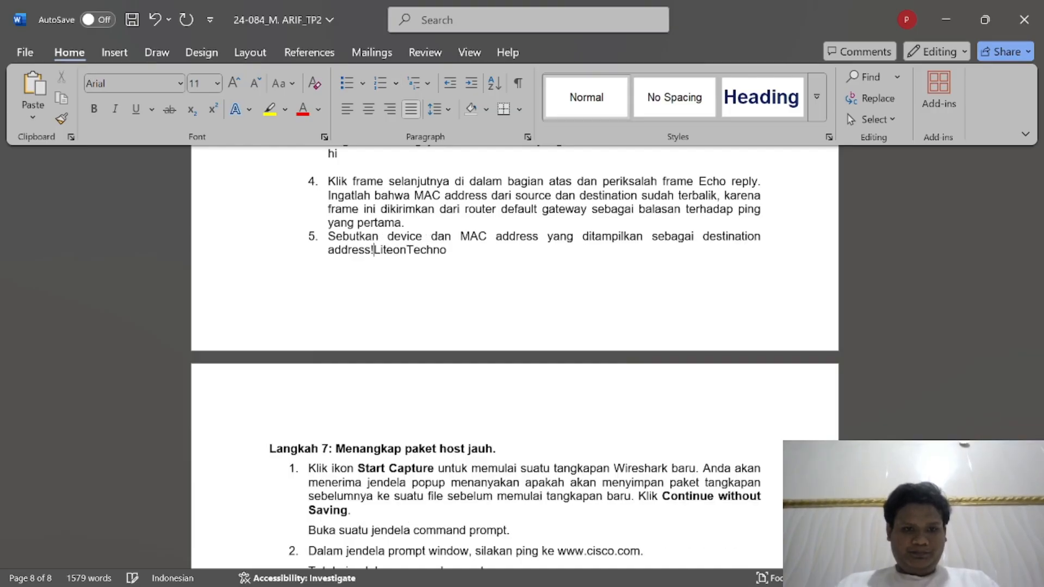
{"action": "key", "text": "Return"}
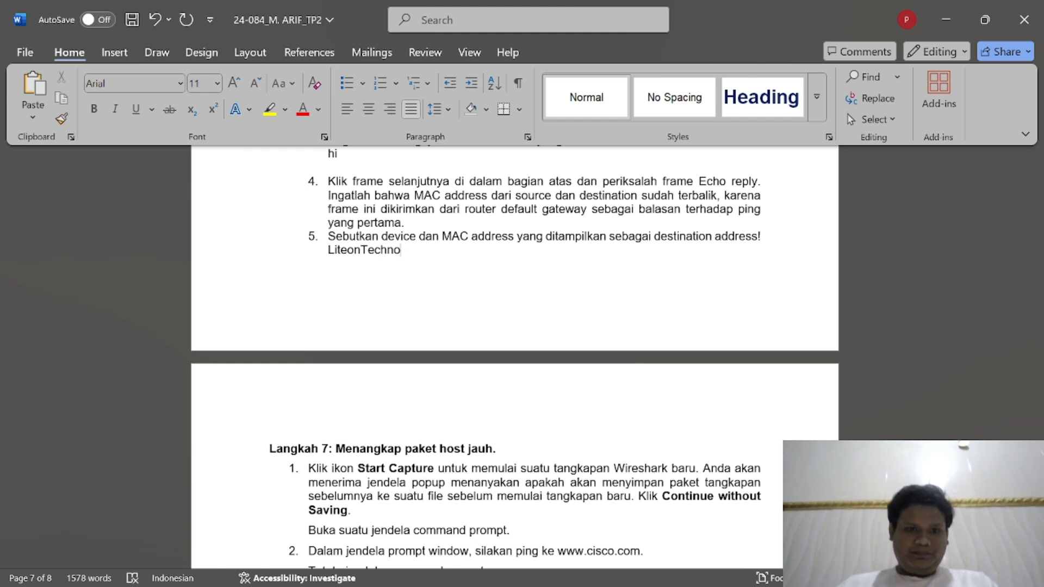
{"action": "key", "text": "Return"}
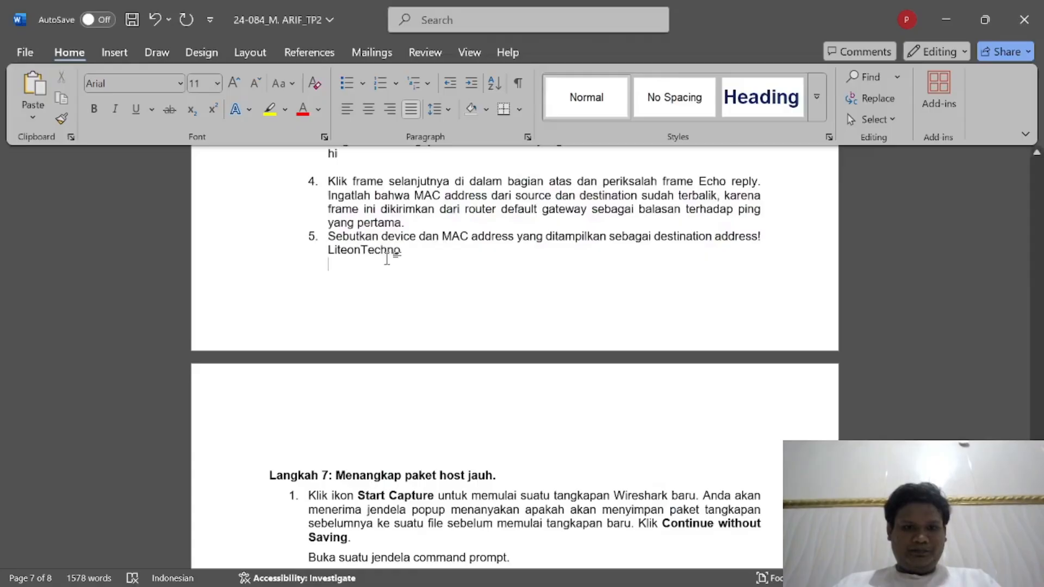
Step: Reread question 5 in Word, and select the first Echo (ping) reply, frame 2, in Wireshark to check its destination address
{"action": "scroll", "coordinate": [386, 258], "scroll_direction": "up", "scroll_amount": 10}
{"action": "scroll", "coordinate": [387, 259], "scroll_direction": "down", "scroll_amount": 11}
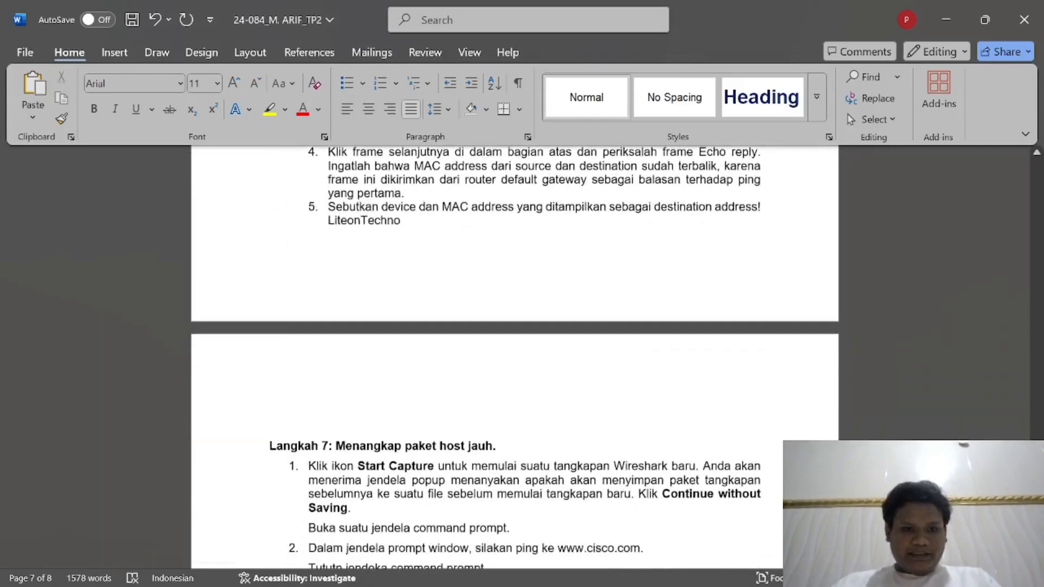
{"action": "scroll", "coordinate": [387, 259], "scroll_direction": "down", "scroll_amount": 1}
{"action": "scroll", "coordinate": [386, 259], "scroll_direction": "up", "scroll_amount": 2}
{"action": "key", "text": "alt+Tab"}
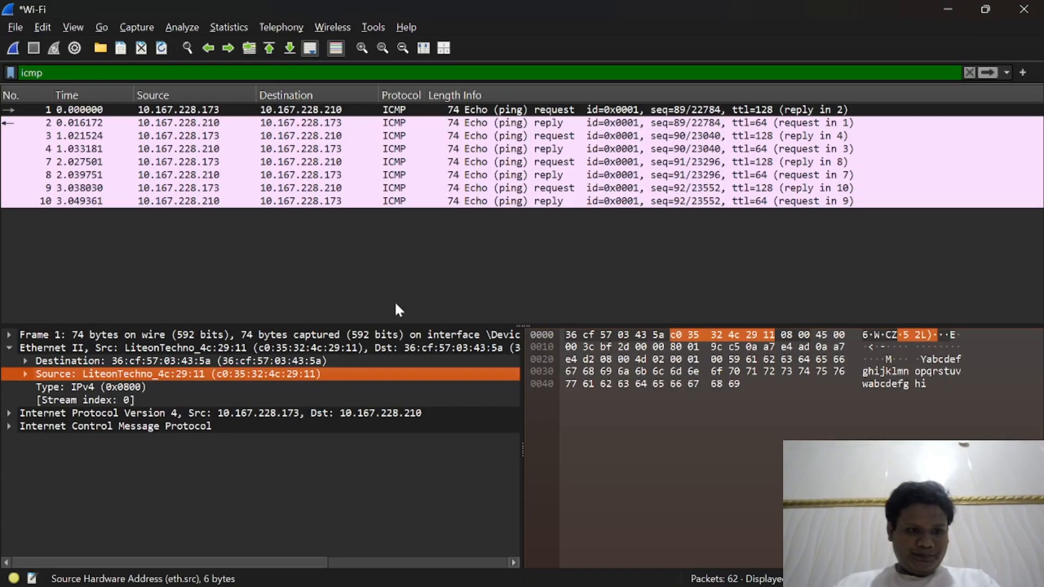
{"action": "key", "text": "alt+Tab"}
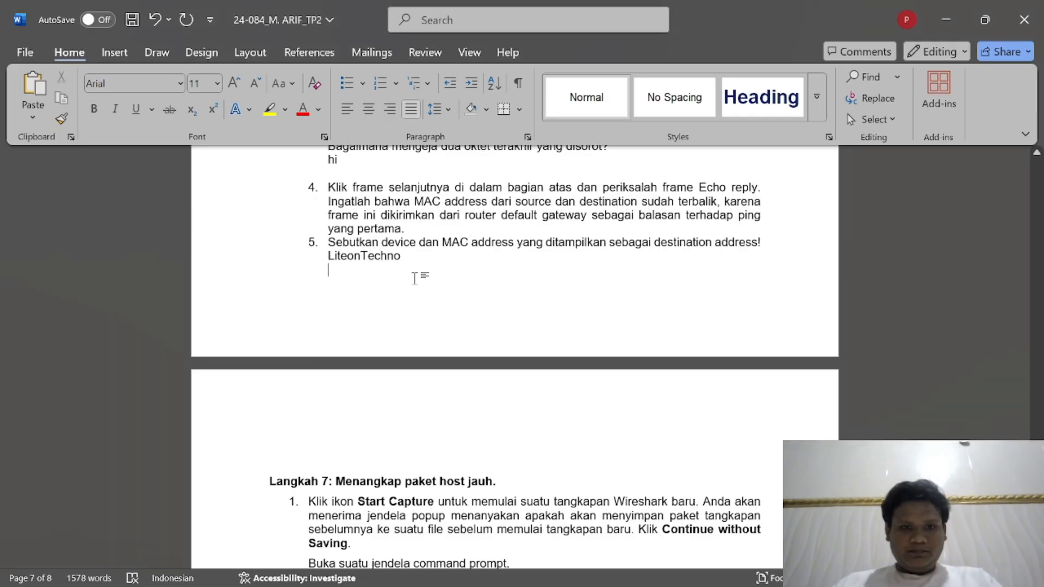
{"action": "key", "text": "alt+Tab"}
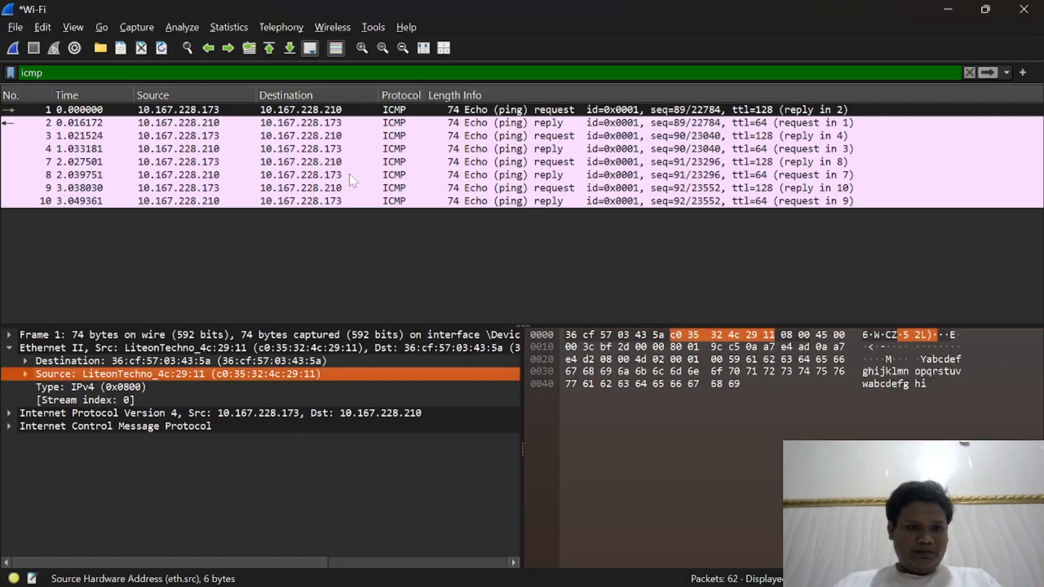
{"action": "left_click", "coordinate": [272, 123]}
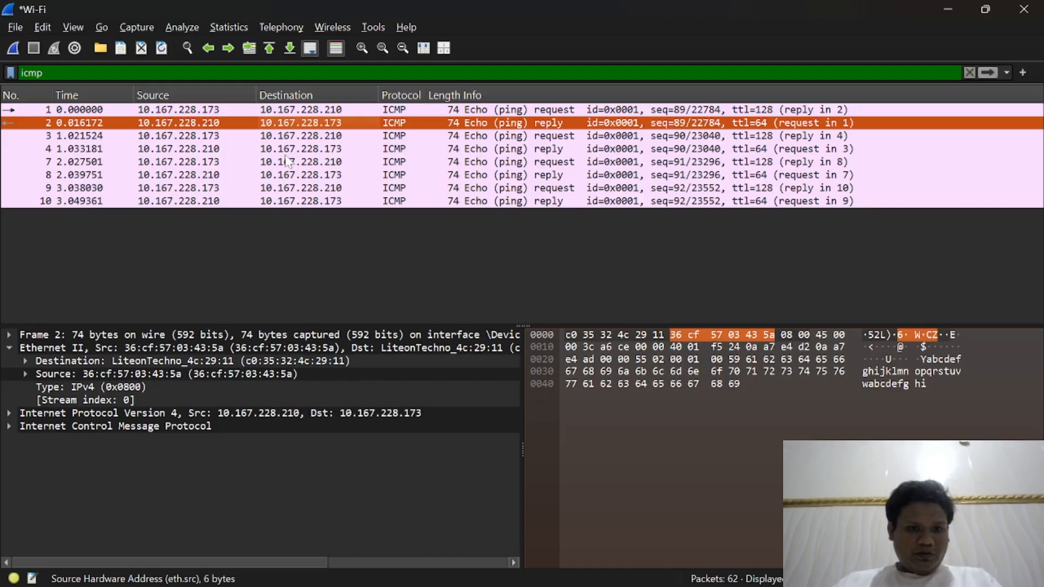
Step: Copy c0:35:32:4c:29:11 from Word's NIC PC MAC address answer and paste it beneath LiteonTechno under question 5
{"action": "key", "text": "alt+Tab"}
{"action": "scroll", "coordinate": [483, 266], "scroll_direction": "up", "scroll_amount": 8}
{"action": "scroll", "coordinate": [483, 265], "scroll_direction": "down", "scroll_amount": 1}
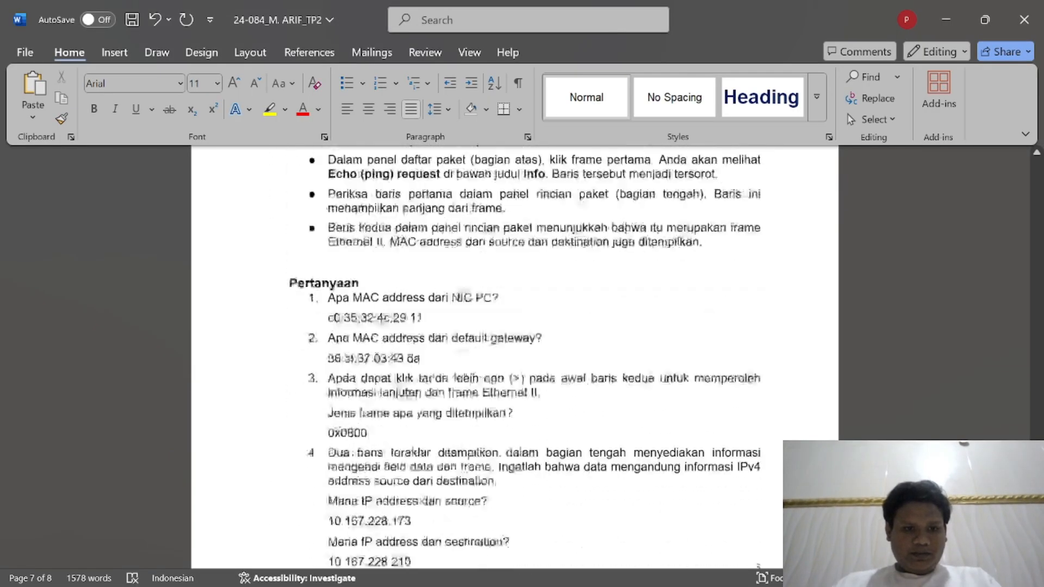
{"action": "scroll", "coordinate": [514, 356], "scroll_direction": "down", "scroll_amount": 2}
{"action": "left_click_drag", "start_coordinate": [427, 243], "coordinate": [326, 246]}
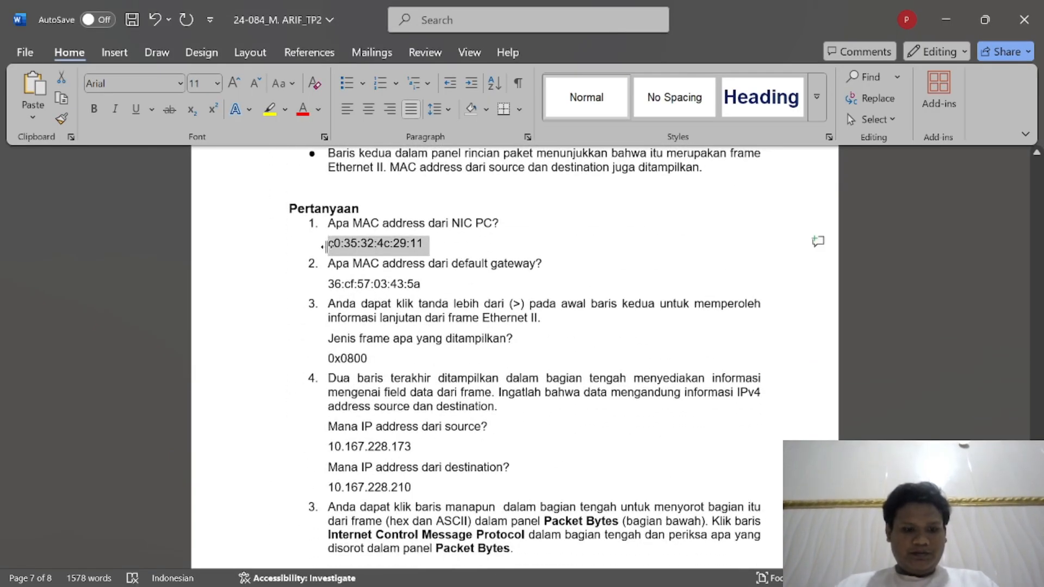
{"action": "key", "text": "ctrl+c"}
{"action": "scroll", "coordinate": [326, 247], "scroll_direction": "down", "scroll_amount": 7}
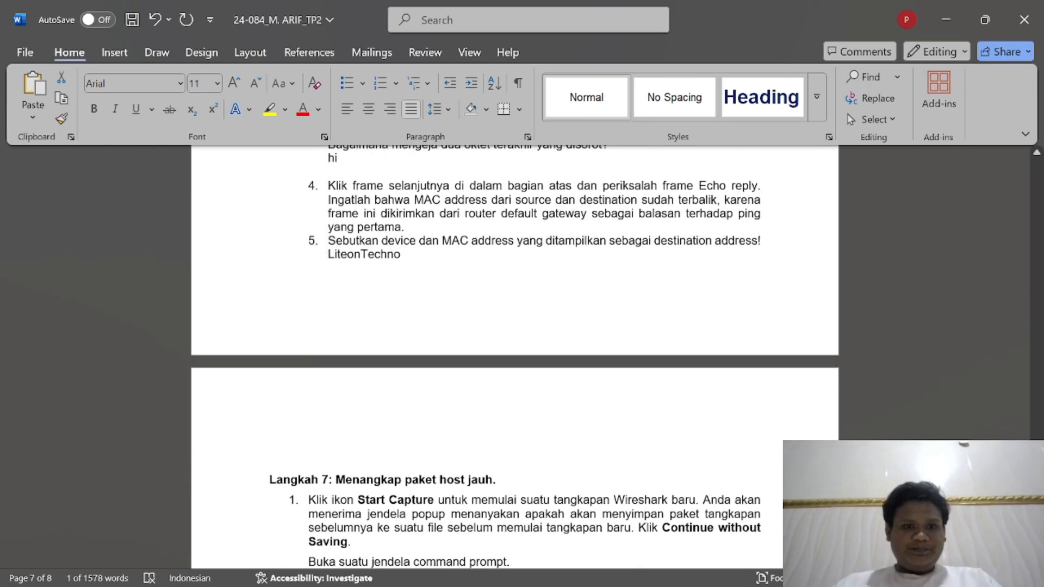
{"action": "left_click", "coordinate": [328, 268]}
{"action": "key", "text": "ctrl+v"}
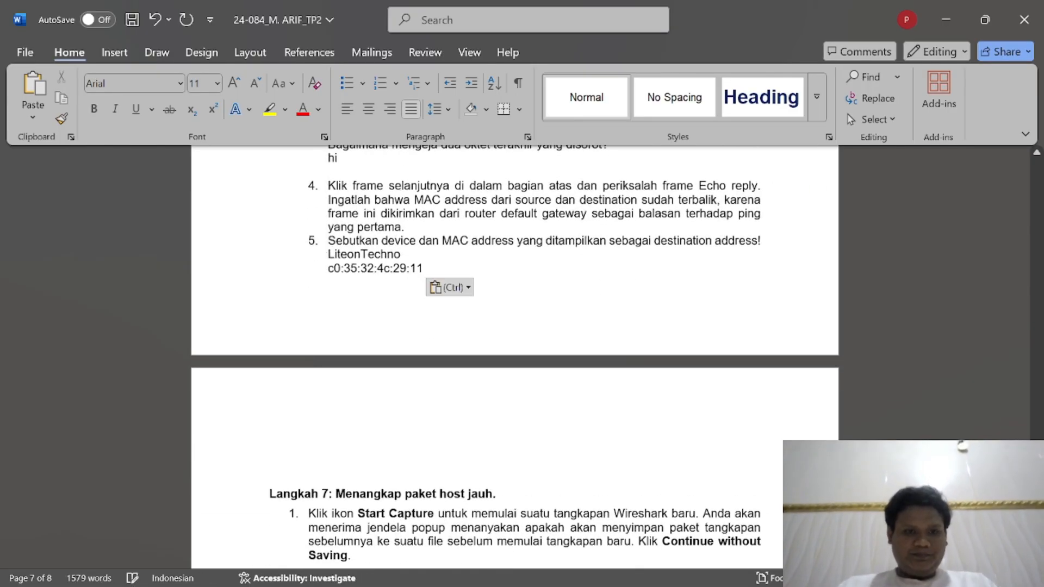
Step: Compare the pasted MAC address with frame 2's Ethernet destination in Wireshark, and delete the empty line before Langkah 7 in Word
{"action": "key", "text": "alt+Tab"}
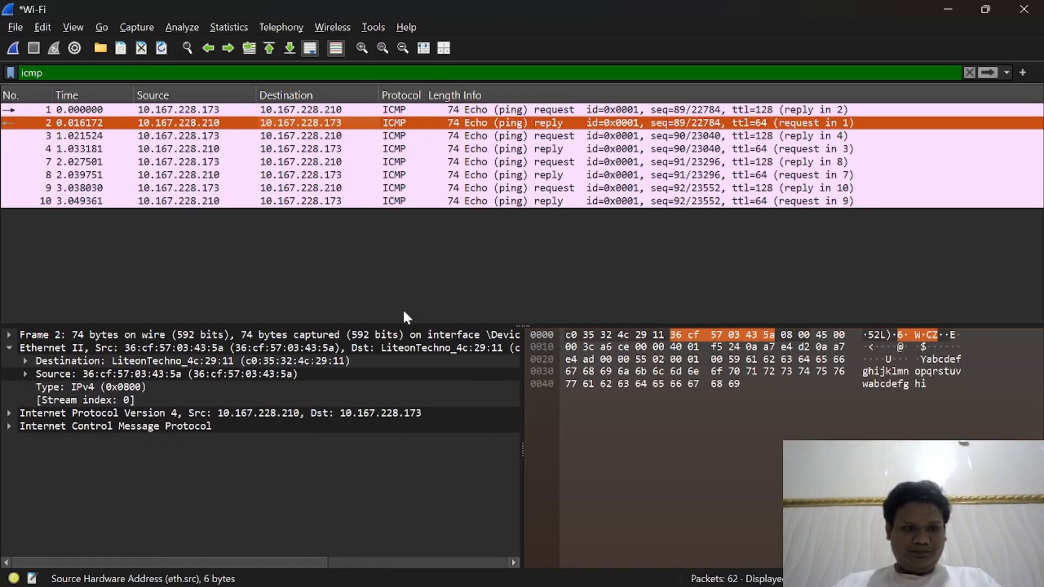
{"action": "key", "text": "alt+Tab"}
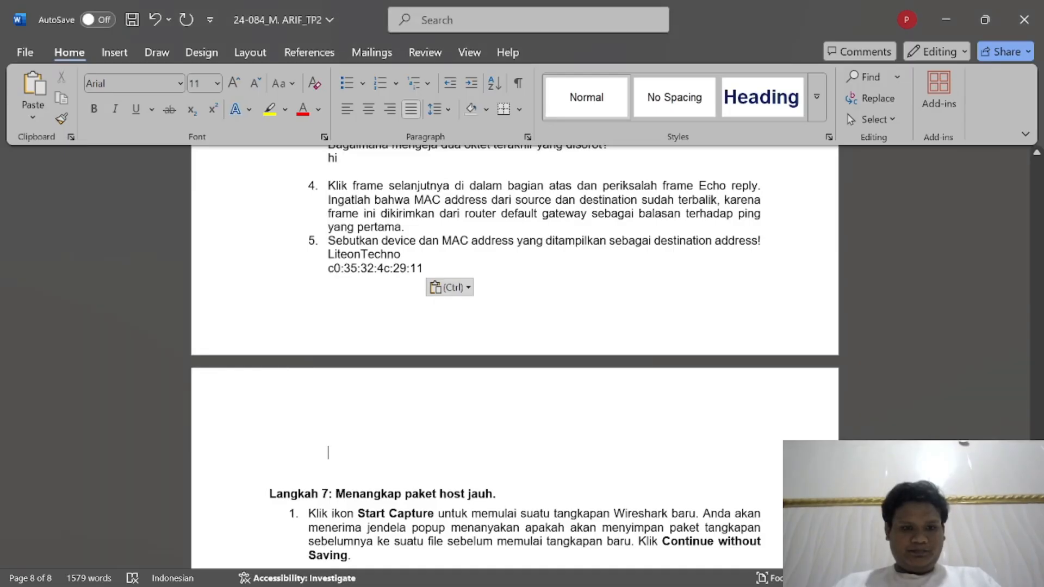
{"action": "key", "text": "BackSpace"}
{"action": "key", "text": "BackSpace"}
{"action": "key", "text": "BackSpace"}
Step: Read the Langkah 7 instructions for capturing remote host packets in Word, and switch to the icmpv6-filtered Wi-Fi capture in Wireshark
{"action": "scroll", "coordinate": [515, 357], "scroll_direction": "down", "scroll_amount": 5}
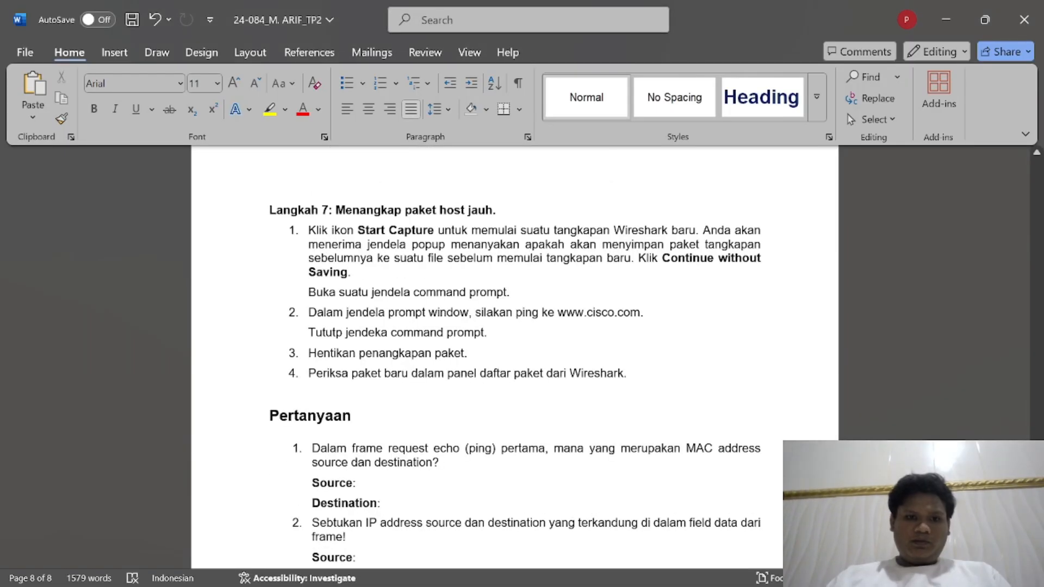
{"action": "scroll", "coordinate": [542, 404], "scroll_direction": "down", "scroll_amount": 1}
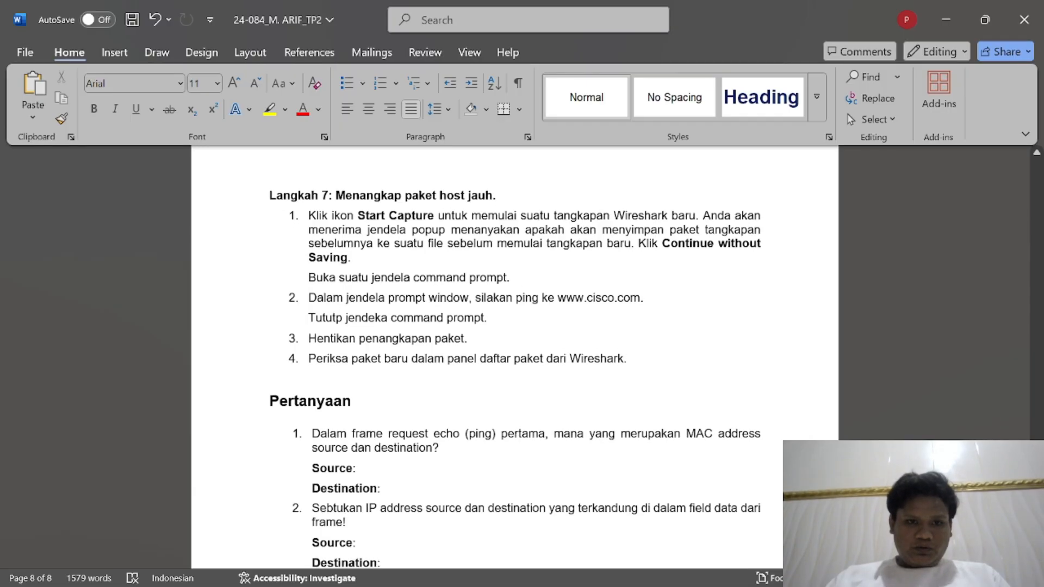
{"action": "scroll", "coordinate": [542, 405], "scroll_direction": "up", "scroll_amount": 1}
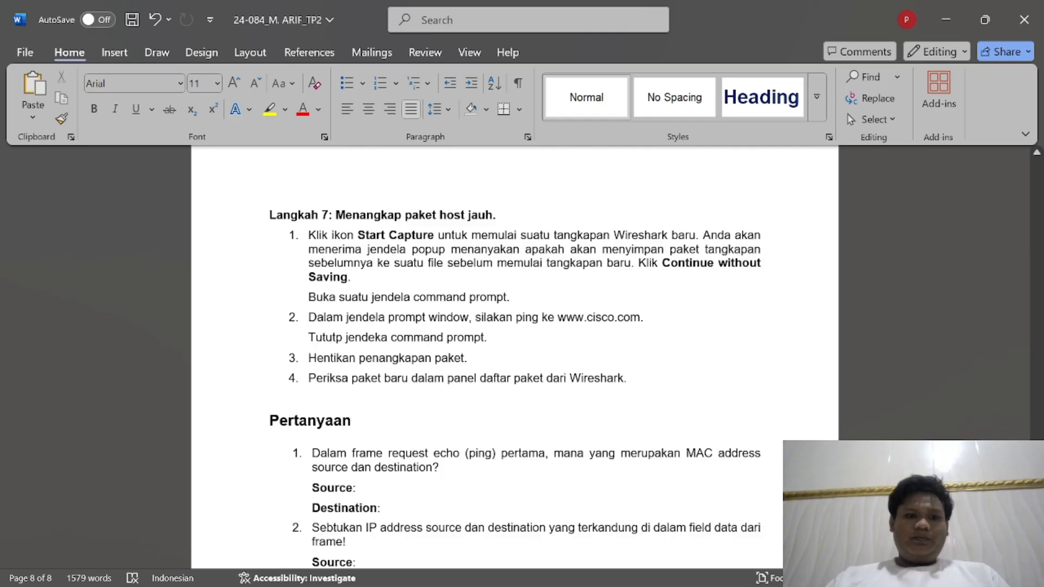
{"action": "scroll", "coordinate": [540, 377], "scroll_direction": "down", "scroll_amount": 2}
{"action": "key", "text": "alt+Tab"}
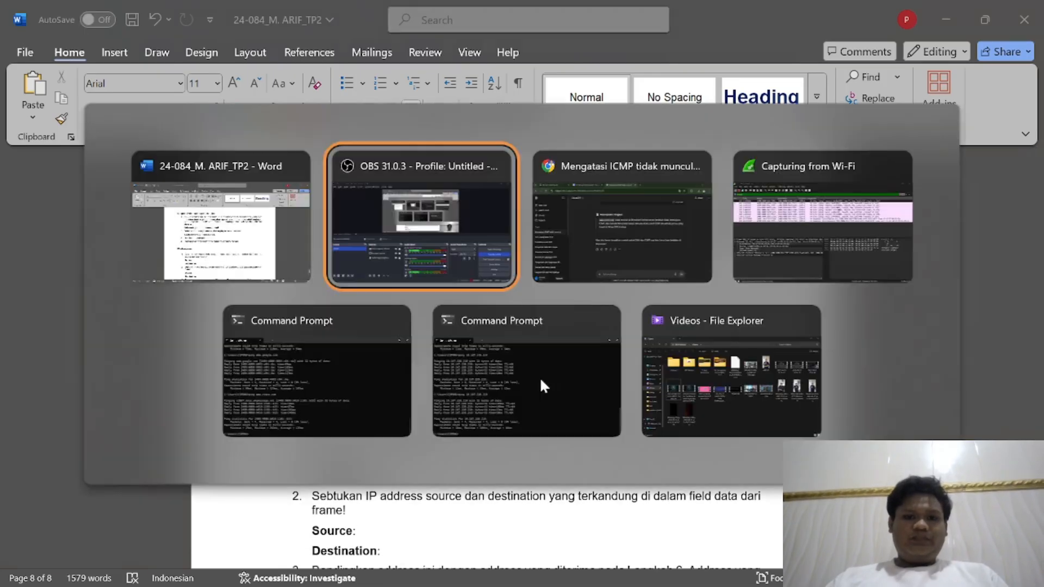
{"action": "key", "text": "alt+Tab"}
{"action": "key", "text": "alt+Tab"}
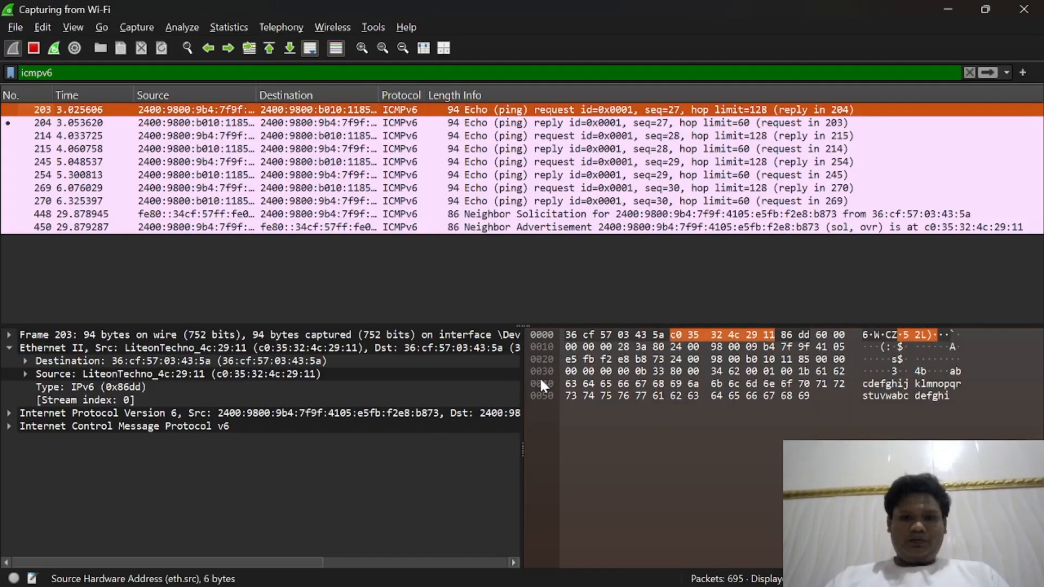
{"action": "key", "text": "alt+Tab"}
{"action": "key", "text": "alt+Tab"}
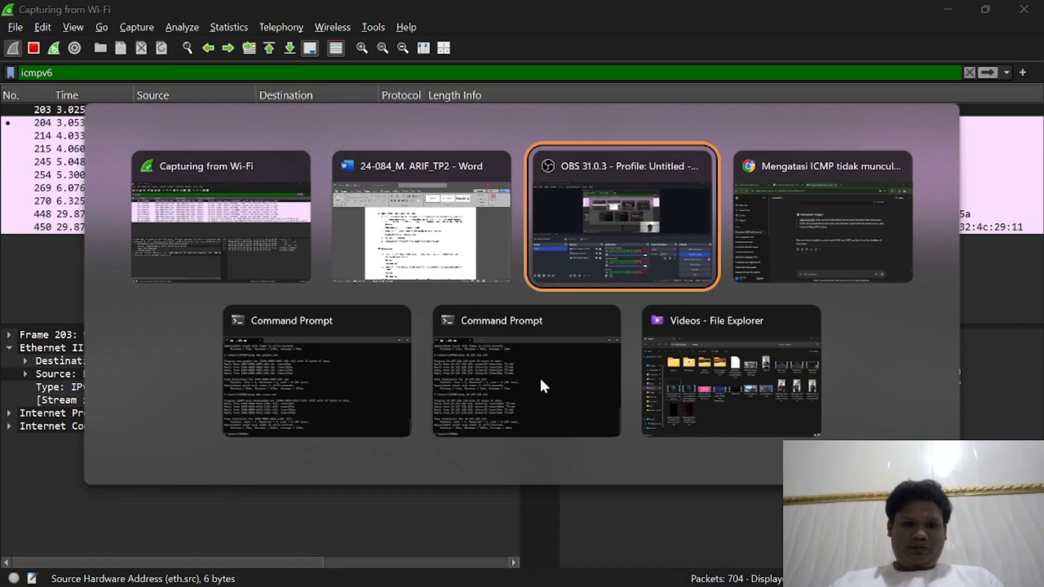
{"action": "key", "text": "alt+Left"}
{"action": "key", "text": "alt+Down"}
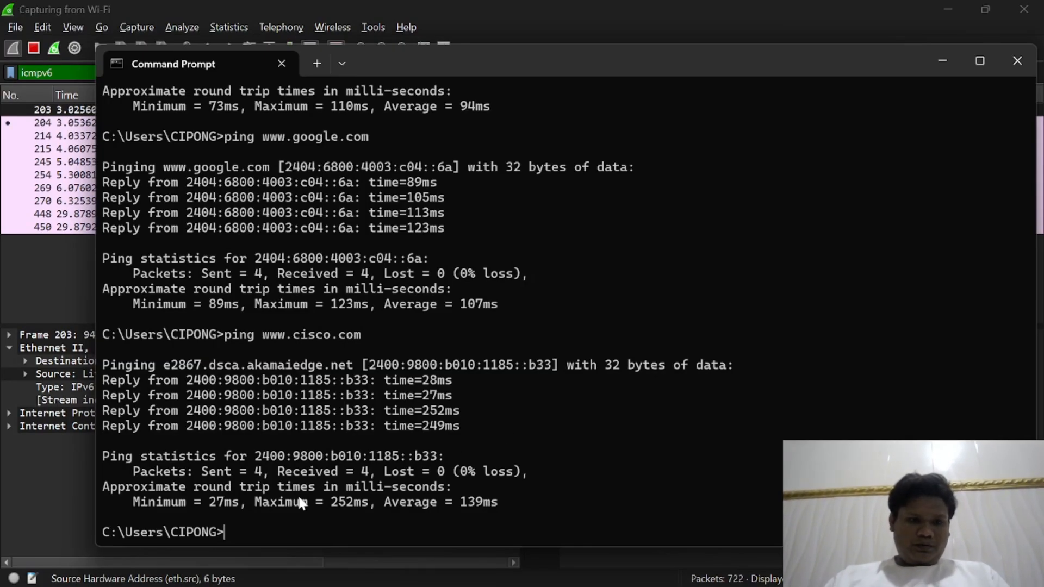
{"action": "key", "text": "Up"}
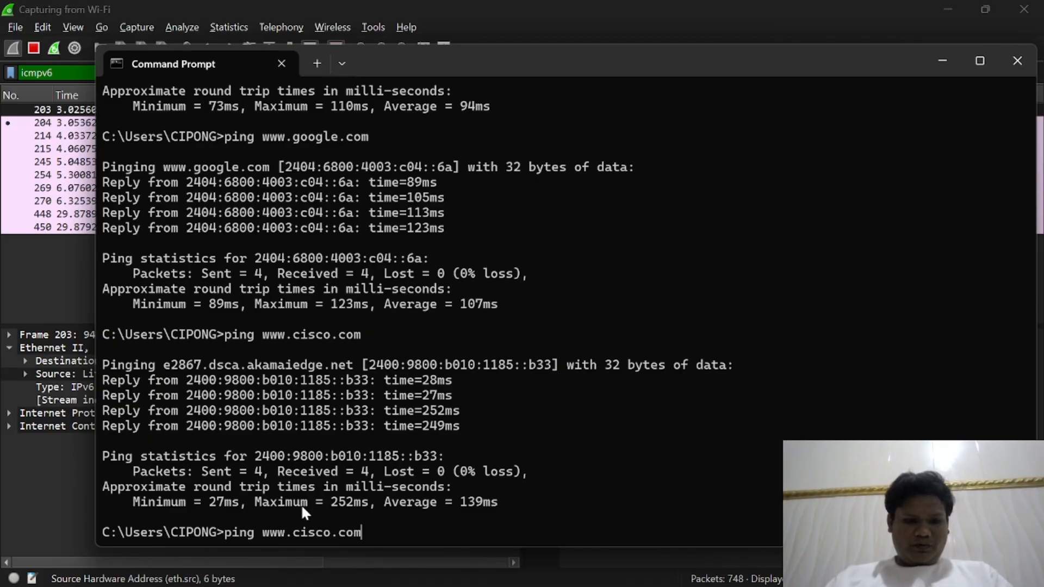
{"action": "key", "text": "Return"}
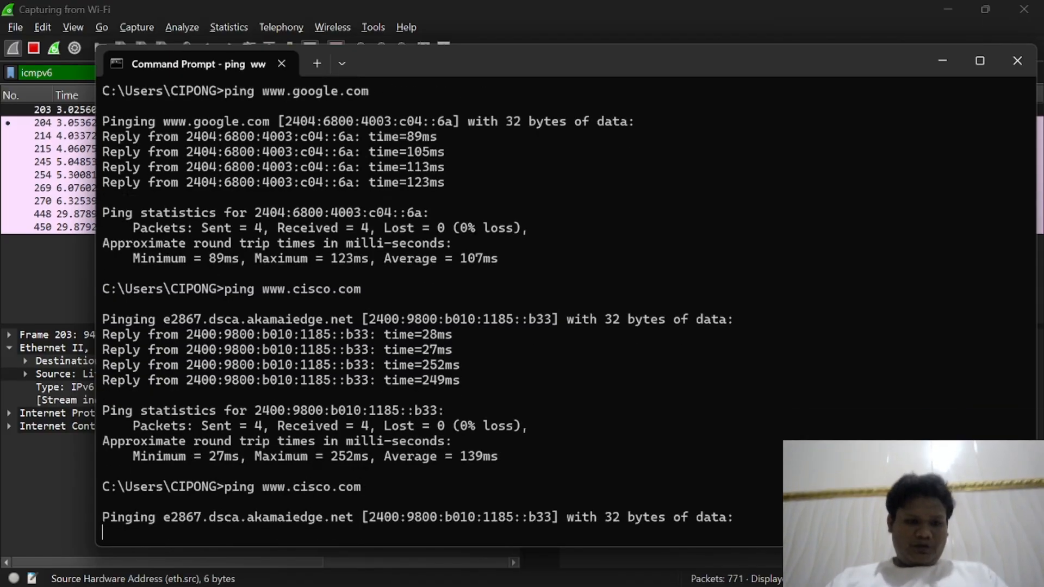
Step: Restart the Wi-Fi capture in Wireshark, continuing without saving the captured packets
{"action": "left_click", "coordinate": [15, 302]}
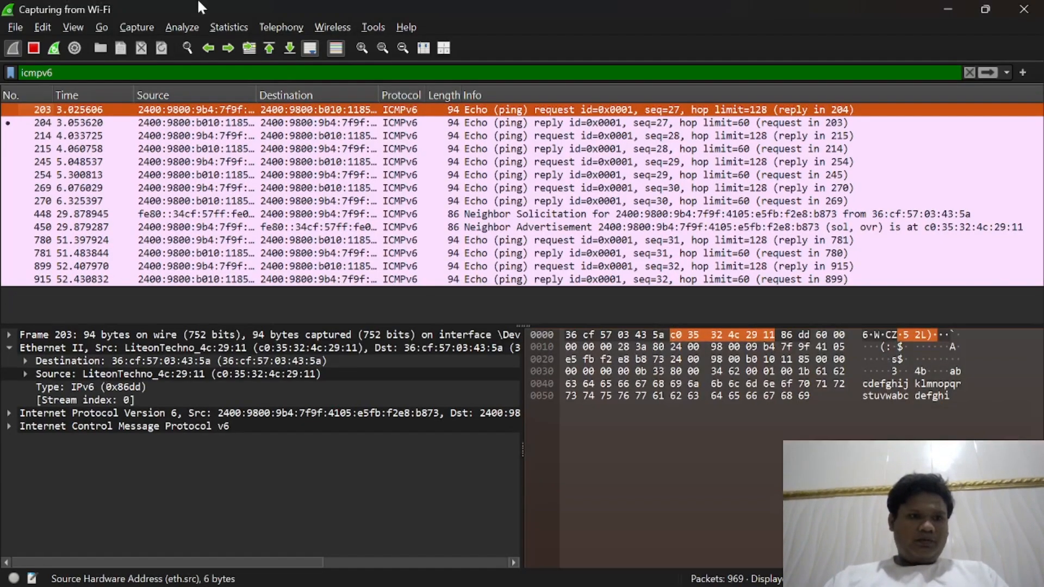
{"action": "left_click", "coordinate": [56, 49]}
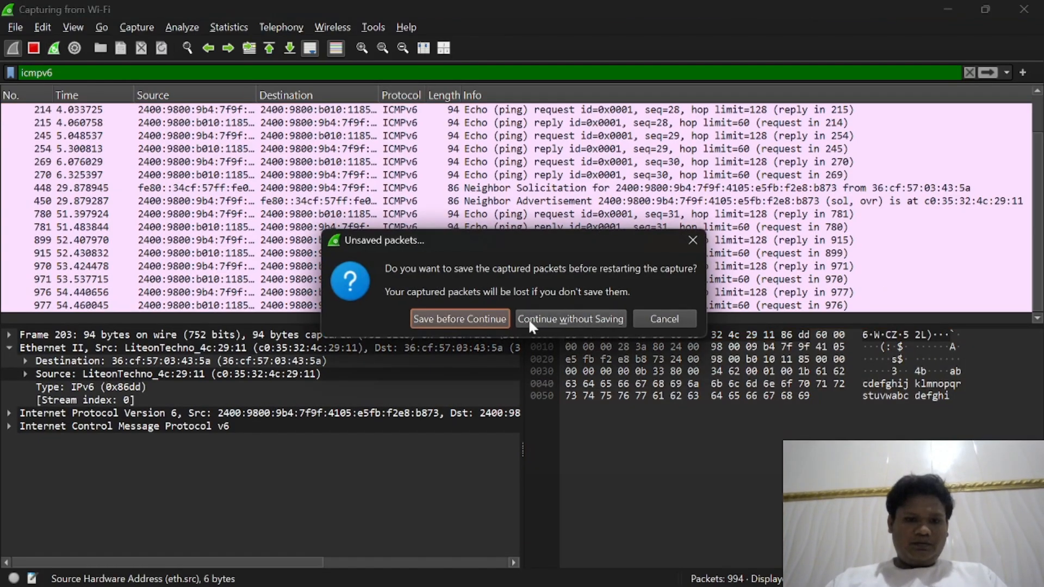
{"action": "left_click", "coordinate": [549, 317]}
{"action": "key", "text": "alt+Tab"}
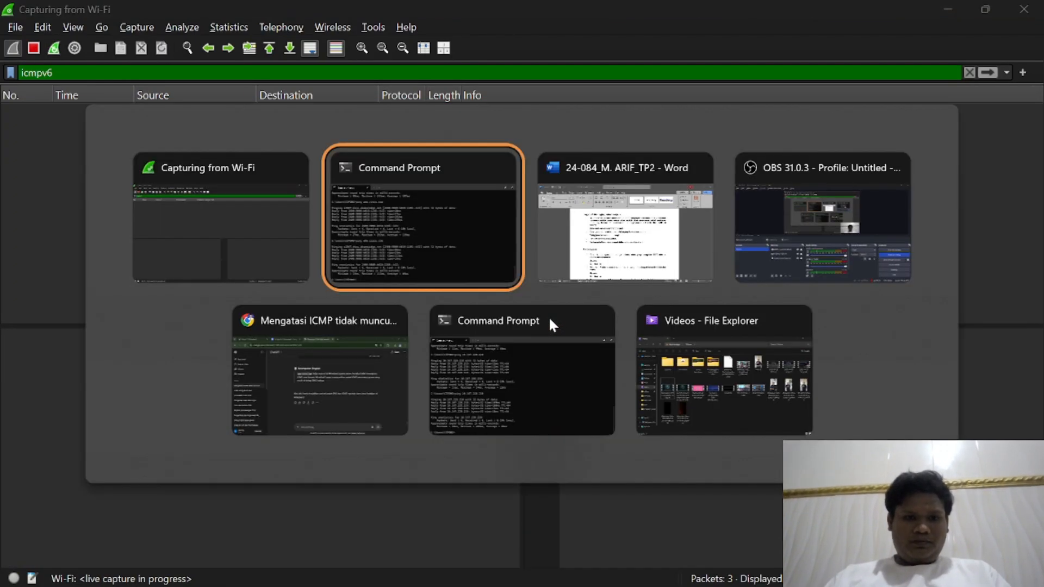
{"action": "key", "text": "Up"}
{"action": "key", "text": "Return"}
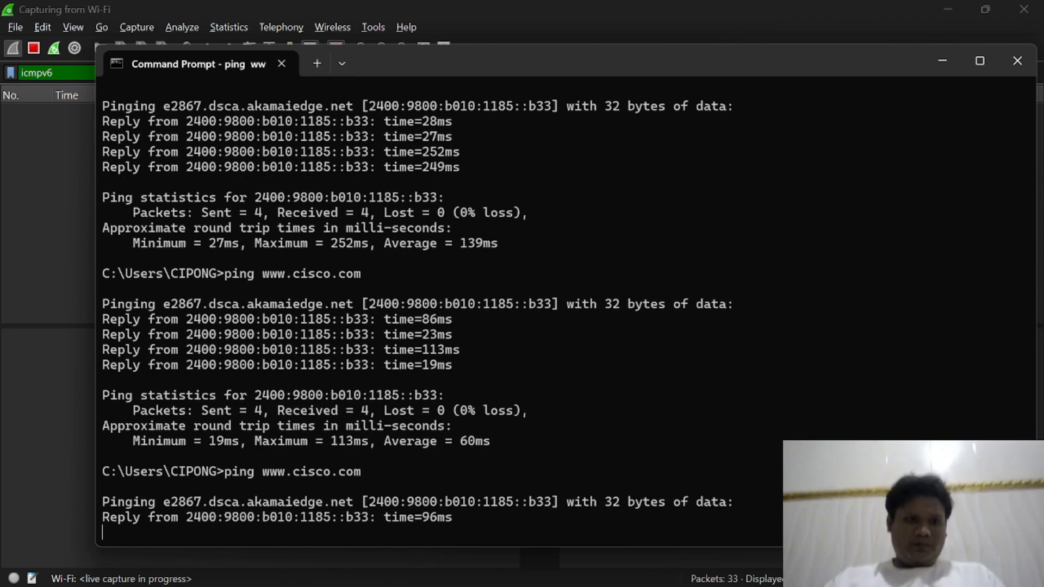
Step: Check the Langkah 7 instructions in Word, and stop the running Wi-Fi capture in Wireshark
{"action": "left_click", "coordinate": [74, 192]}
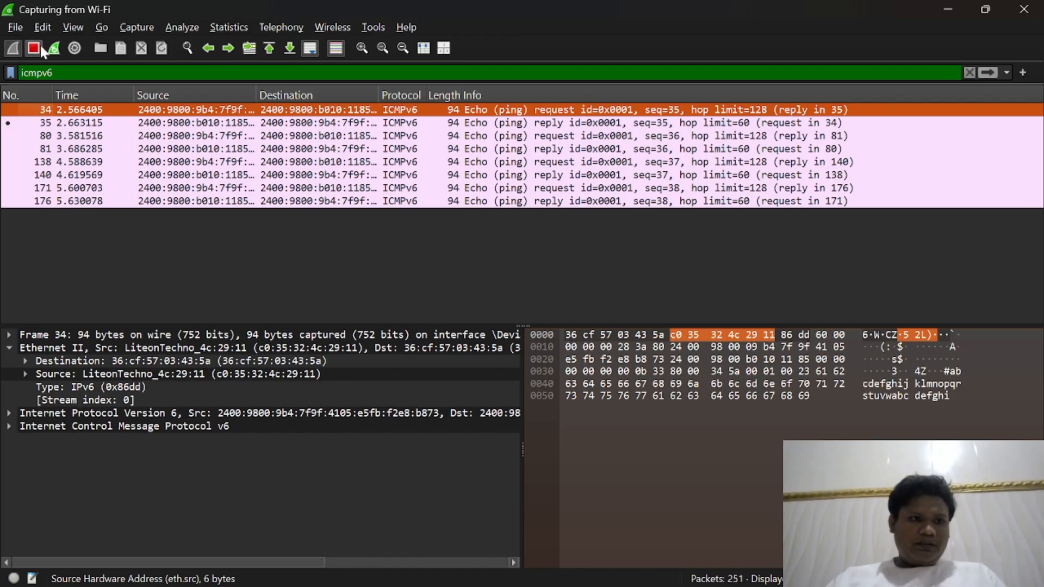
{"action": "key", "text": "alt+Tab"}
{"action": "key", "text": "alt+Tab"}
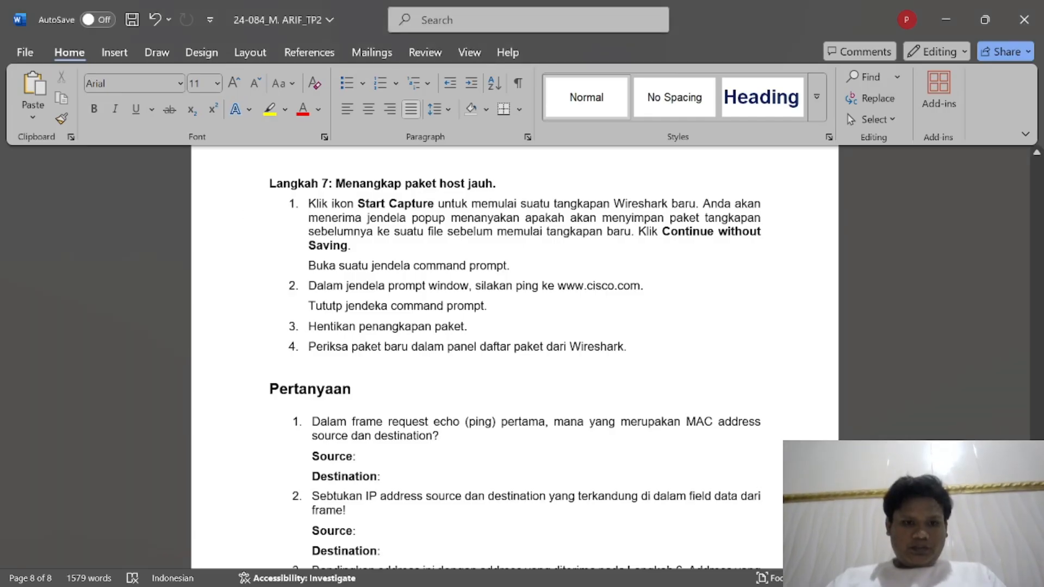
{"action": "key", "text": "alt+Tab"}
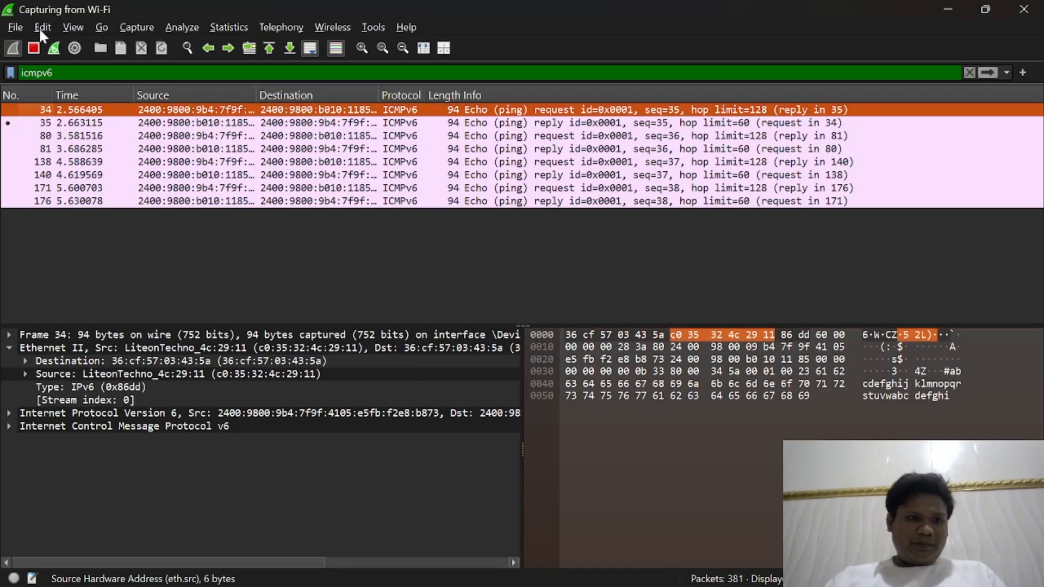
{"action": "left_click", "coordinate": [34, 48]}
Step: Read the Pertanyaan questions below Langkah 7 in Word alongside the first Echo (ping) request in the new Wireshark capture
{"action": "key", "text": "alt+Tab"}
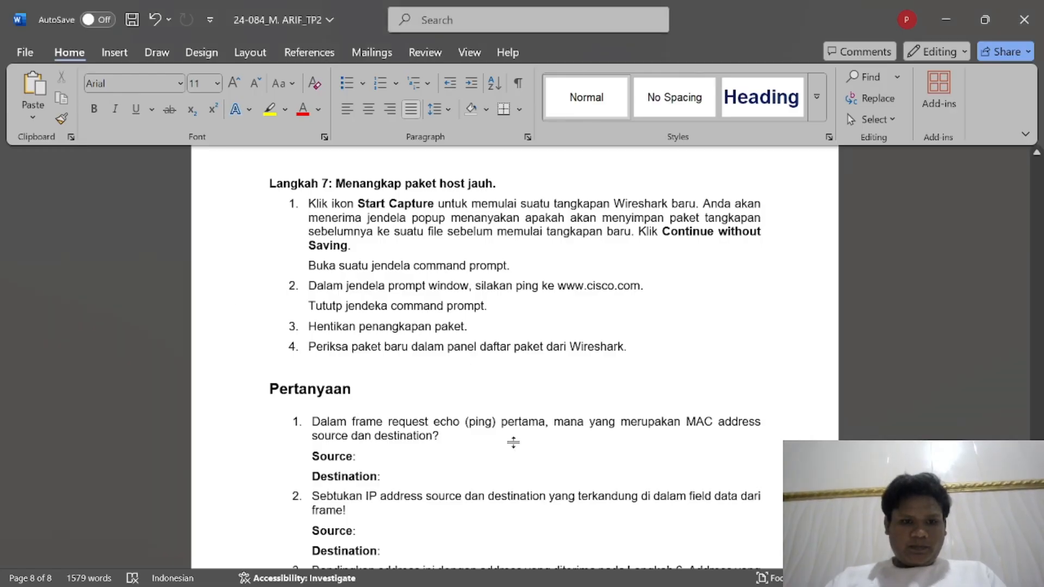
{"action": "scroll", "coordinate": [513, 442], "scroll_direction": "down", "scroll_amount": 2}
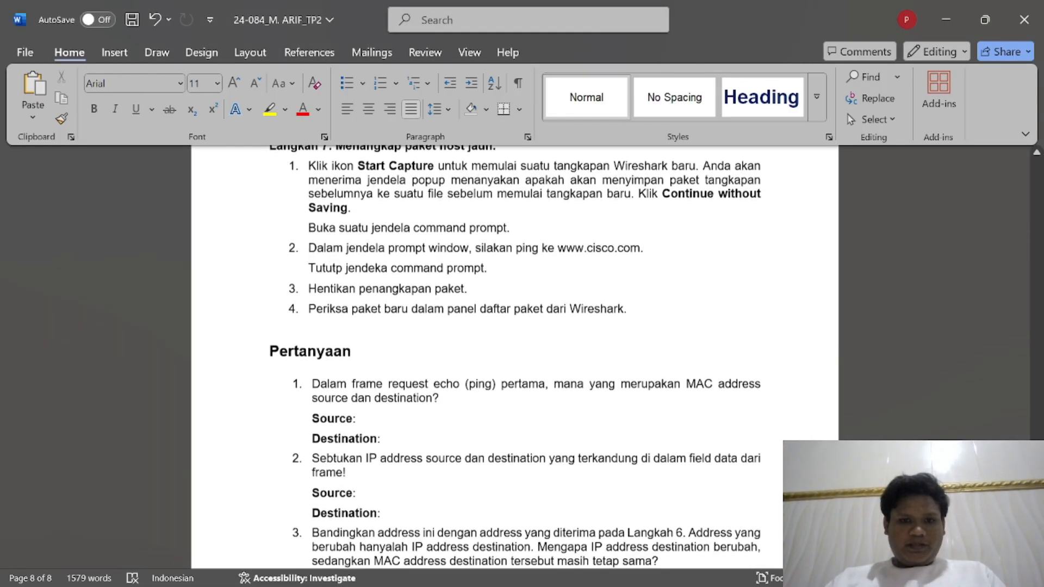
{"action": "scroll", "coordinate": [512, 441], "scroll_direction": "down", "scroll_amount": 5}
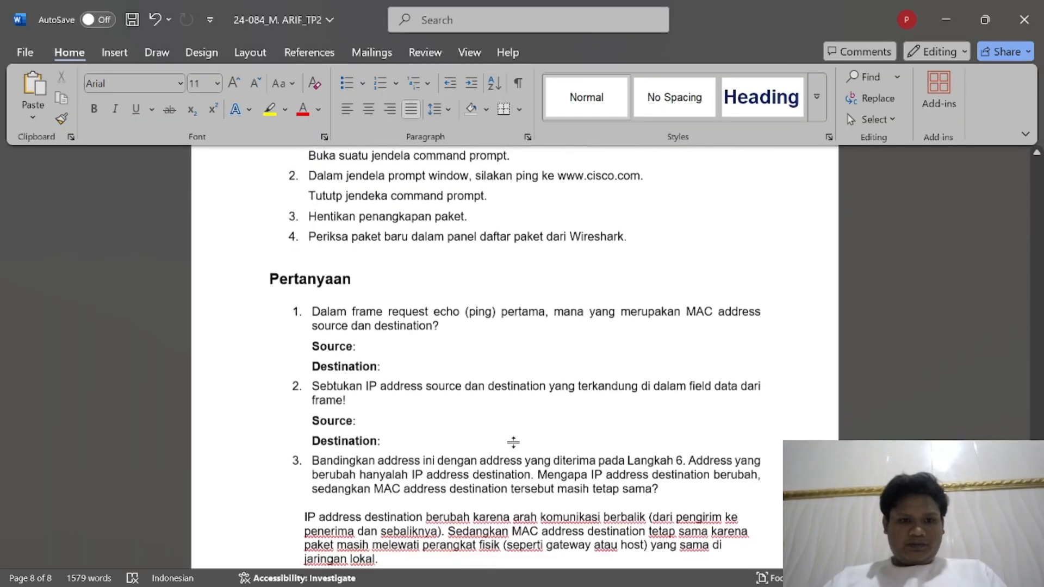
{"action": "key", "text": "alt+Tab"}
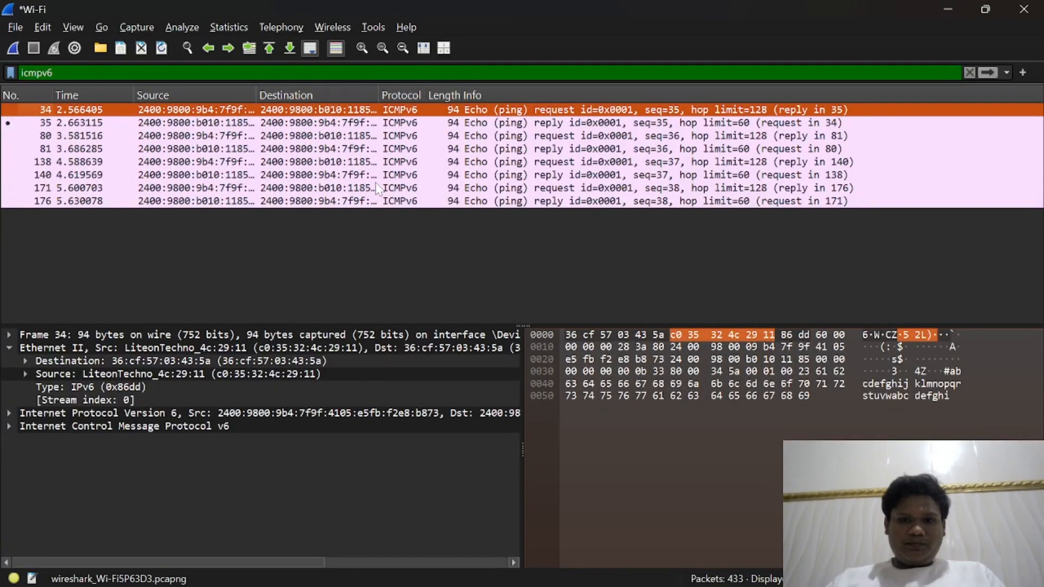
{"action": "key", "text": "alt+Tab"}
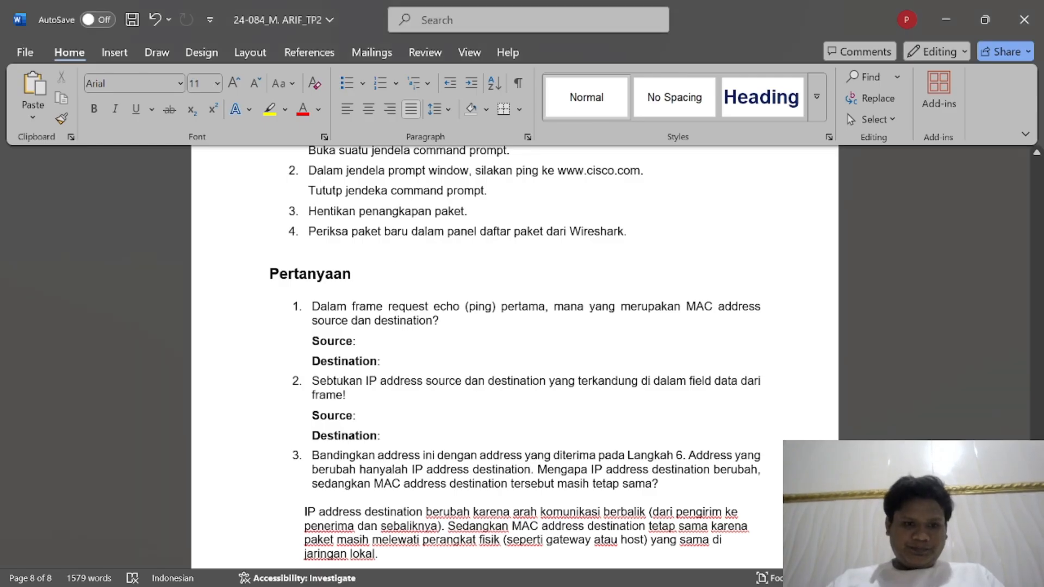
{"action": "key", "text": "alt+Tab"}
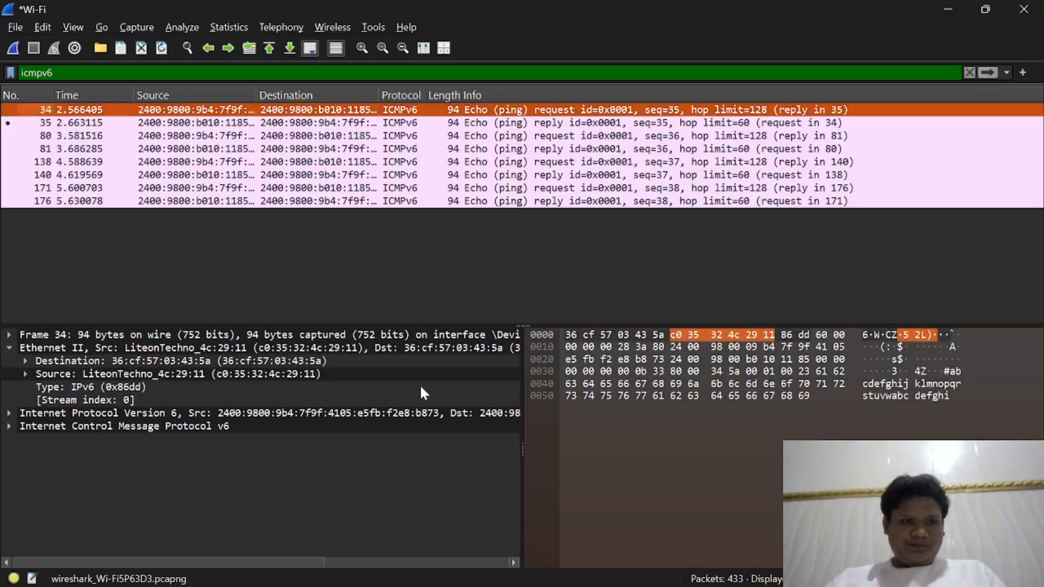
{"action": "key", "text": "alt+Tab"}
{"action": "scroll", "coordinate": [515, 358], "scroll_direction": "down", "scroll_amount": 1}
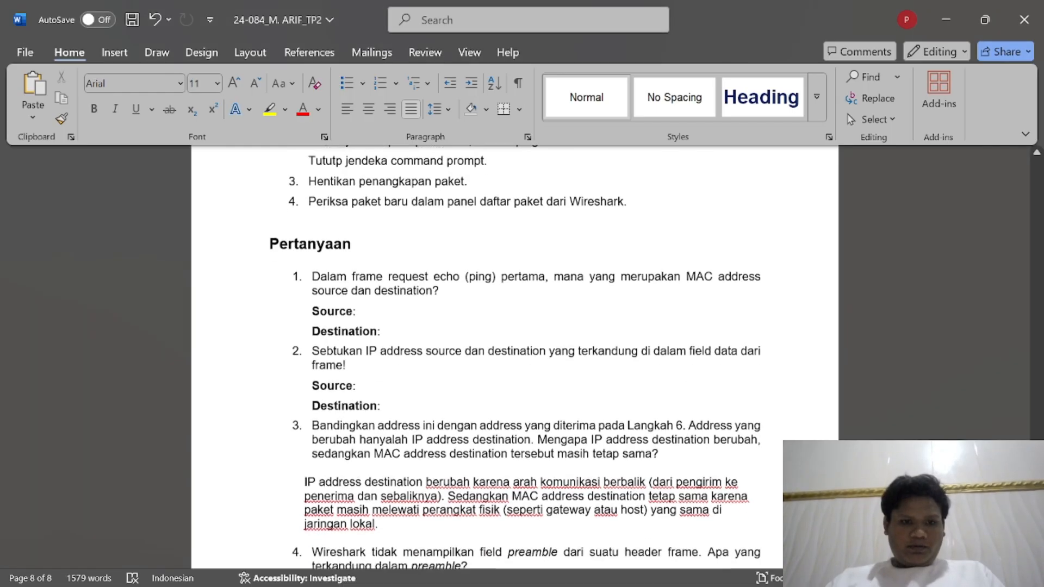
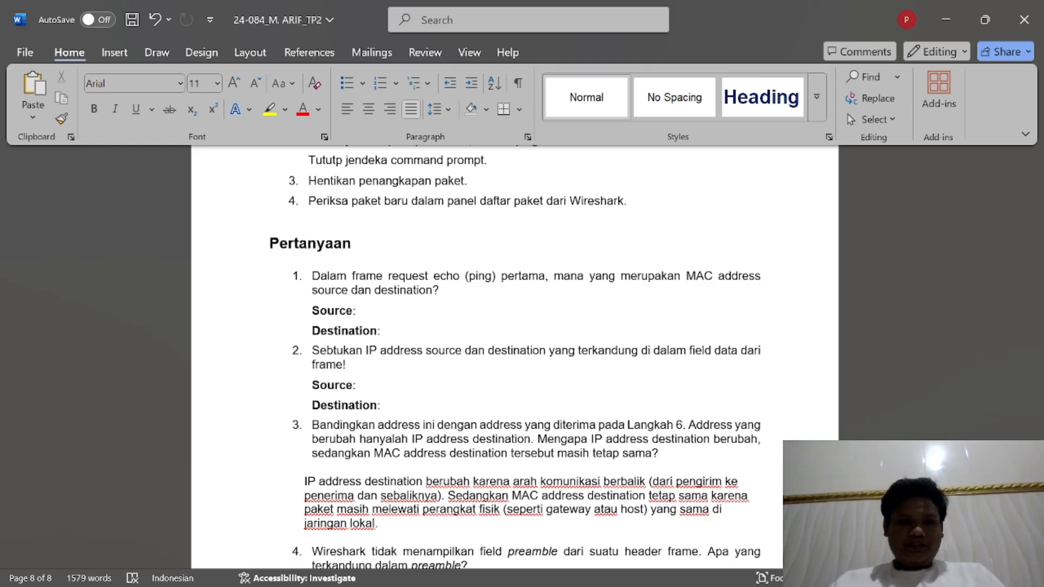
Step: Examine the Ethernet destination and source fields of frame 34 in Wireshark against Pertanyaan question 1 in Word
{"action": "key", "text": "alt+Tab"}
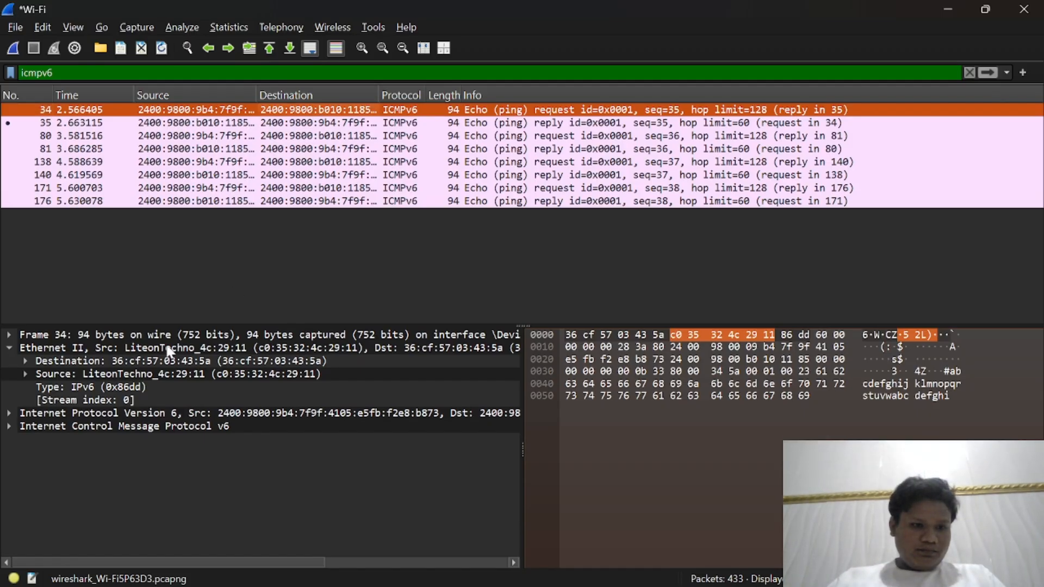
{"action": "key", "text": "alt+Tab"}
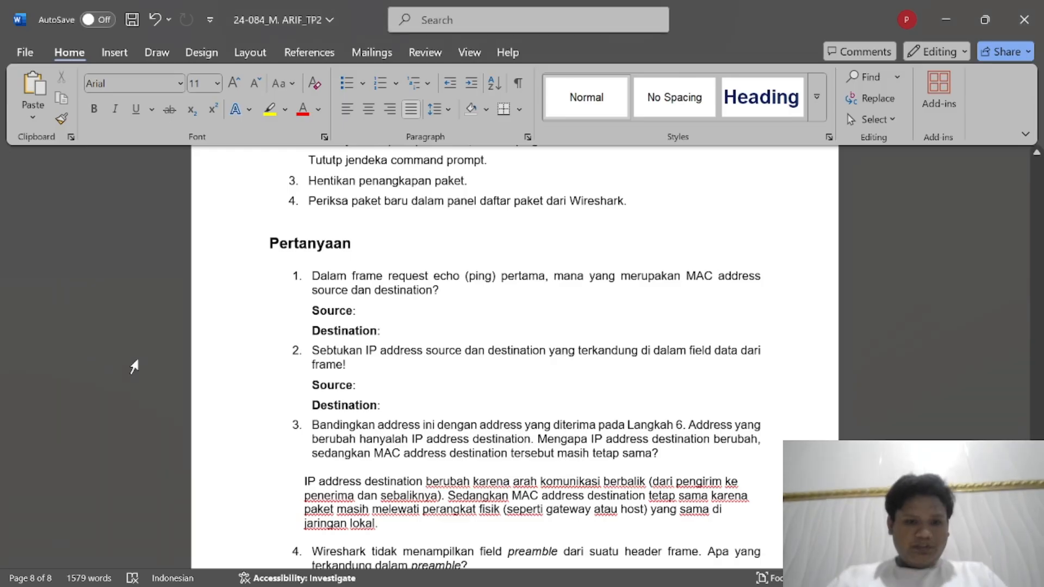
{"action": "key", "text": "alt+Tab"}
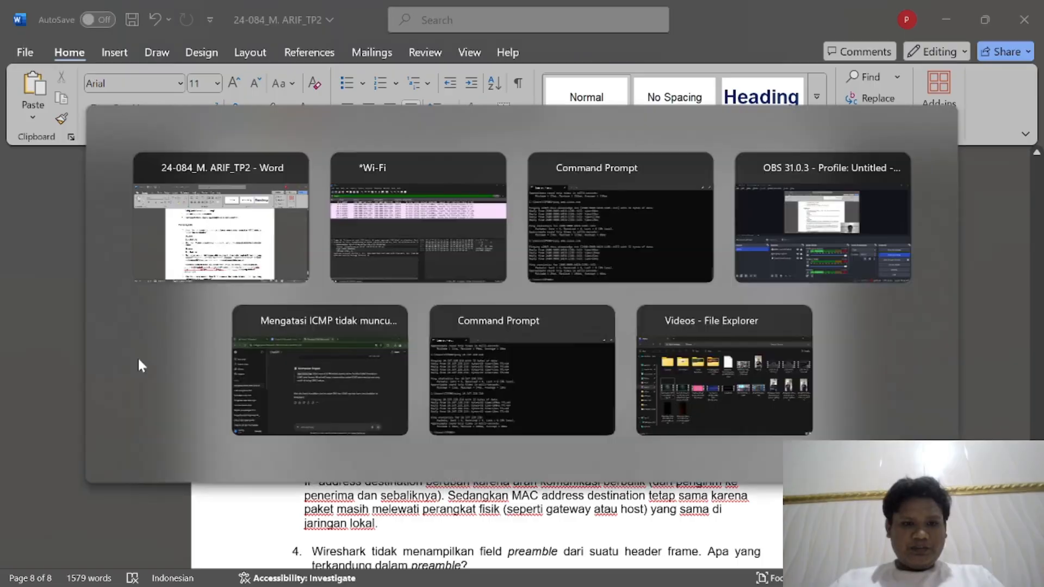
{"action": "left_click", "coordinate": [218, 363]}
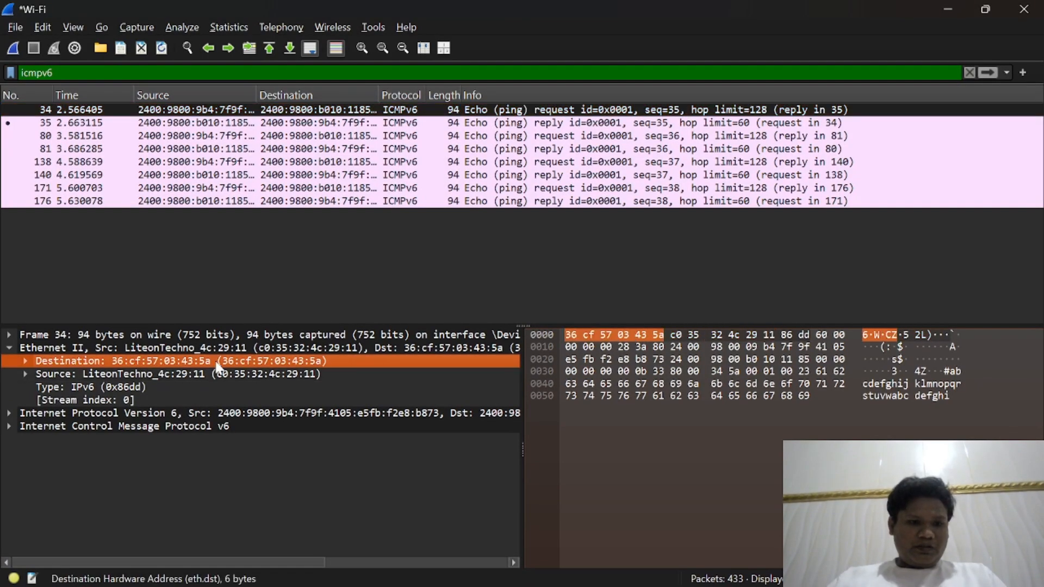
{"action": "key", "text": "alt+Tab"}
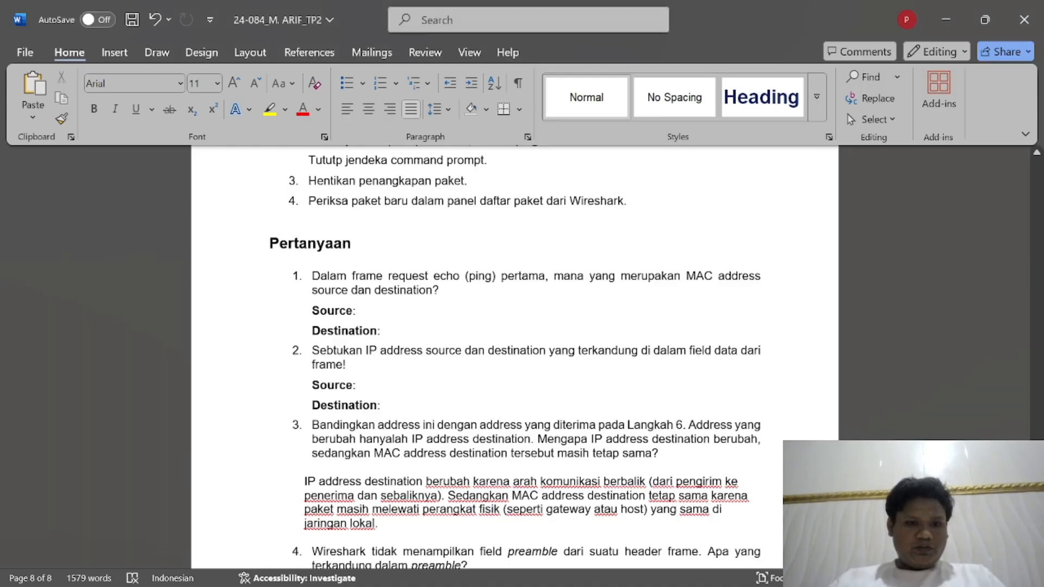
{"action": "key", "text": "alt+Tab"}
{"action": "key", "text": "Down"}
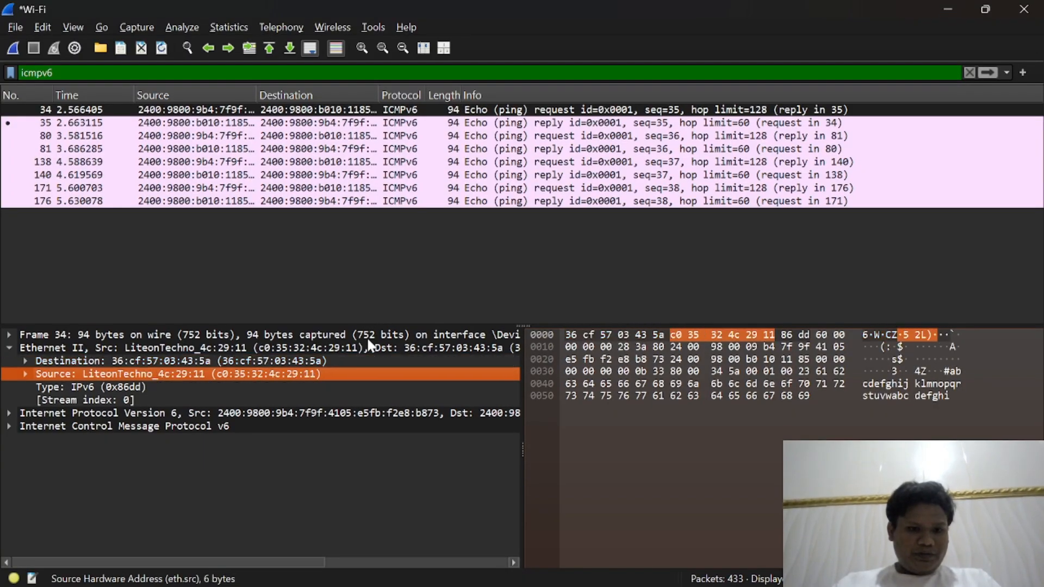
Step: Copy c0:35:32:4c:29:11 from Word's Langkah 6 question 5 answer and paste it after Source under Pertanyaan question 1
{"action": "key", "text": "alt+Tab"}
{"action": "scroll", "coordinate": [516, 356], "scroll_direction": "up", "scroll_amount": 8}
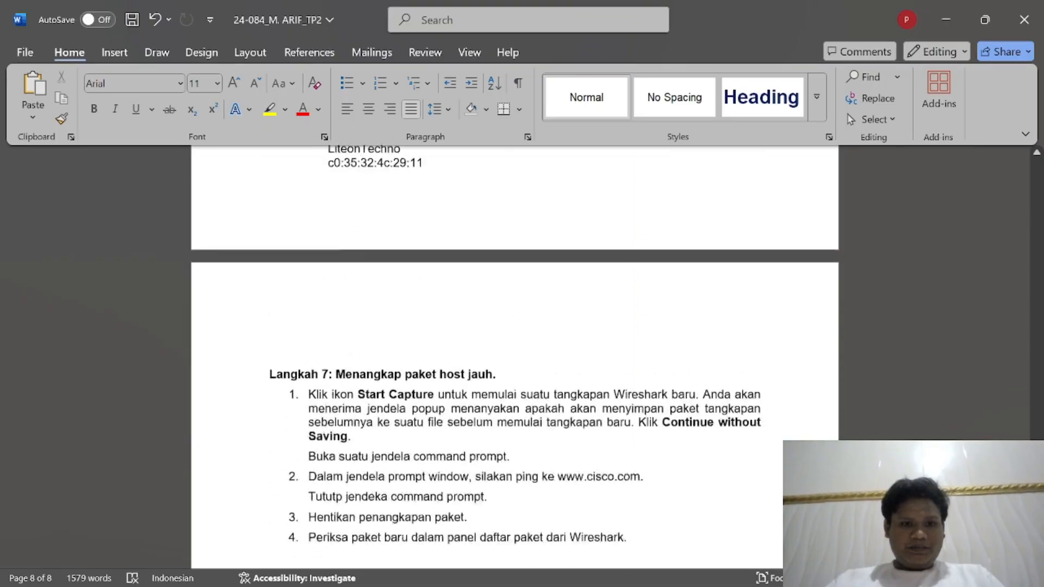
{"action": "scroll", "coordinate": [515, 356], "scroll_direction": "up", "scroll_amount": 5}
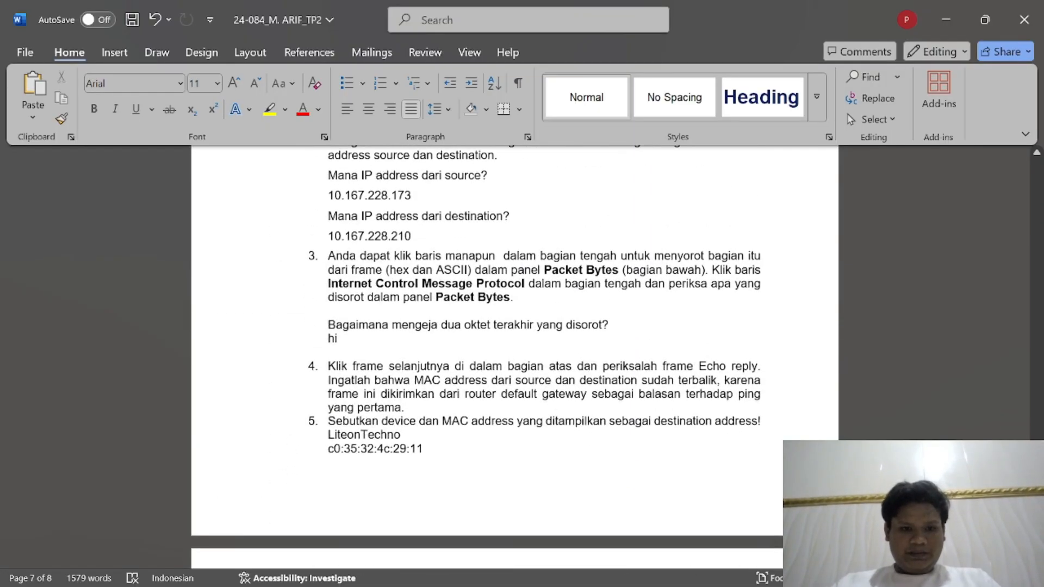
{"action": "left_click", "coordinate": [319, 454]}
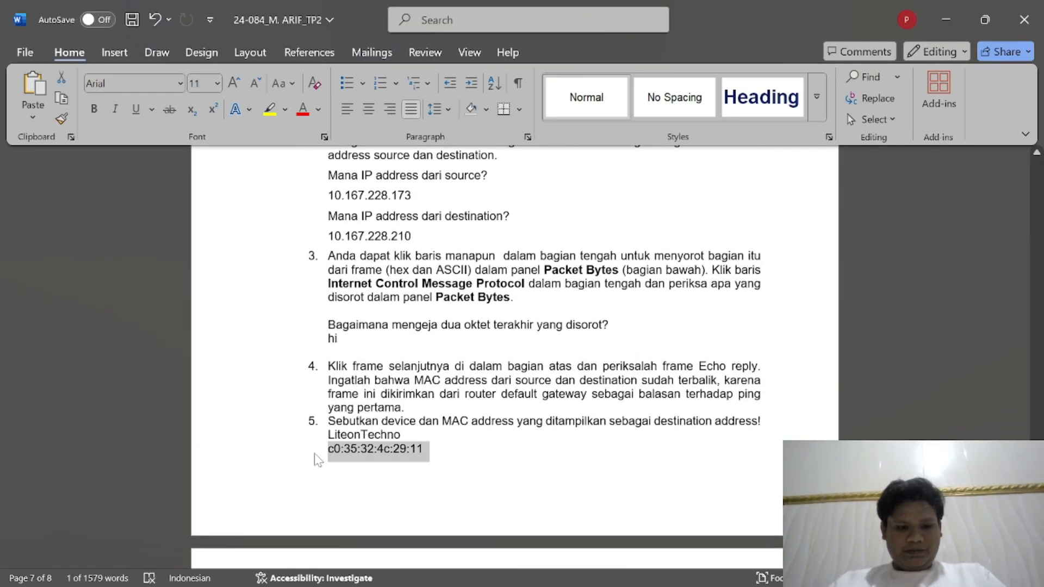
{"action": "key", "text": "ctrl+c"}
{"action": "scroll", "coordinate": [320, 454], "scroll_direction": "down", "scroll_amount": 1}
{"action": "scroll", "coordinate": [515, 356], "scroll_direction": "down", "scroll_amount": 7}
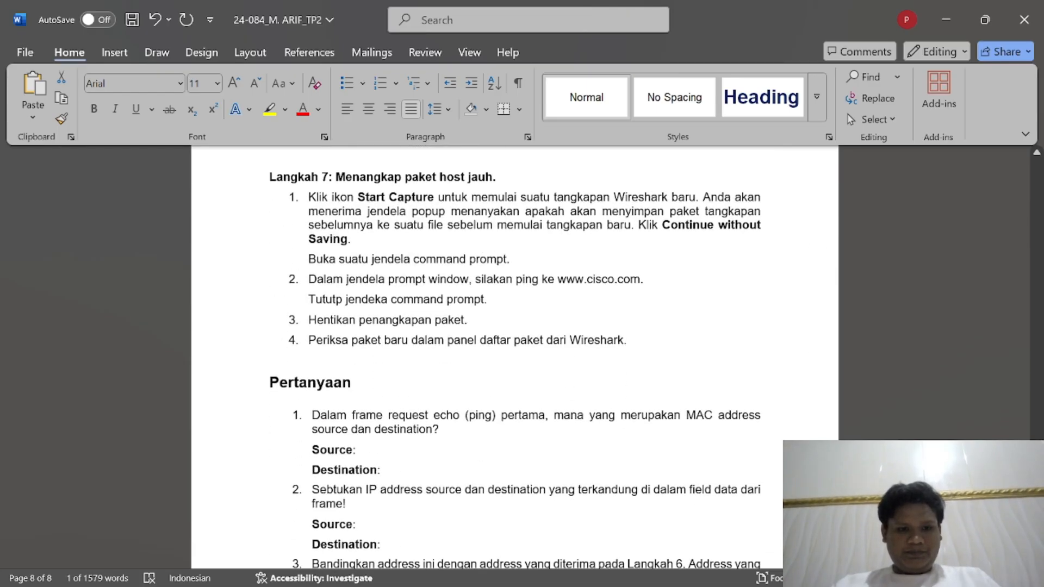
{"action": "left_click", "coordinate": [390, 454]}
{"action": "key", "text": "ctrl+v"}
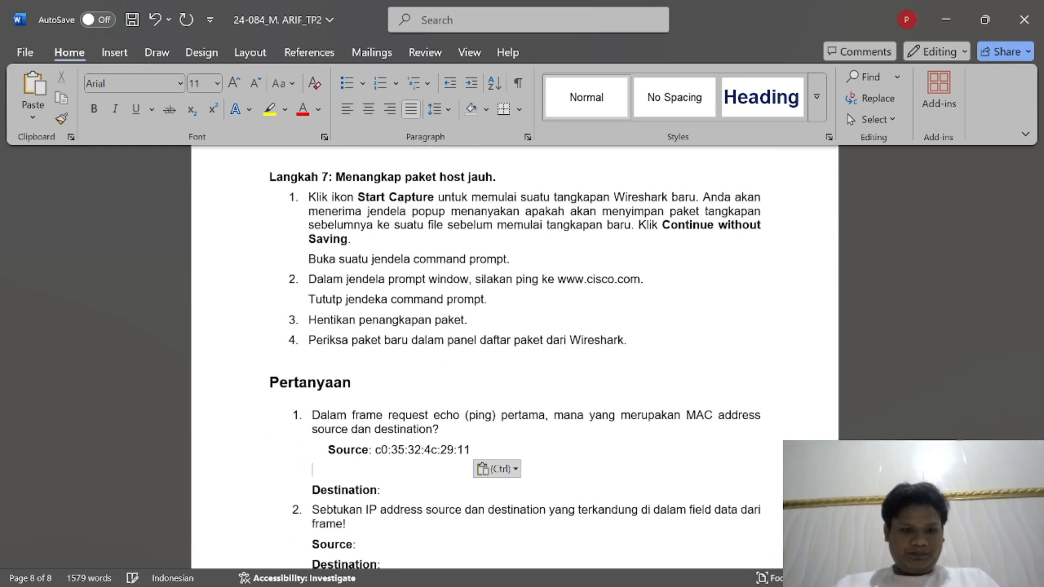
Step: Remove the blank line below question 1's Source answer and the indent in front of that answer
{"action": "key", "text": "BackSpace"}
{"action": "key", "text": "BackSpace"}
{"action": "key", "text": "BackSpace"}
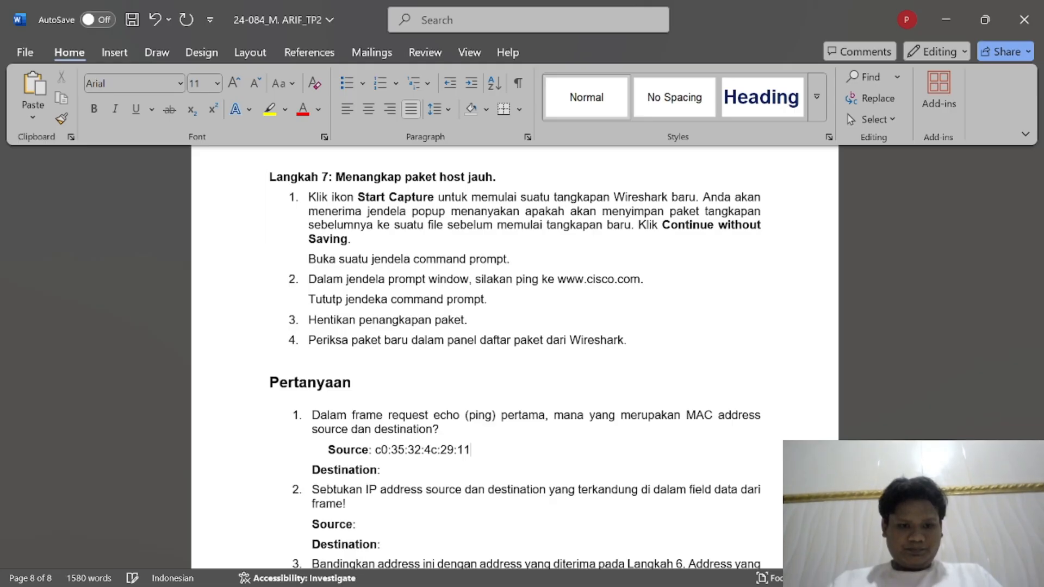
{"action": "key", "text": "Home"}
{"action": "key", "text": "BackSpace"}
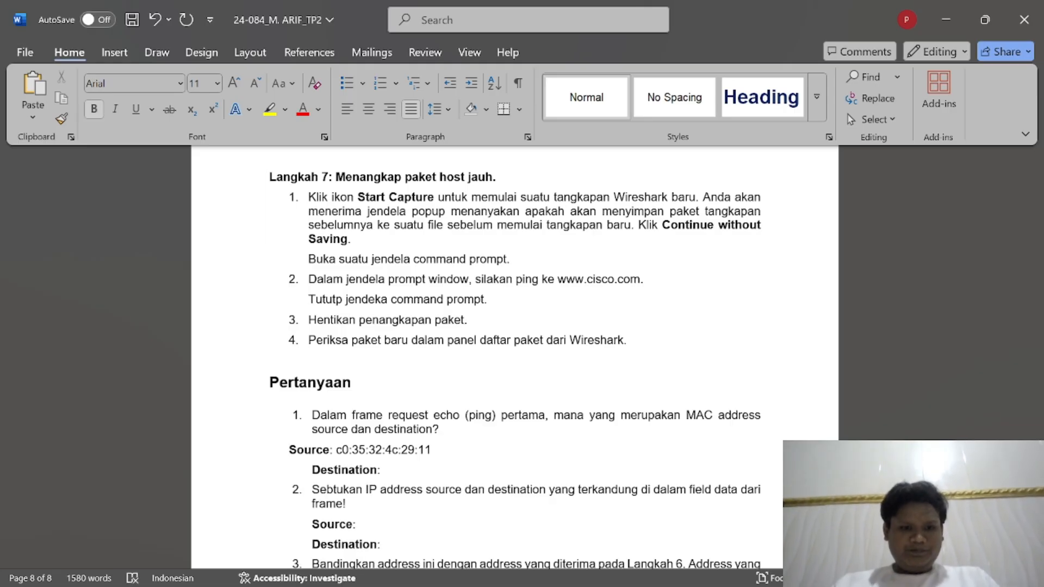
Step: Look up frame 34's Ethernet destination in Wireshark and enter its first part, 36:cf:57:, after Destination under question 1 in Word
{"action": "key", "text": "alt+Tab"}
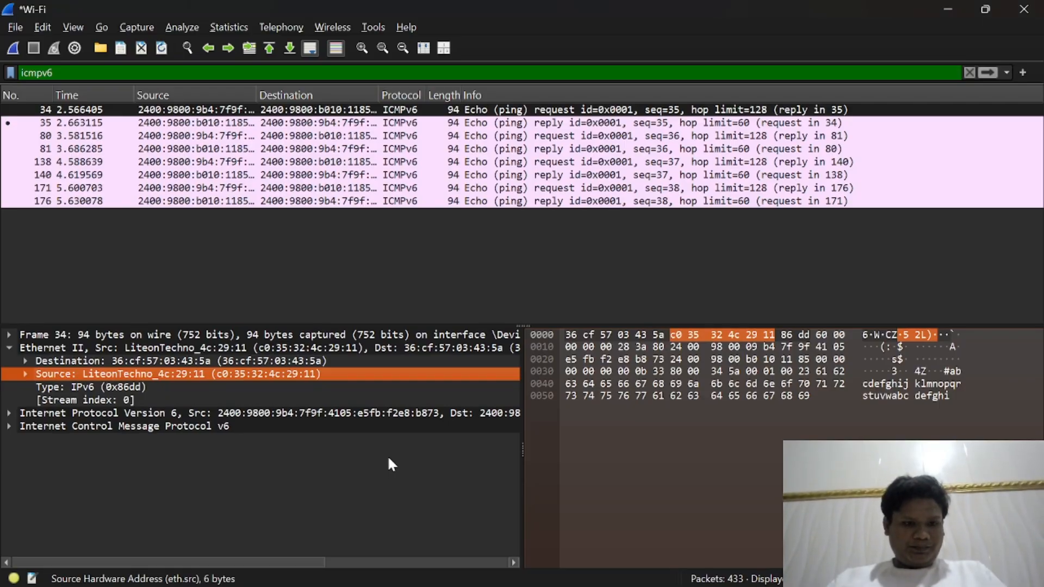
{"action": "left_click", "coordinate": [343, 360]}
{"action": "key", "text": "alt+Tab"}
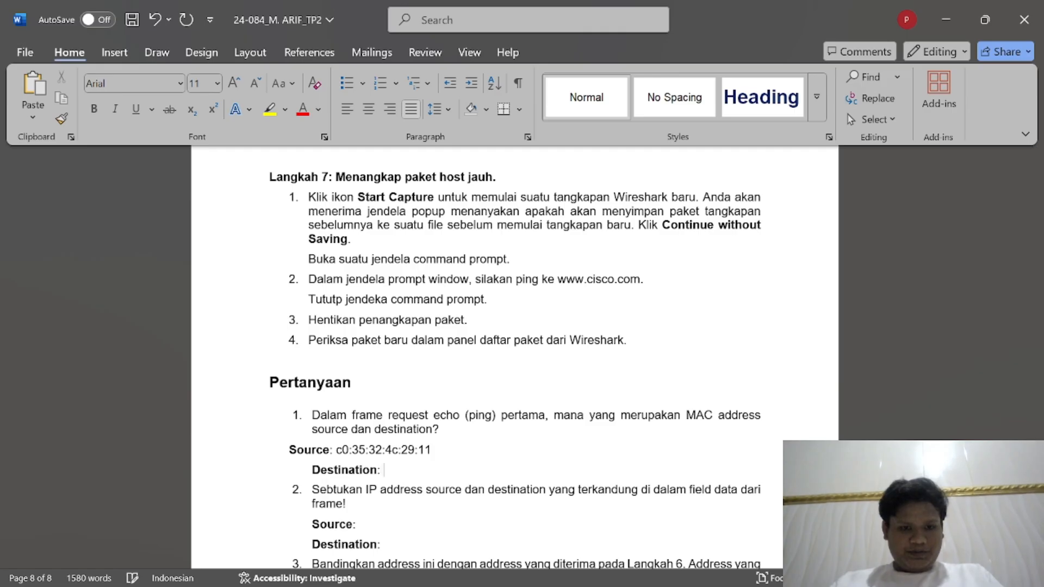
{"action": "key", "text": "alt+Tab"}
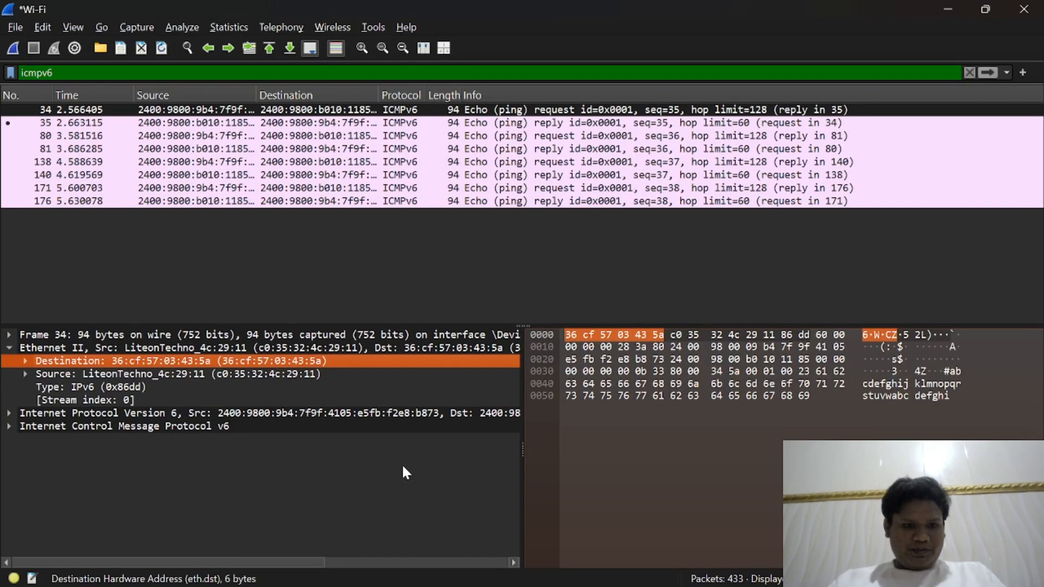
{"action": "key", "text": "alt+Tab"}
{"action": "type", "text": "3"}
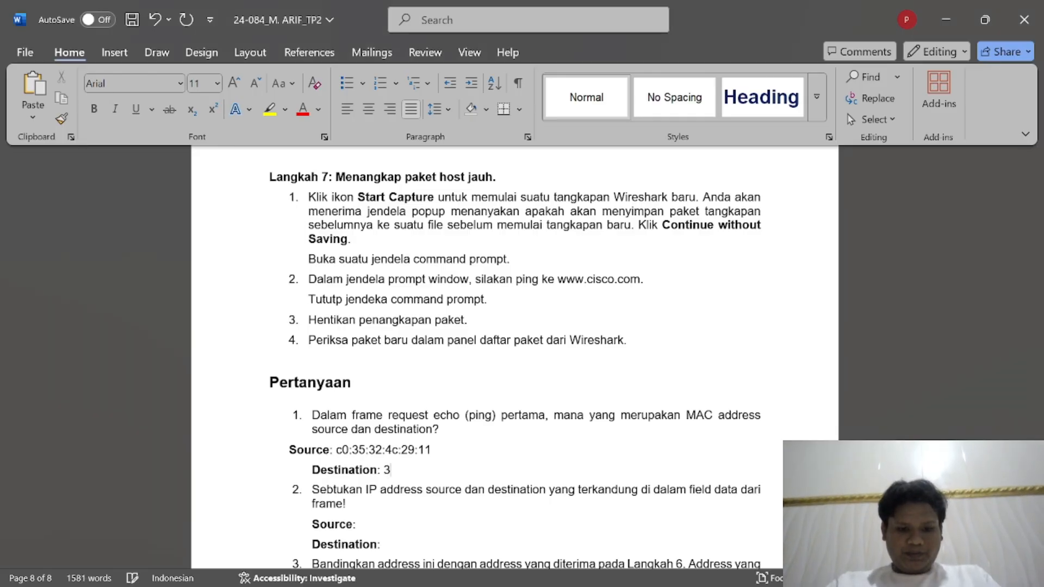
{"action": "type", "text": "6:cf"}
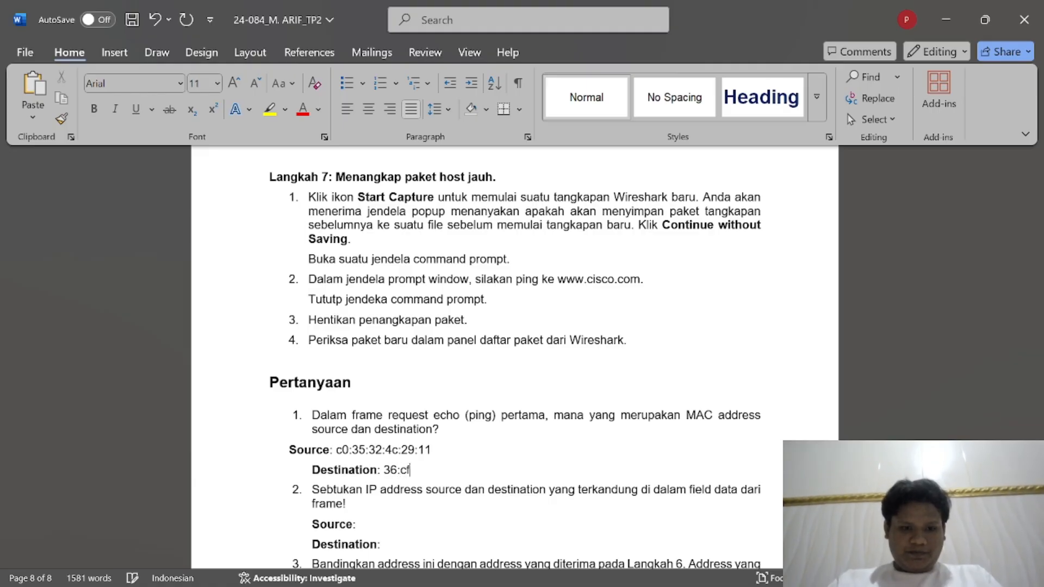
{"action": "type", "text": ":57:"}
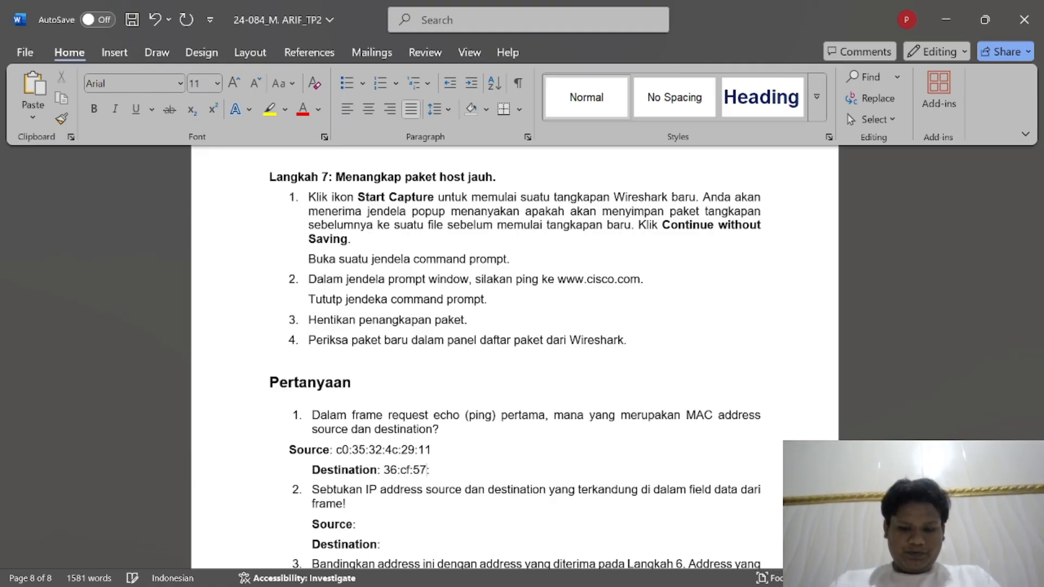
Step: Complete question 1's Destination address with 03:43:5a, checking it against frame 34 in Wireshark, and remove the line's indent in Word
{"action": "key", "text": "alt+Tab"}
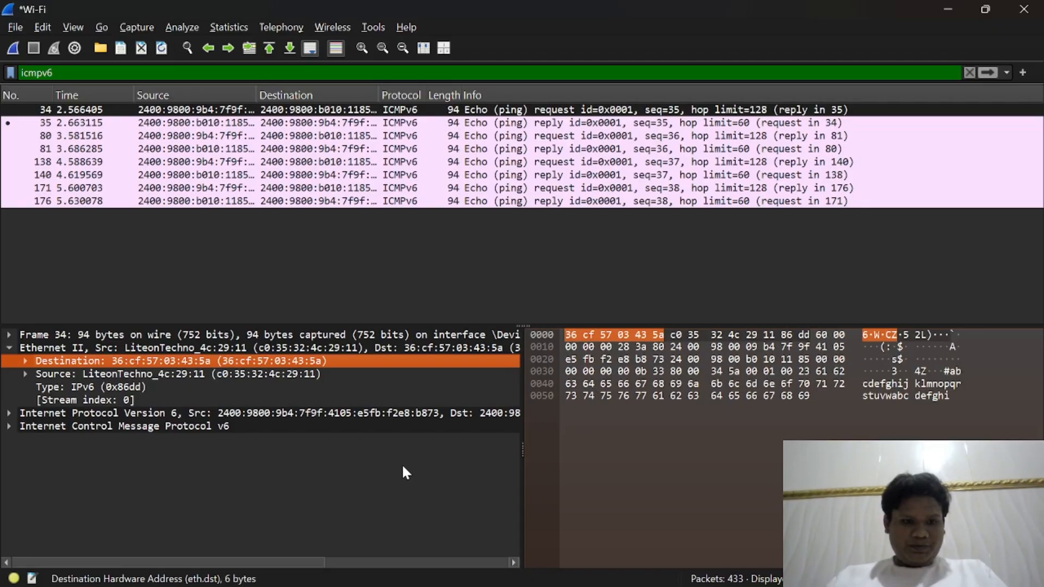
{"action": "key", "text": "alt+Tab"}
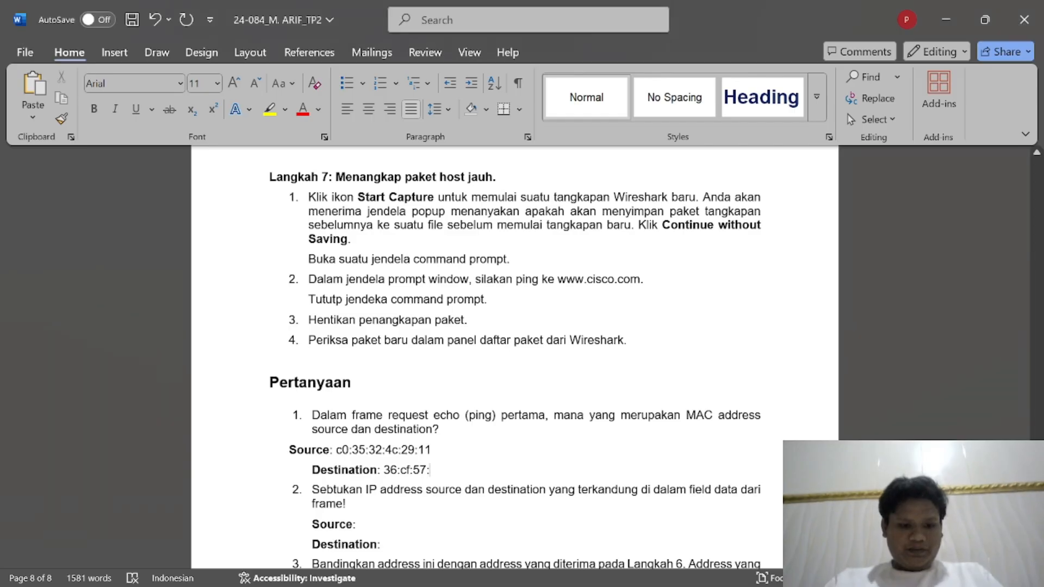
{"action": "type", "text": "03"}
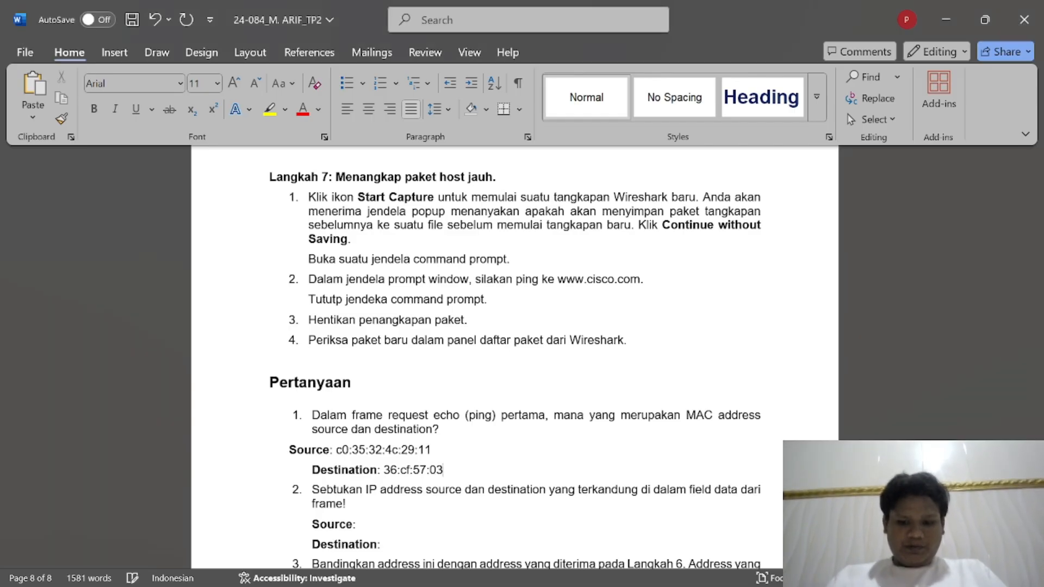
{"action": "type", "text": ":43"}
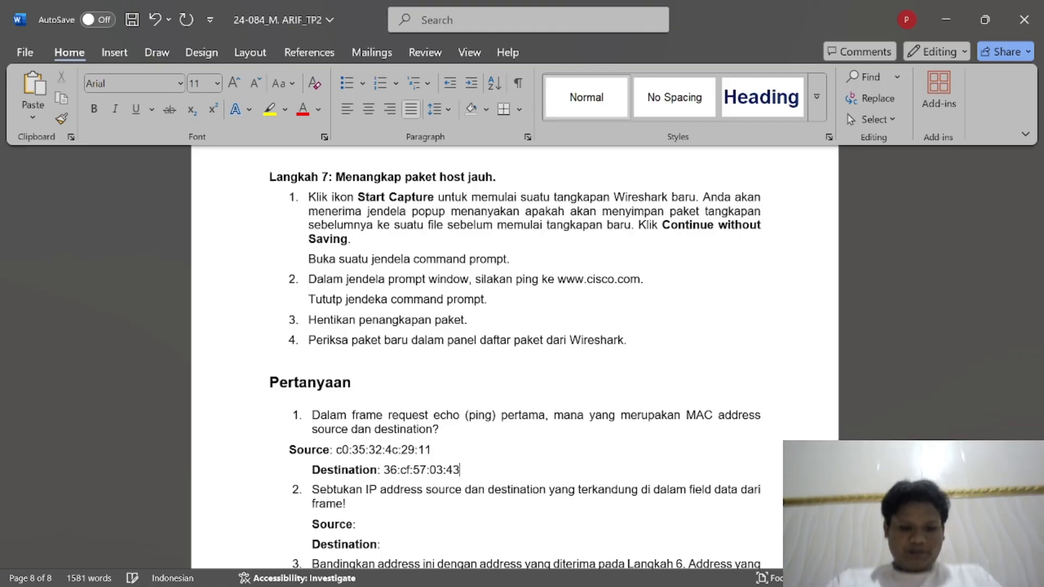
{"action": "type", "text": ":5"}
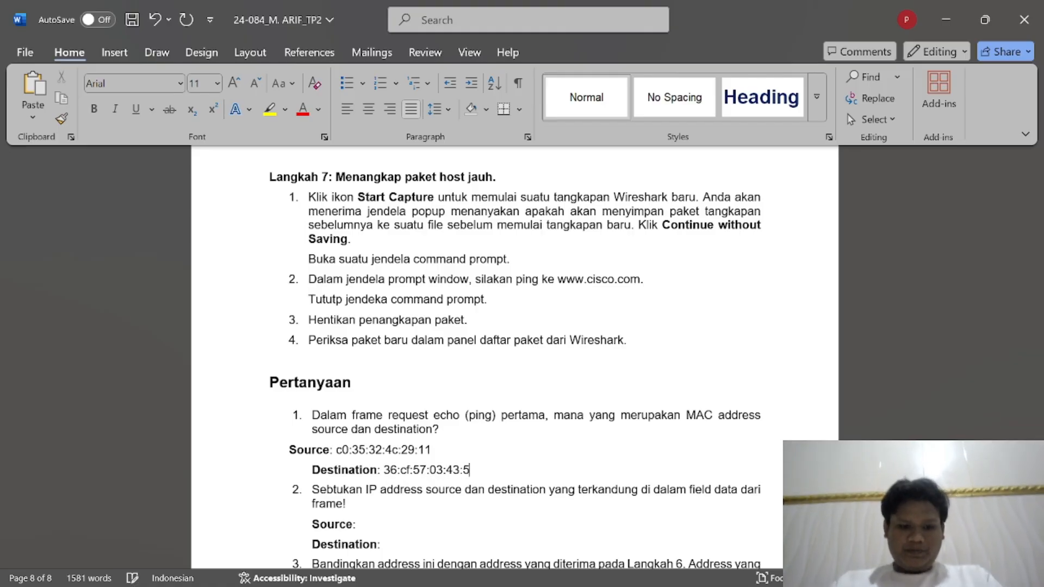
{"action": "type", "text": "a"}
{"action": "key", "text": "alt+Tab"}
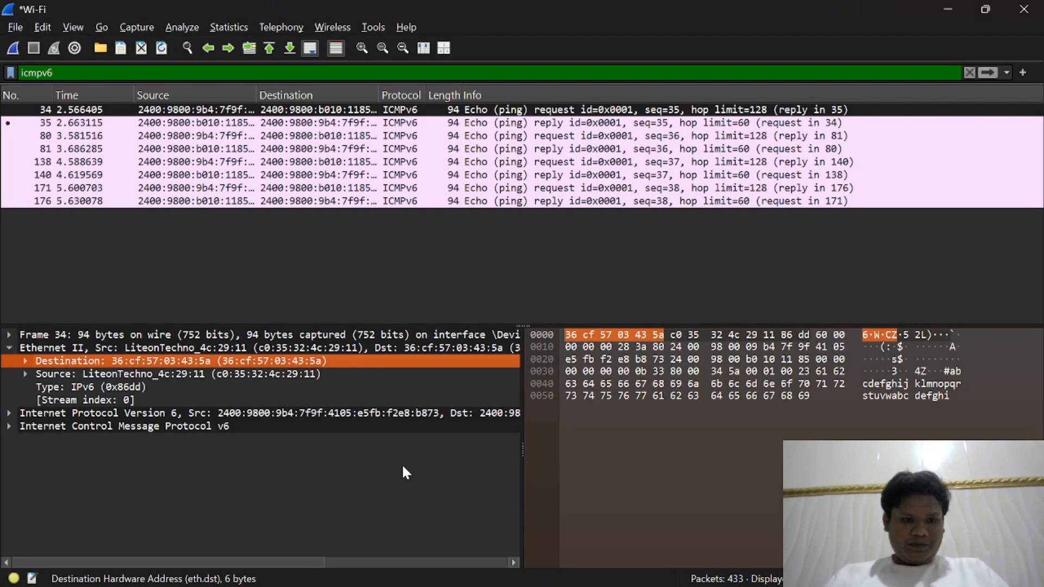
{"action": "key", "text": "alt+Tab"}
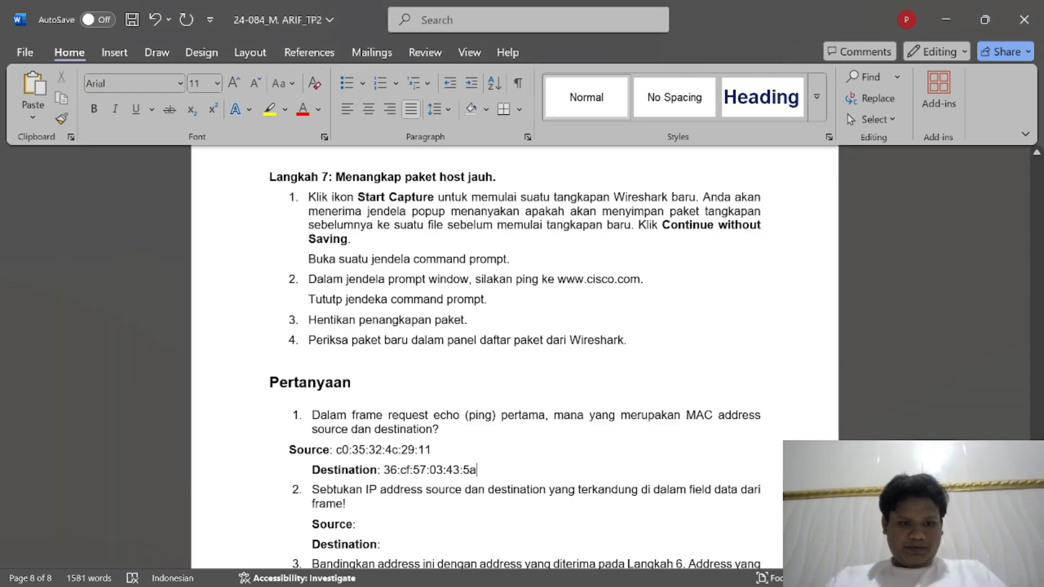
{"action": "key", "text": "Home"}
{"action": "key", "text": "BackSpace"}
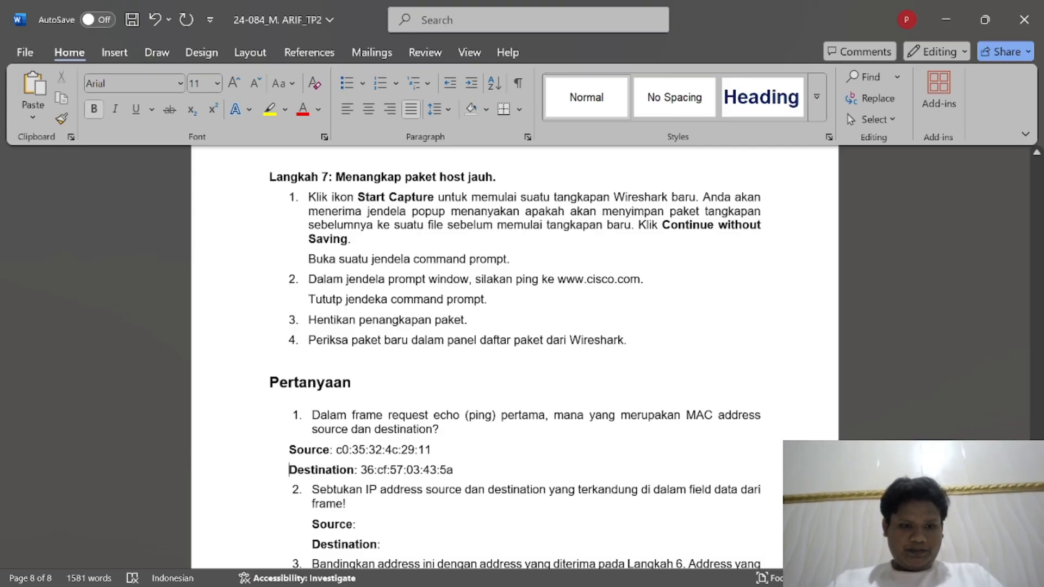
Step: Examine the Internet Protocol Version 6 source and destination addresses of frame 34 in Wireshark for question 2 in Word
{"action": "scroll", "coordinate": [515, 359], "scroll_direction": "down", "scroll_amount": 1}
{"action": "scroll", "coordinate": [515, 358], "scroll_direction": "down", "scroll_amount": 3}
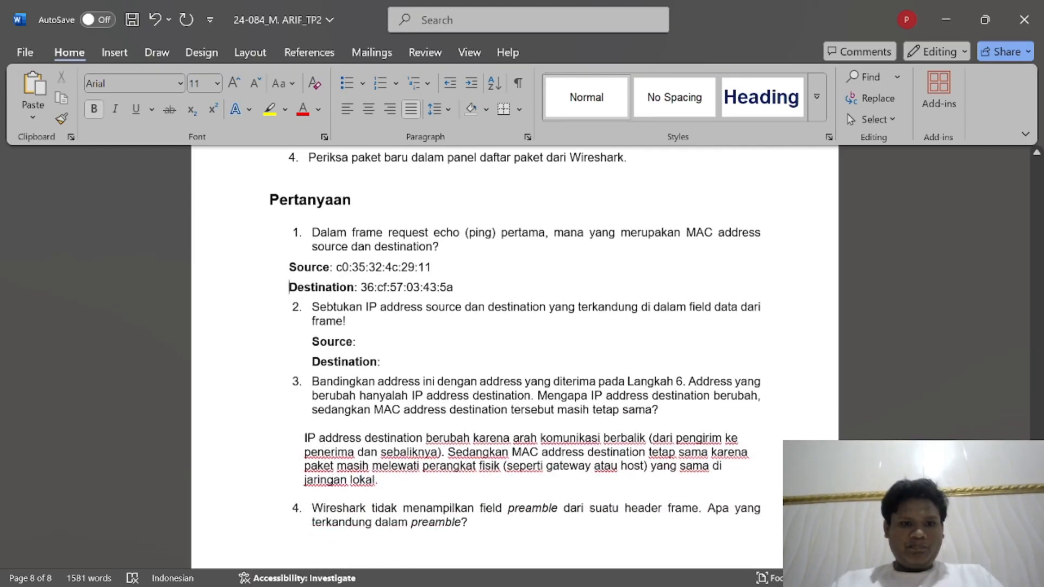
{"action": "left_click", "coordinate": [357, 342]}
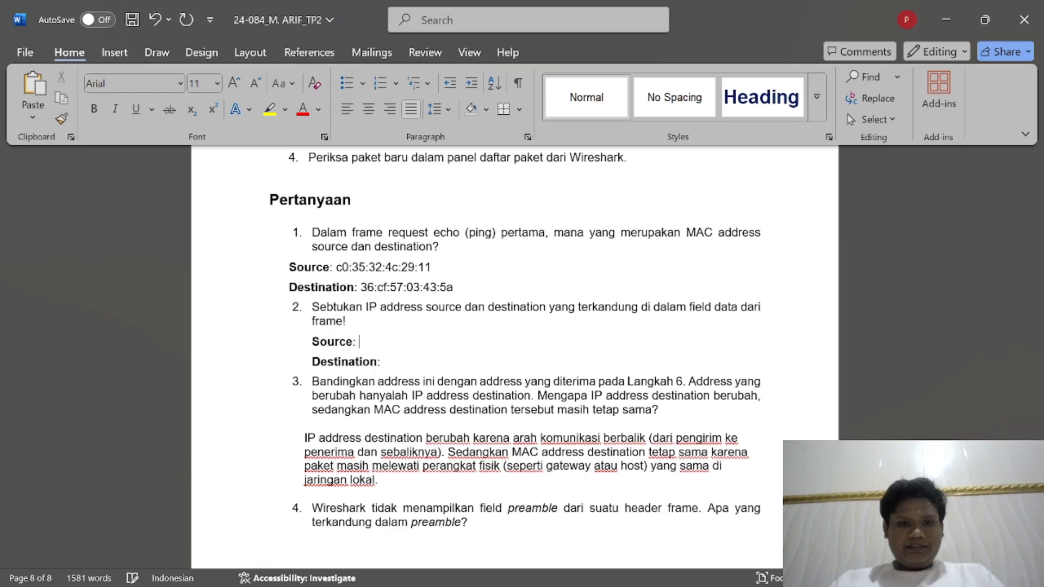
{"action": "key", "text": "alt+Tab"}
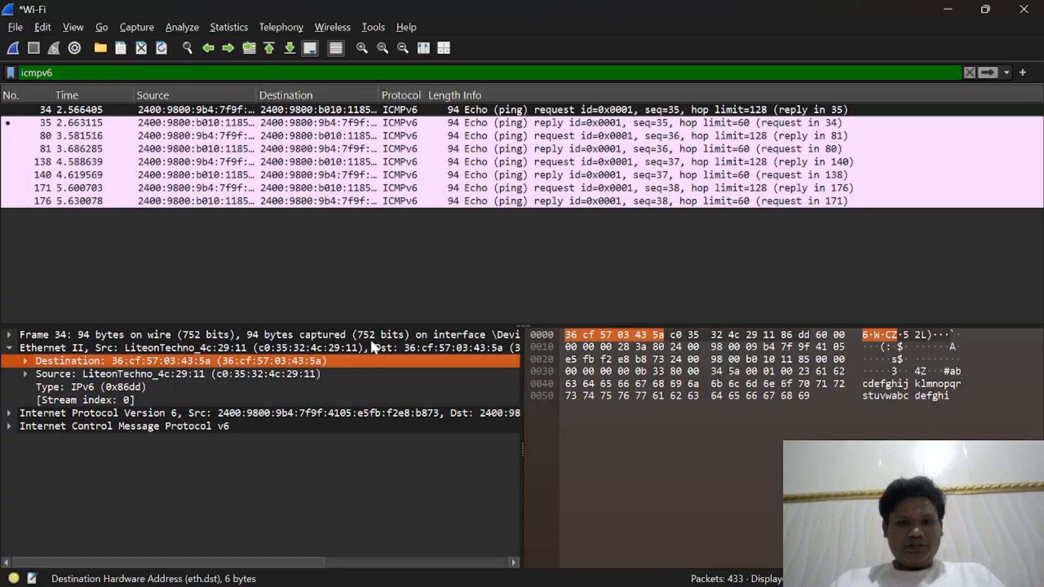
{"action": "left_click", "coordinate": [170, 414]}
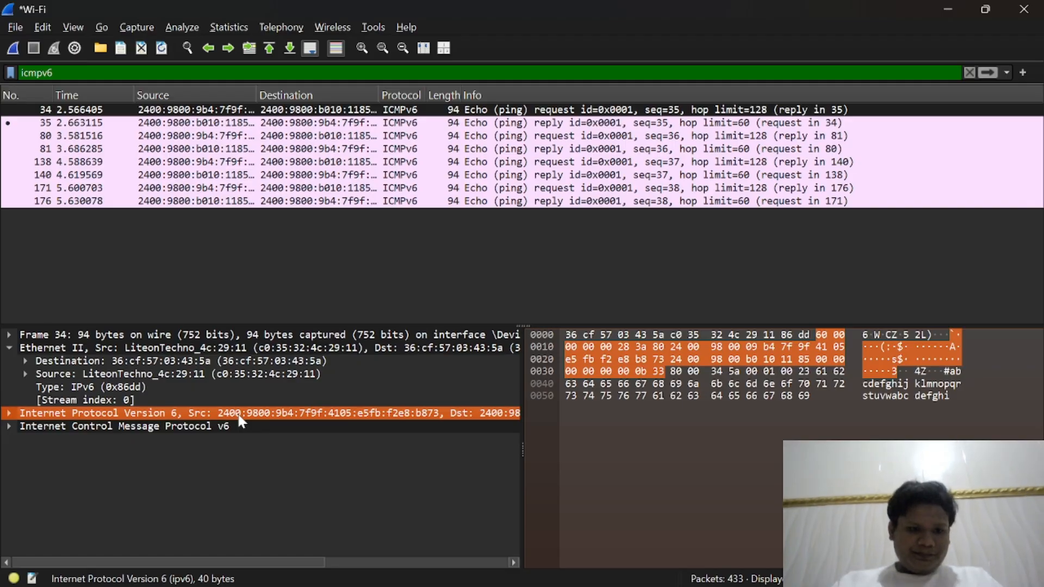
{"action": "scroll", "coordinate": [238, 416], "scroll_direction": "right", "scroll_amount": 5}
{"action": "scroll", "coordinate": [238, 415], "scroll_direction": "left", "scroll_amount": 5}
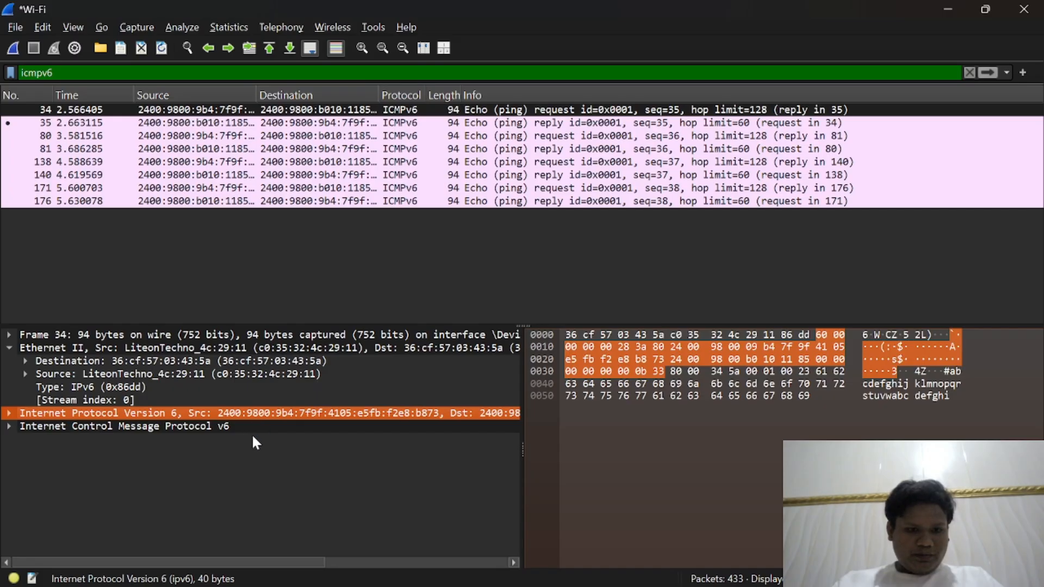
{"action": "scroll", "coordinate": [255, 437], "scroll_direction": "right", "scroll_amount": 2}
{"action": "scroll", "coordinate": [255, 437], "scroll_direction": "left", "scroll_amount": 2}
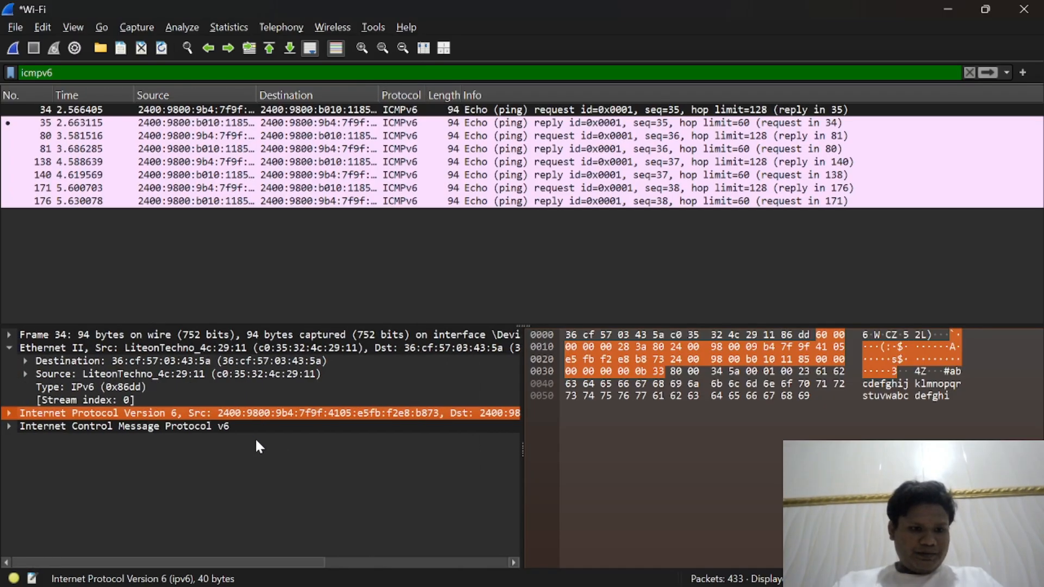
{"action": "left_click", "coordinate": [9, 415]}
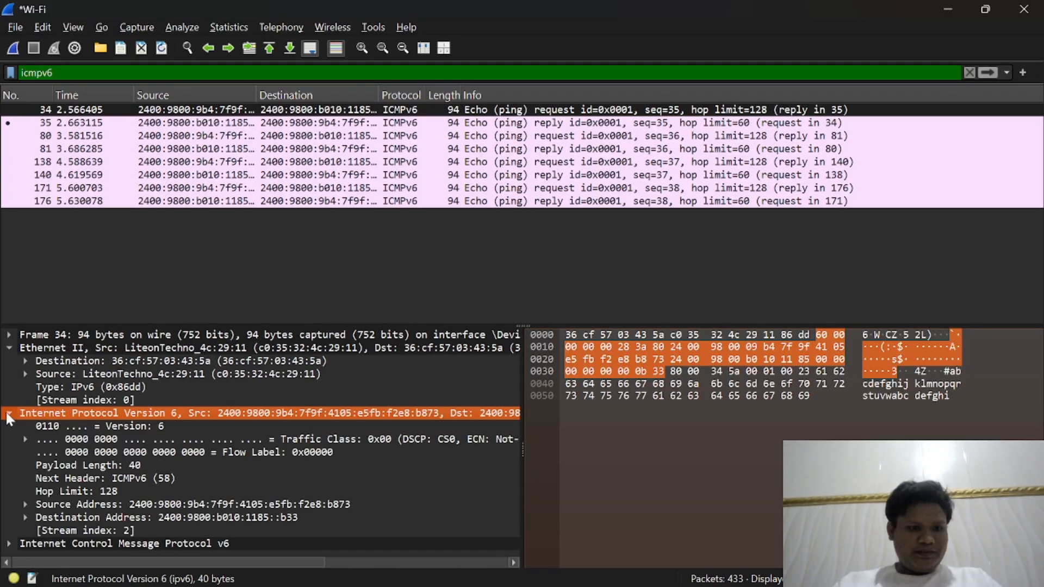
{"action": "left_click", "coordinate": [8, 415]}
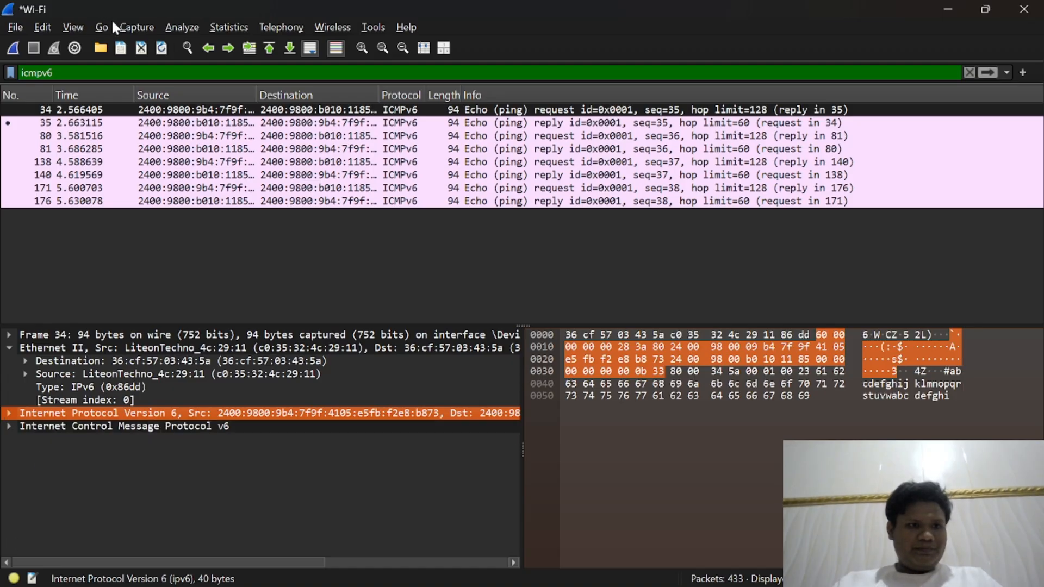
{"action": "scroll", "coordinate": [259, 443], "scroll_direction": "right", "scroll_amount": 5}
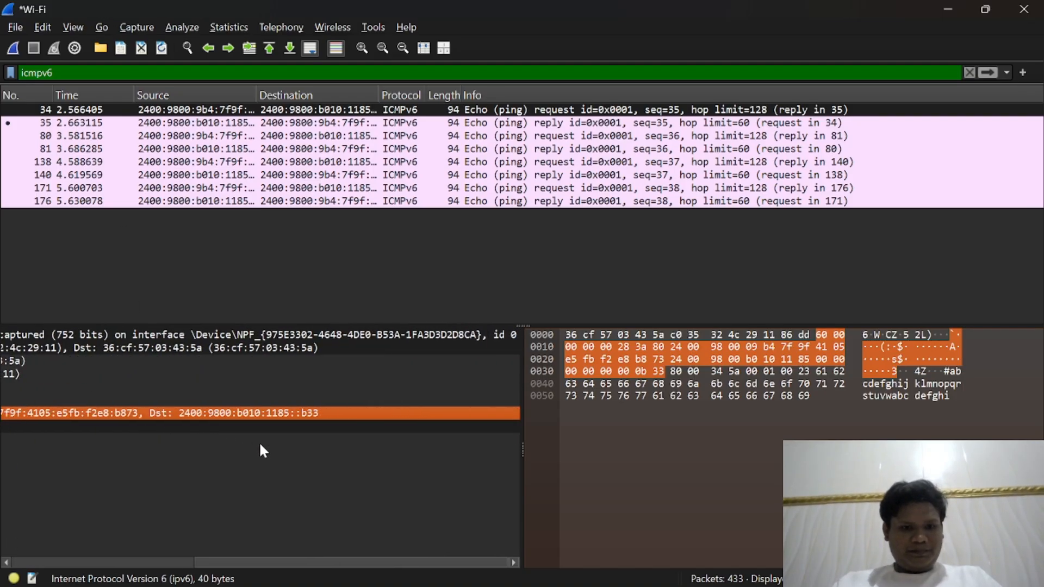
{"action": "scroll", "coordinate": [259, 442], "scroll_direction": "left", "scroll_amount": 5}
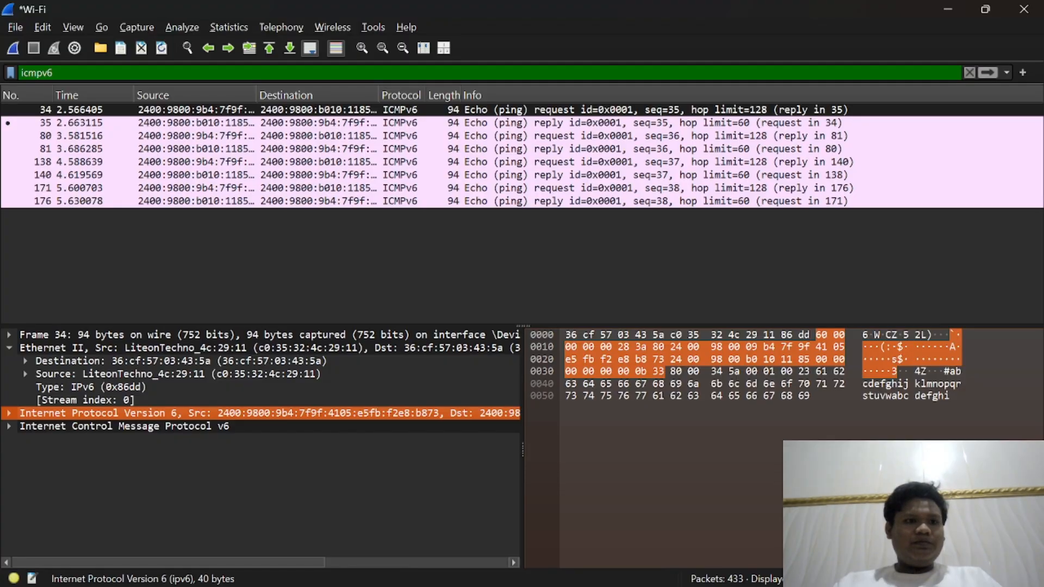
{"action": "left_click", "coordinate": [53, 73]}
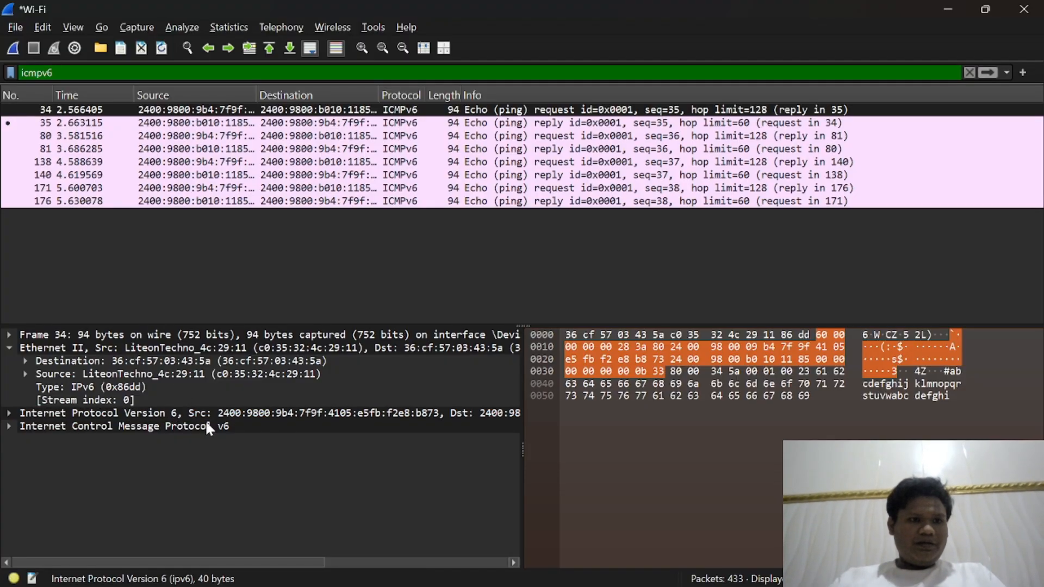
{"action": "left_click", "coordinate": [263, 484]}
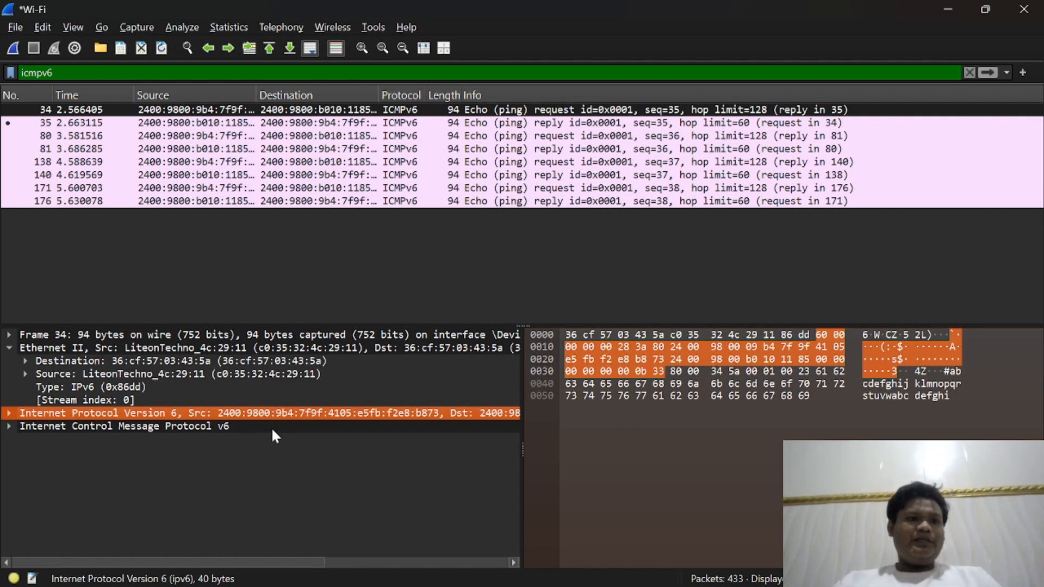
{"action": "scroll", "coordinate": [271, 426], "scroll_direction": "right", "scroll_amount": 5}
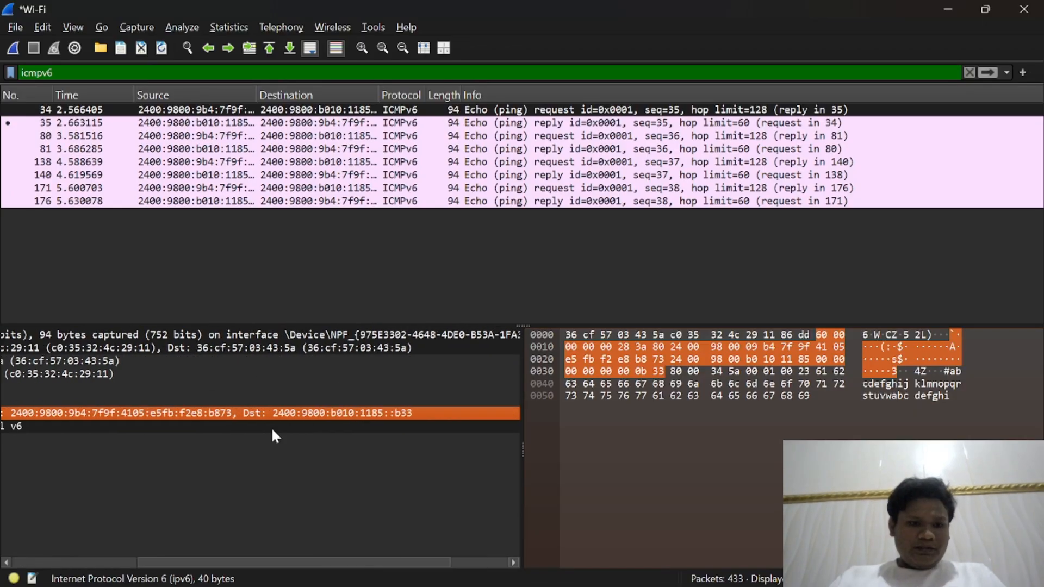
{"action": "scroll", "coordinate": [271, 426], "scroll_direction": "left", "scroll_amount": 5}
{"action": "key", "text": "alt+Tab"}
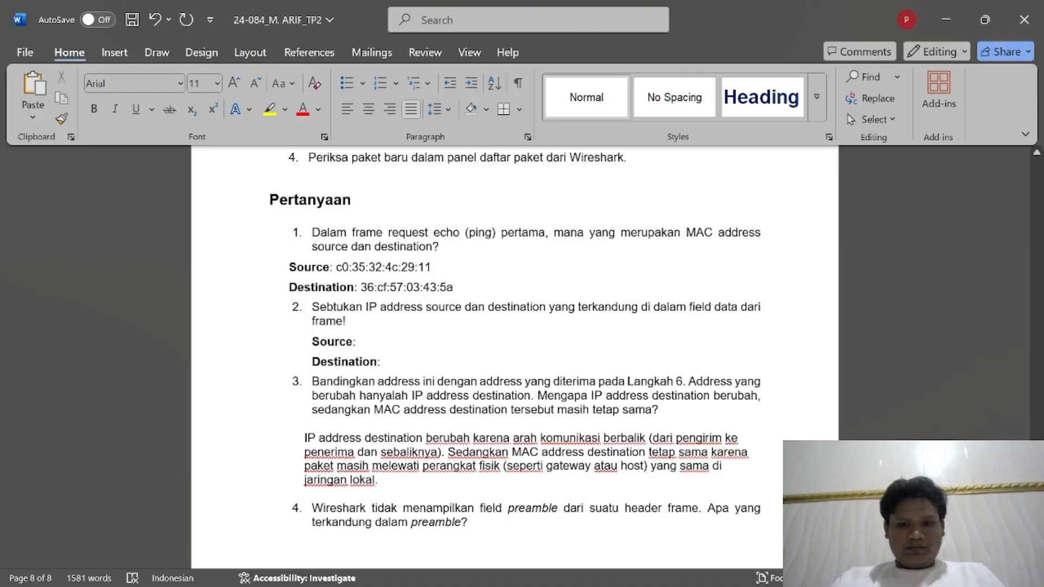
{"action": "key", "text": "alt+Tab"}
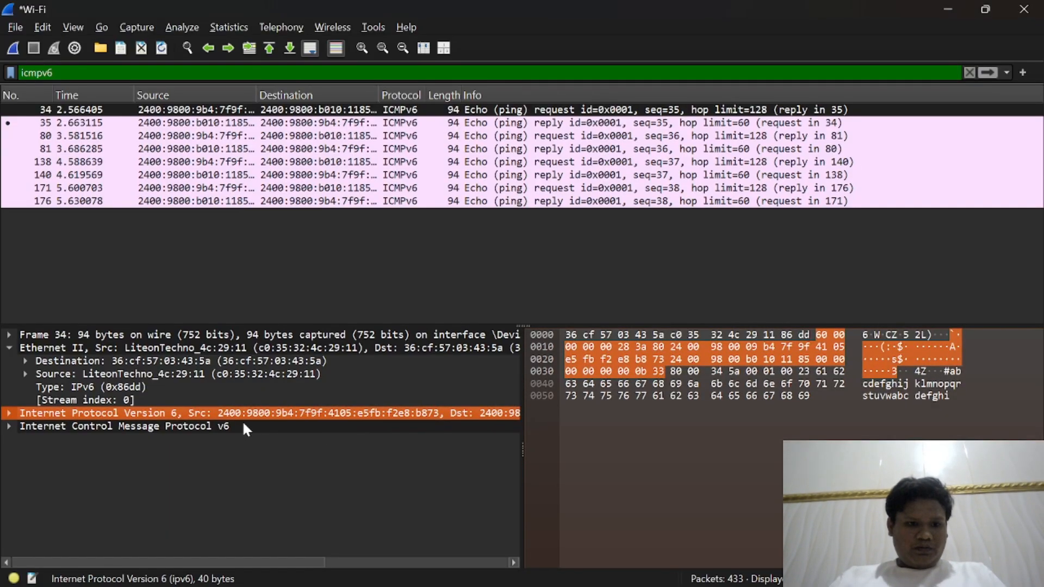
{"action": "key", "text": "alt+Tab"}
{"action": "type", "text": "2"}
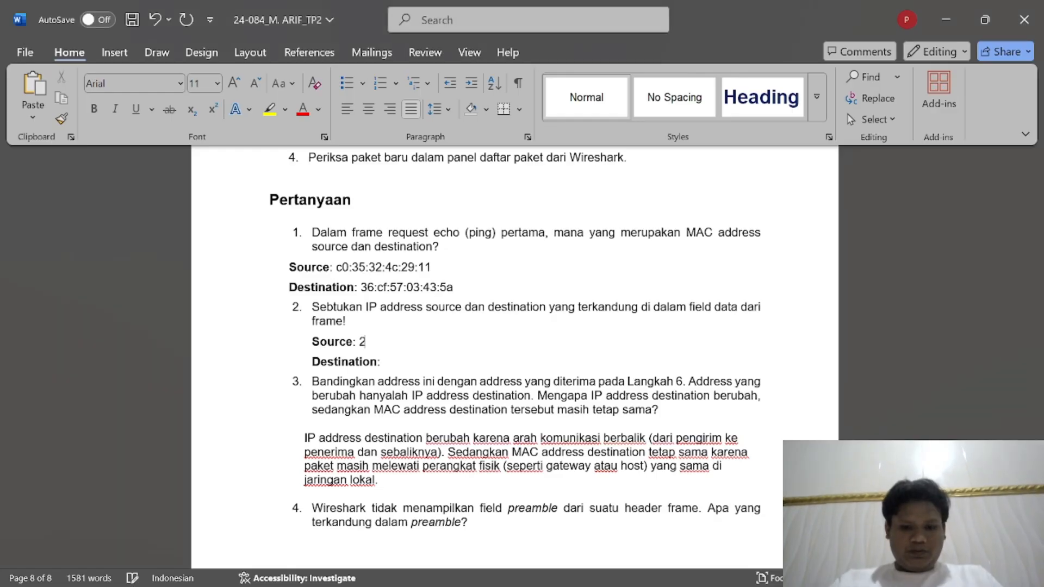
{"action": "type", "text": "4-"}
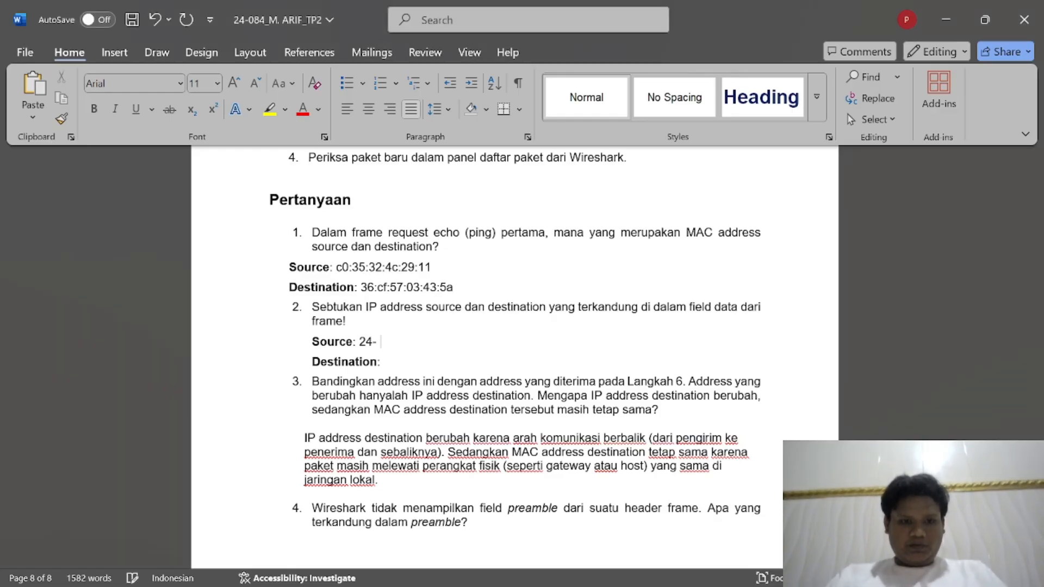
{"action": "key", "text": "BackSpace"}
{"action": "key", "text": "BackSpace"}
{"action": "type", "text": "400"}
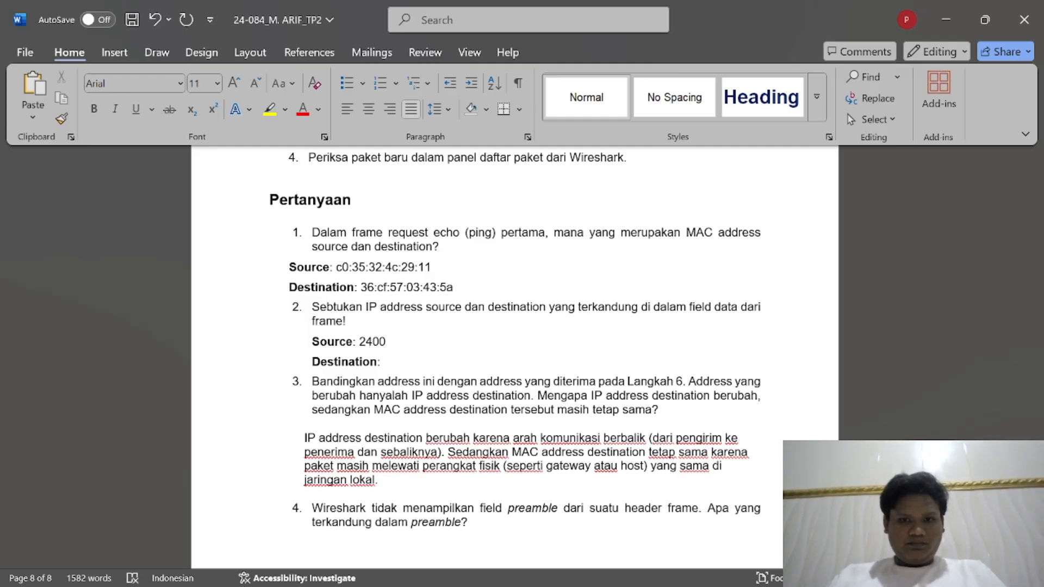
{"action": "key", "text": "BackSpace"}
{"action": "key", "text": "BackSpace"}
{"action": "key", "text": "BackSpace"}
{"action": "key", "text": "BackSpace"}
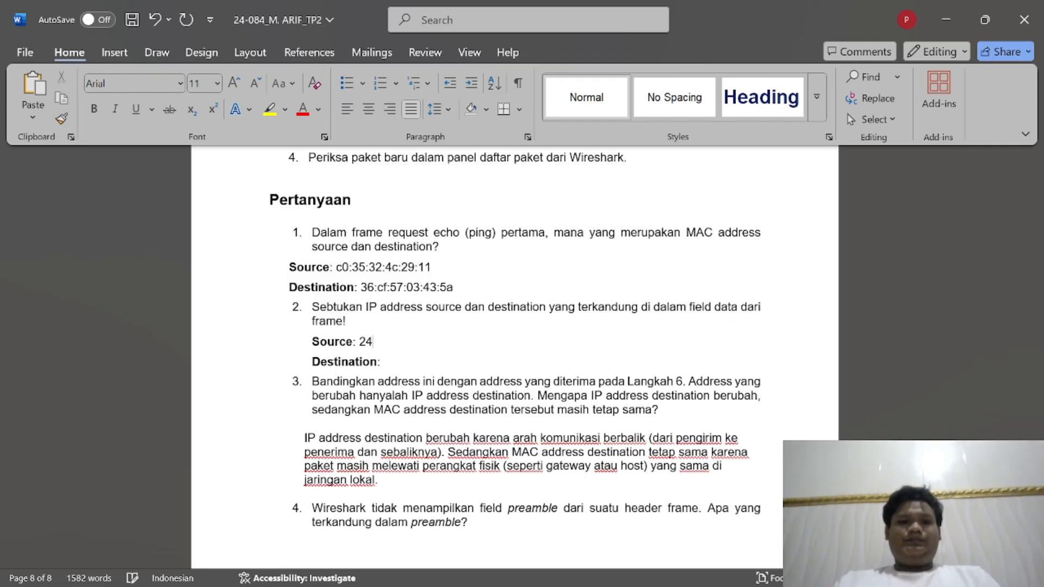
Step: Clear question 2's partial Source answer, look up frame 34's IPv6 source address in Wireshark, and enter its first group, 2400:, in Word
{"action": "key", "text": "BackSpace"}
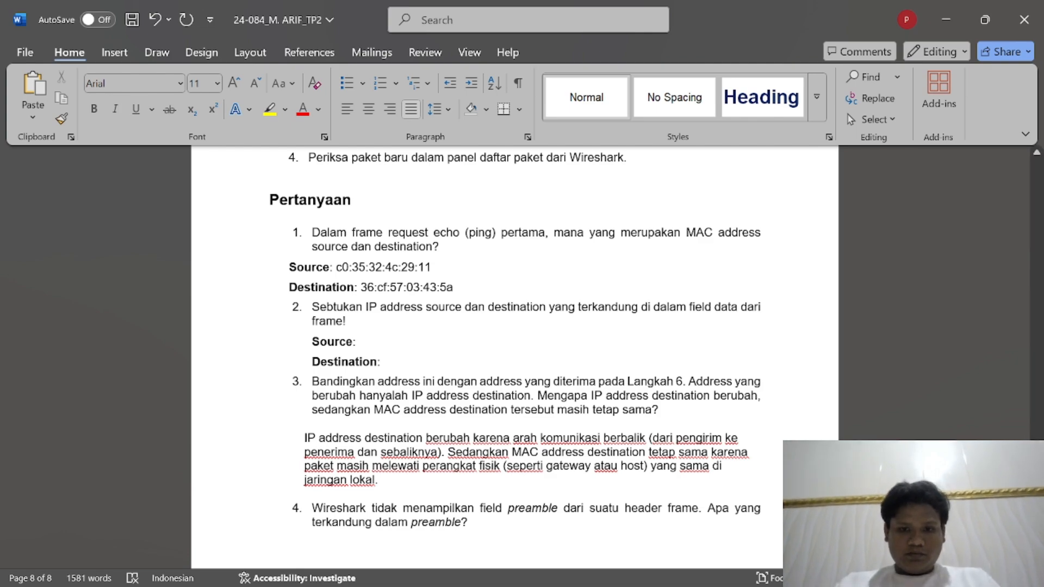
{"action": "key", "text": "alt+Tab"}
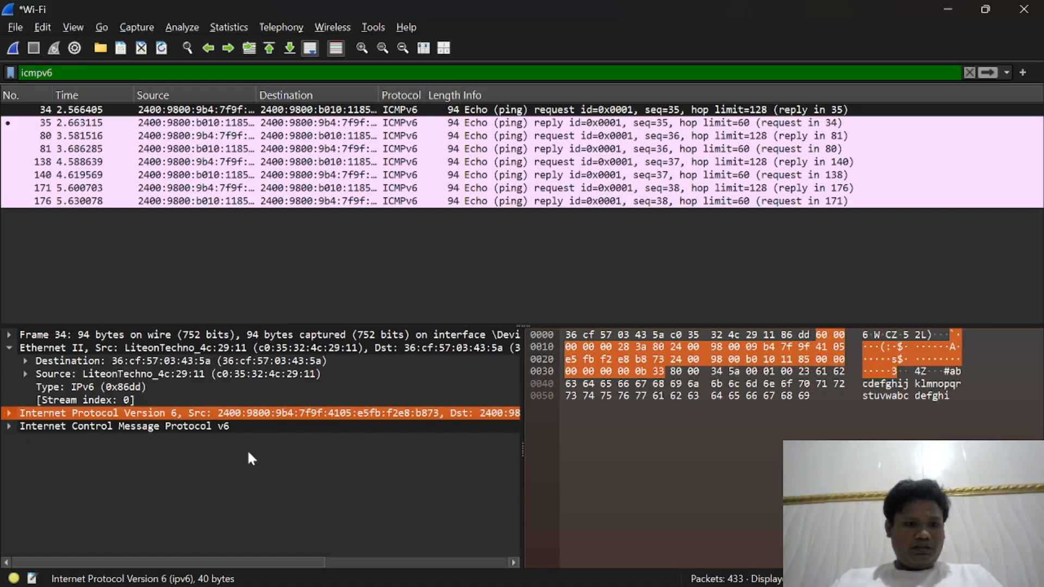
{"action": "scroll", "coordinate": [248, 454], "scroll_direction": "right", "scroll_amount": 5}
{"action": "scroll", "coordinate": [249, 454], "scroll_direction": "left", "scroll_amount": 5}
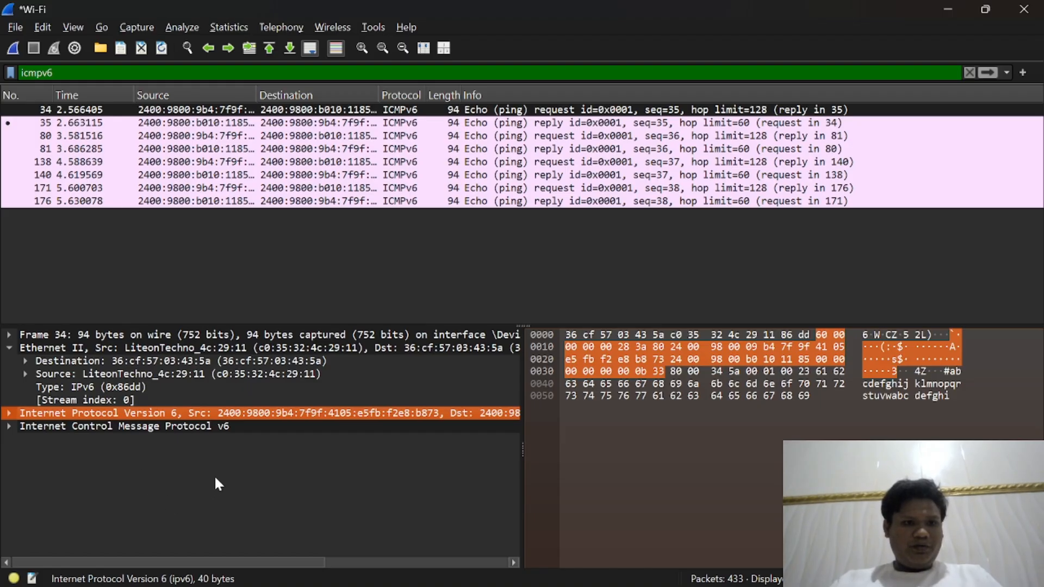
{"action": "scroll", "coordinate": [254, 446], "scroll_direction": "right", "scroll_amount": 5}
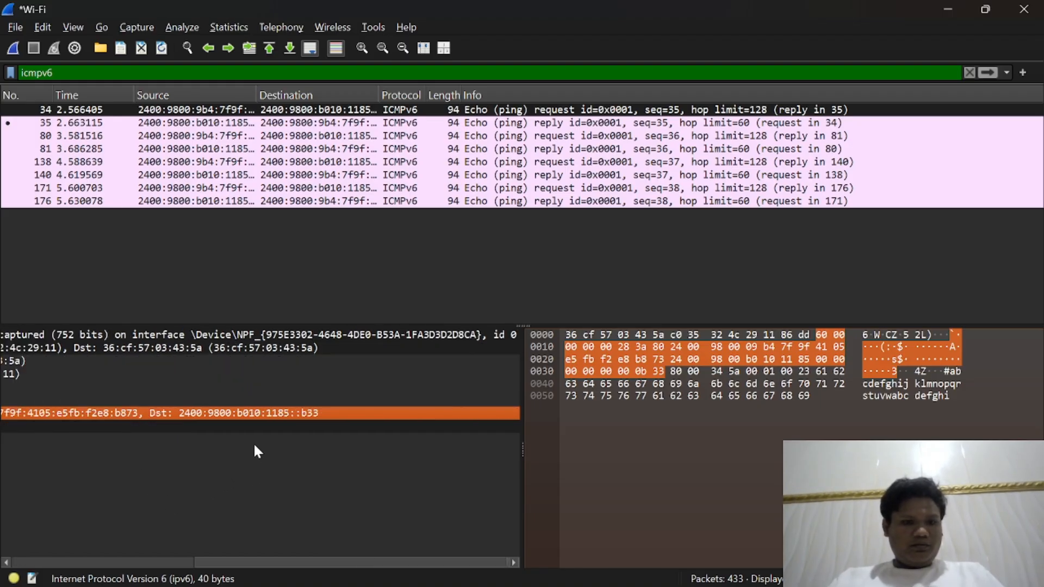
{"action": "scroll", "coordinate": [254, 445], "scroll_direction": "left", "scroll_amount": 5}
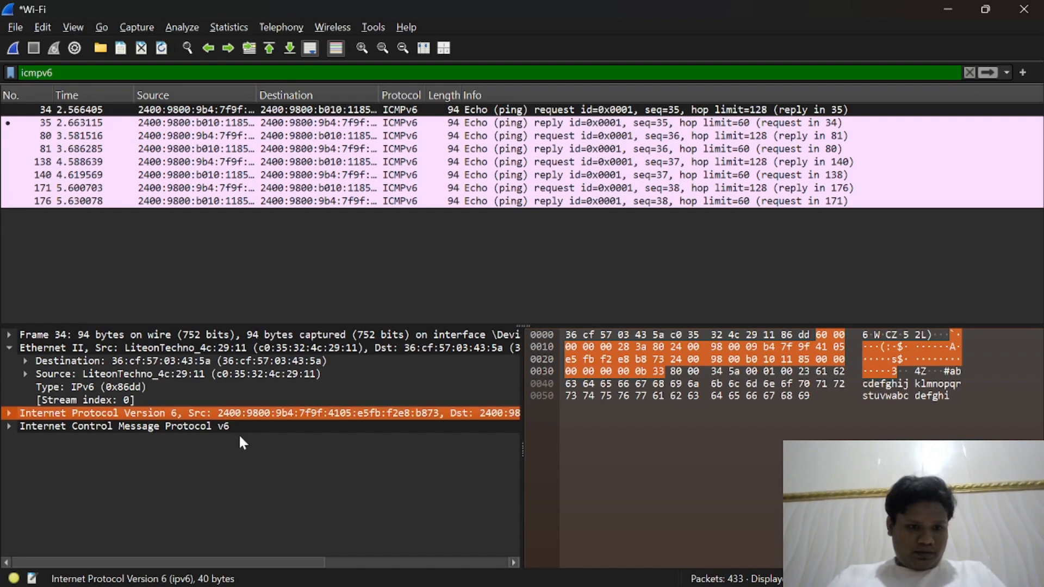
{"action": "key", "text": "alt+Tab"}
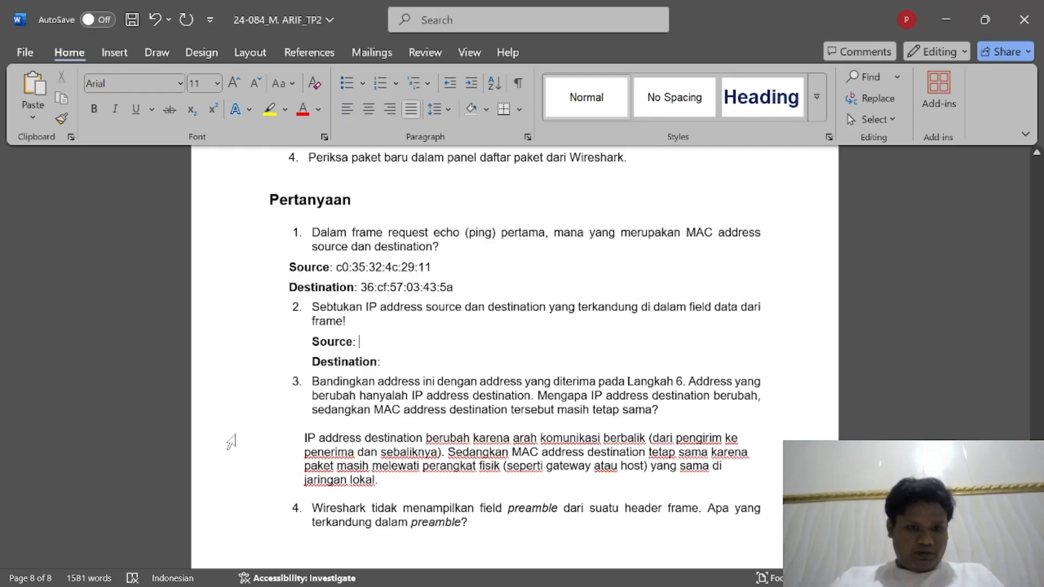
{"action": "type", "text": "2"}
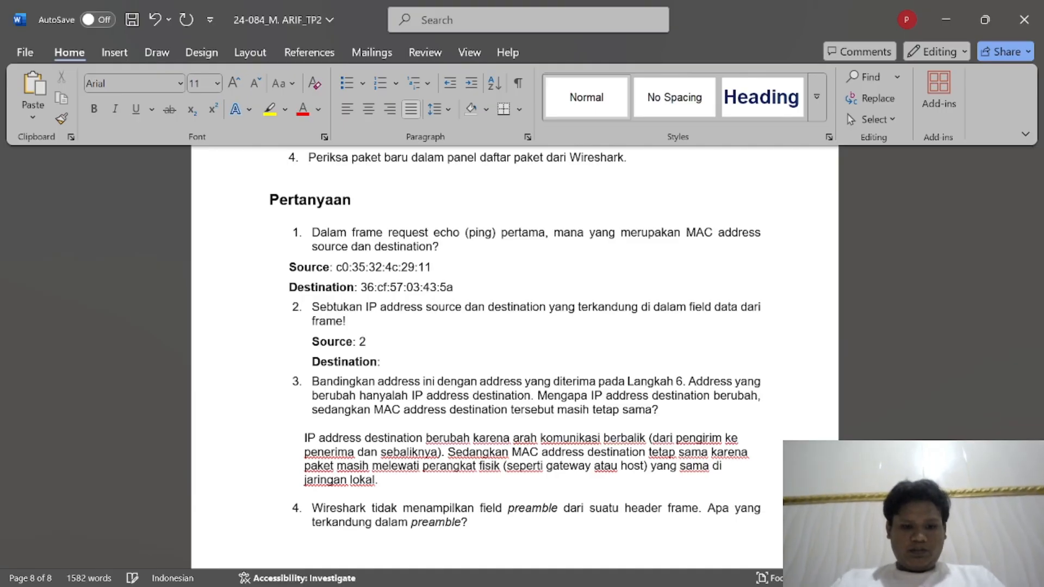
{"action": "type", "text": "400:"}
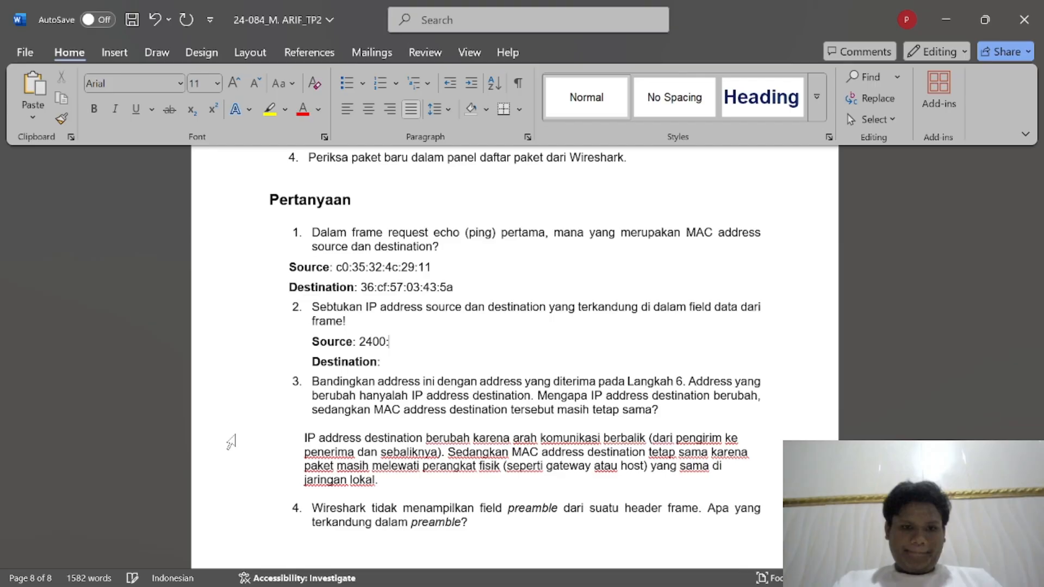
Step: Continue question 2's Source address in Word with the groups 9800 and 9b4, reading them from frame 34 in Wireshark
{"action": "key", "text": "alt+Tab"}
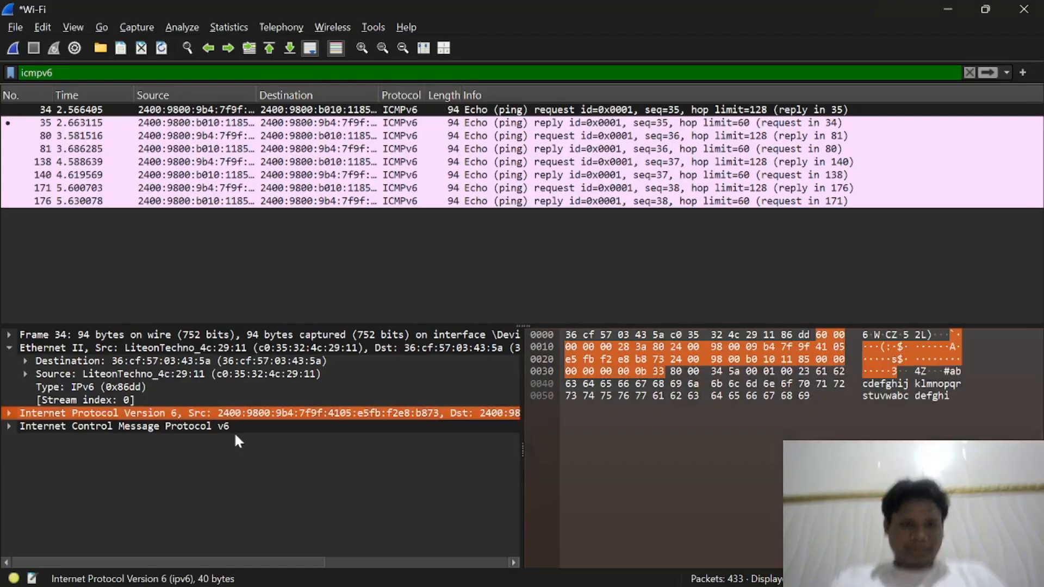
{"action": "key", "text": "alt+Tab"}
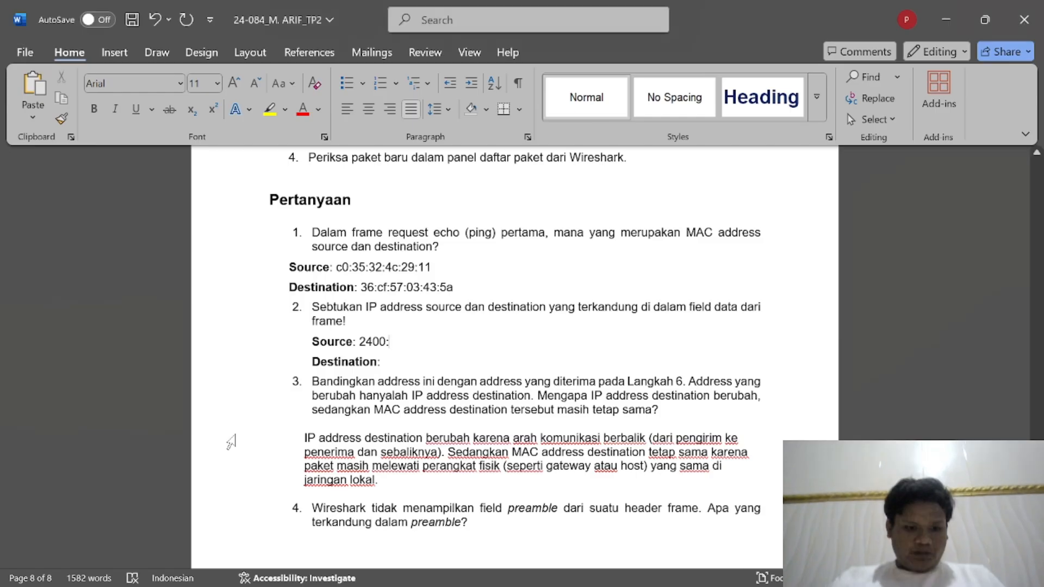
{"action": "type", "text": "9800:"}
{"action": "key", "text": "alt+Tab"}
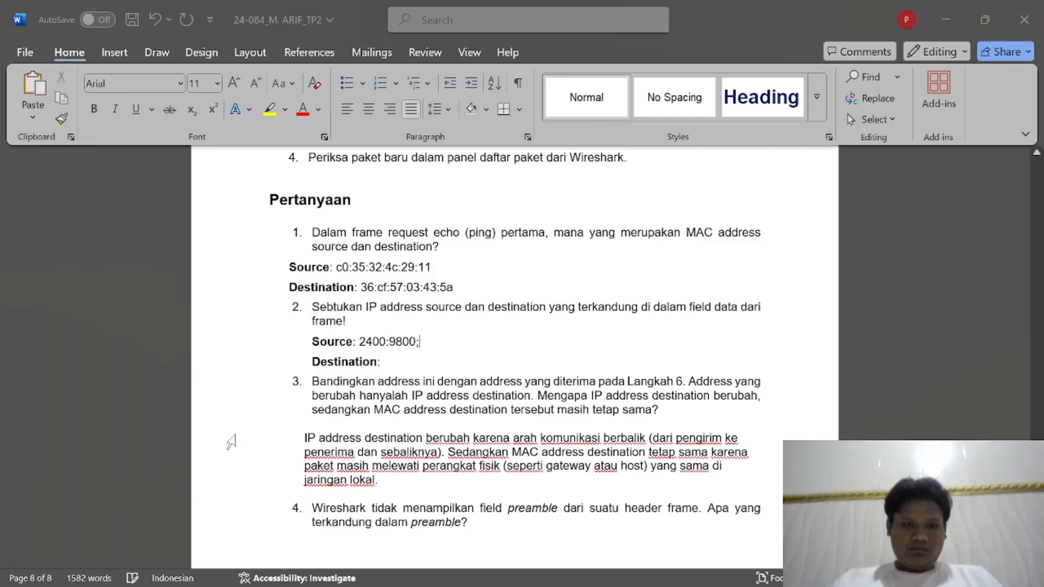
{"action": "key", "text": "alt+Tab"}
{"action": "type", "text": "9b4"}
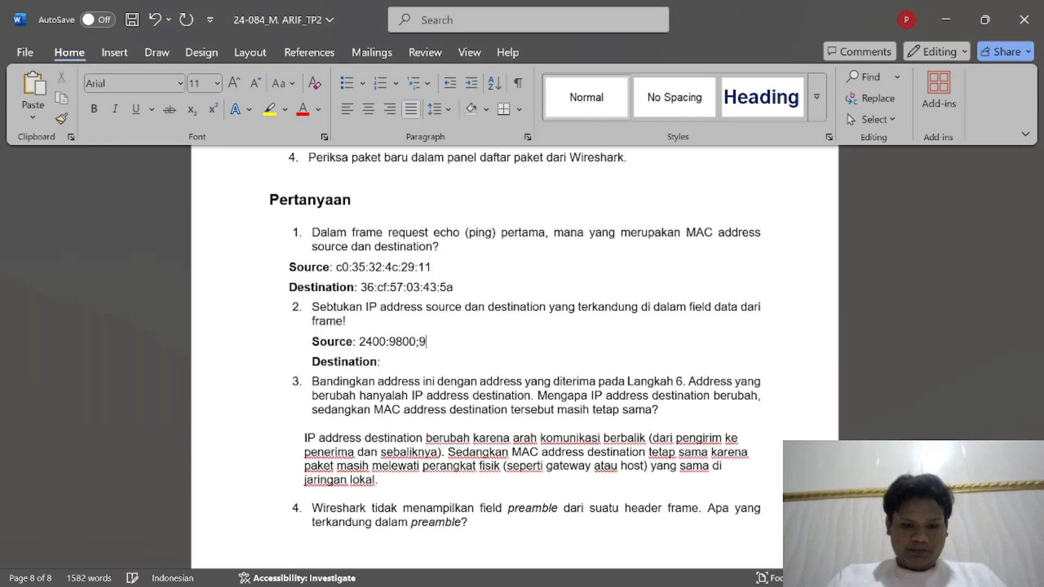
Step: Replace the semicolon after 9800 in question 2's Source address with a colon and return to the end of the address
{"action": "key", "text": "Left"}
{"action": "key", "text": "Left"}
{"action": "key", "text": "Left"}
{"action": "key", "text": "BackSpace"}
{"action": "type", "text": ":"}
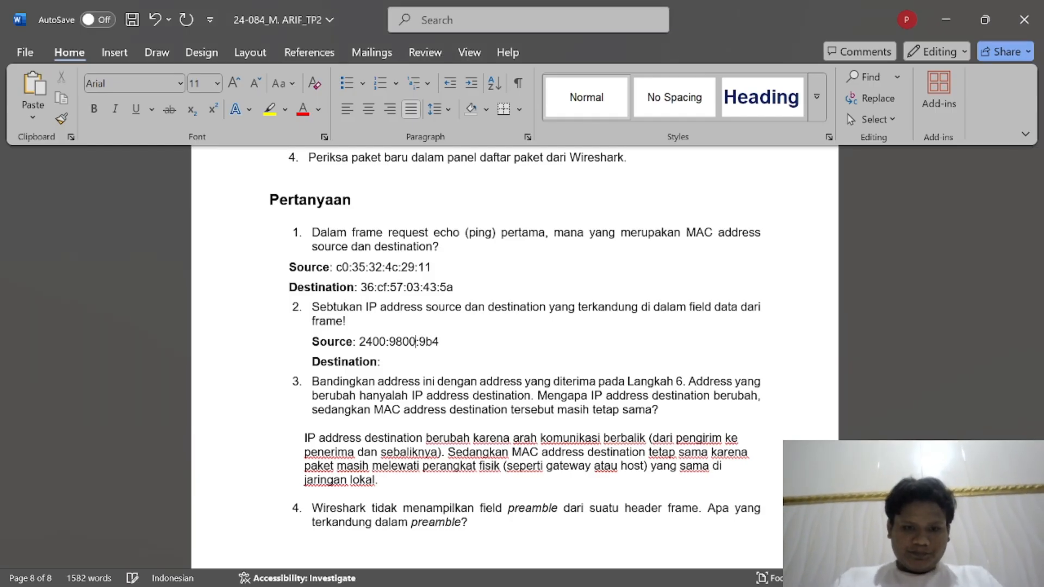
{"action": "key", "text": "Right"}
{"action": "key", "text": "Right"}
{"action": "key", "text": "Right"}
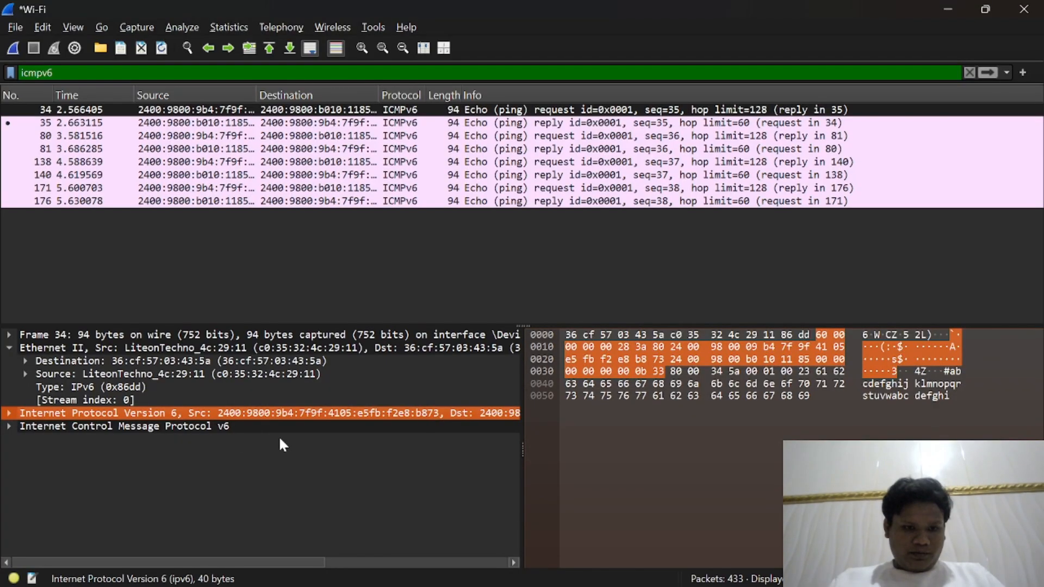
Step: Add the group 7f9f to question 2's Source address in Word, checking it against frame 34's IPv6 source in Wireshark
{"action": "scroll", "coordinate": [279, 439], "scroll_direction": "right", "scroll_amount": 2}
{"action": "key", "text": "alt+Tab"}
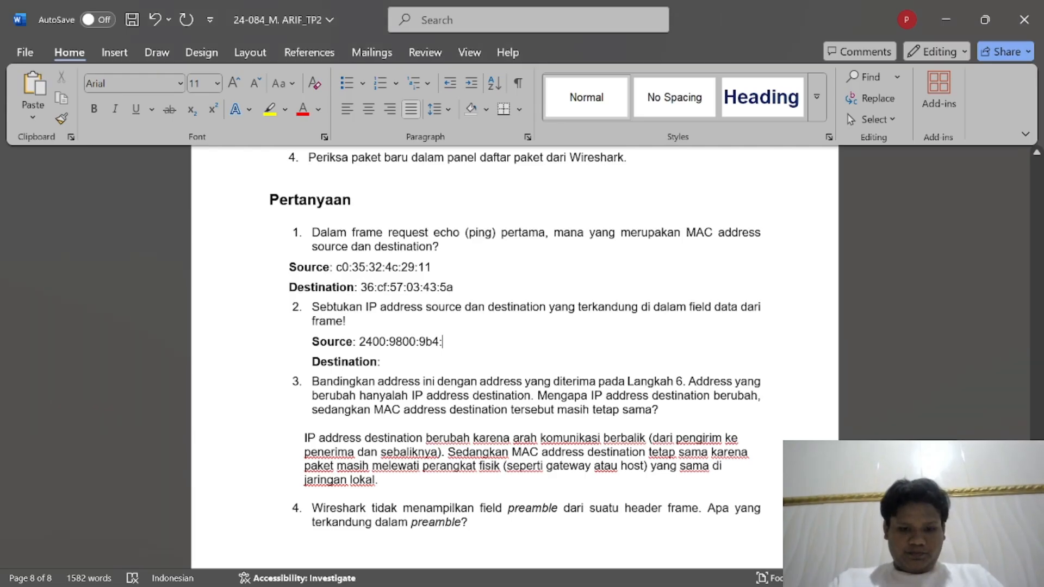
{"action": "type", "text": "7f:9"}
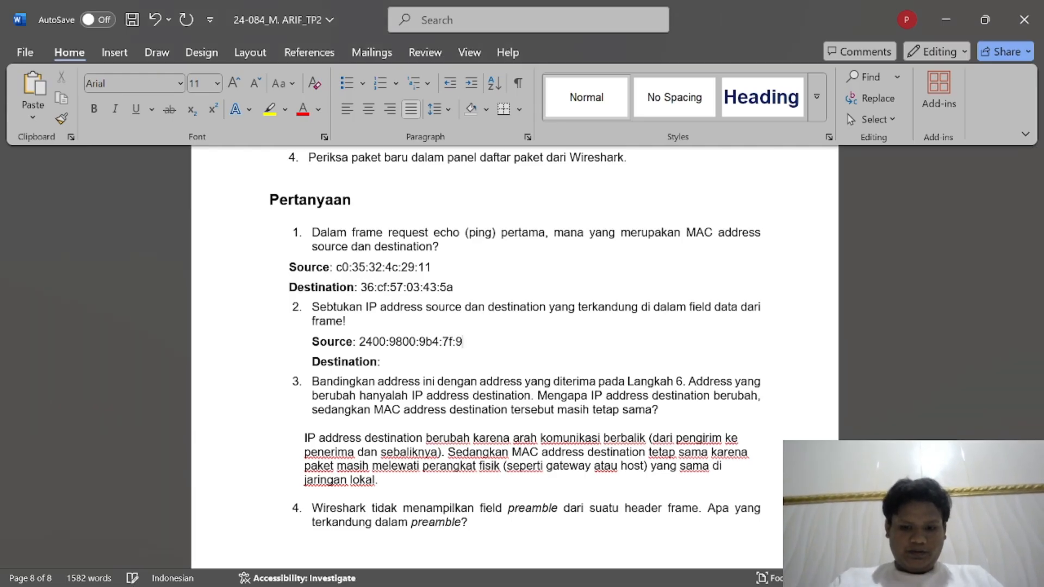
{"action": "type", "text": ":"}
{"action": "key", "text": "BackSpace"}
{"action": "key", "text": "BackSpace"}
{"action": "key", "text": "alt+Tab"}
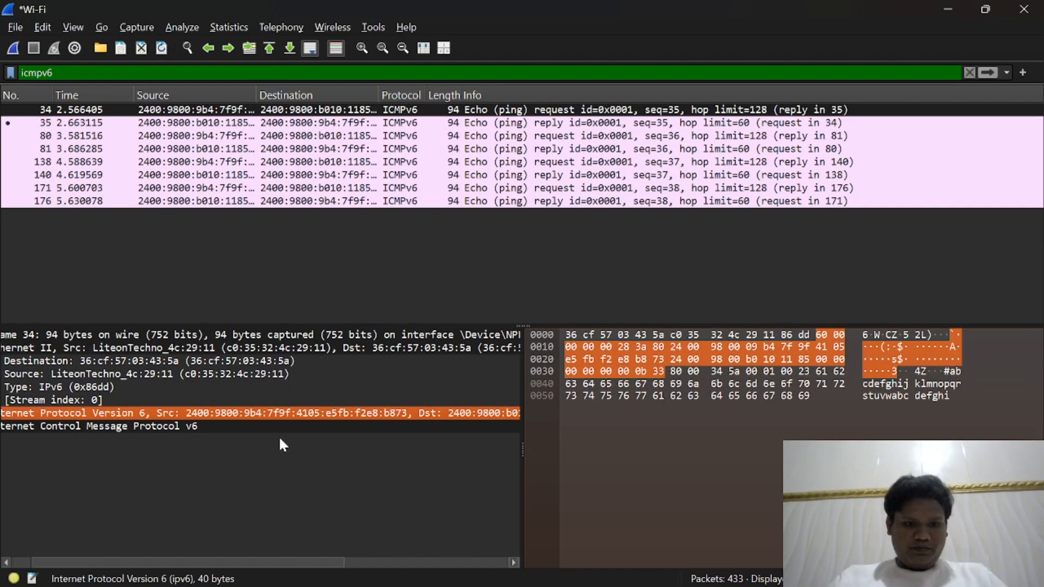
{"action": "key", "text": "alt+Tab"}
{"action": "type", "text": "9f"}
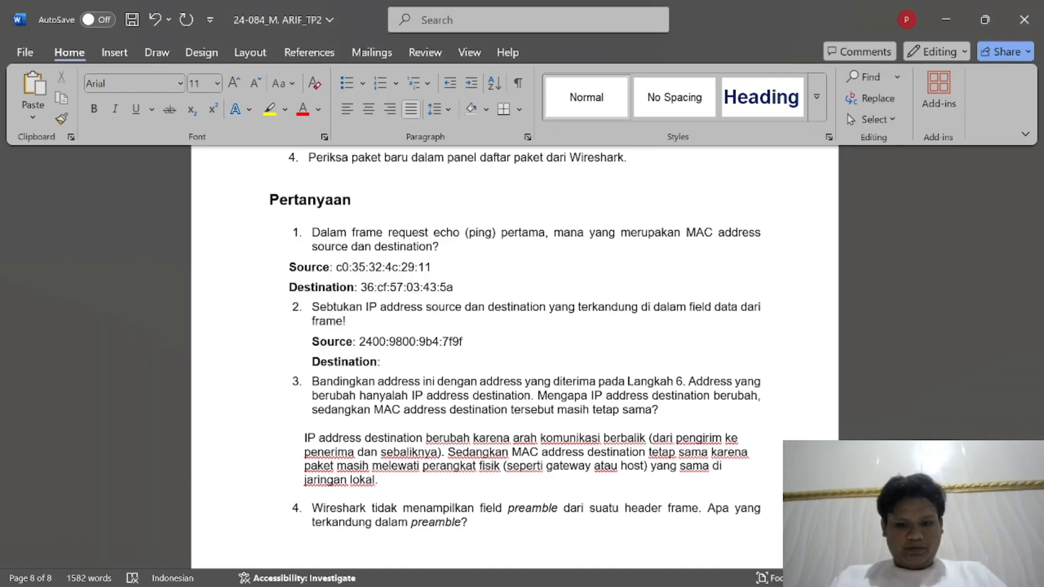
Step: Extend question 2's Source address in Word with the groups 4105 and e5fb, checking them against frame 34 in Wireshark
{"action": "key", "text": "alt+Tab"}
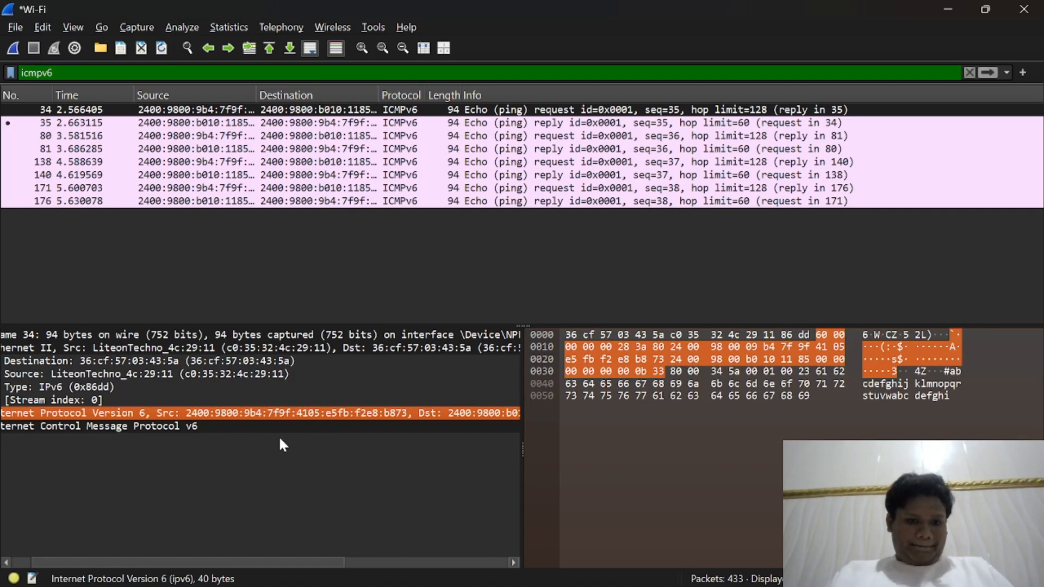
{"action": "key", "text": "alt+Tab"}
{"action": "type", "text": ":4106"}
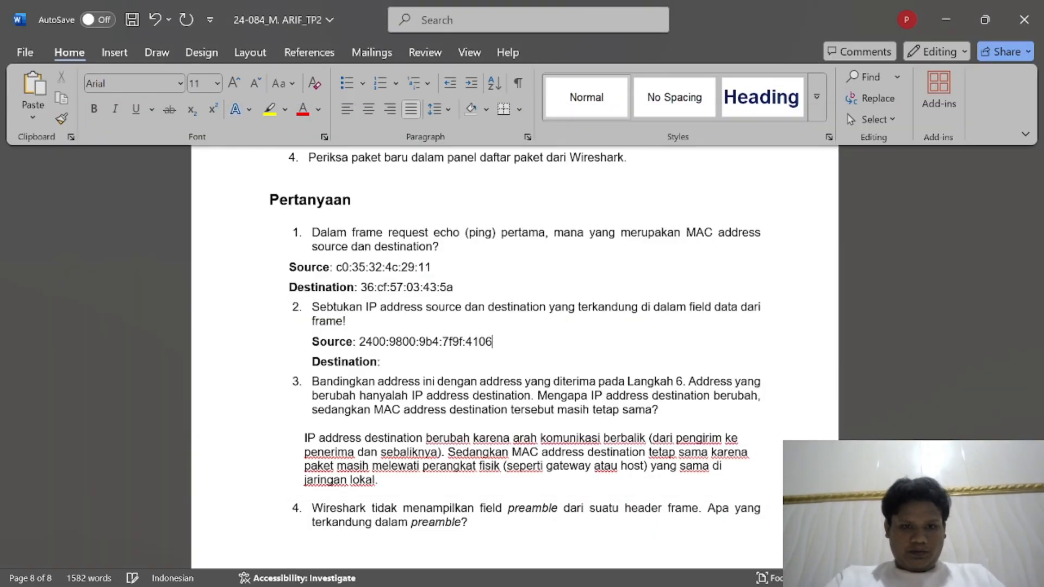
{"action": "key", "text": "alt+Tab"}
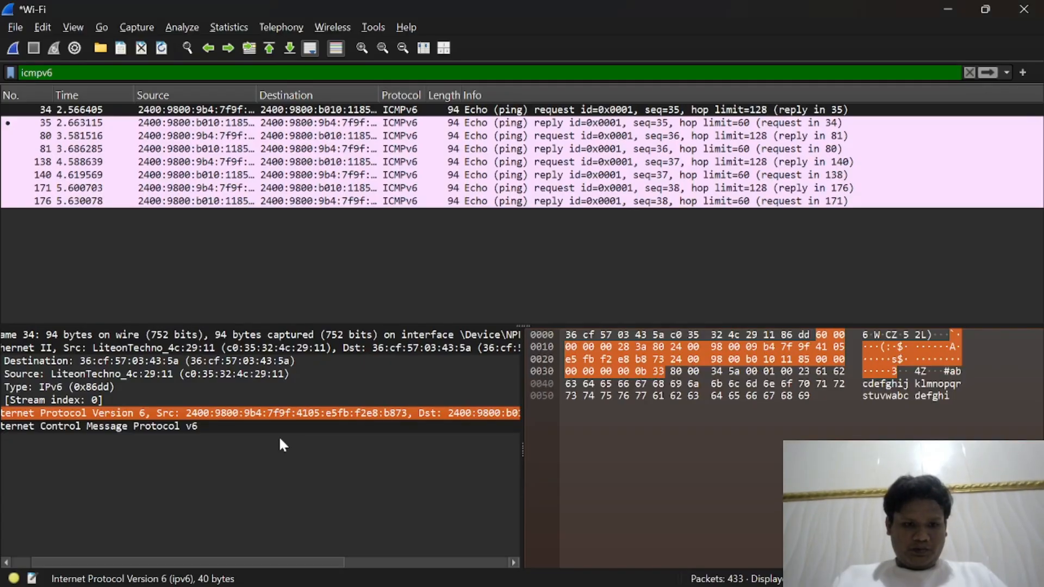
{"action": "key", "text": "alt+Tab"}
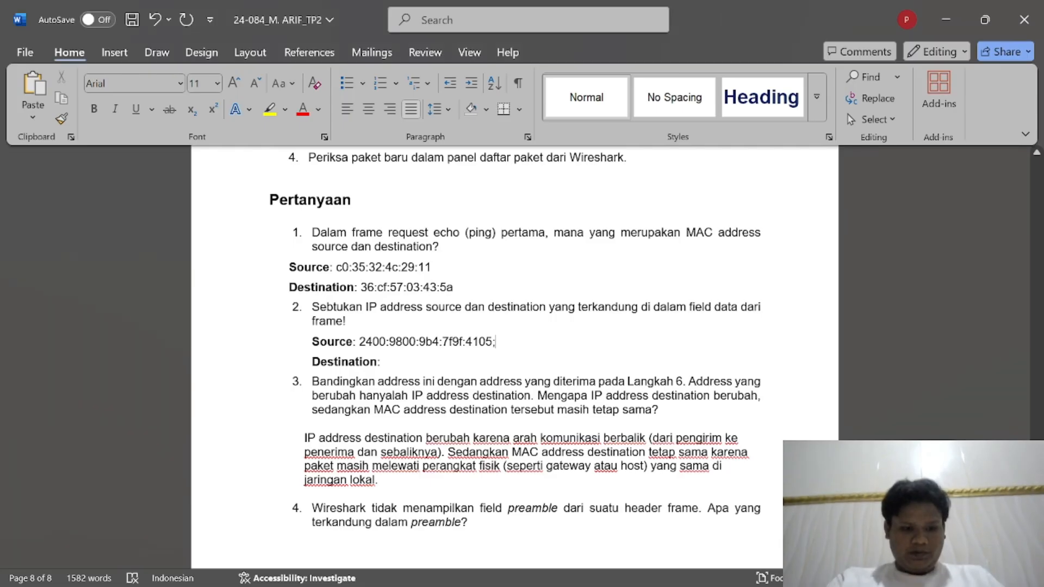
{"action": "type", "text": "e5fb:"}
Step: Complete question 2's Source address in Word with the last groups, f2e8 and b873, from frame 34 in Wireshark
{"action": "key", "text": "alt+Tab"}
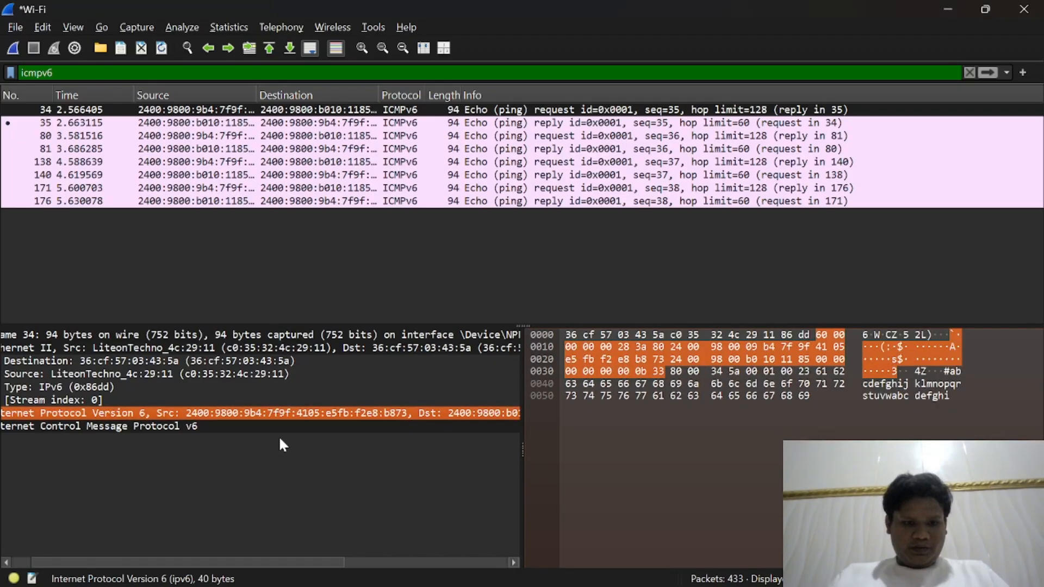
{"action": "key", "text": "alt+Tab"}
{"action": "type", "text": ":f2ey"}
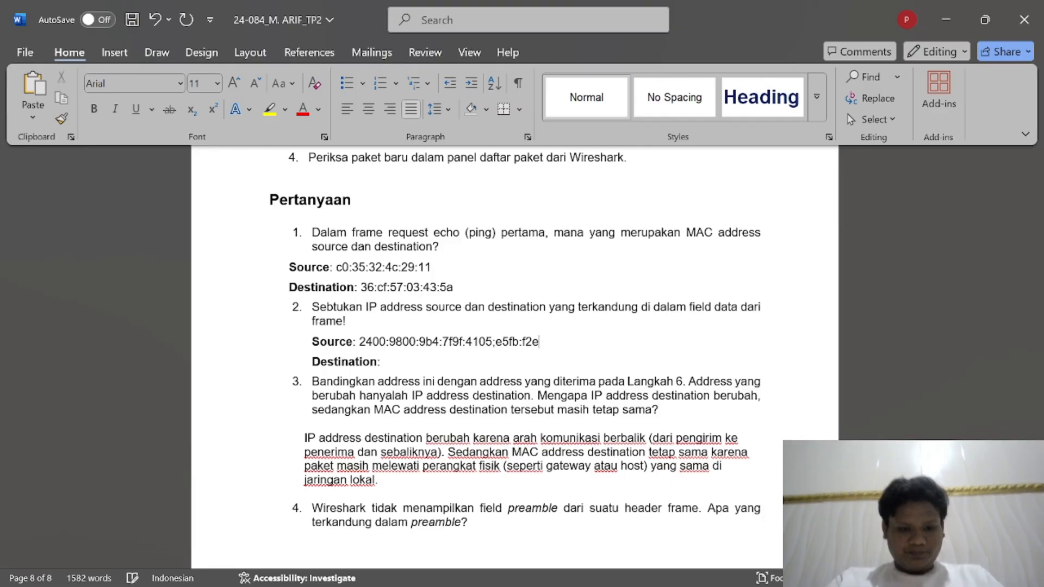
{"action": "key", "text": "alt+Tab"}
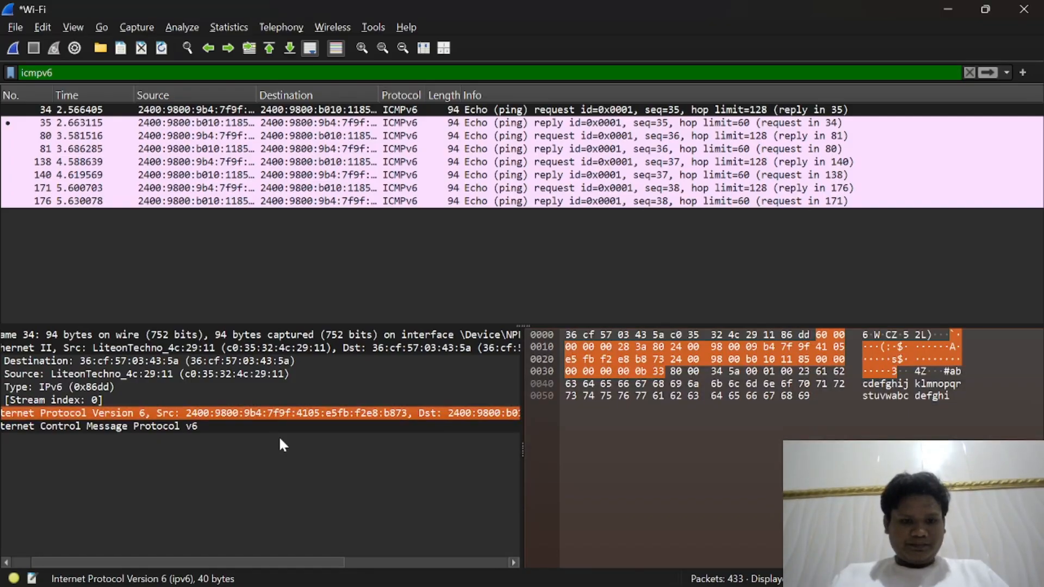
{"action": "key", "text": "alt+Tab"}
{"action": "type", "text": "b8"}
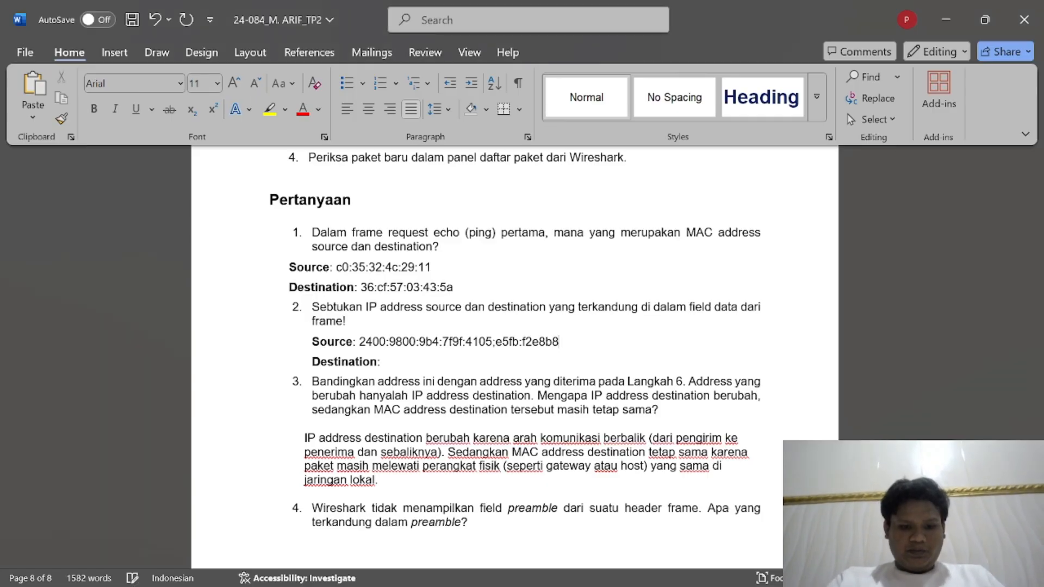
{"action": "type", "text": "73"}
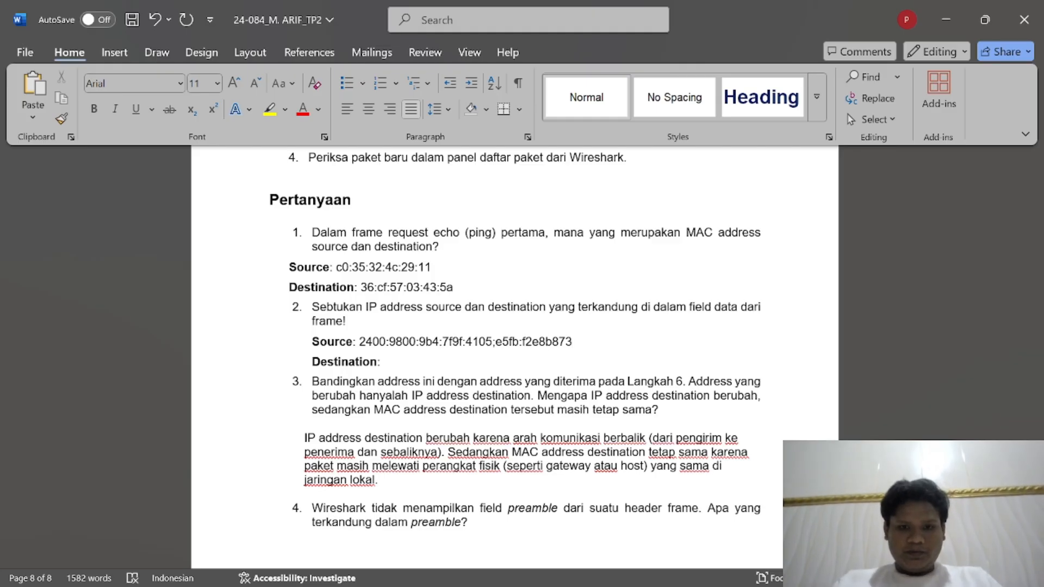
Step: Look up frame 34's IPv6 destination in Wireshark and copy 2400:9800 from question 2's Source answer to its Destination line in Word
{"action": "key", "text": "alt+Tab"}
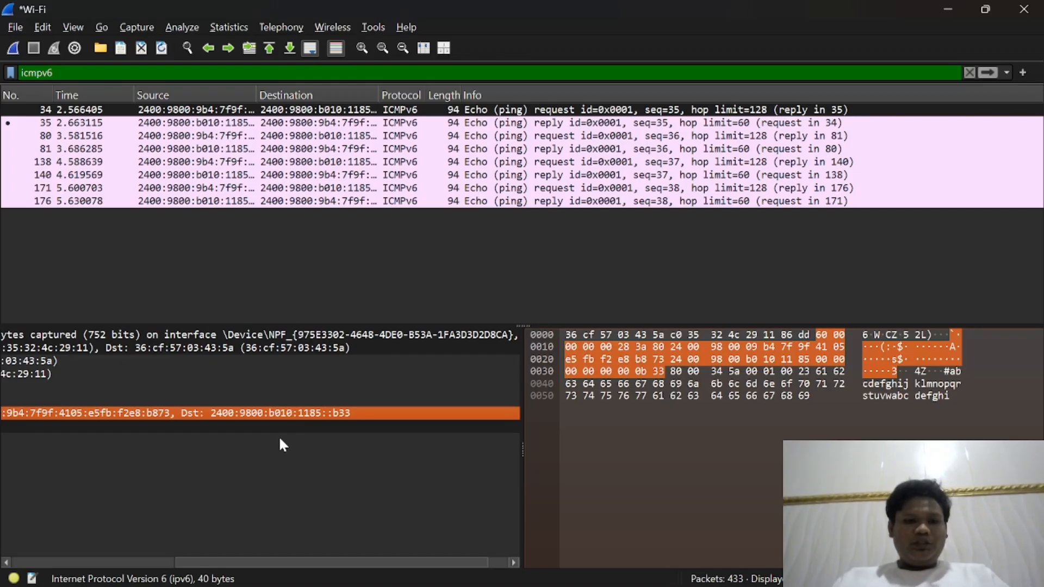
{"action": "scroll", "coordinate": [280, 439], "scroll_direction": "left", "scroll_amount": 3}
{"action": "scroll", "coordinate": [280, 439], "scroll_direction": "right", "scroll_amount": 4}
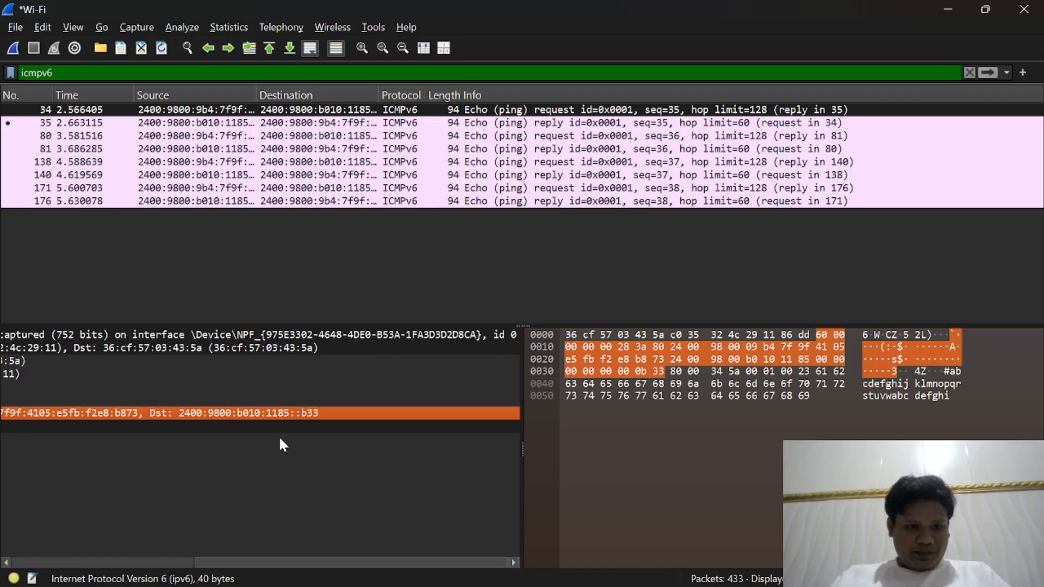
{"action": "key", "text": "alt+Tab"}
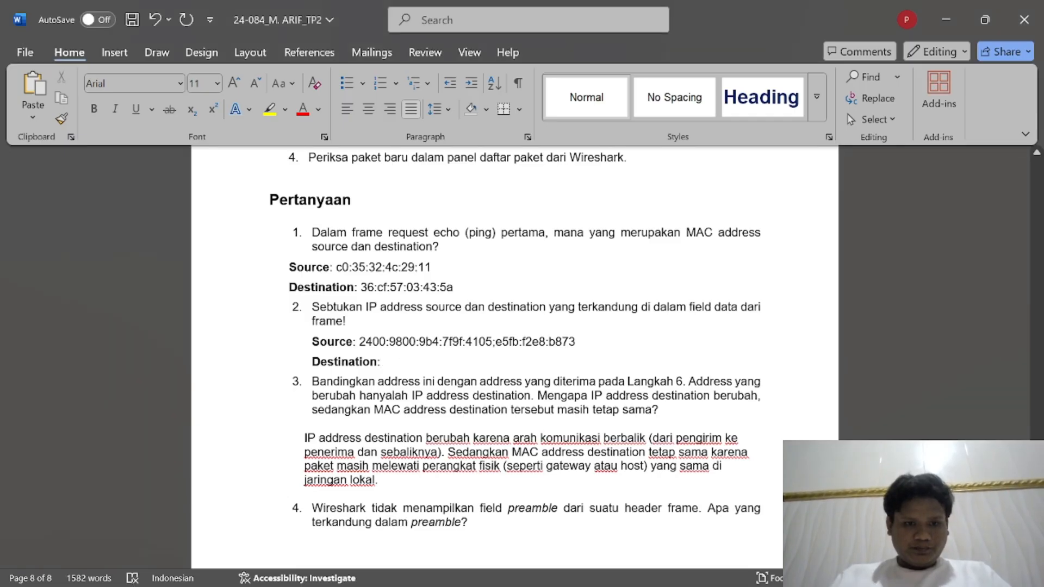
{"action": "left_click_drag", "start_coordinate": [360, 342], "coordinate": [413, 345]}
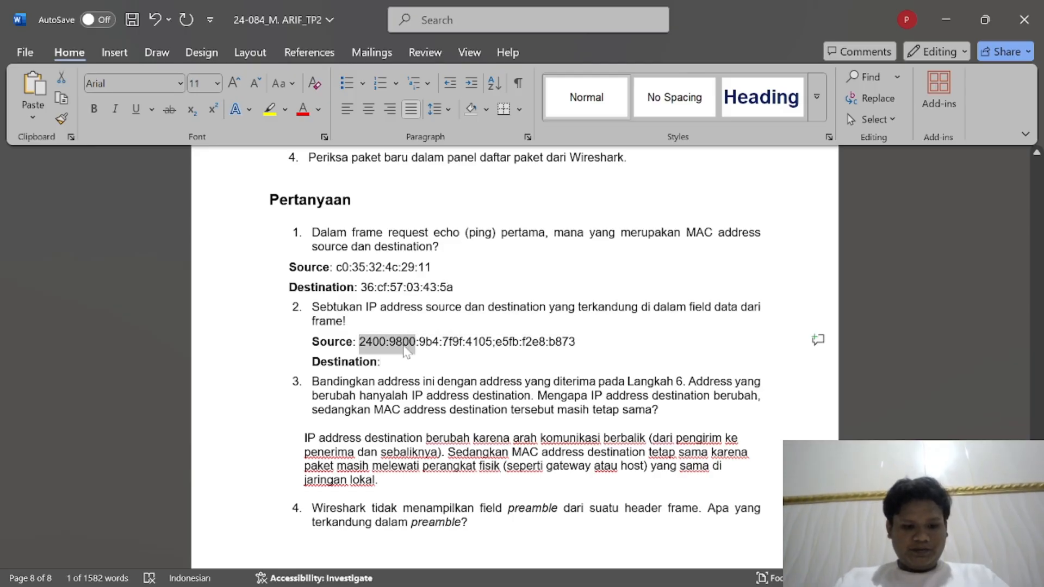
{"action": "key", "text": "ctrl+c"}
{"action": "key", "text": "Right"}
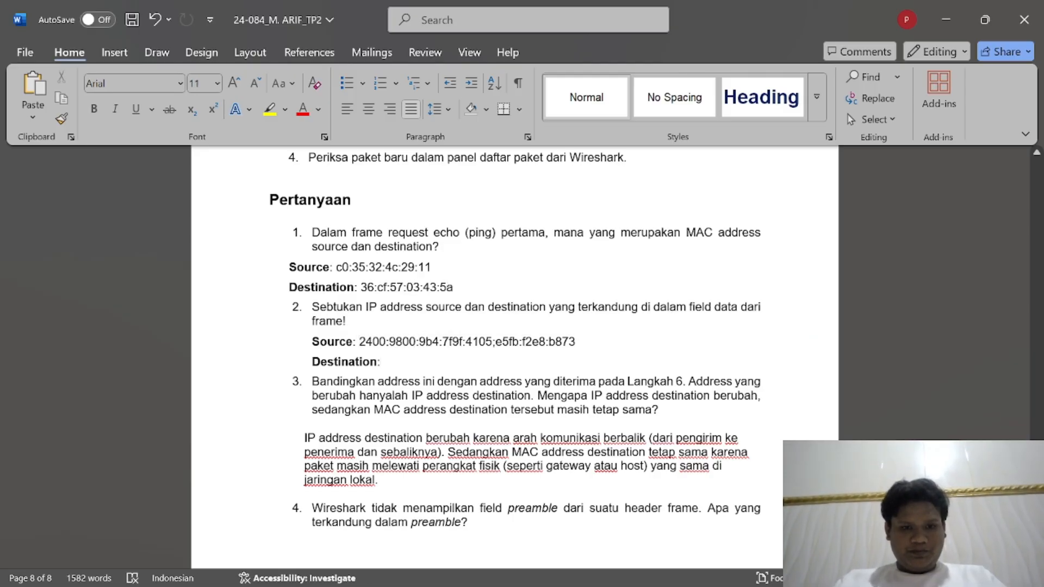
{"action": "key", "text": "ctrl+v"}
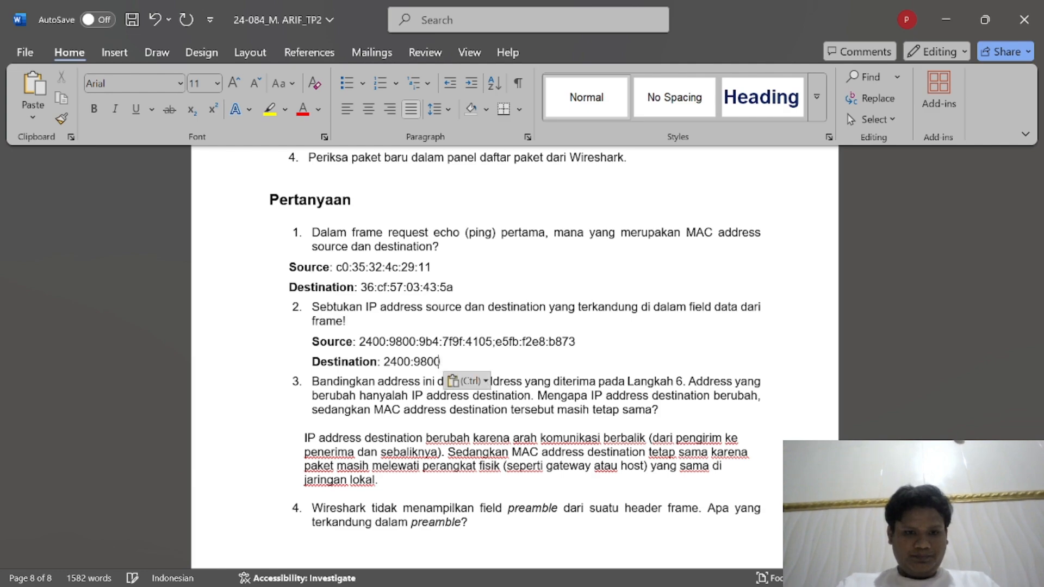
{"action": "key", "text": "alt"}
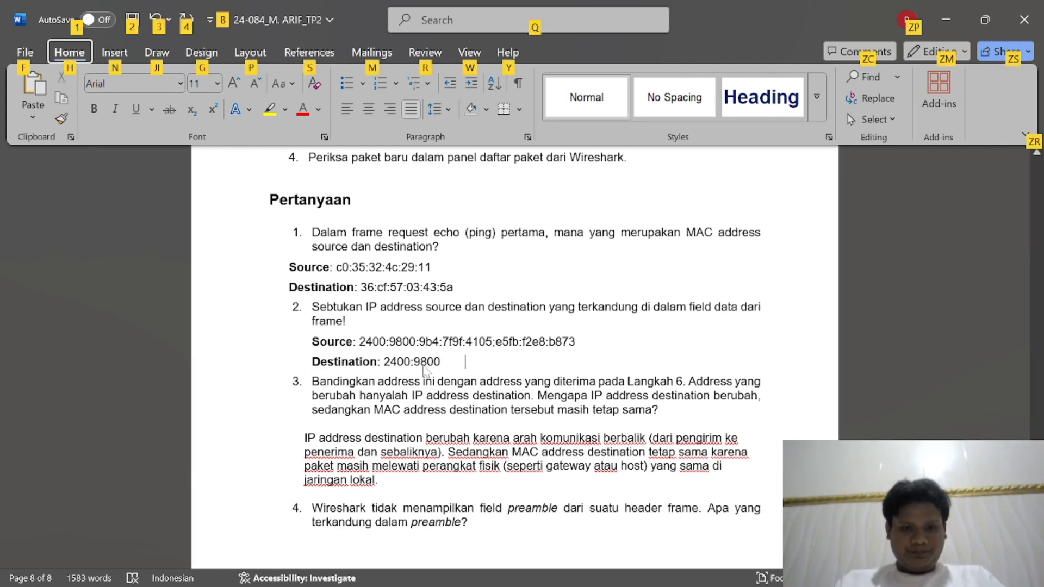
{"action": "left_click", "coordinate": [577, 342]}
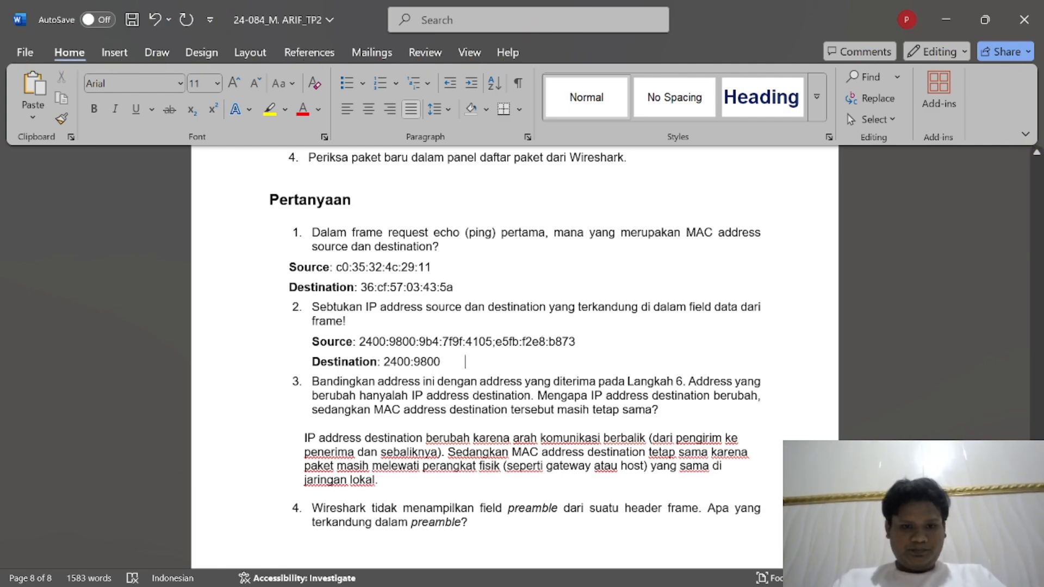
Step: Add the group b010 to question 2's Destination address in Word, checking it against frame 34's IPv6 destination in Wireshark
{"action": "key", "text": "BackSpace"}
{"action": "key", "text": "ctrl+z"}
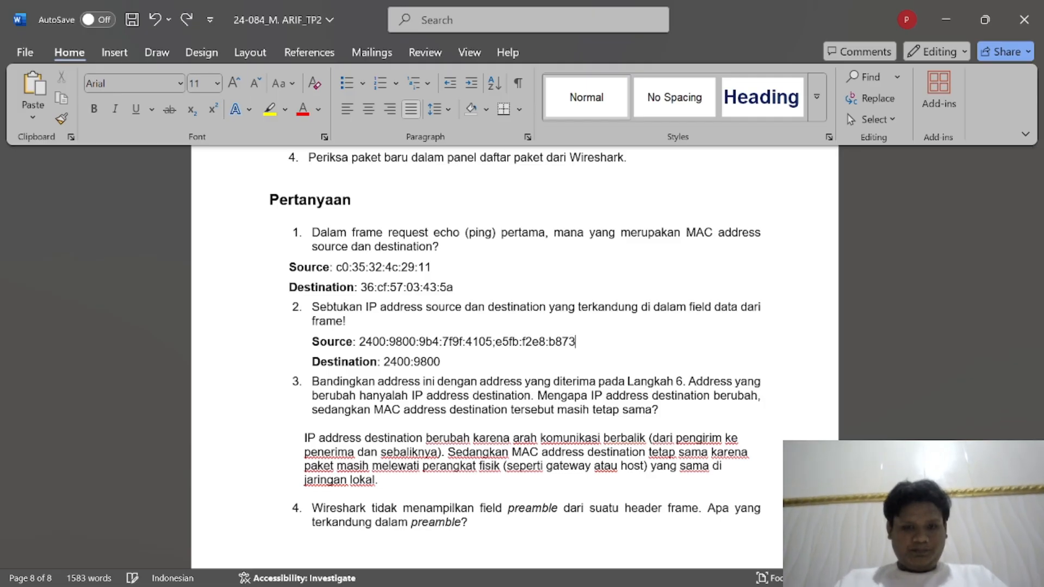
{"action": "left_click", "coordinate": [442, 362]}
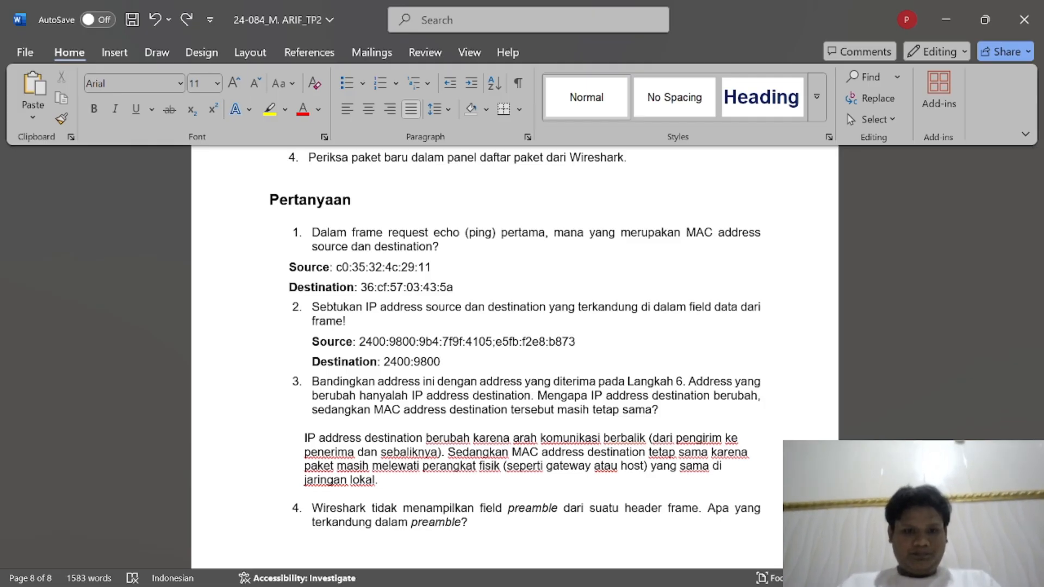
{"action": "key", "text": "alt+Tab"}
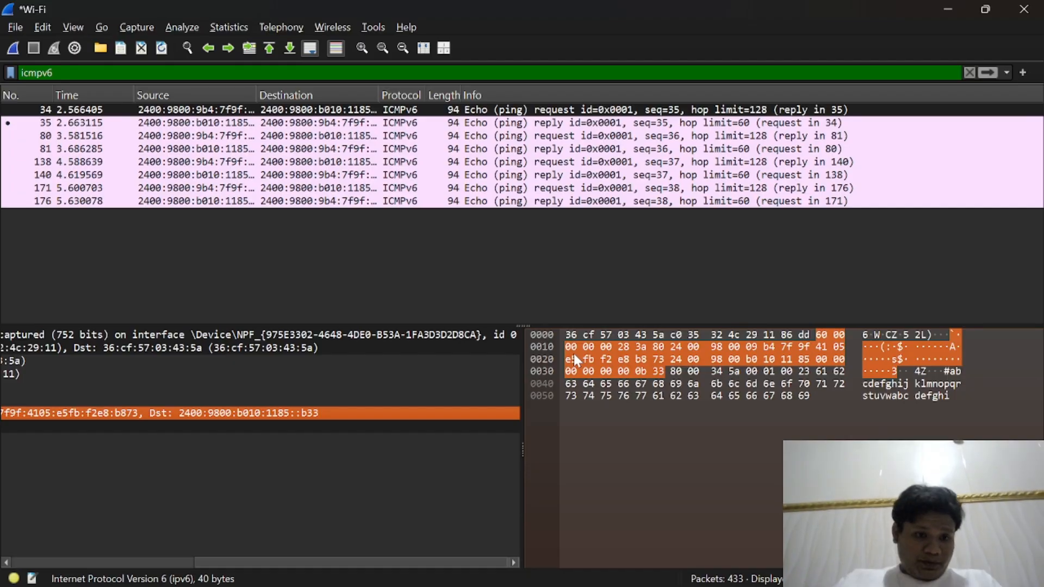
{"action": "key", "text": "alt+Tab"}
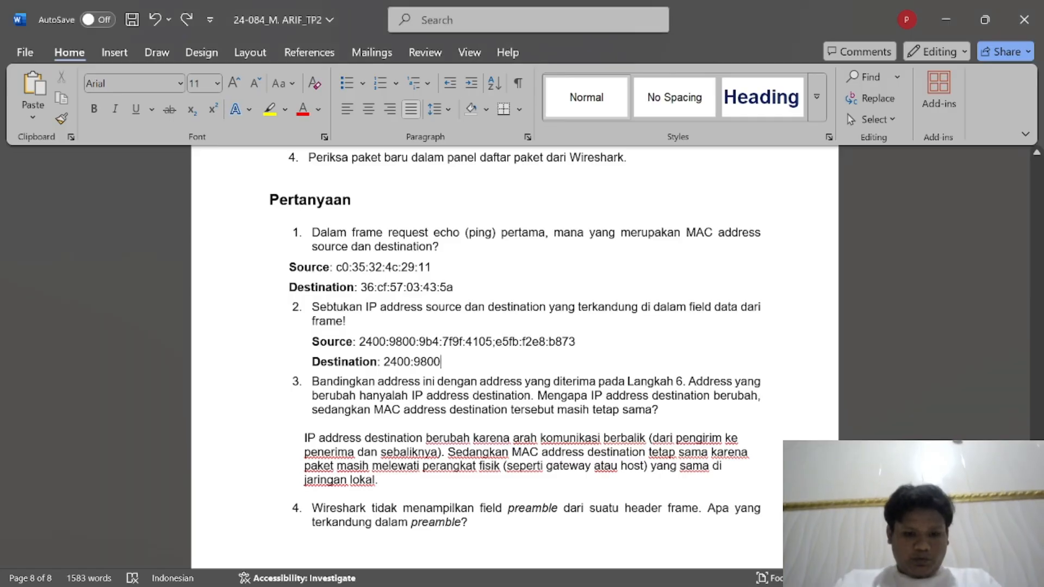
{"action": "type", "text": ":b010"}
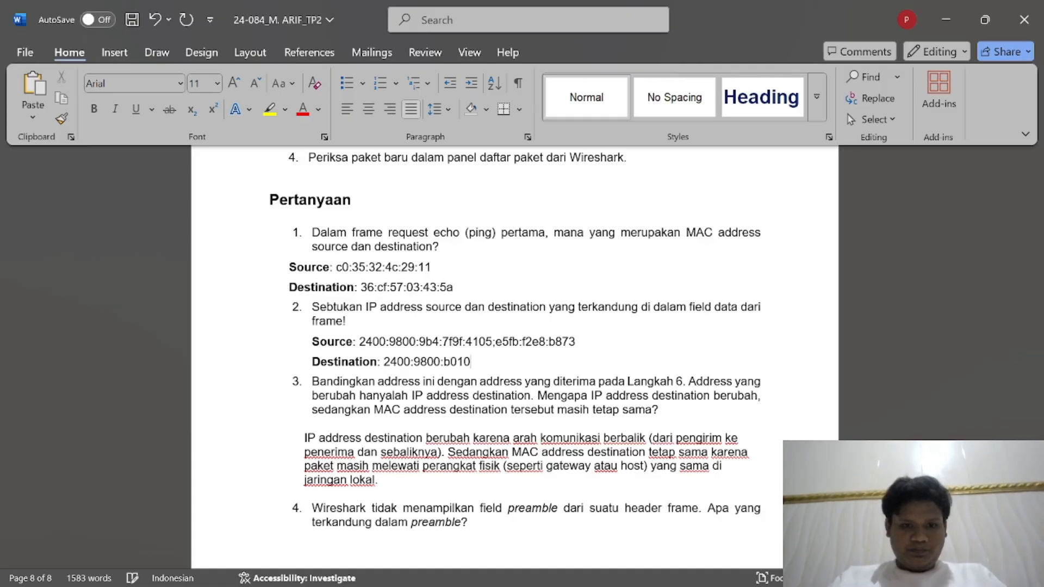
Step: Complete question 2's Destination address in Word with 1185::b33, checking it against frame 34's IPv6 destination in Wireshark
{"action": "key", "text": "alt+Tab"}
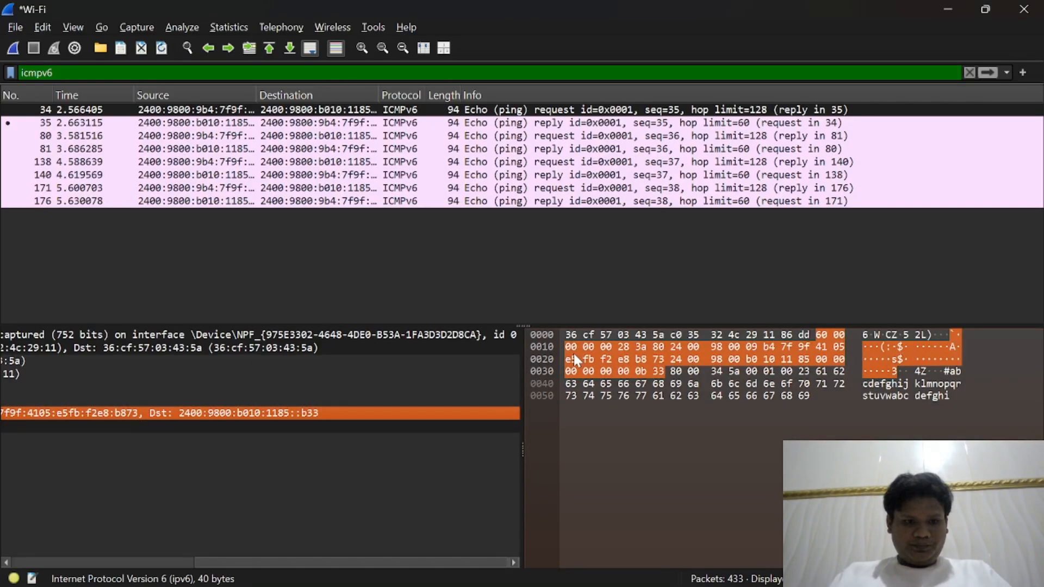
{"action": "key", "text": "alt+Tab"}
{"action": "type", "text": "1185"}
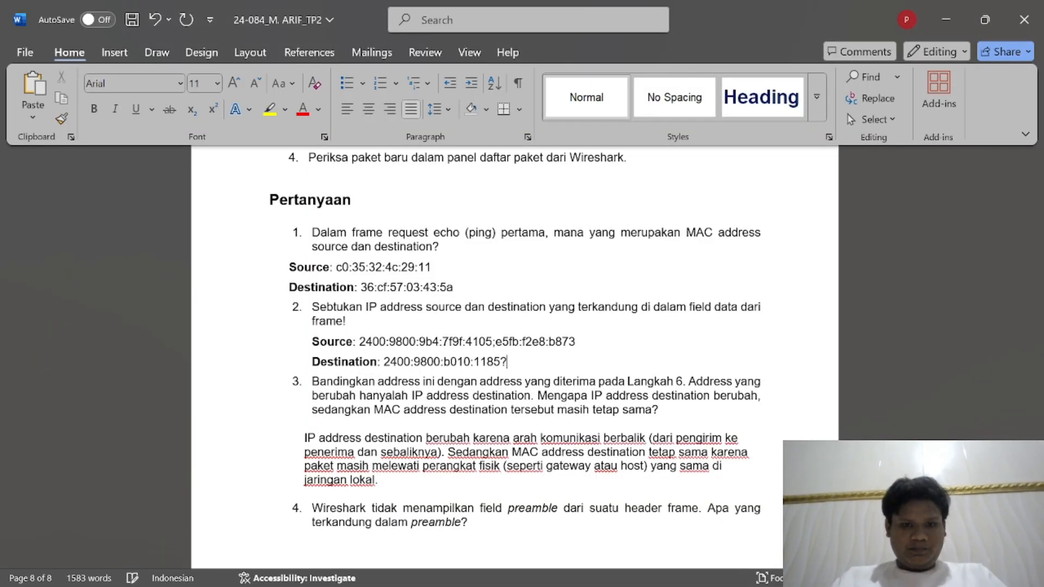
{"action": "key", "text": "alt+Tab"}
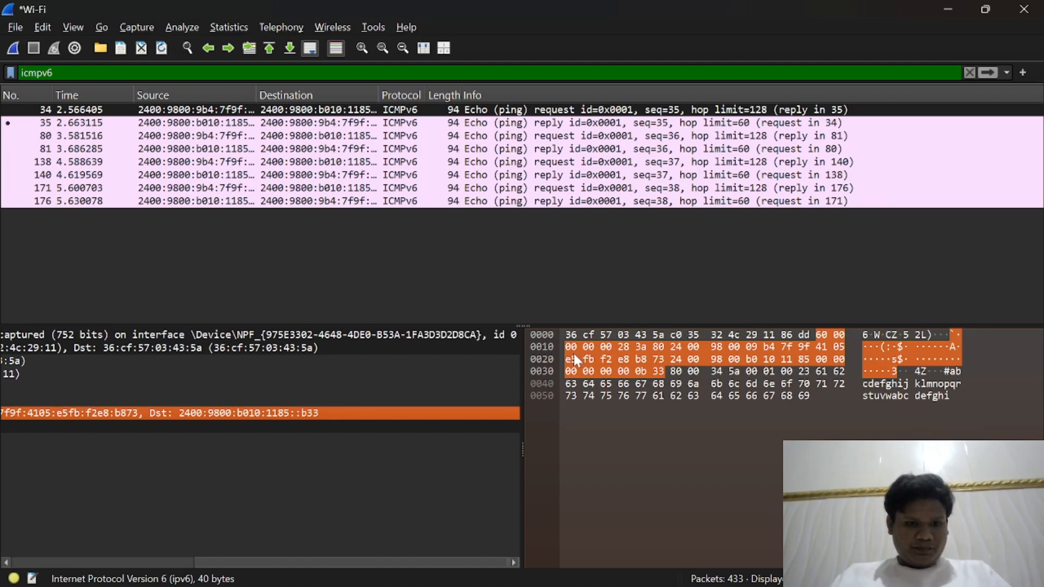
{"action": "key", "text": "alt+Tab"}
{"action": "type", "text": ":"}
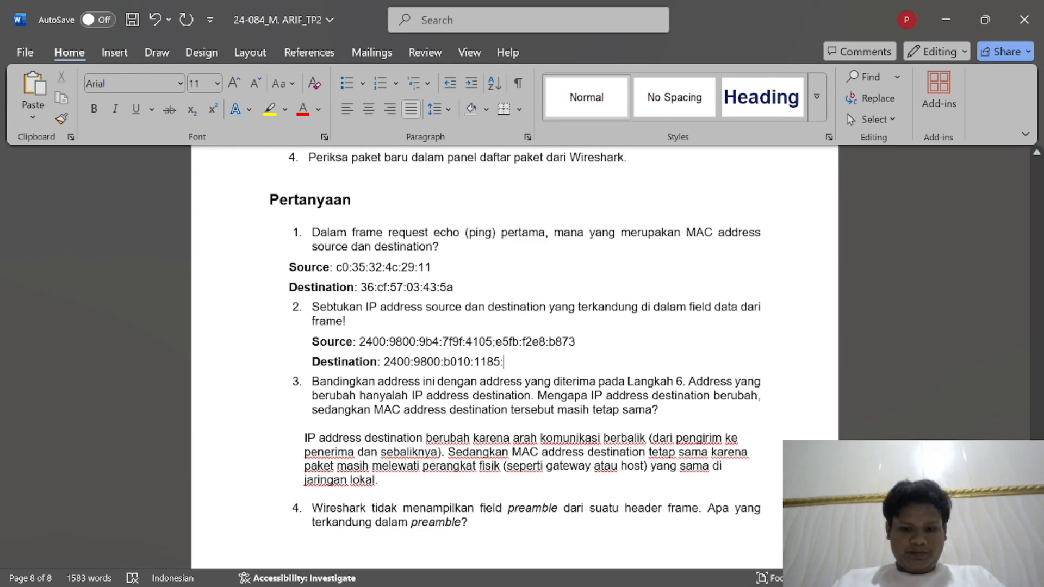
{"action": "type", "text": ":b33"}
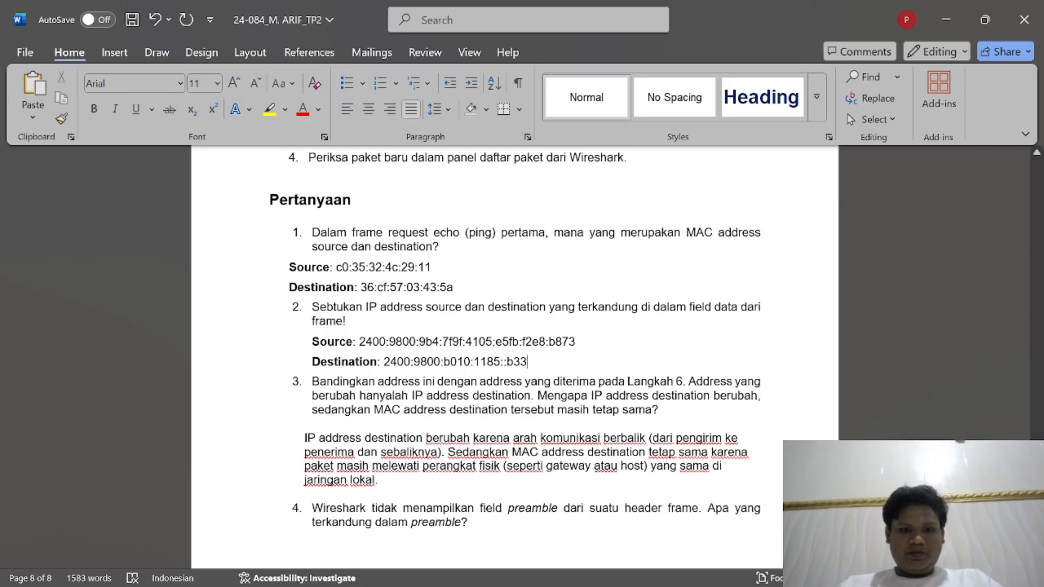
Step: Review the Langkah 7 instructions and the answers entered under Pertanyaan, down to question 4 about the preamble
{"action": "scroll", "coordinate": [515, 340], "scroll_direction": "down", "scroll_amount": 1}
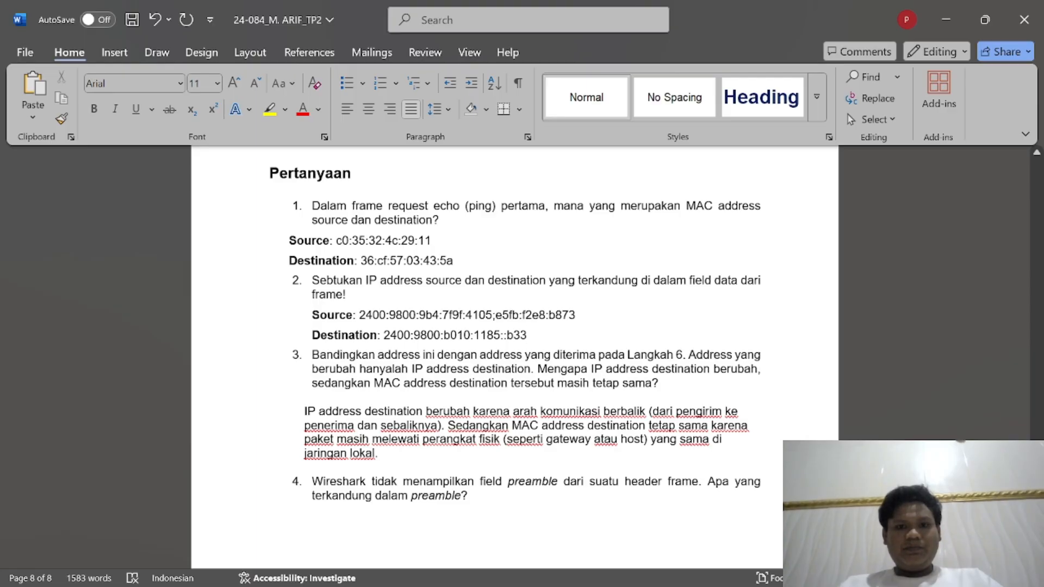
{"action": "scroll", "coordinate": [514, 359], "scroll_direction": "up", "scroll_amount": 8}
{"action": "scroll", "coordinate": [514, 359], "scroll_direction": "down", "scroll_amount": 6}
{"action": "scroll", "coordinate": [514, 359], "scroll_direction": "up", "scroll_amount": 2}
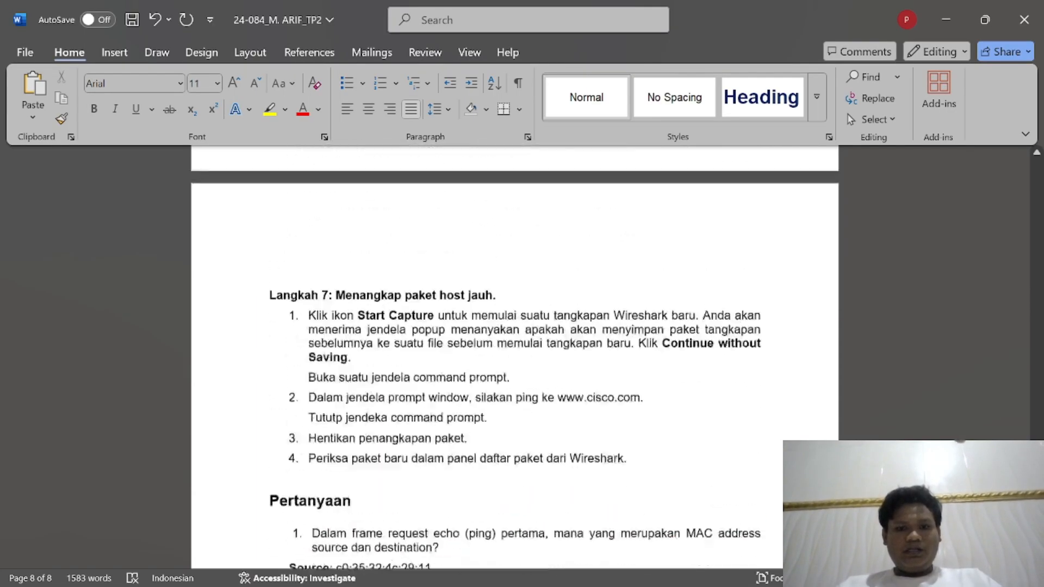
{"action": "scroll", "coordinate": [514, 359], "scroll_direction": "down", "scroll_amount": 2}
{"action": "scroll", "coordinate": [514, 358], "scroll_direction": "down", "scroll_amount": 2}
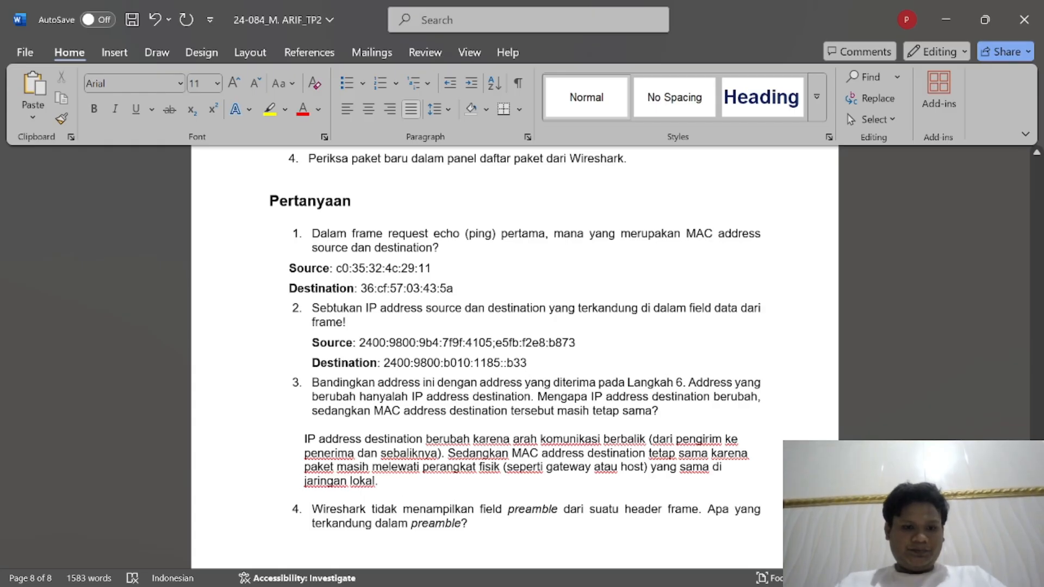
{"action": "scroll", "coordinate": [515, 337], "scroll_direction": "down", "scroll_amount": 2}
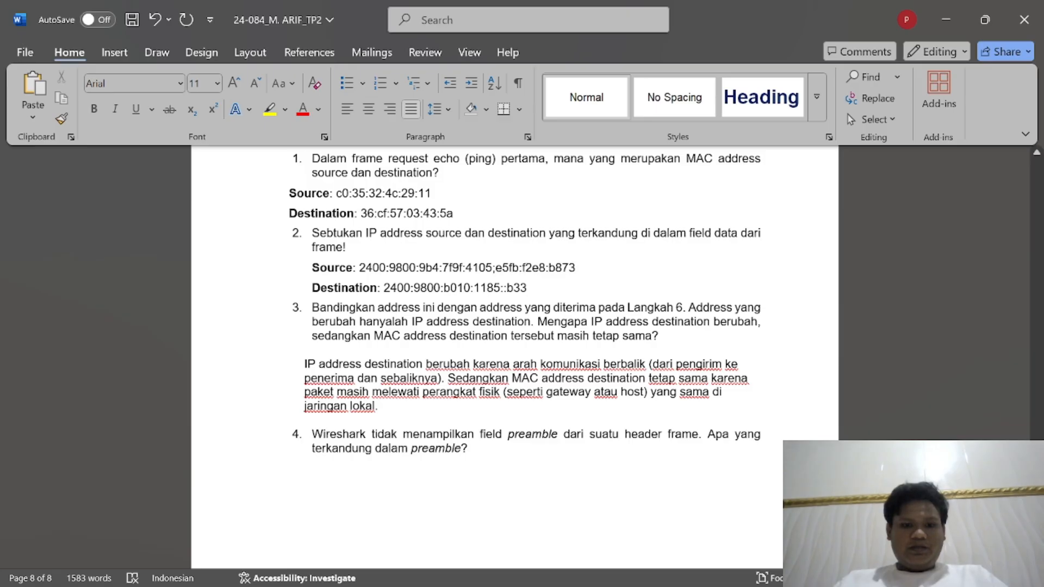
{"action": "left_click", "coordinate": [268, 468]}
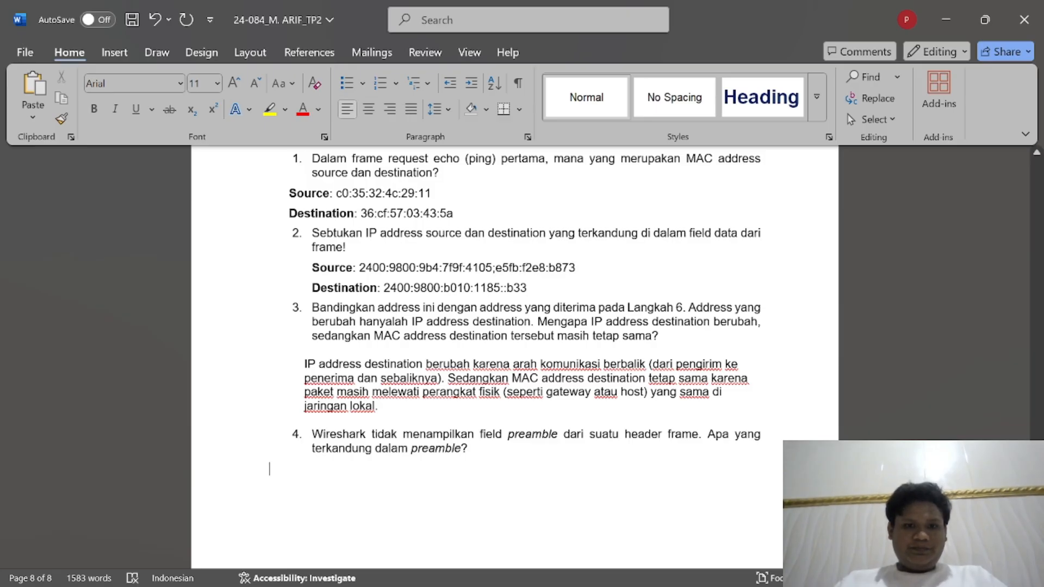
Step: Add a new line below question 2's Destination answer with the bold label Noted, and switch back to regular text
{"action": "left_click", "coordinate": [528, 288]}
{"action": "key", "text": "Return"}
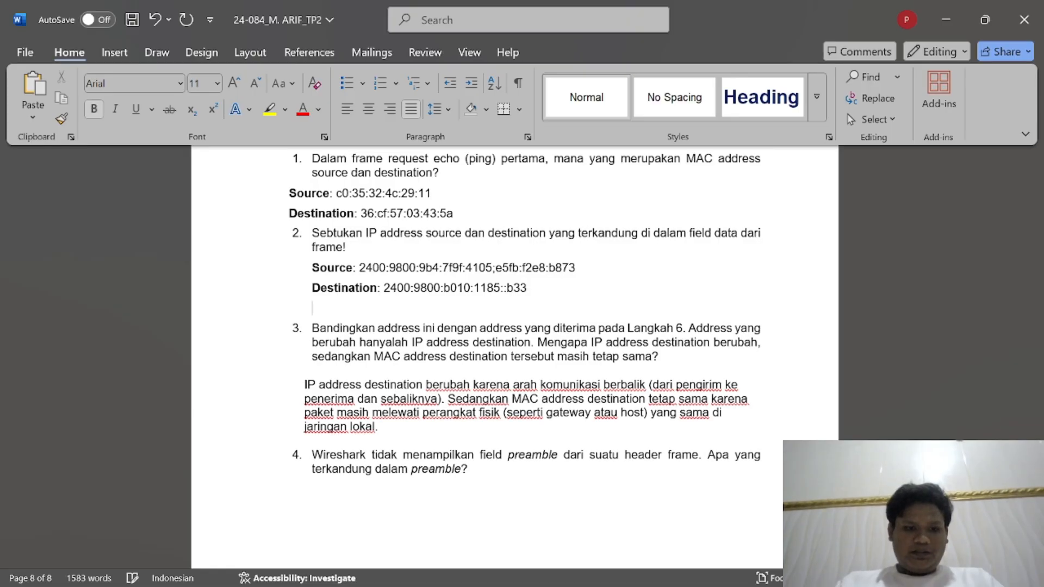
{"action": "type", "text": "ca"}
{"action": "key", "text": "BackSpace"}
{"action": "key", "text": "BackSpace"}
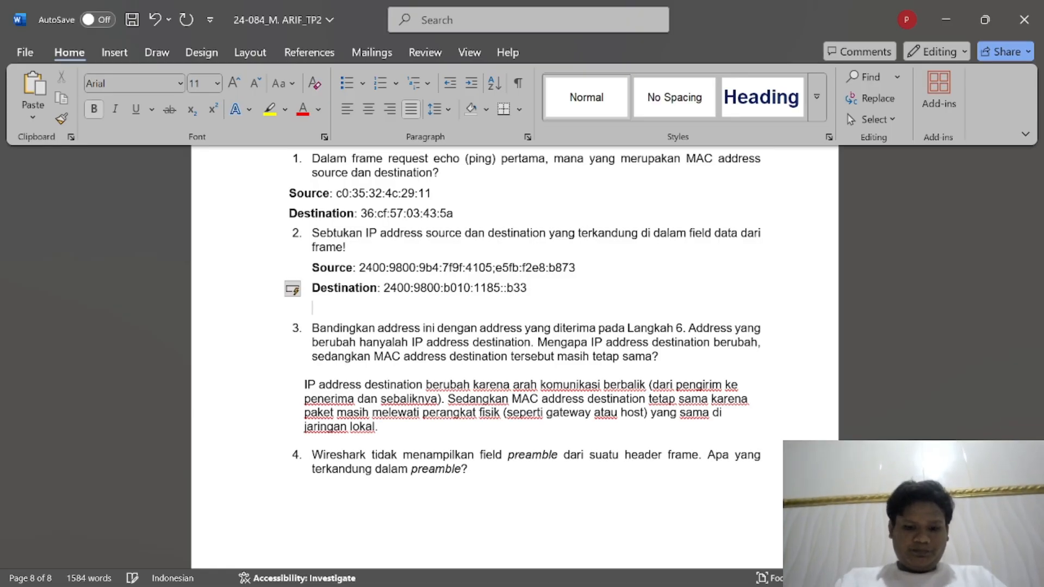
{"action": "type", "text": "noted"}
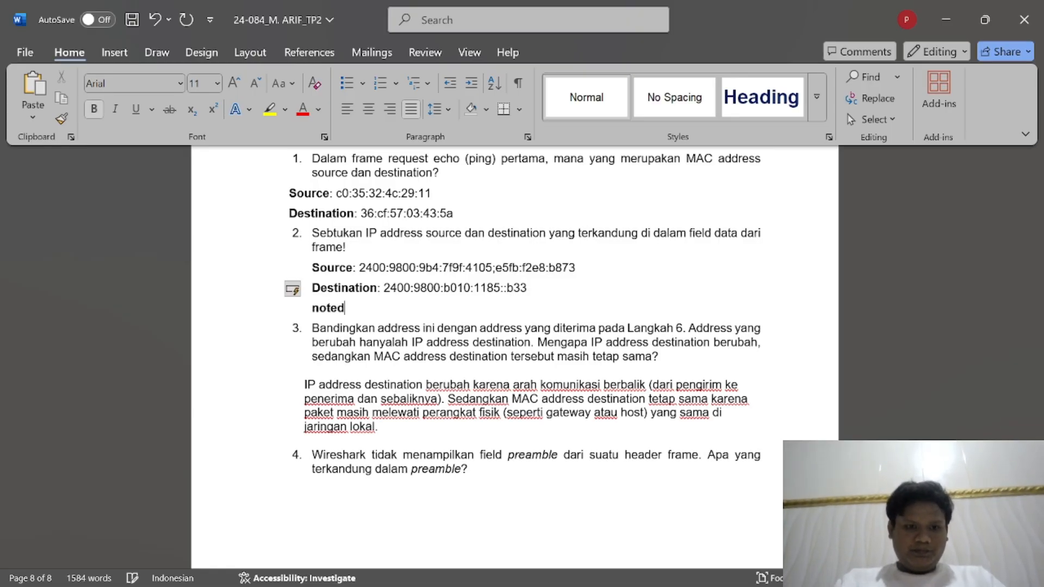
{"action": "key", "text": "ctrl+b"}
Step: Write ": menggunakan IPv6" in regular text after the Noted label under question 2
{"action": "type", "text": ": me"}
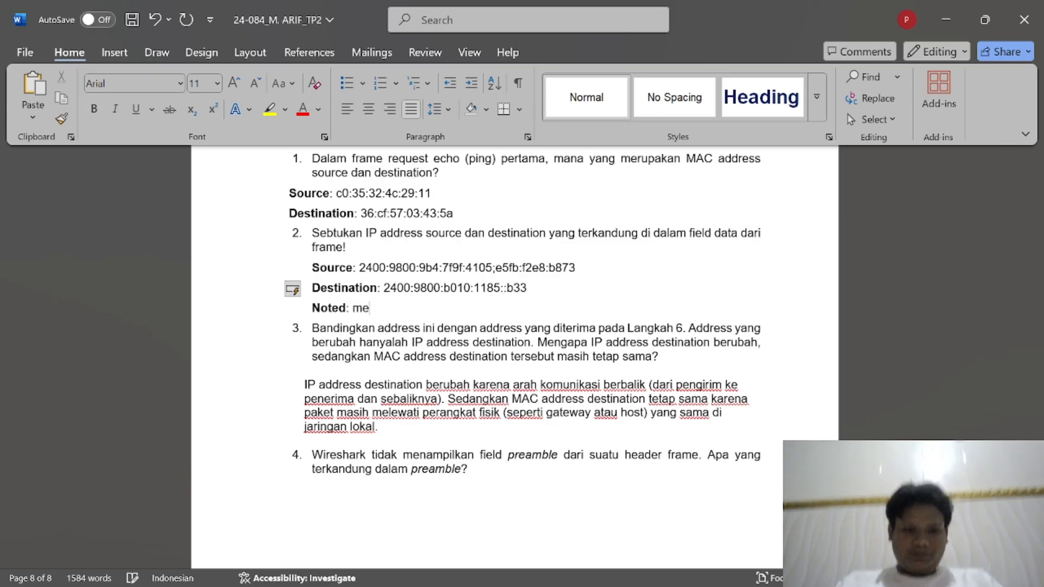
{"action": "type", "text": "nggunaka"}
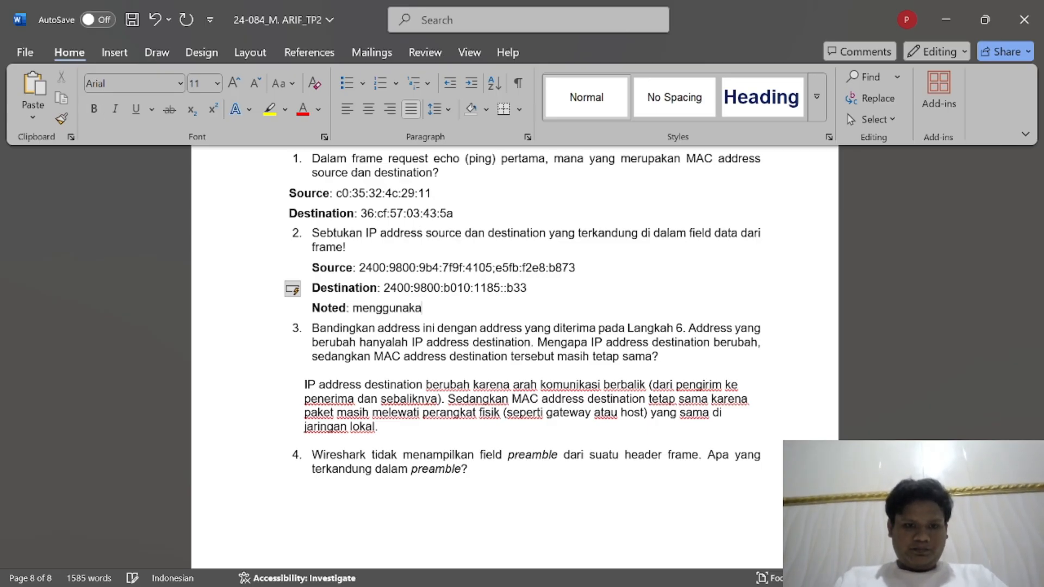
{"action": "type", "text": "n ipv"}
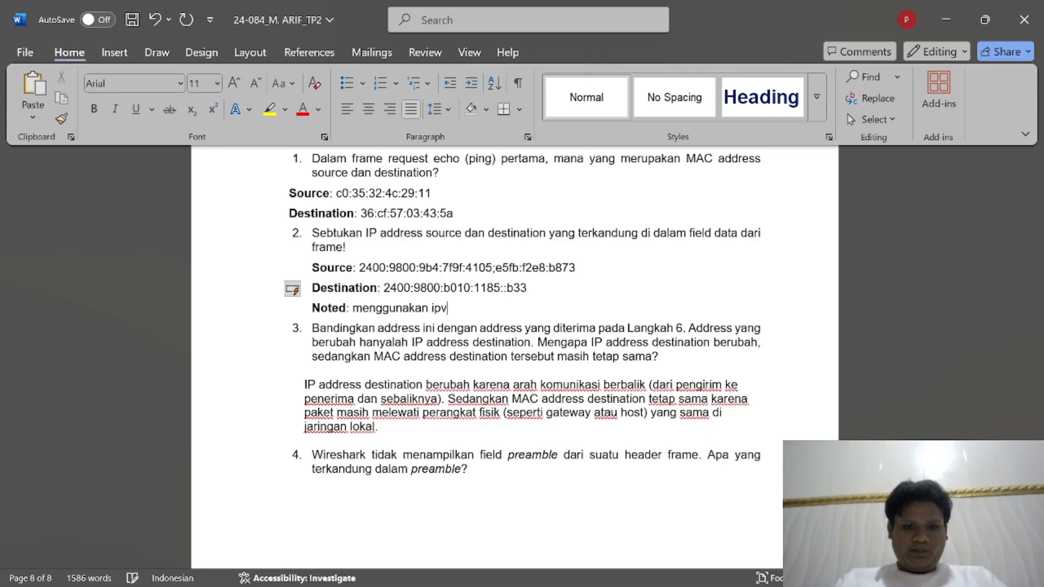
{"action": "key", "text": "BackSpace"}
{"action": "key", "text": "BackSpace"}
{"action": "key", "text": "BackSpace"}
{"action": "type", "text": "I"}
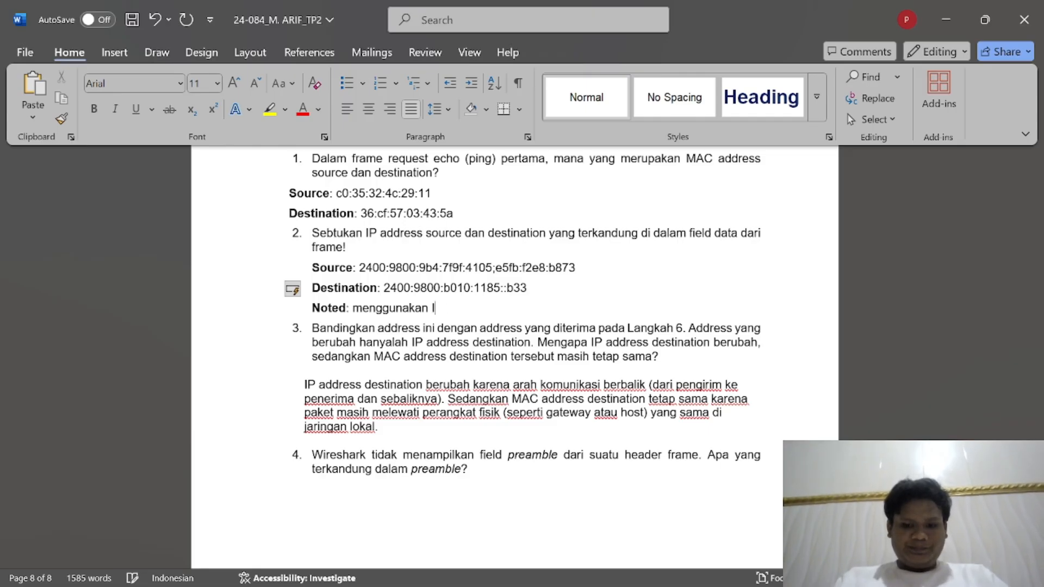
{"action": "type", "text": "Pv"}
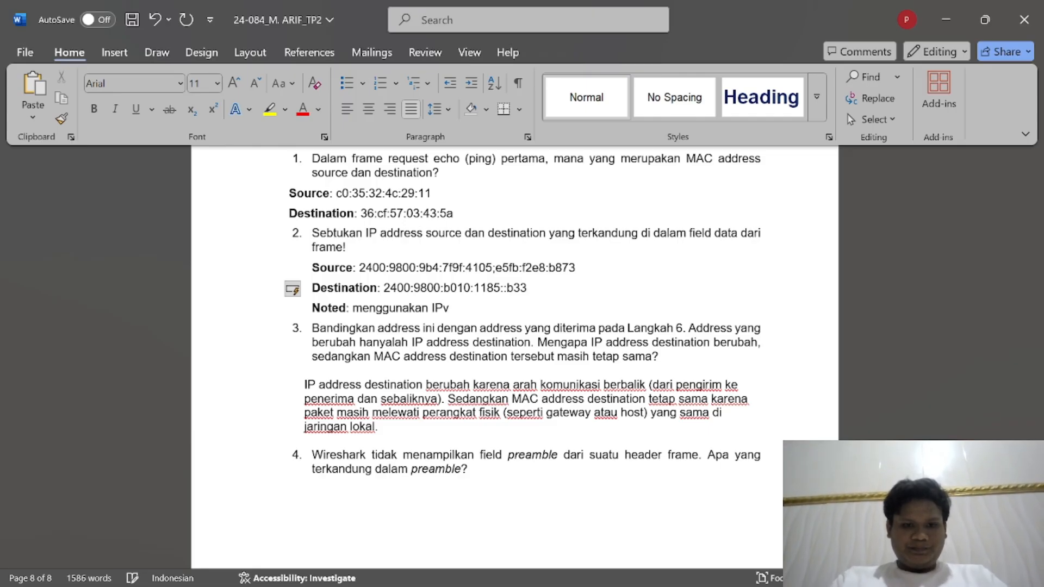
{"action": "type", "text": "6"}
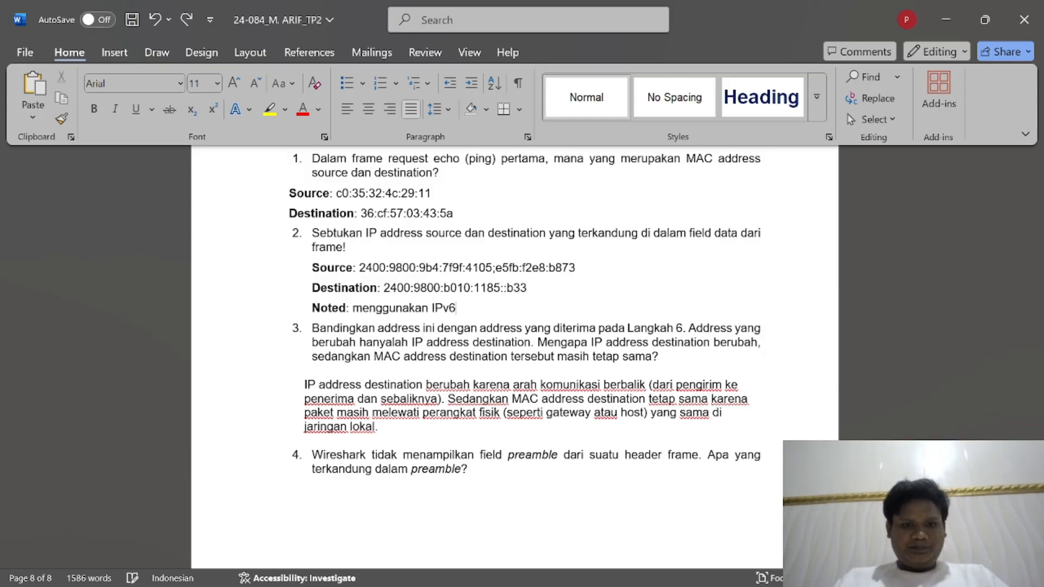
{"action": "type", "text": " keren"}
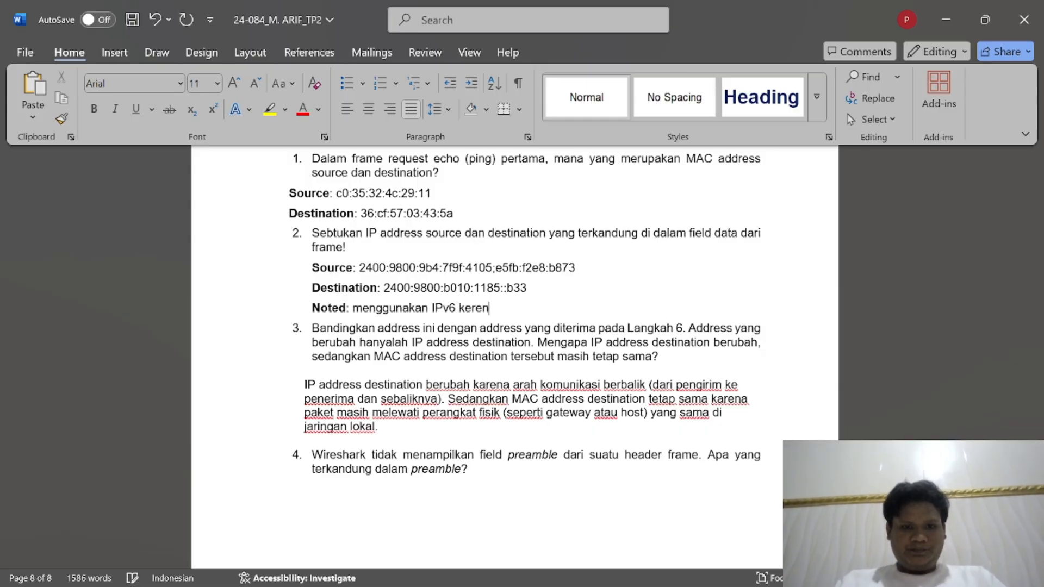
{"action": "type", "text": "a"}
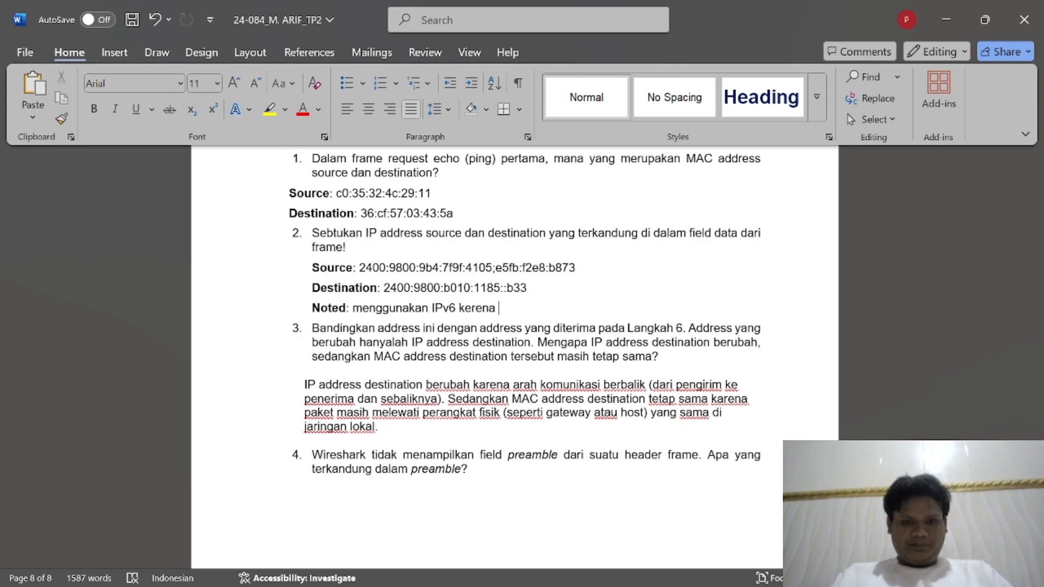
{"action": "key", "text": "BackSpace"}
{"action": "key", "text": "BackSpace"}
{"action": "key", "text": "BackSpace"}
{"action": "key", "text": "BackSpace"}
{"action": "key", "text": "BackSpace"}
{"action": "key", "text": "BackSpace"}
{"action": "key", "text": "BackSpace"}
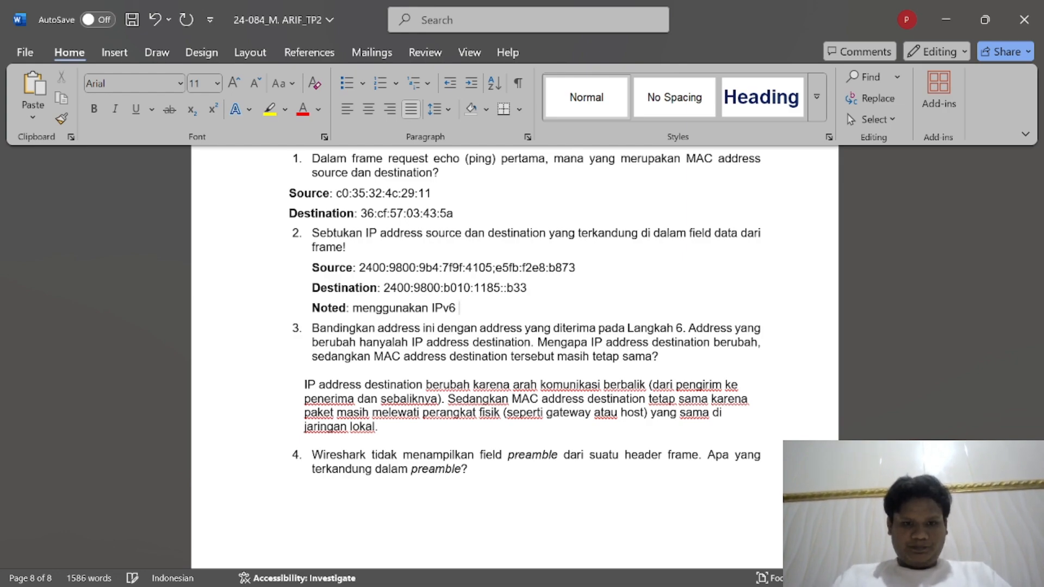
Step: Finish question 2's Noted line with ", karena jika menggunakan IPv4 paket tidak muncul"
{"action": "type", "text": ", kar"}
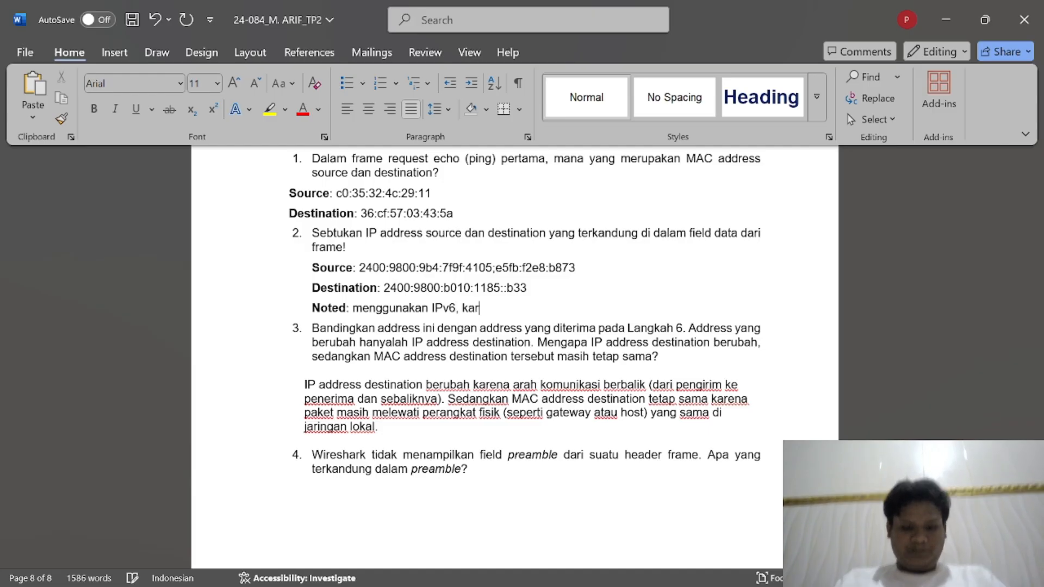
{"action": "type", "text": "ena"}
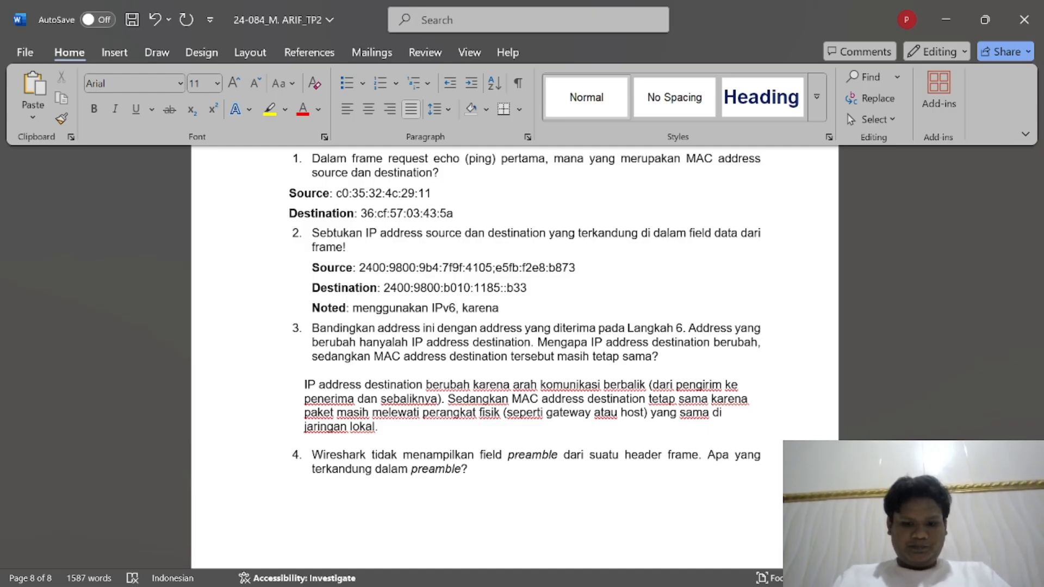
{"action": "type", "text": " jika meng"}
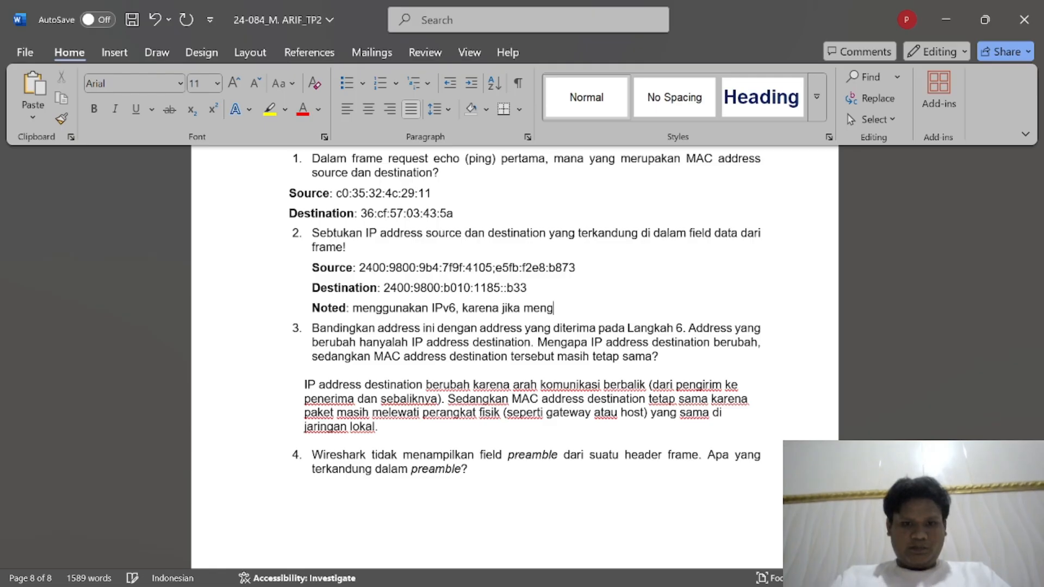
{"action": "type", "text": "gunakan IP"}
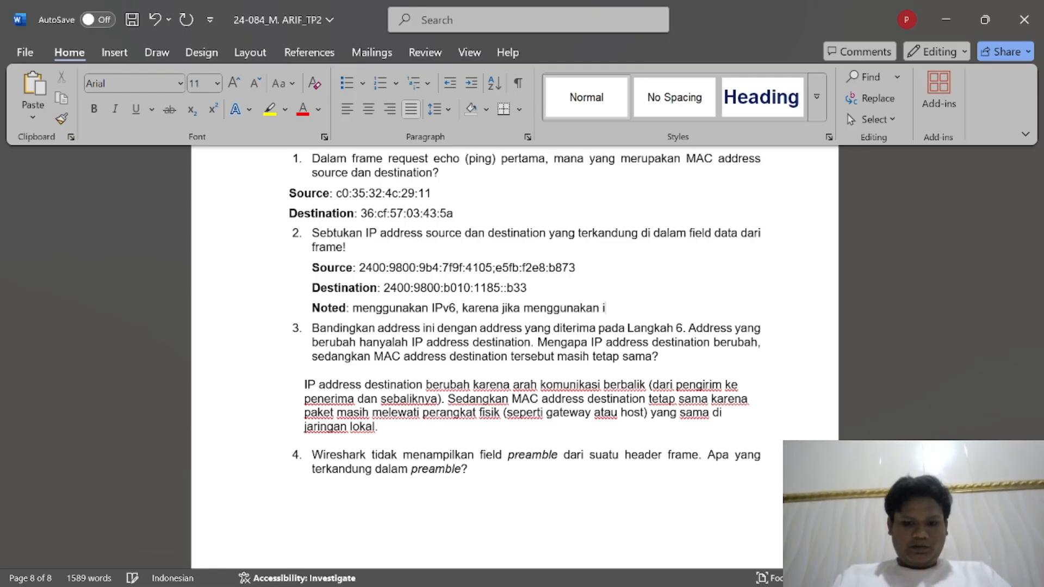
{"action": "type", "text": "v"}
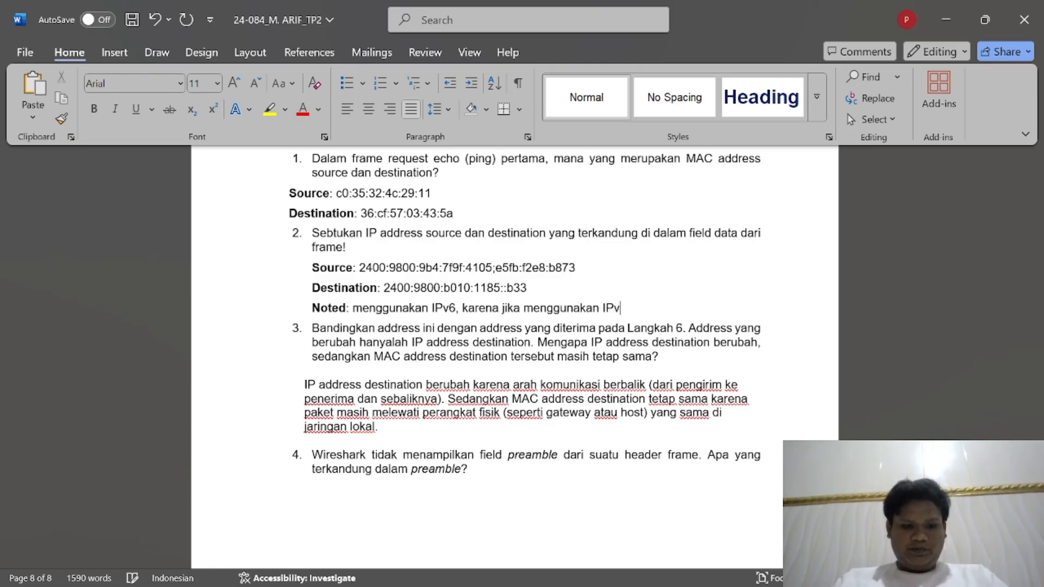
{"action": "type", "text": "4 paket"}
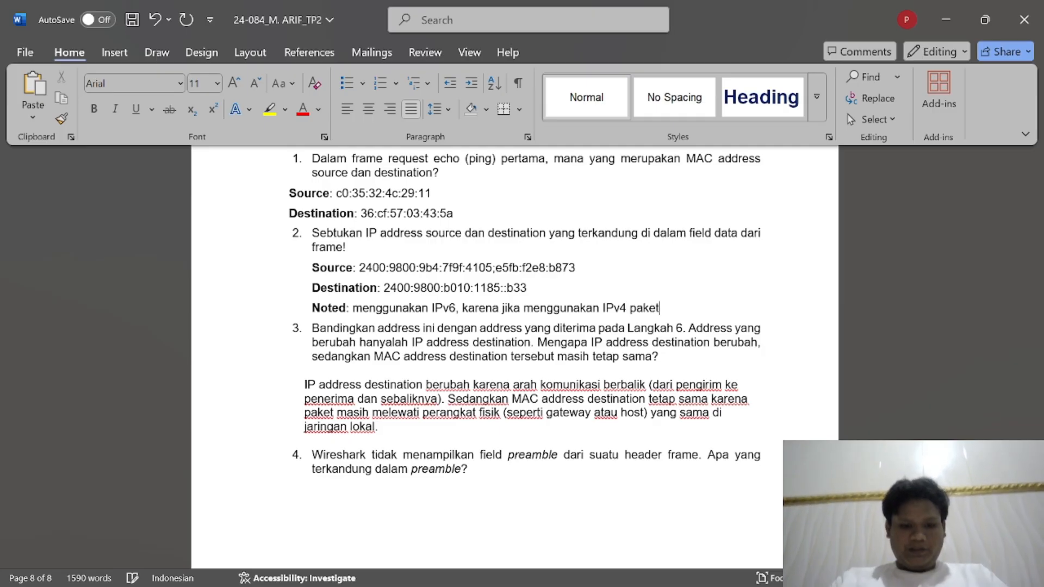
{"action": "type", "text": " tidak muncul"}
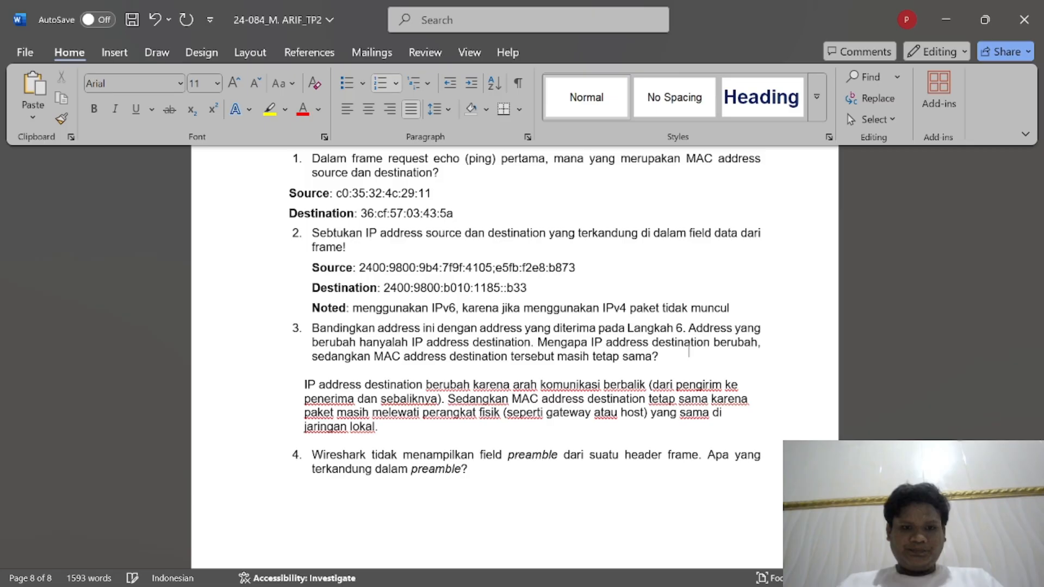
{"action": "left_click", "coordinate": [730, 384]}
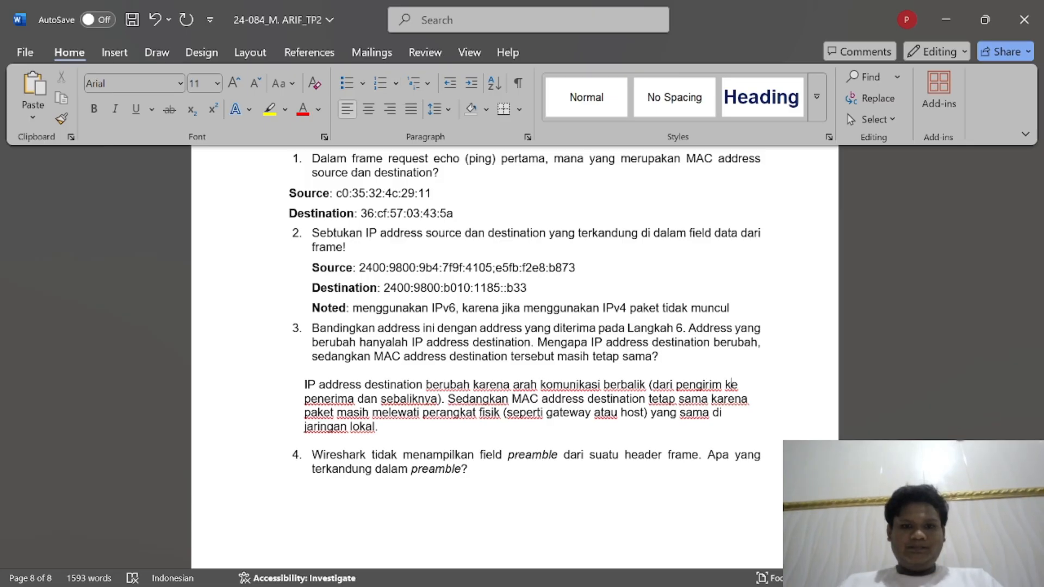
Step: Find the Ethernet II header table under Langkah 4 and copy the Preamble row's description text
{"action": "left_click", "coordinate": [269, 488]}
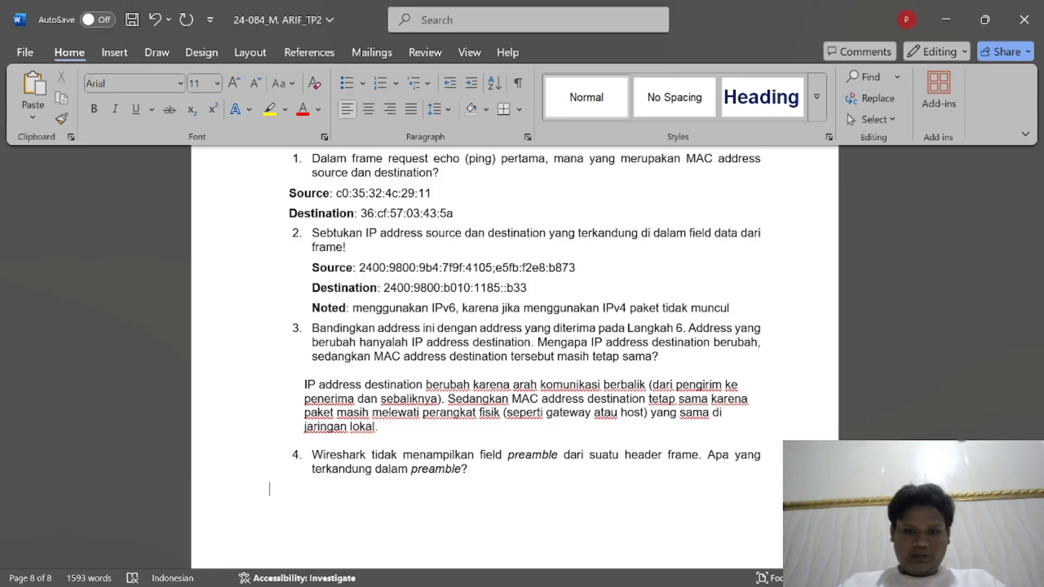
{"action": "scroll", "coordinate": [522, 354], "scroll_direction": "up", "scroll_amount": 4}
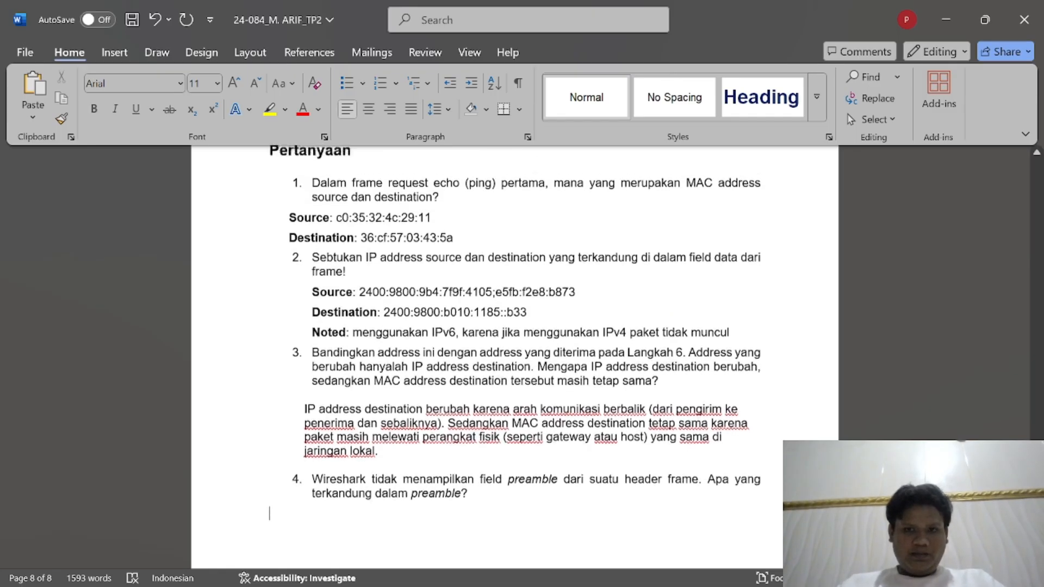
{"action": "scroll", "coordinate": [514, 354], "scroll_direction": "up", "scroll_amount": 20}
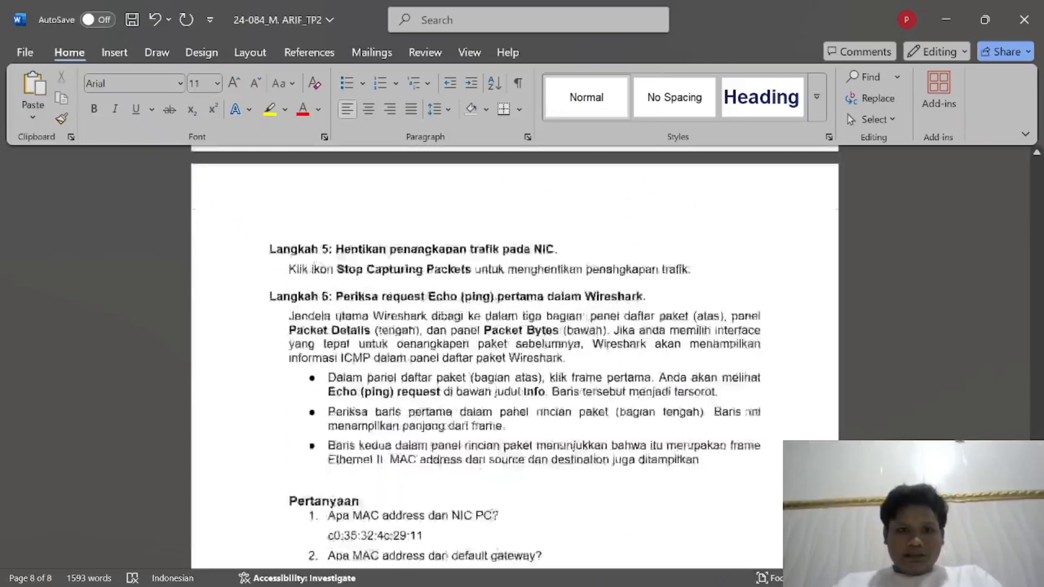
{"action": "scroll", "coordinate": [514, 354], "scroll_direction": "up", "scroll_amount": 12}
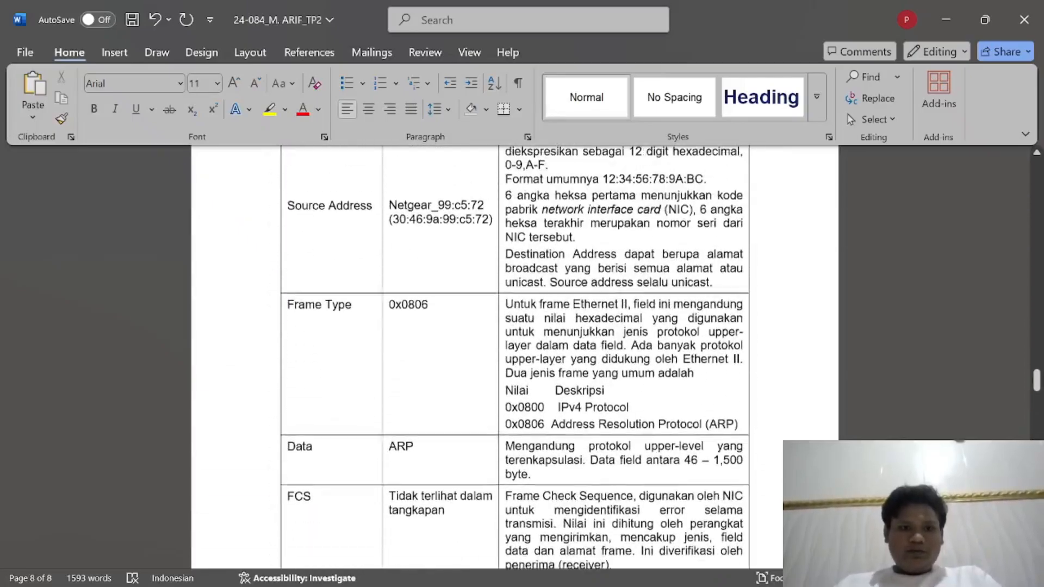
{"action": "scroll", "coordinate": [514, 353], "scroll_direction": "down", "scroll_amount": 2}
{"action": "scroll", "coordinate": [514, 353], "scroll_direction": "up", "scroll_amount": 3}
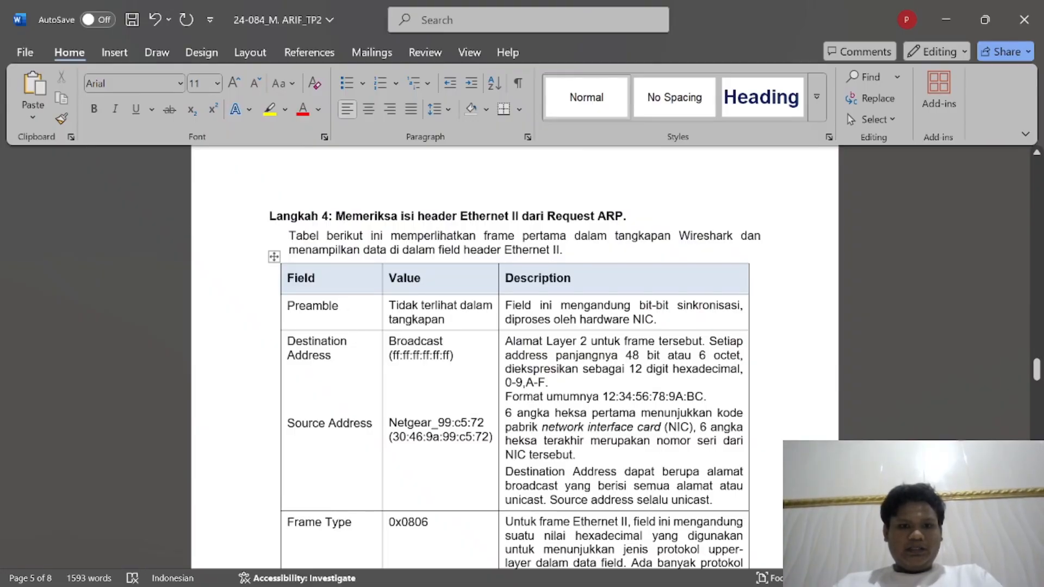
{"action": "left_click_drag", "start_coordinate": [390, 306], "coordinate": [459, 307]}
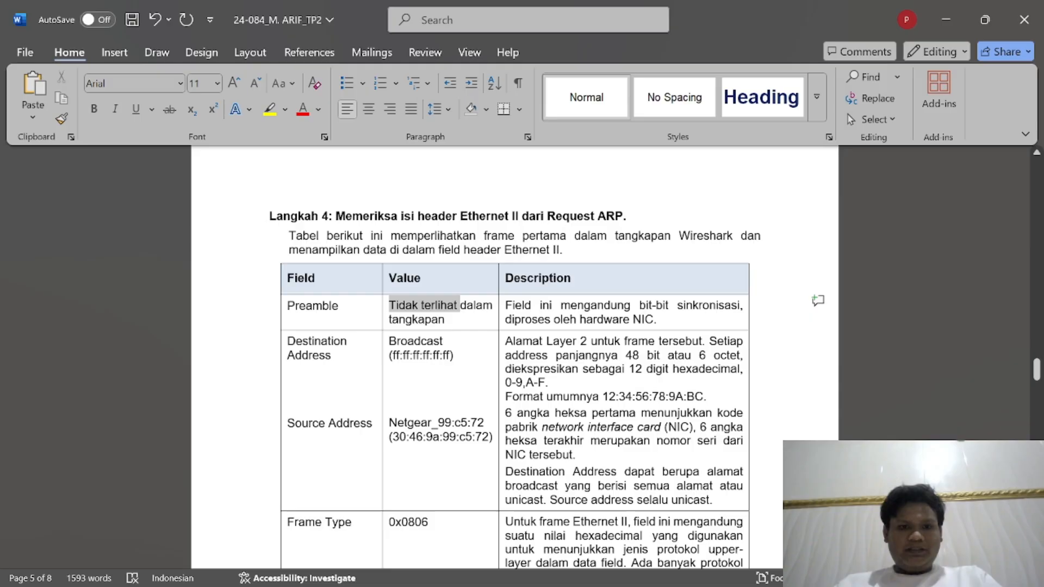
{"action": "left_click", "coordinate": [429, 314]}
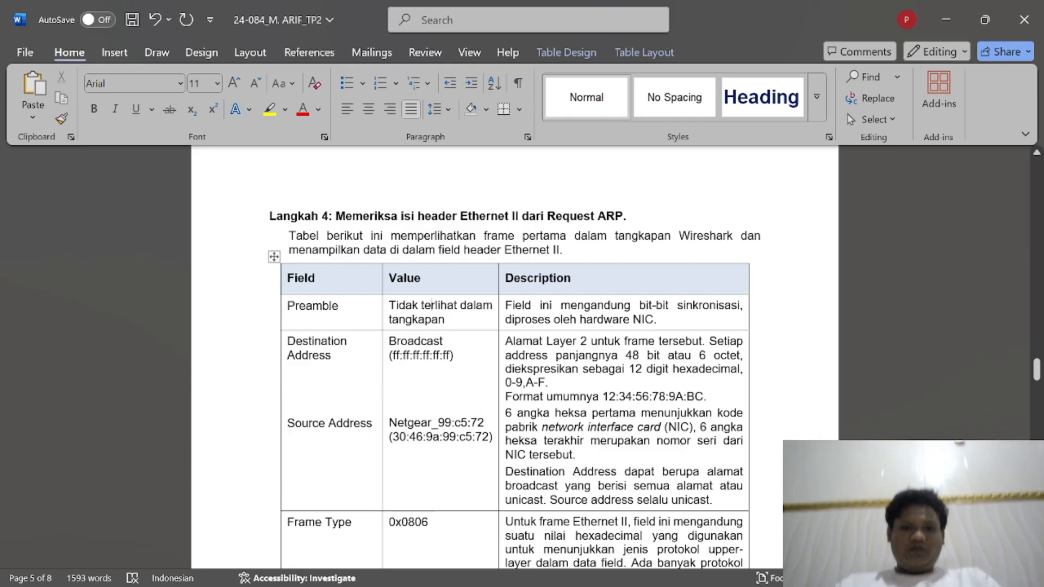
{"action": "left_click_drag", "start_coordinate": [505, 305], "coordinate": [656, 321]}
{"action": "key", "text": "ctrl+c"}
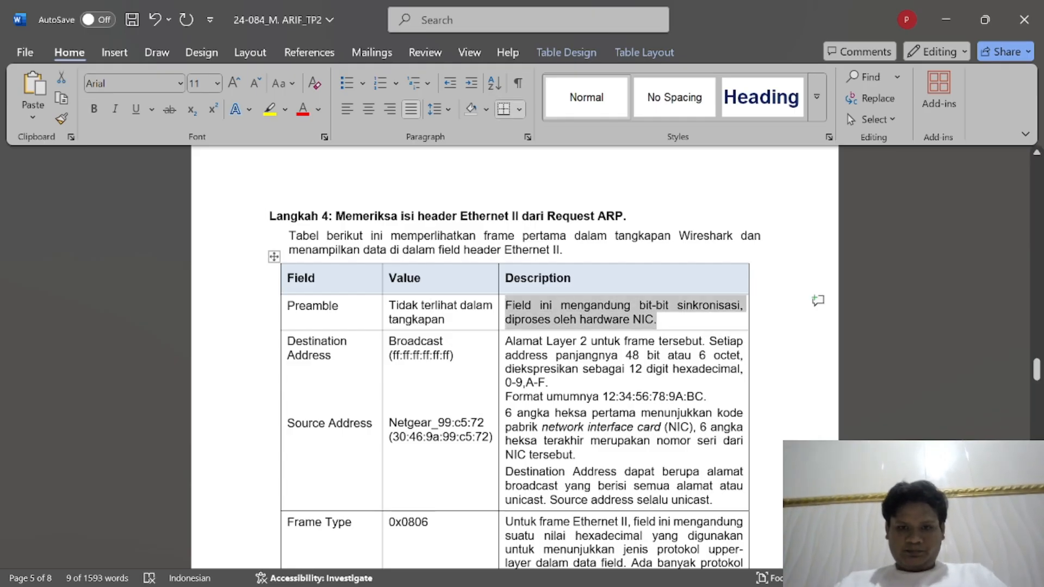
Step: Paste the copied sentence "Field ini mengandung bit-bit sinkronisasi, diproses oleh hardware NIC." on a new line below Langkah 7's question 4 as its answer
{"action": "left_click", "coordinate": [659, 319]}
{"action": "scroll", "coordinate": [659, 320], "scroll_direction": "down", "scroll_amount": 20}
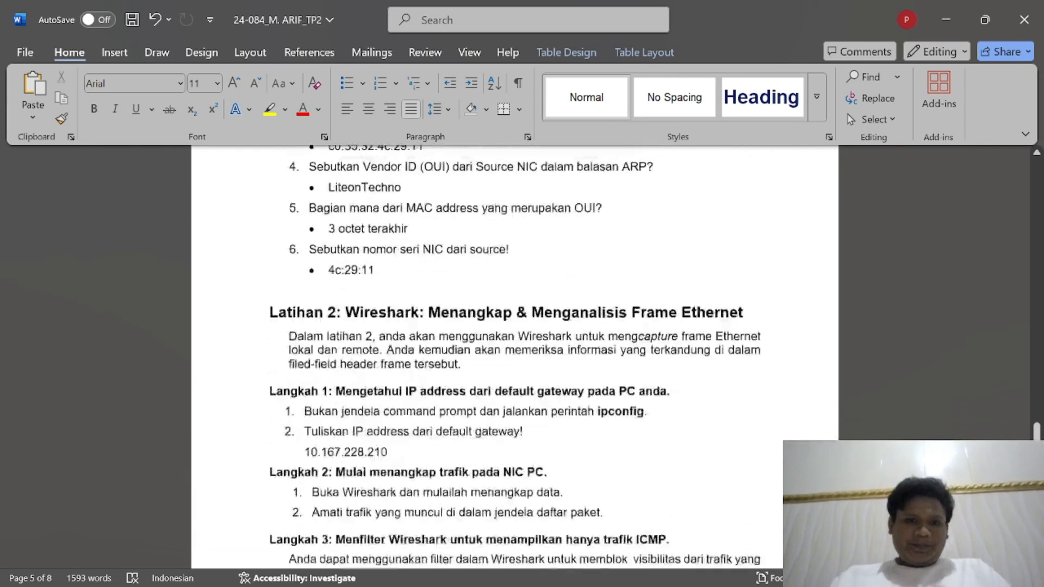
{"action": "scroll", "coordinate": [516, 359], "scroll_direction": "down", "scroll_amount": 20}
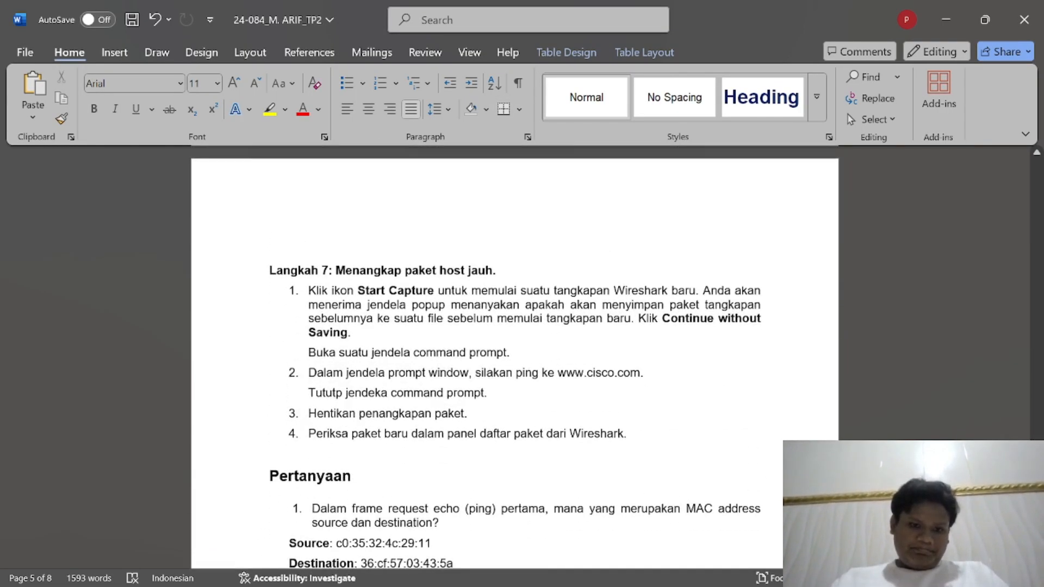
{"action": "left_click", "coordinate": [469, 368]}
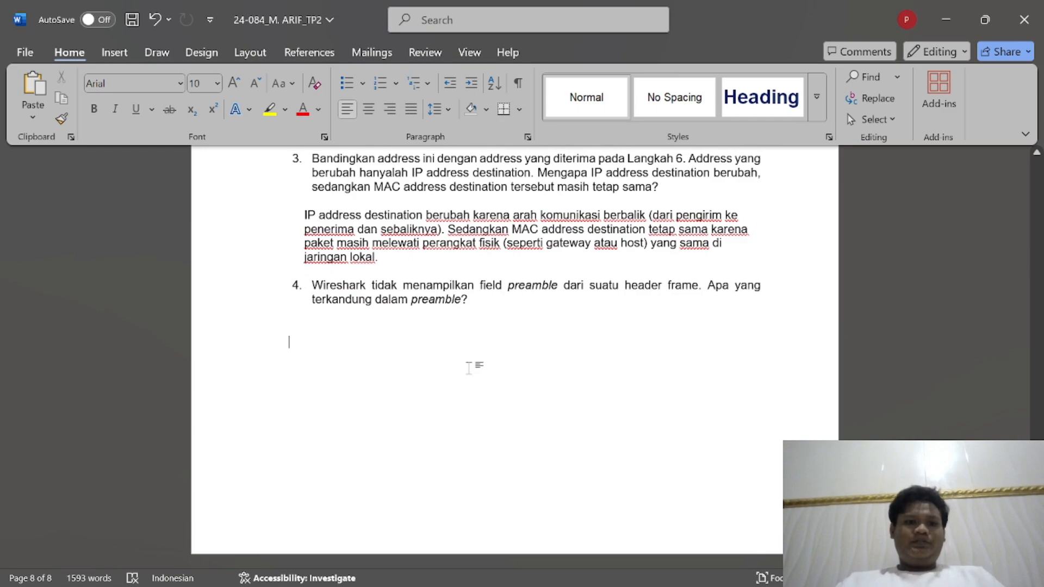
{"action": "key", "text": "Up"}
{"action": "key", "text": "Up"}
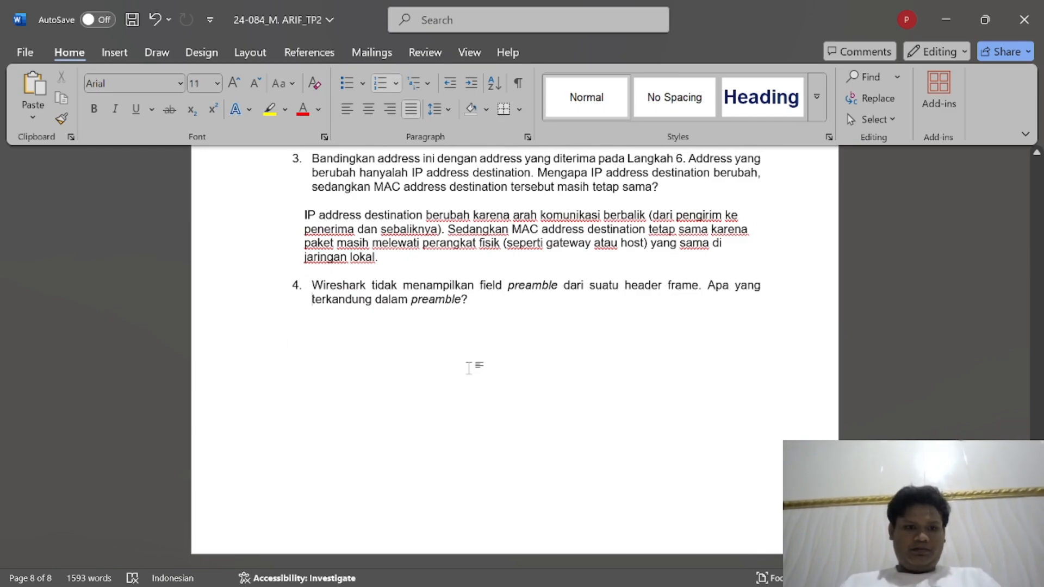
{"action": "key", "text": "Return"}
{"action": "key", "text": "Return"}
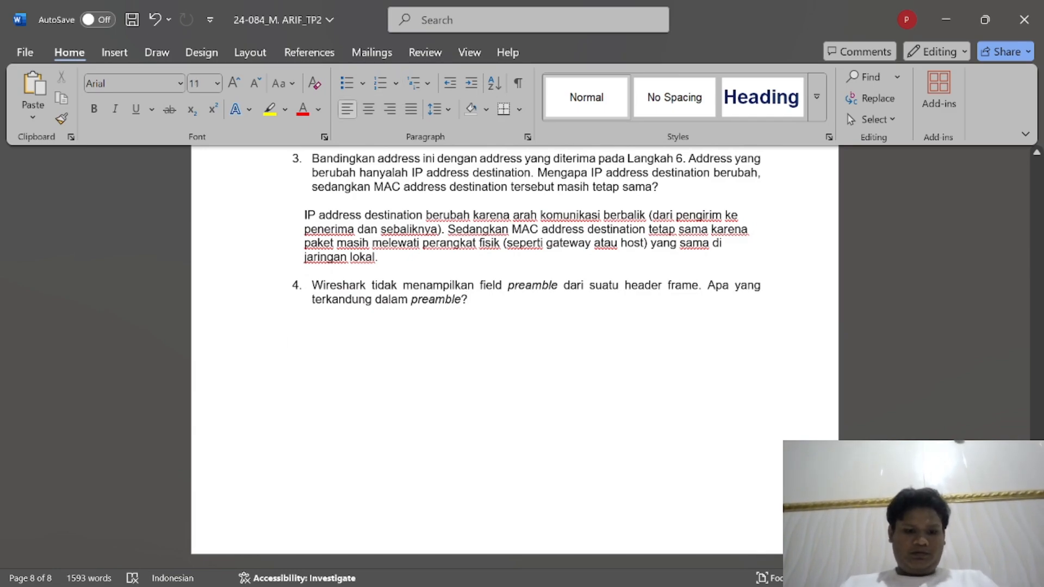
{"action": "key", "text": "ctrl+v"}
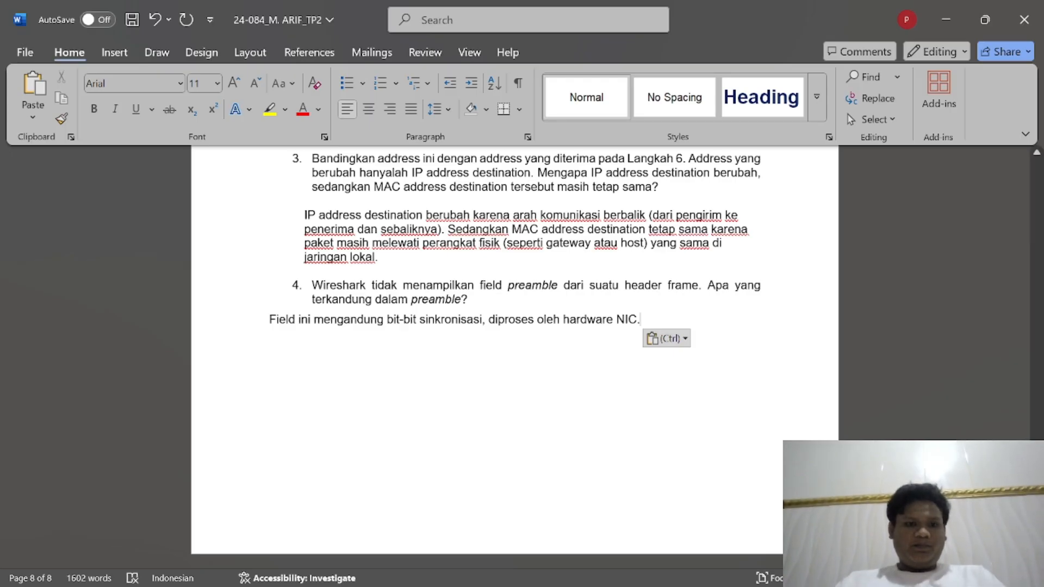
Step: Indent the pasted answer so that it lines up beneath the text of question 4
{"action": "key", "text": "Home"}
{"action": "key", "text": "Tab"}
{"action": "key", "text": "Tab"}
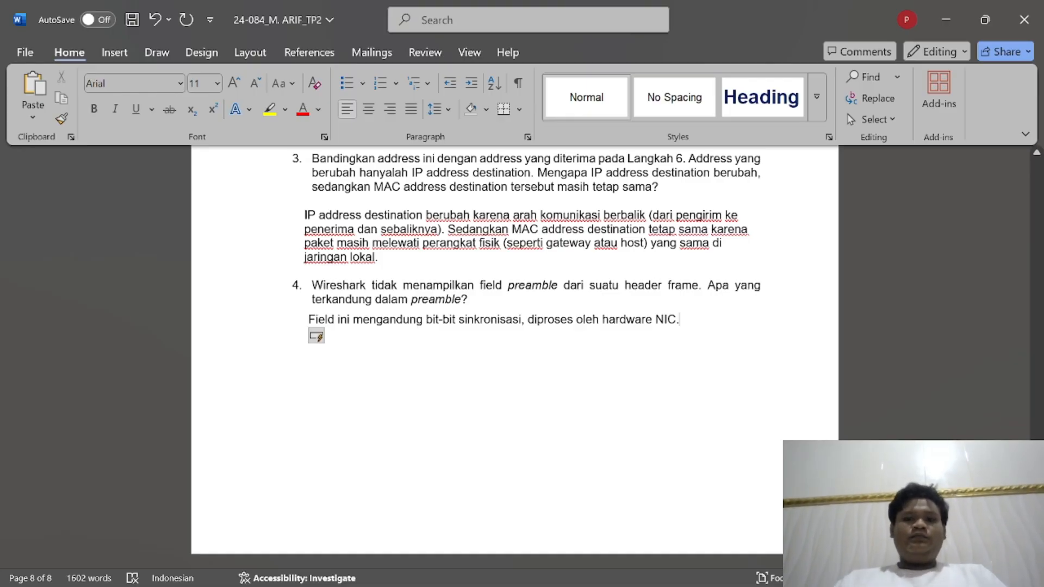
{"action": "left_click", "coordinate": [468, 300]}
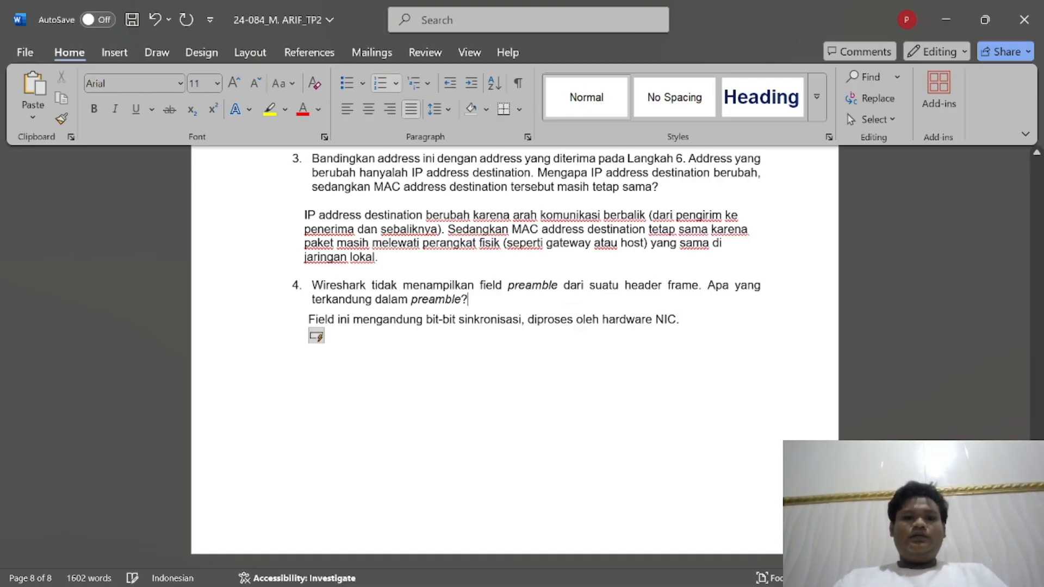
{"action": "key", "text": "Up"}
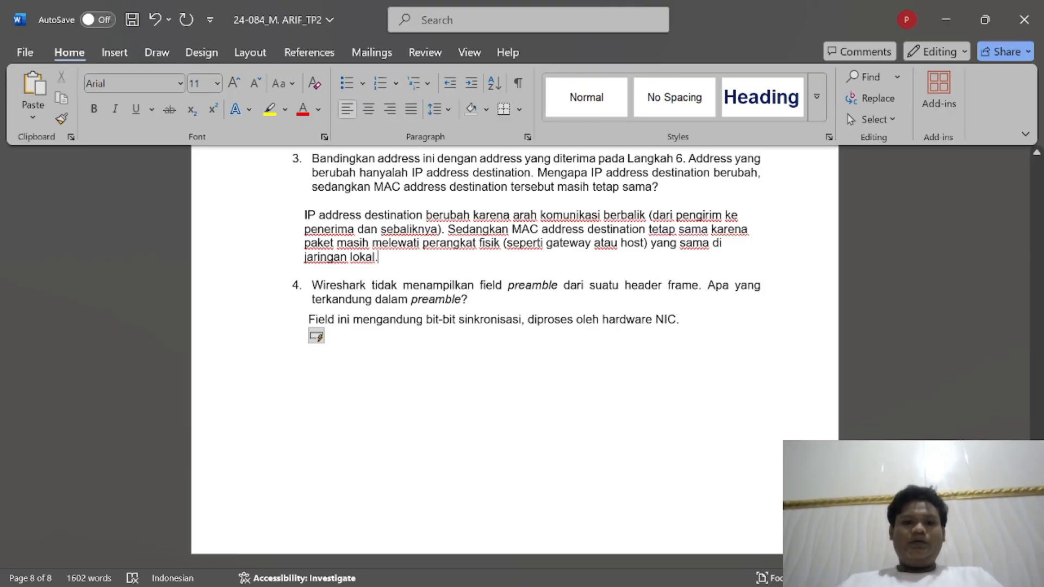
{"action": "left_click", "coordinate": [429, 272]}
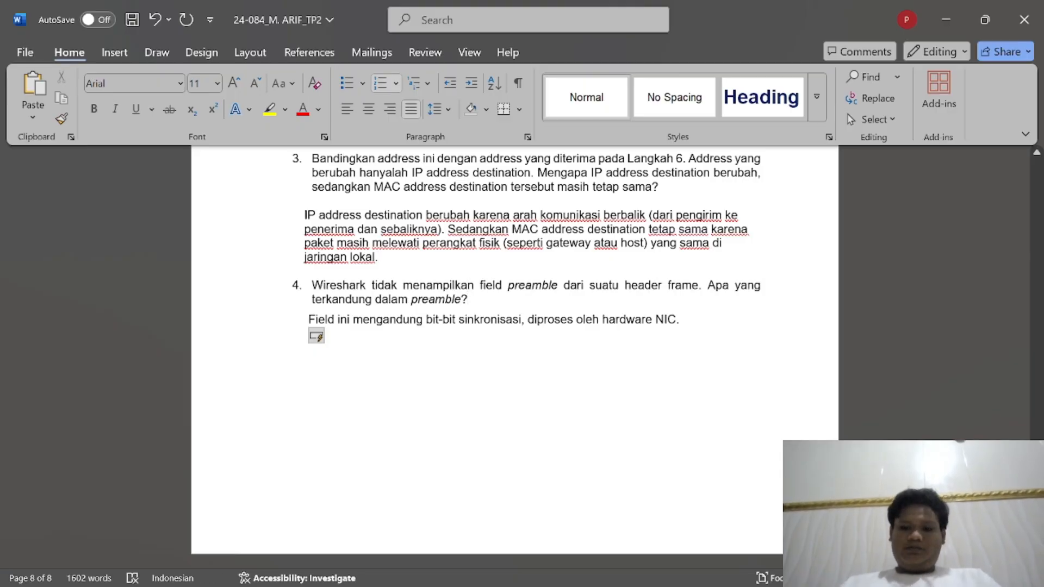